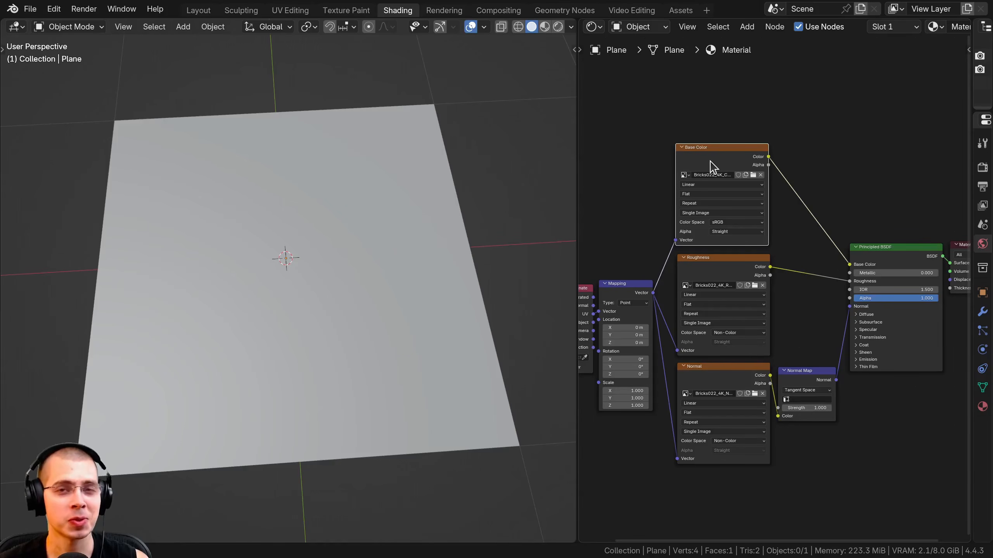
Step: Inspect the Base Color texture node and compare the plane in Material Preview, Rendered and Solid shading
scroll(733, 184, up, 3)
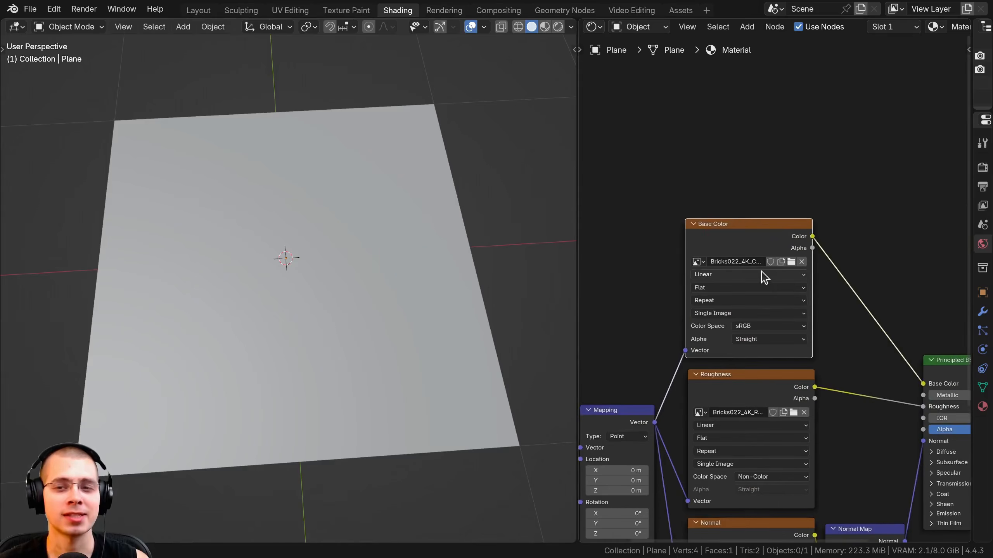
mouse_move(743, 238)
mouse_down()
mouse_move(721, 216)
mouse_move(747, 239)
mouse_up()
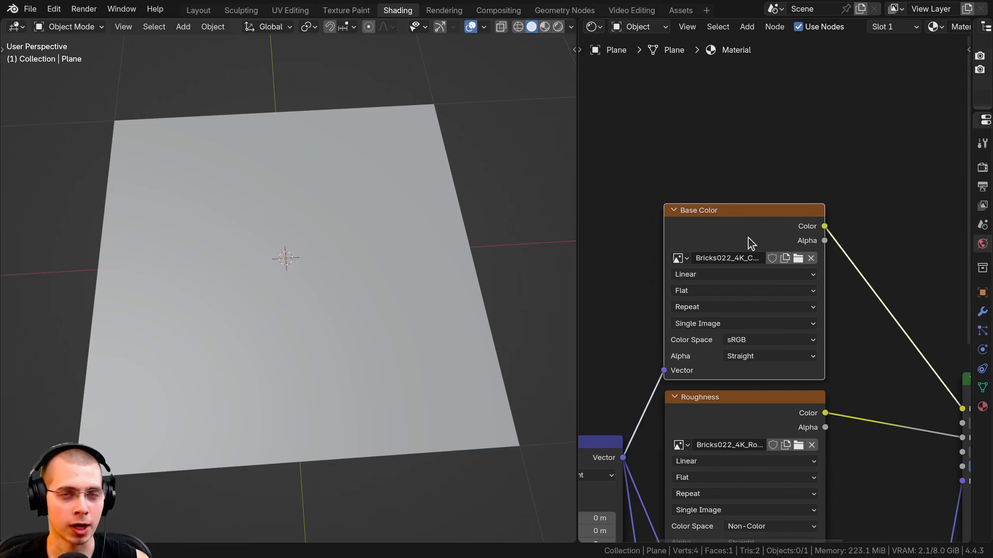
mouse_move(259, 316)
middle_down()
mouse_move(307, 242)
mouse_move(291, 175)
mouse_move(269, 220)
mouse_move(313, 263)
mouse_move(331, 164)
middle_up()
key(z)
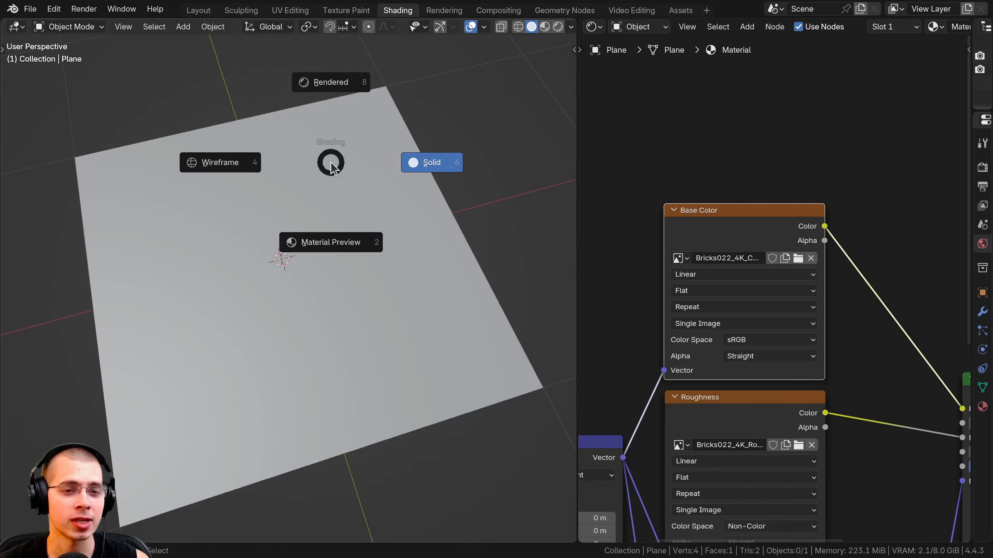
click(330, 247)
key(z)
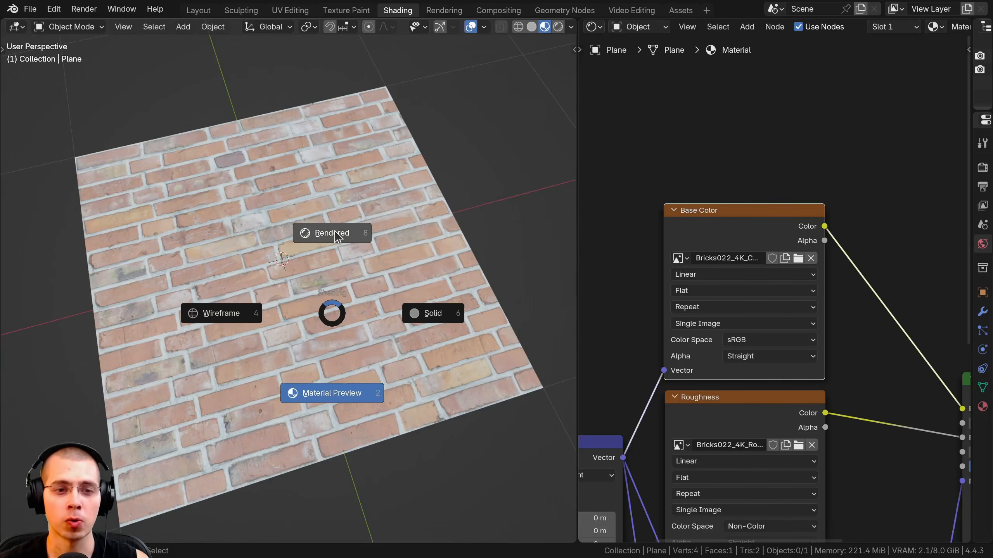
click(334, 233)
key(z)
click(346, 257)
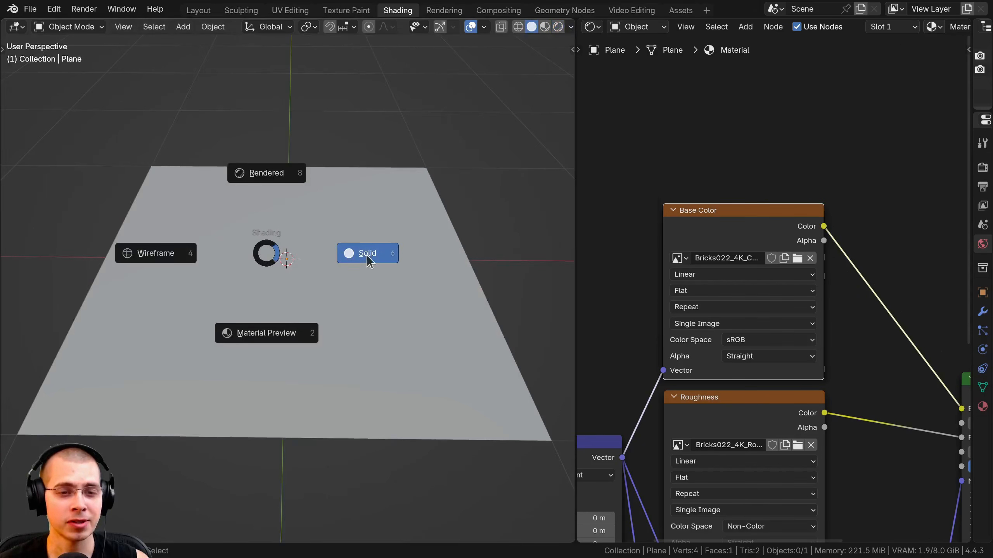
click(363, 252)
Step: Widen the 3D viewport, select the plane and briefly check its mesh in Edit Mode
drag(575, 90, 625, 90)
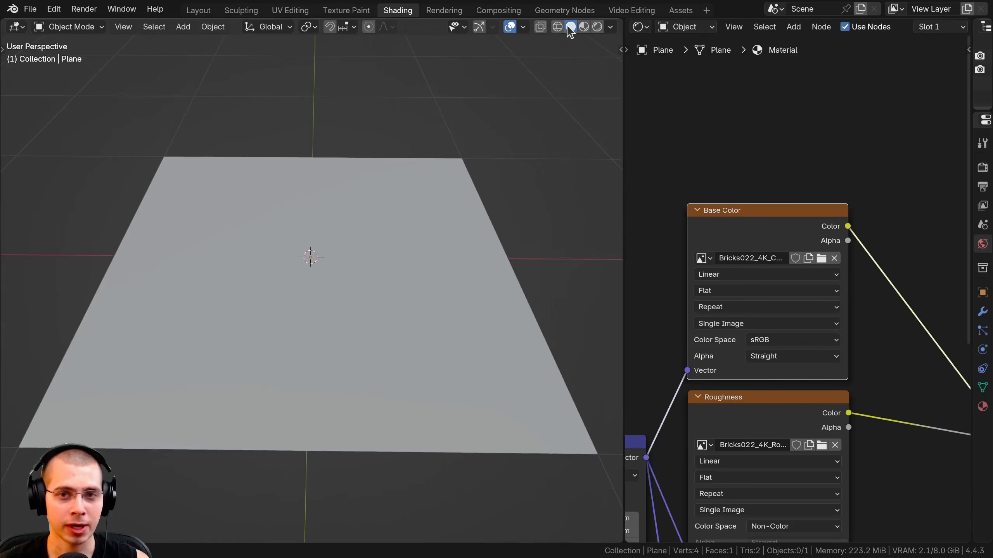
click(270, 338)
mouse_move(271, 337)
middle_down()
mouse_move(343, 236)
mouse_move(312, 146)
middle_up()
scroll(297, 164, down, 2)
key(Tab)
middle_drag(246, 199, 22, 233)
key(Tab)
scroll(229, 231, up, 3)
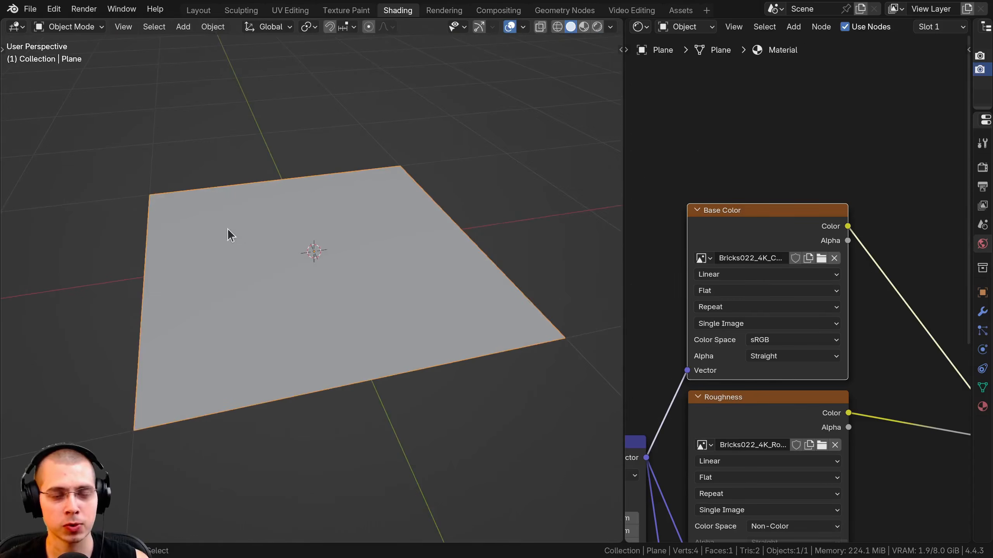
Step: Cycle the plane's viewport shading through Material Preview, Solid, Wireframe and Rendered
key(z)
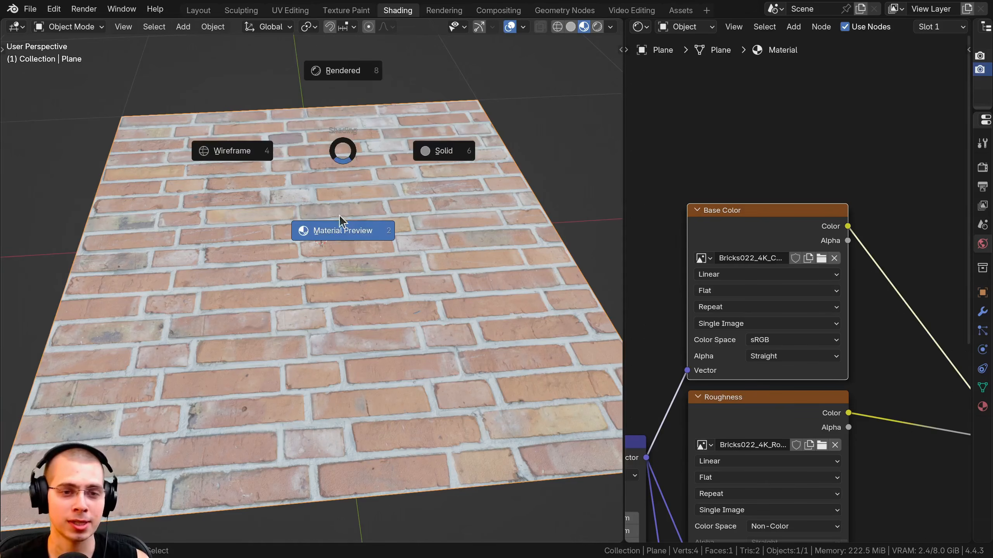
click(459, 159)
key(z)
click(356, 161)
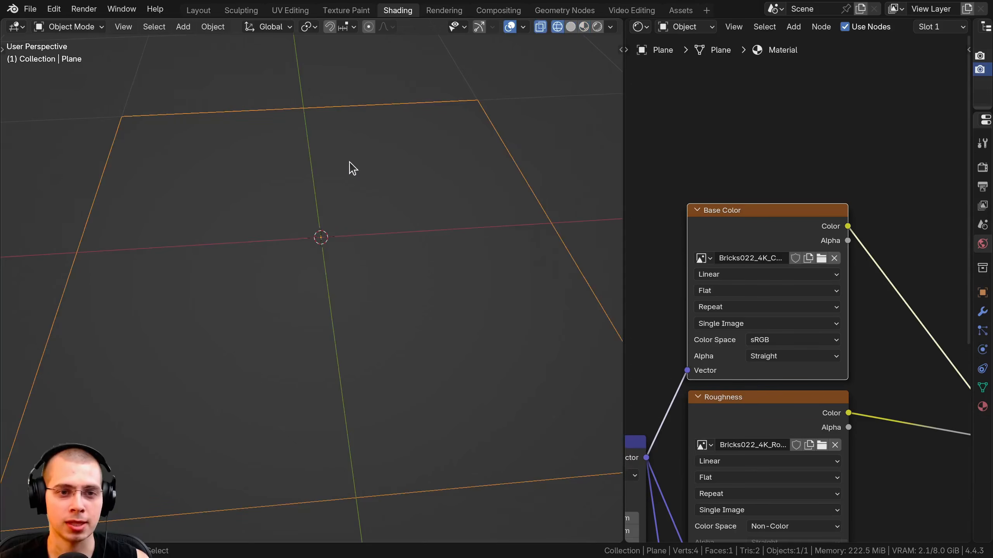
key(z)
click(317, 110)
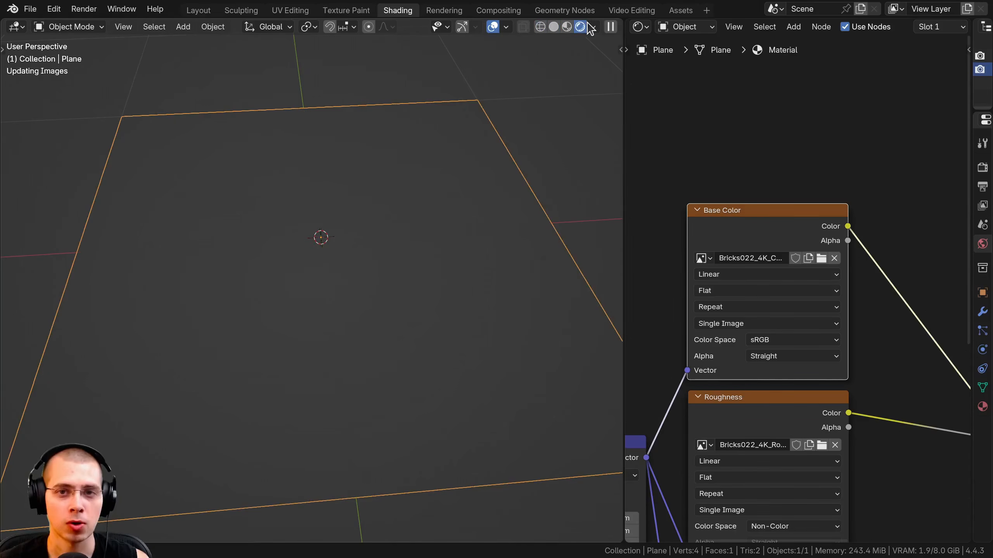
click(568, 27)
click(580, 28)
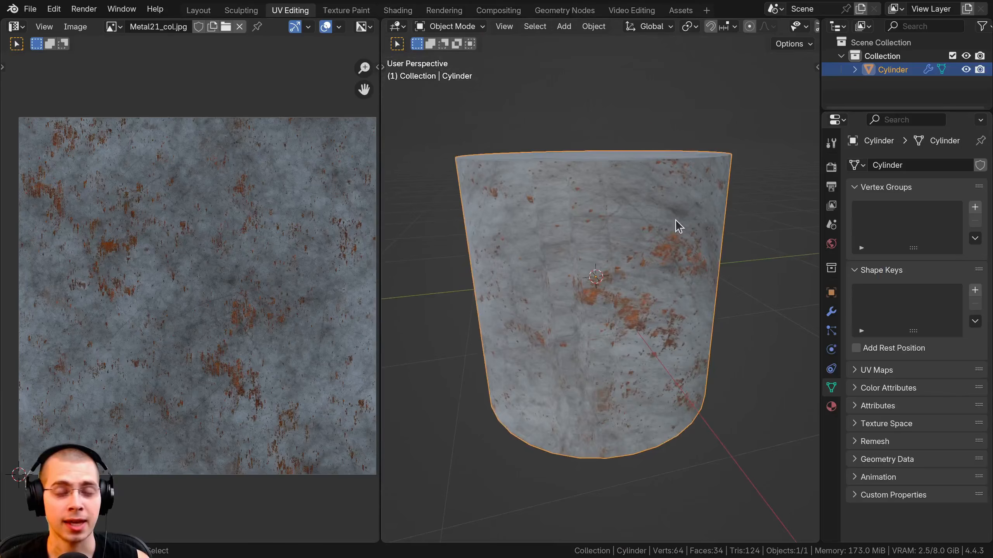
Step: Examine the metal cylinder and its material's node setup in the Shading workspace
mouse_move(676, 221)
middle_down()
mouse_move(672, 176)
mouse_move(674, 291)
mouse_move(532, 288)
mouse_move(757, 284)
mouse_move(708, 249)
mouse_move(702, 262)
mouse_move(694, 204)
mouse_move(539, 206)
mouse_move(572, 255)
mouse_move(547, 203)
middle_up()
click(397, 11)
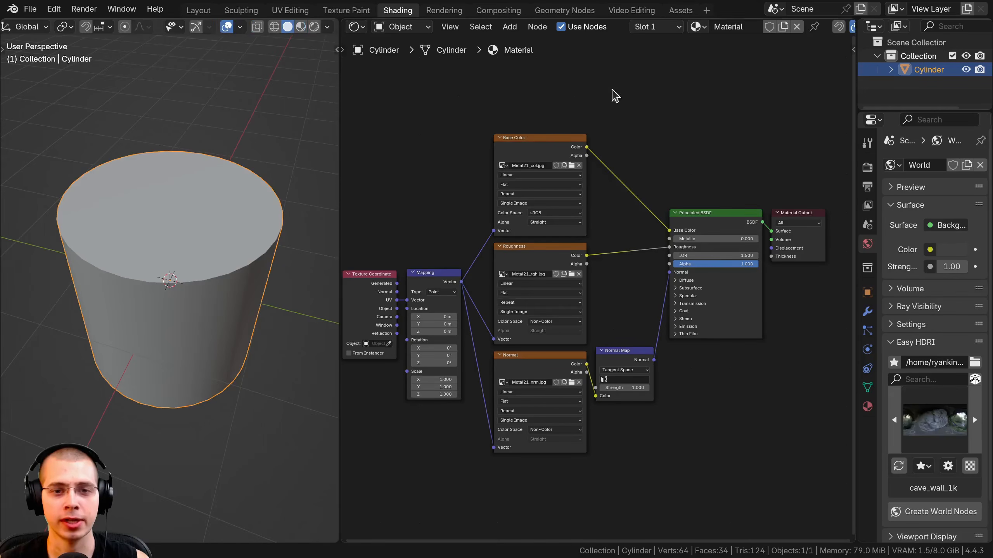
scroll(471, 298, down, 1)
middle_drag(465, 316, 476, 301)
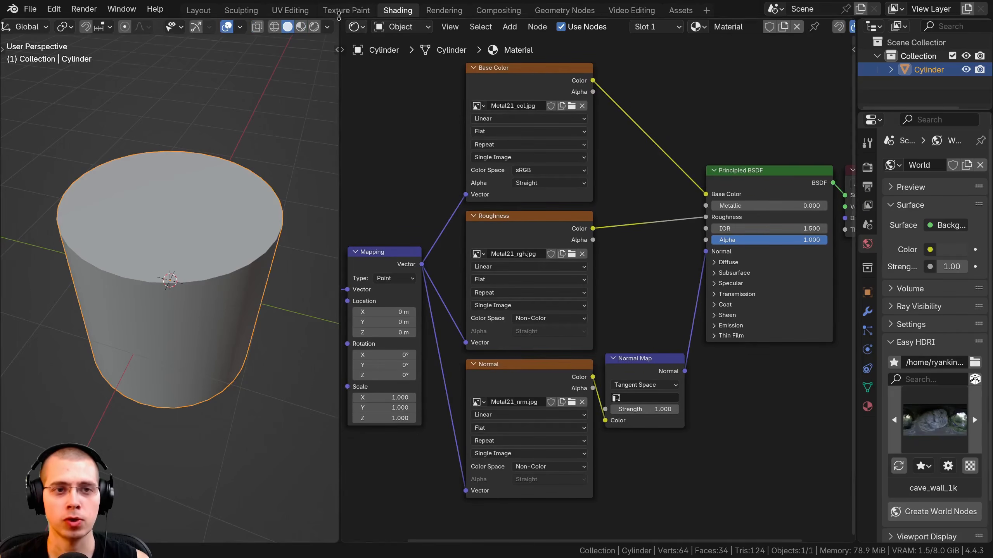
Step: In the UV Editing workspace, inspect the texture on the cylinder's cap and enter Edit Mode to show its UV layout
click(290, 10)
middle_drag(690, 331, 575, 207)
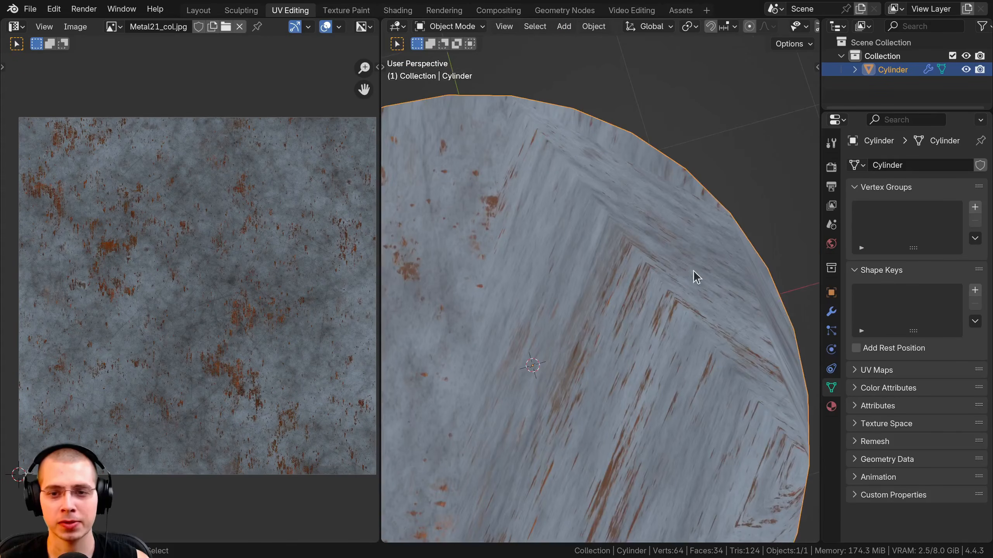
scroll(526, 242, down, 2)
shift+middle_drag(547, 330, 650, 329)
scroll(642, 297, up, 1)
scroll(645, 363, down, 3)
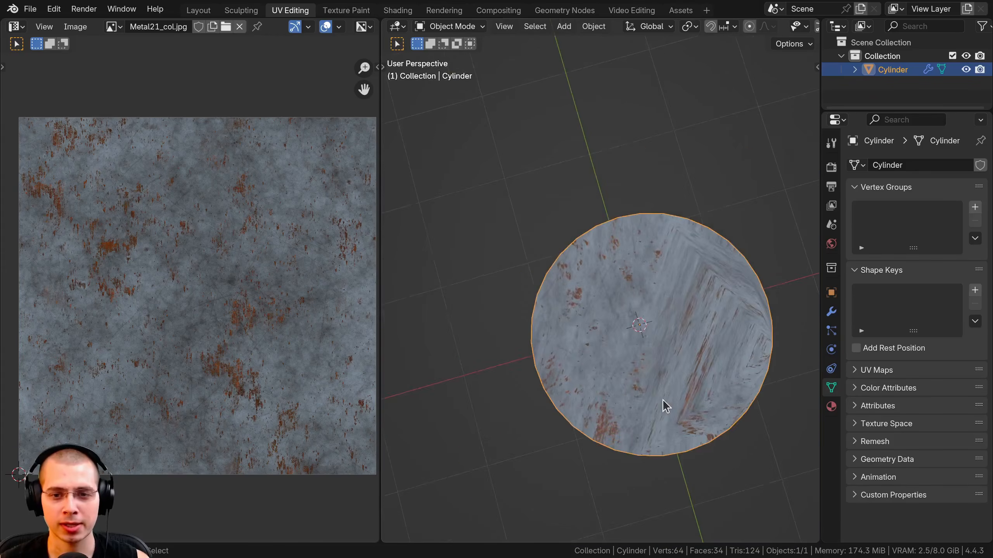
middle_drag(663, 404, 534, 275)
key(Tab)
scroll(653, 193, up, 2)
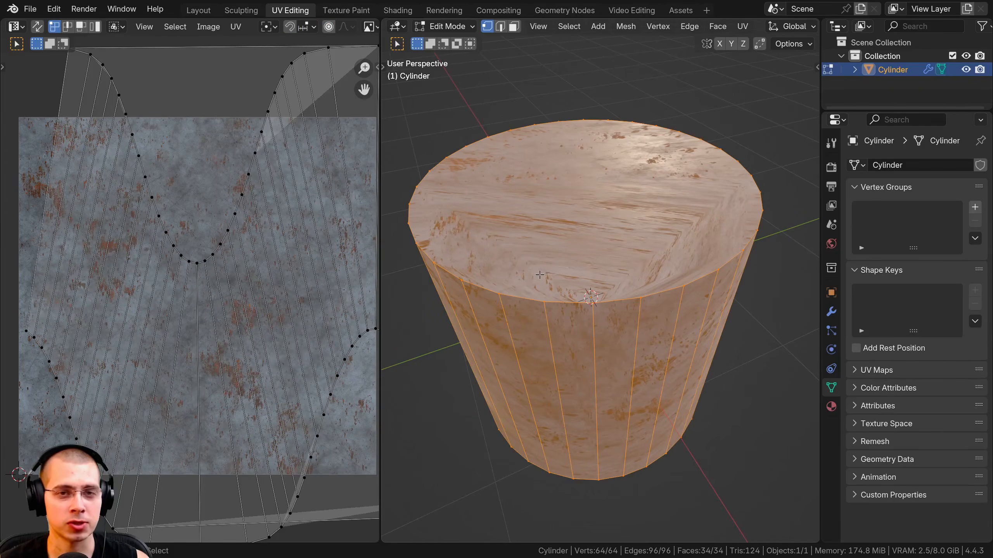
Step: In the Shading workspace, review the Texture Coordinate node's UV link to Mapping and show the cylinder in Material Preview
click(402, 14)
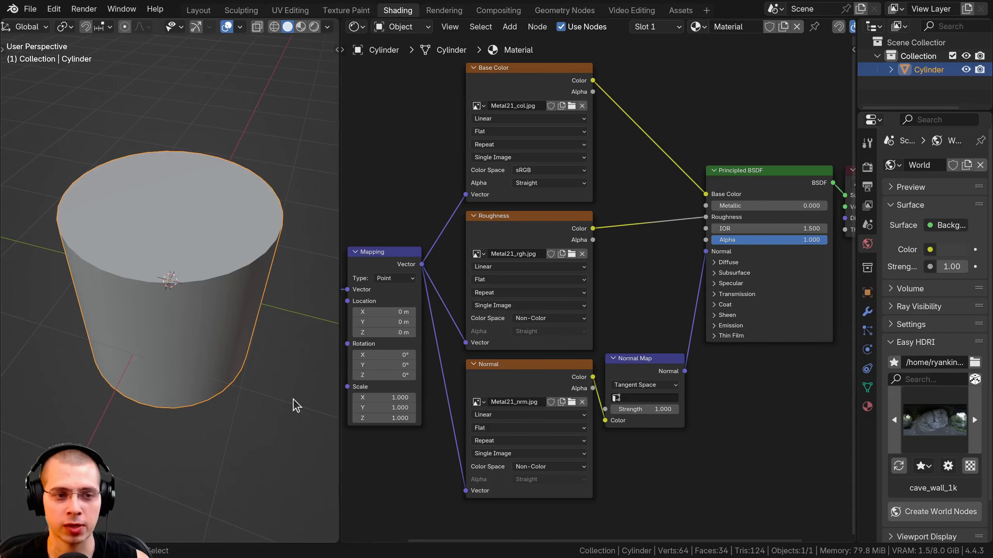
middle_drag(553, 381, 726, 354)
scroll(496, 363, up, 2)
drag(414, 222, 407, 221)
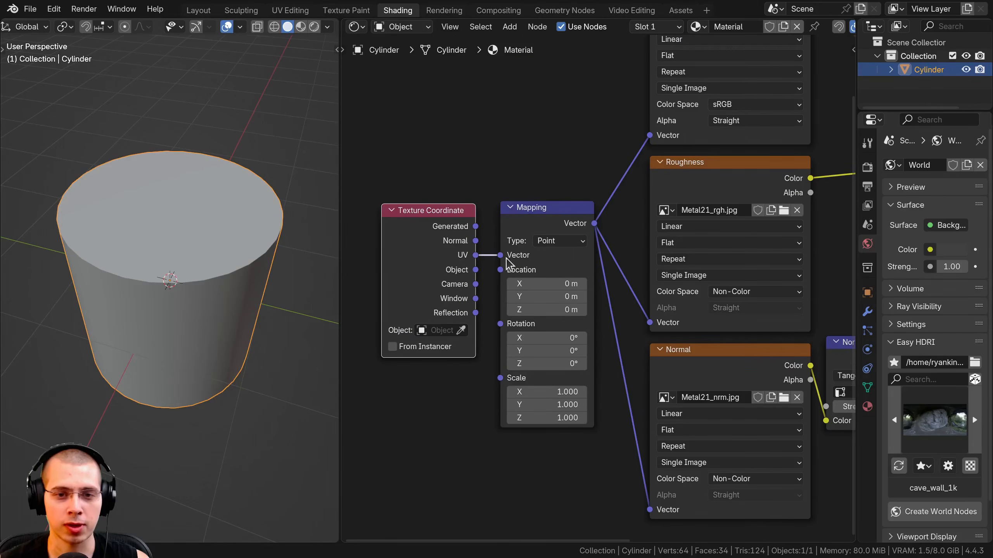
drag(392, 291, 390, 289)
key(z)
click(195, 437)
scroll(255, 250, up, 5)
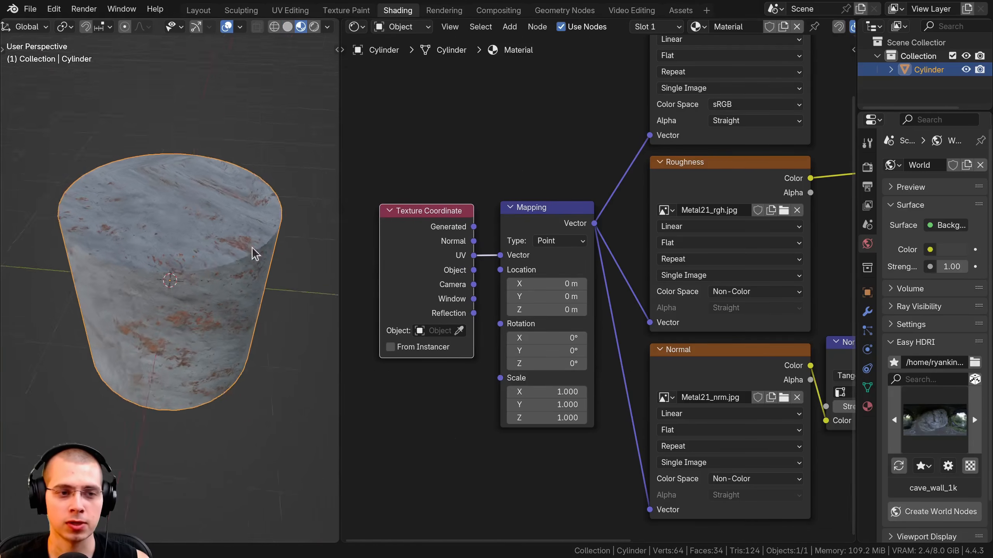
Step: Return to the UV Editing workspace, deselect the cylinder's geometry and change to edge selection
click(292, 12)
scroll(614, 157, down, 4)
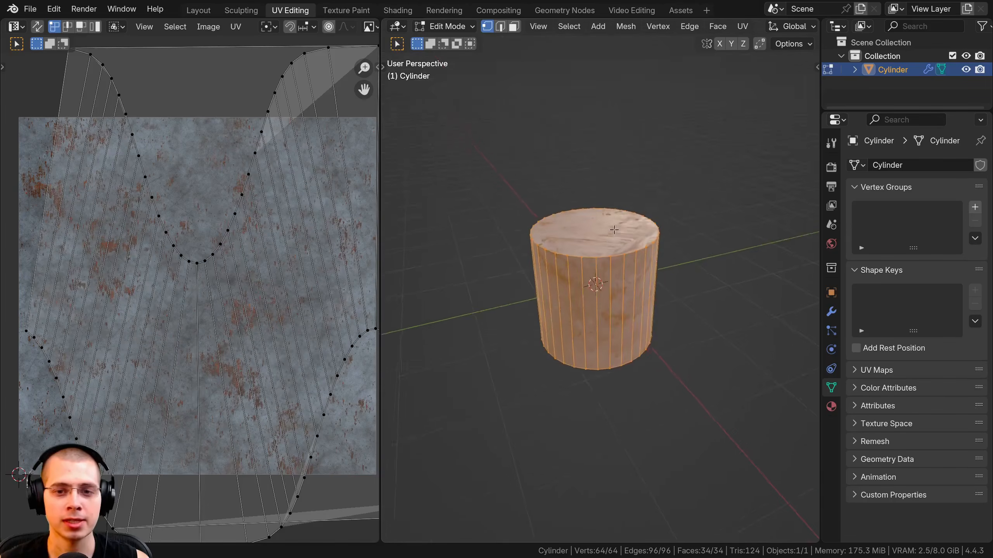
middle_drag(614, 164, 513, 235)
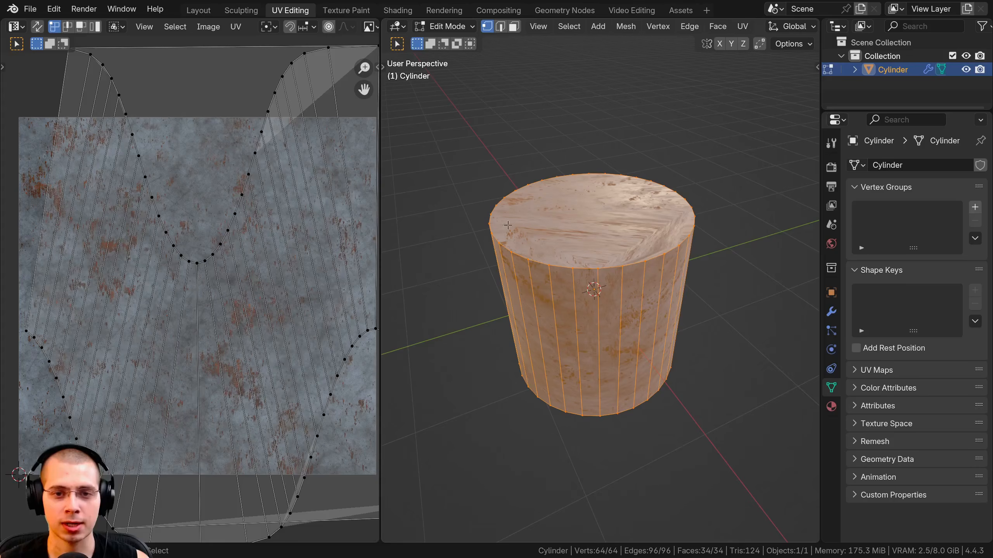
key(alt+a)
scroll(626, 207, up, 2)
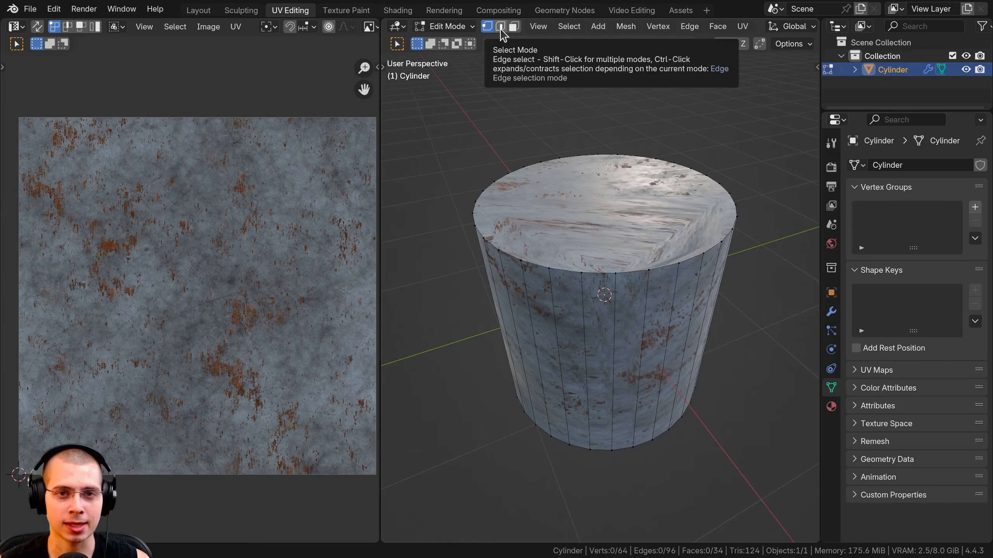
click(501, 26)
scroll(782, 266, up, 2)
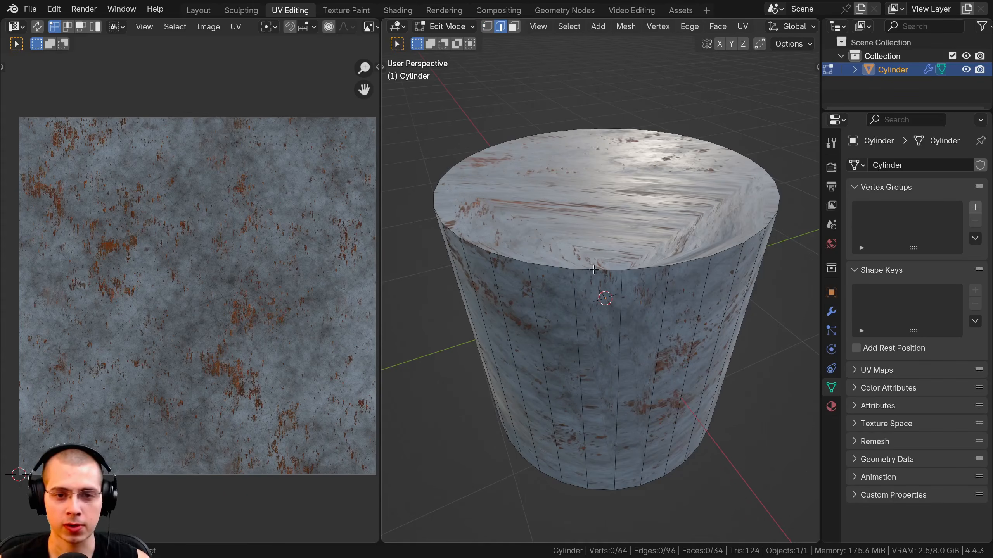
Step: Select the edge loop around the cylinder's top rim and mark it as a seam
alt+click(594, 270)
scroll(595, 270, down, 4)
middle_drag(594, 270, 641, 285)
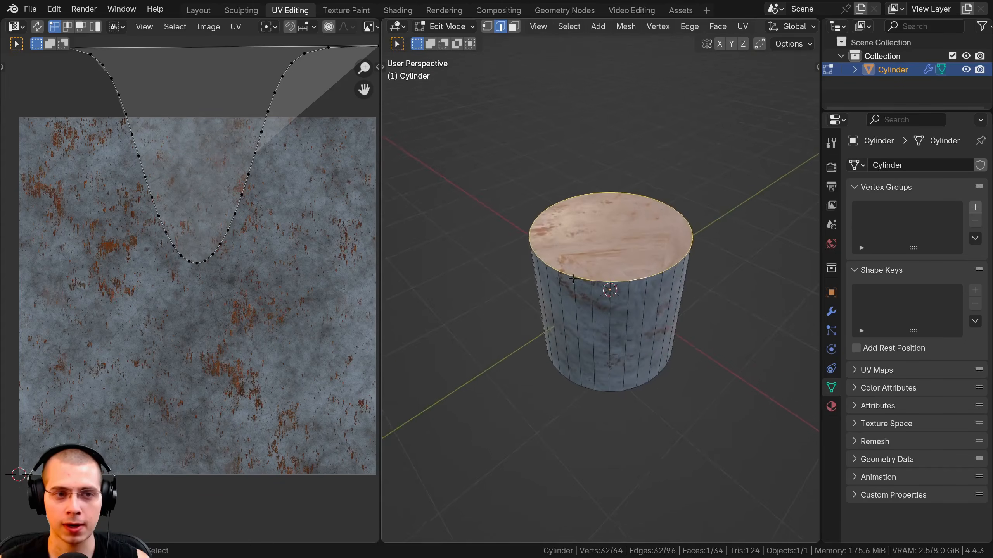
scroll(629, 130, up, 4)
key(u)
click(568, 286)
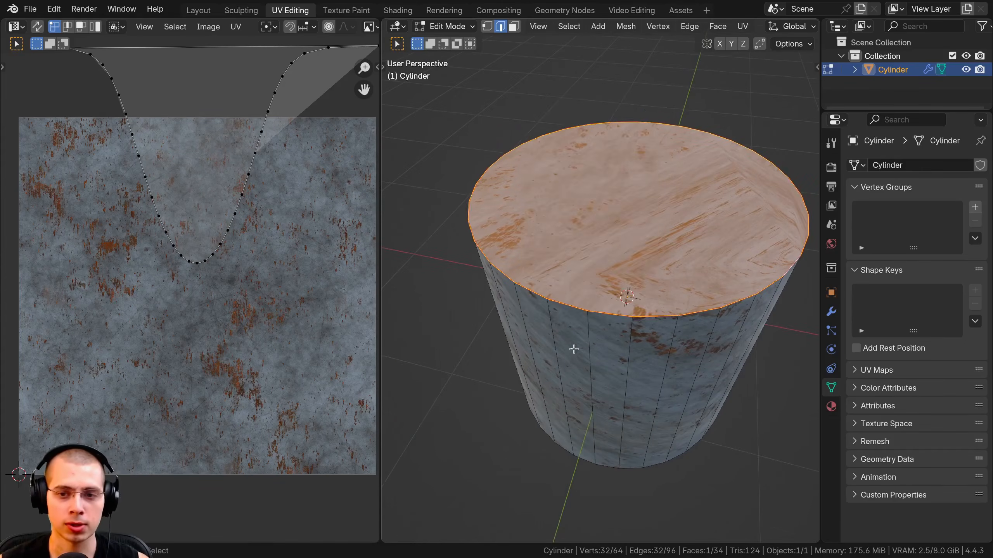
Step: Select the edge loop around the cylinder's bottom rim and mark it as a seam
scroll(570, 345, down, 4)
middle_drag(570, 345, 581, 261)
scroll(582, 261, up, 3)
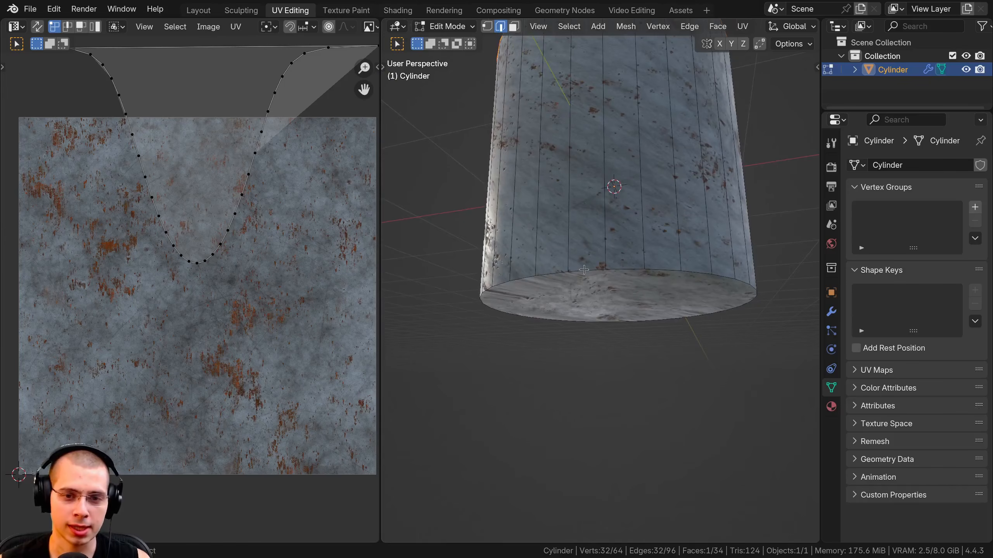
alt+click(584, 270)
key(u)
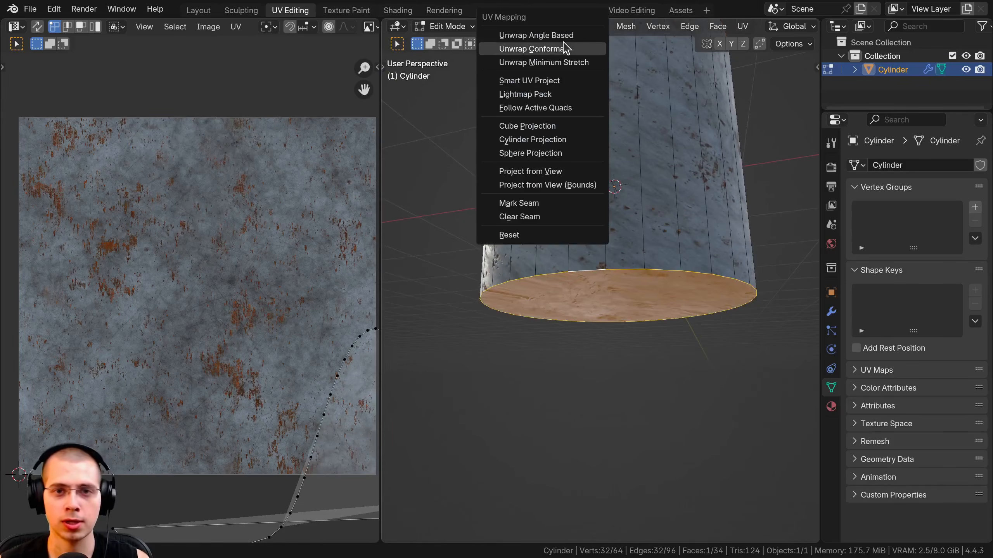
click(540, 202)
Step: Select the whole cylinder mesh and unwrap it with Unwrap Angle Based
key(alt+a)
scroll(614, 204, down, 3)
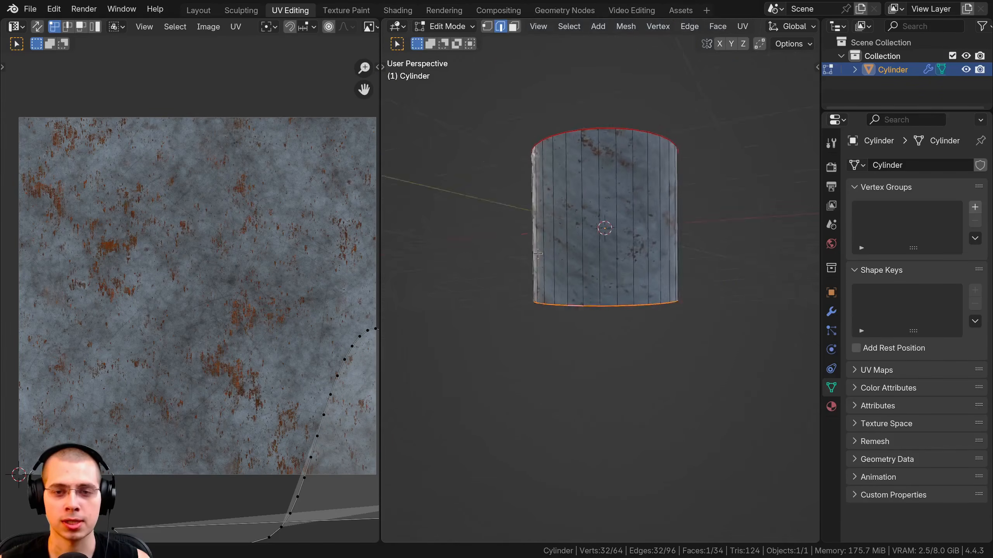
middle_drag(614, 172, 614, 204)
key(a)
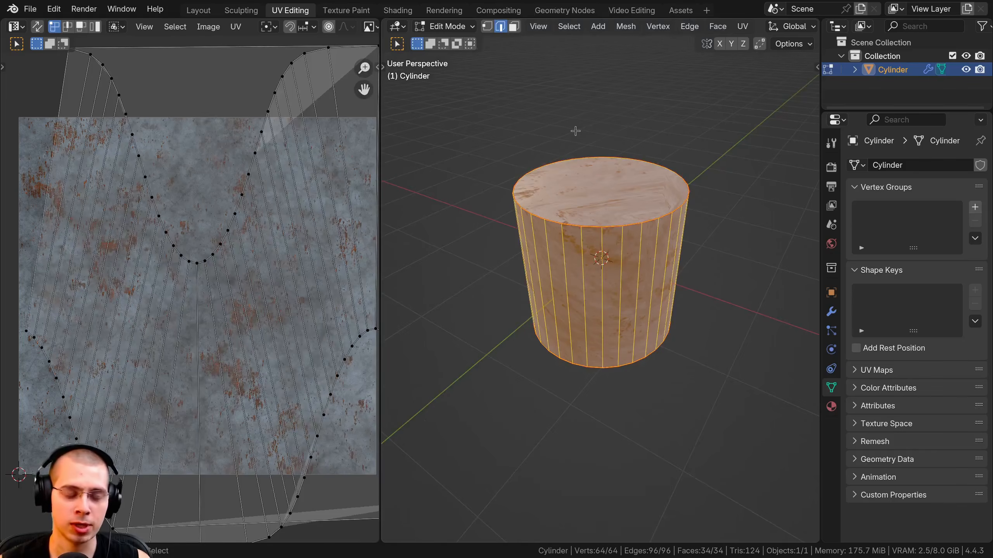
key(u)
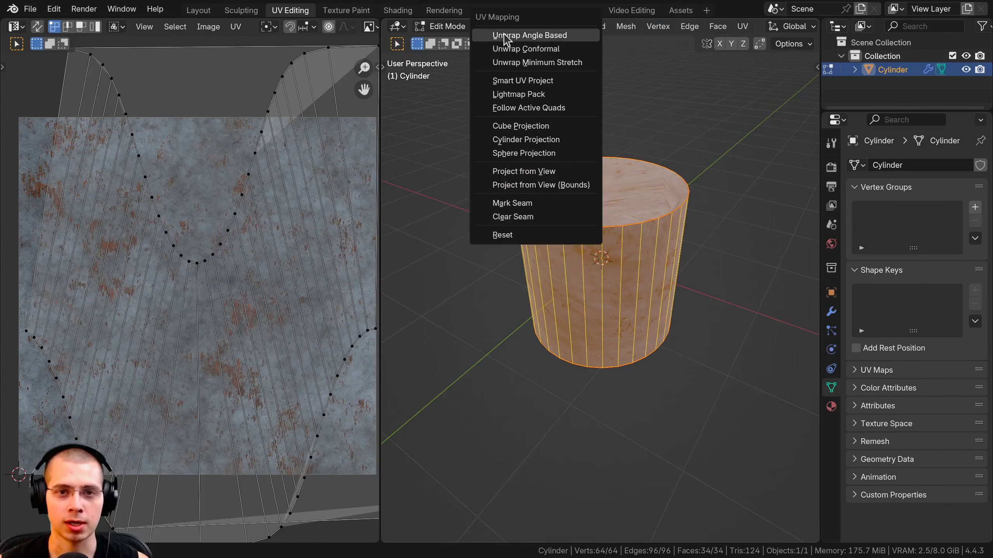
click(530, 35)
Step: Check the unwrapped texture on the cylinder's caps and sides, and compare it with the UV islands
key(Tab)
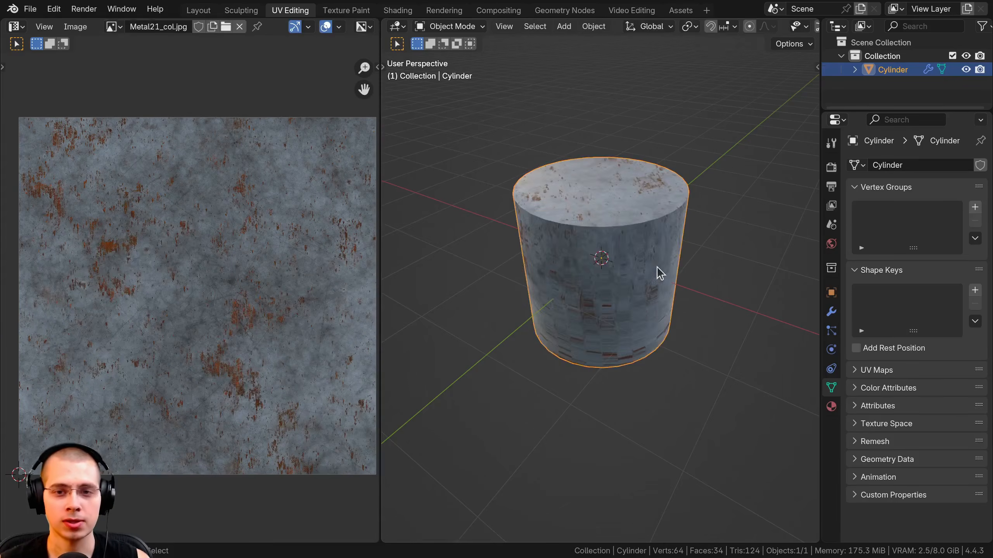
middle_drag(658, 273, 590, 55)
key(Tab)
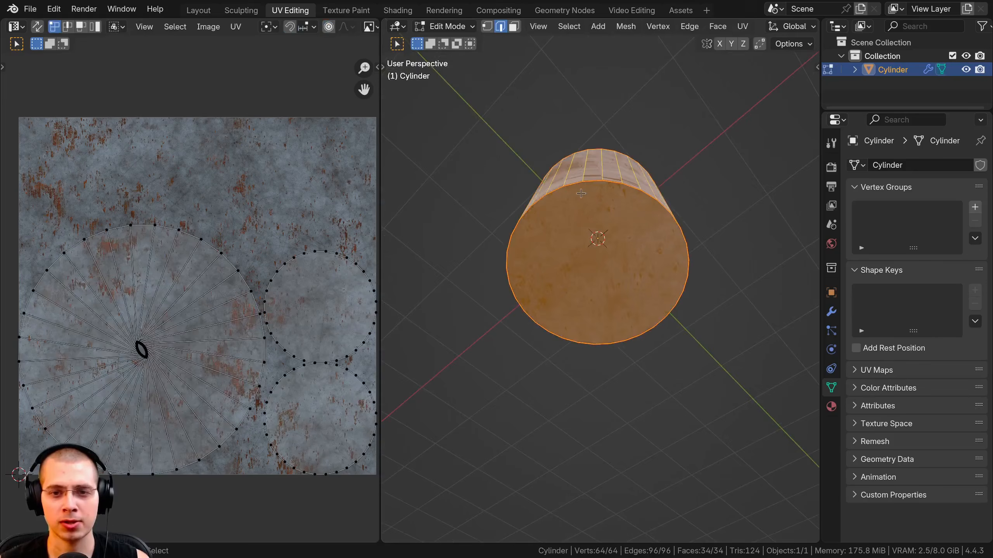
middle_drag(548, 219, 543, 180)
scroll(275, 278, up, 3)
middle_drag(275, 278, 137, 162)
key(a)
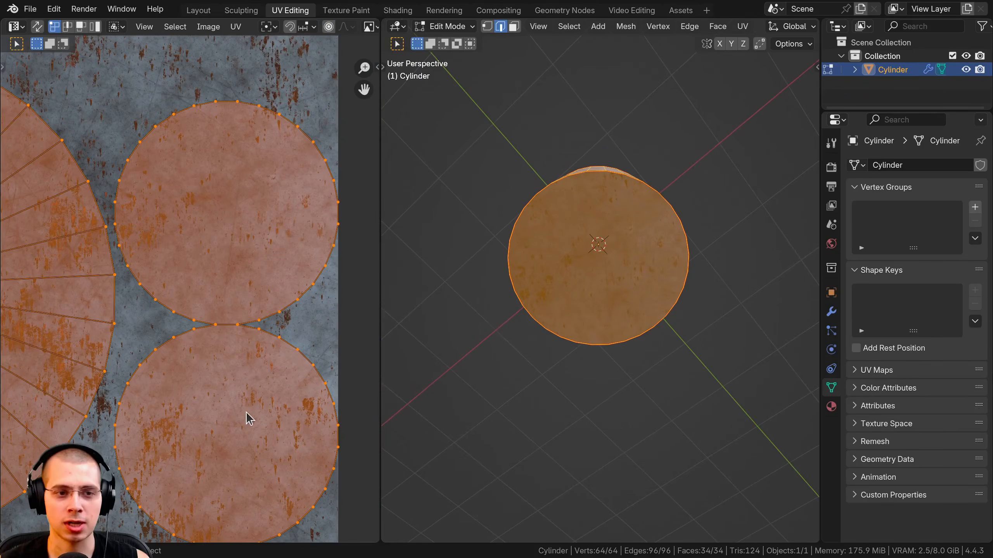
middle_drag(509, 273, 522, 414)
scroll(519, 183, up, 3)
key(alt+a)
middle_drag(519, 182, 680, 263)
key(Tab)
scroll(689, 231, down, 2)
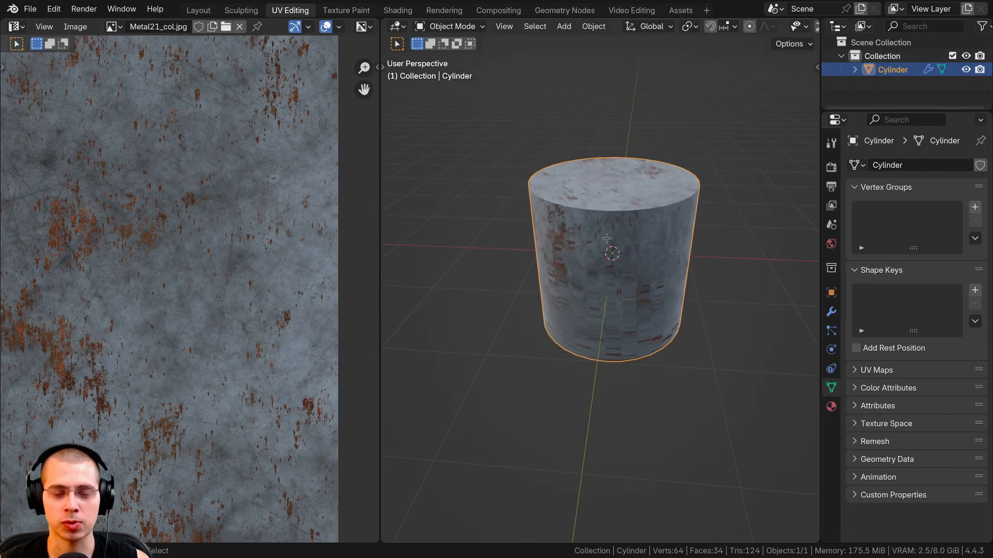
Step: In Edit Mode, select one vertical edge running from the top rim to the bottom rim on the cylinder's side and mark it as a seam
key(Tab)
middle_drag(541, 162, 590, 160)
scroll(589, 159, up, 1)
middle_drag(546, 232, 585, 282)
key(KP_1)
middle_drag(585, 281, 590, 294)
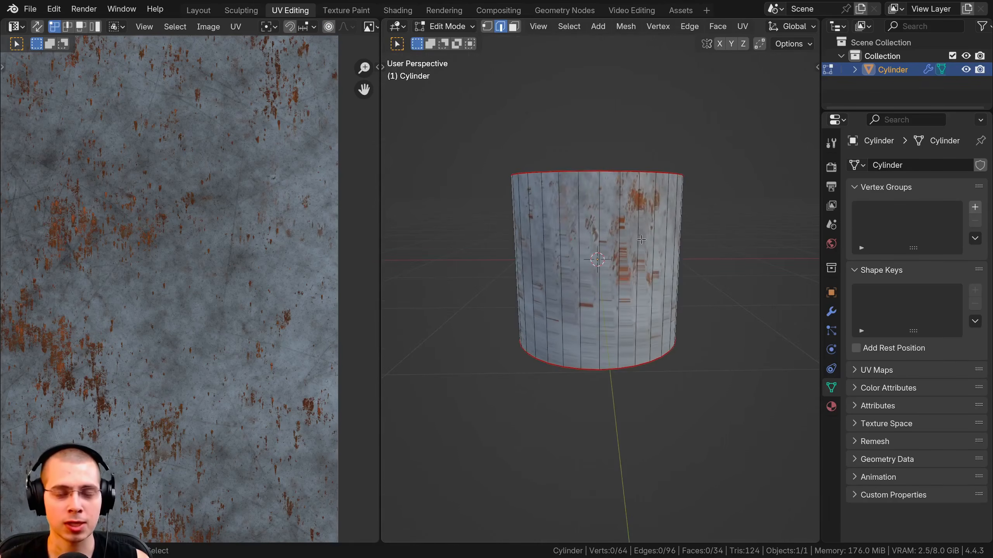
middle_drag(641, 239, 627, 261)
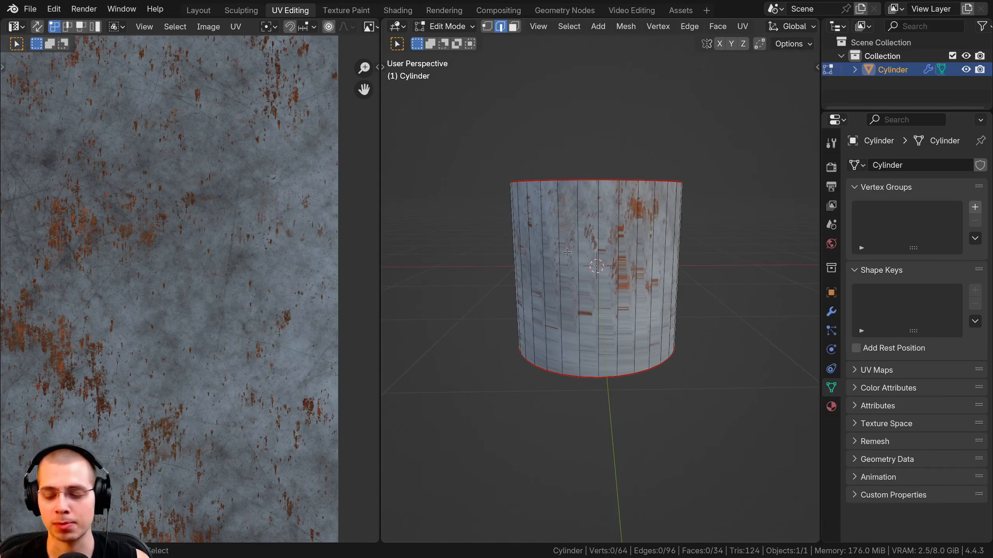
key(KP_1)
scroll(567, 252, up, 2)
scroll(738, 239, down, 2)
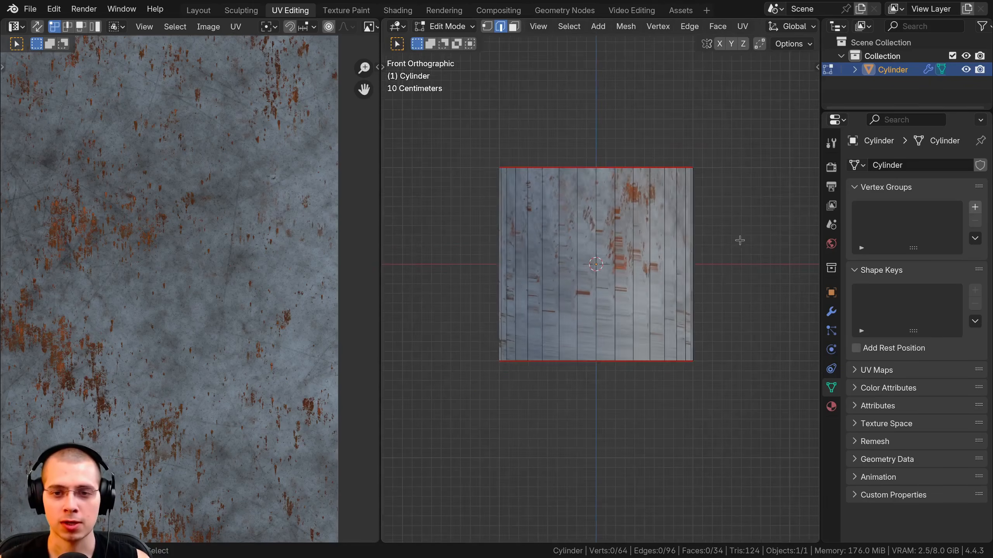
middle_drag(738, 239, 454, 244)
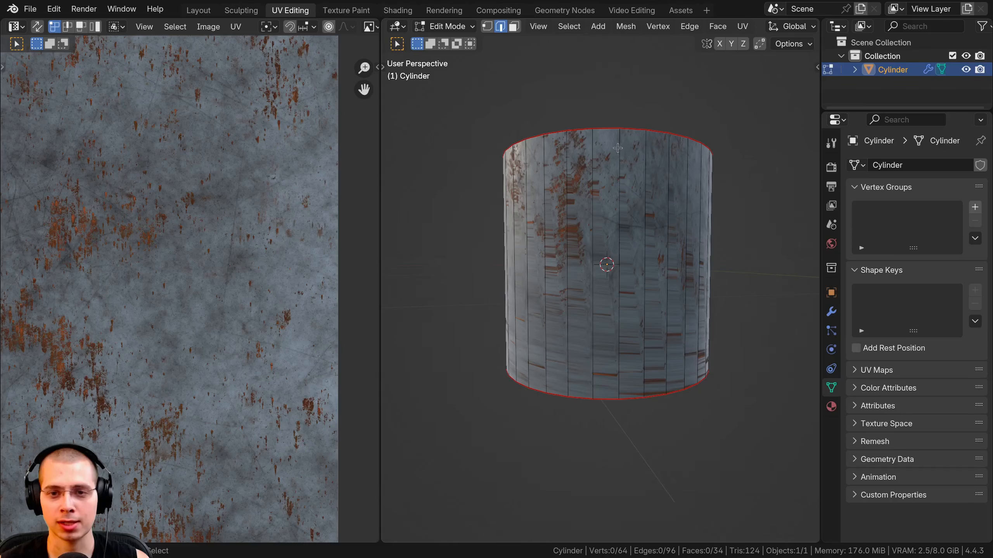
middle_drag(617, 127, 639, 219)
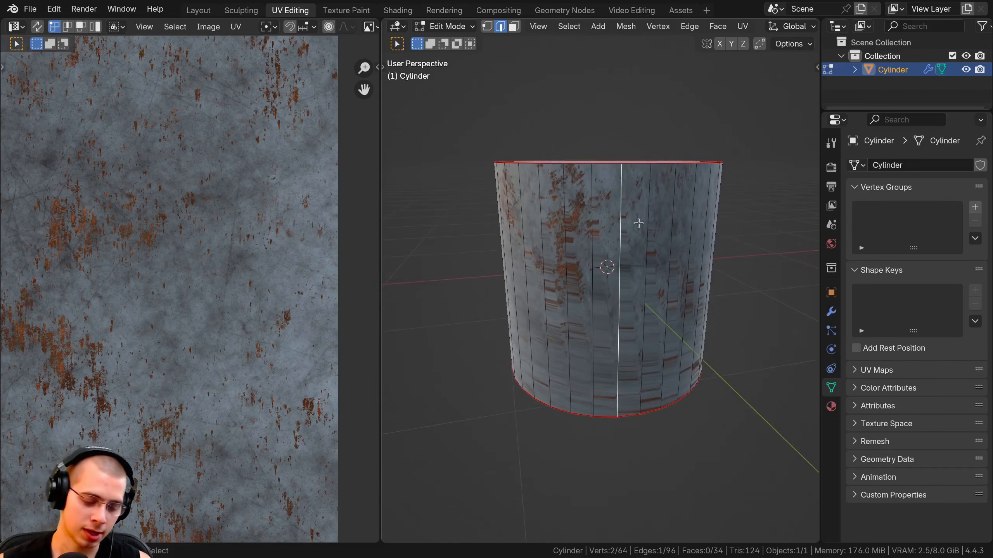
key(u)
click(590, 394)
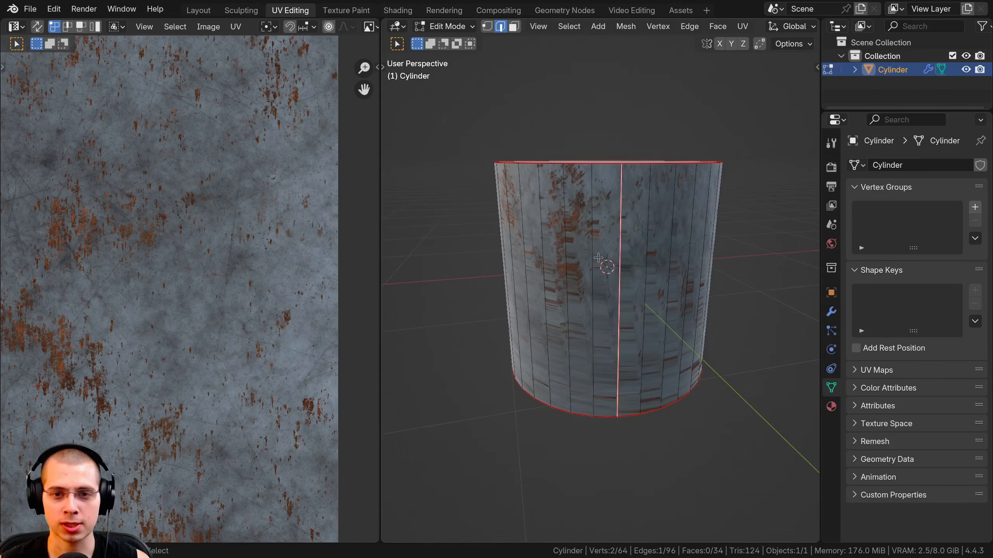
Step: Select the entire cylinder mesh and unwrap it again with Unwrap Angle Based
key(alt+a)
scroll(647, 238, down, 2)
middle_drag(598, 258, 559, 250)
scroll(559, 177, up, 1)
middle_drag(558, 176, 548, 169)
key(a)
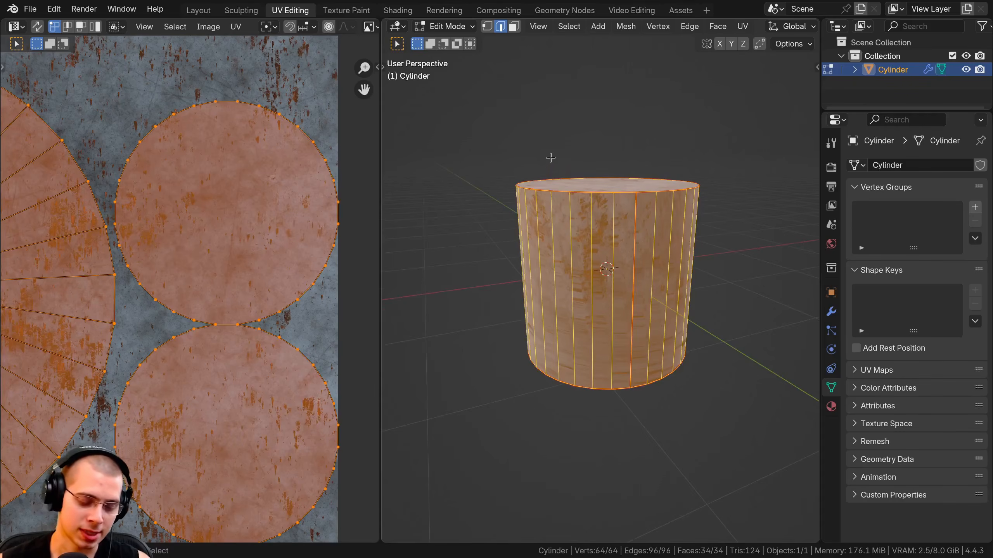
key(u)
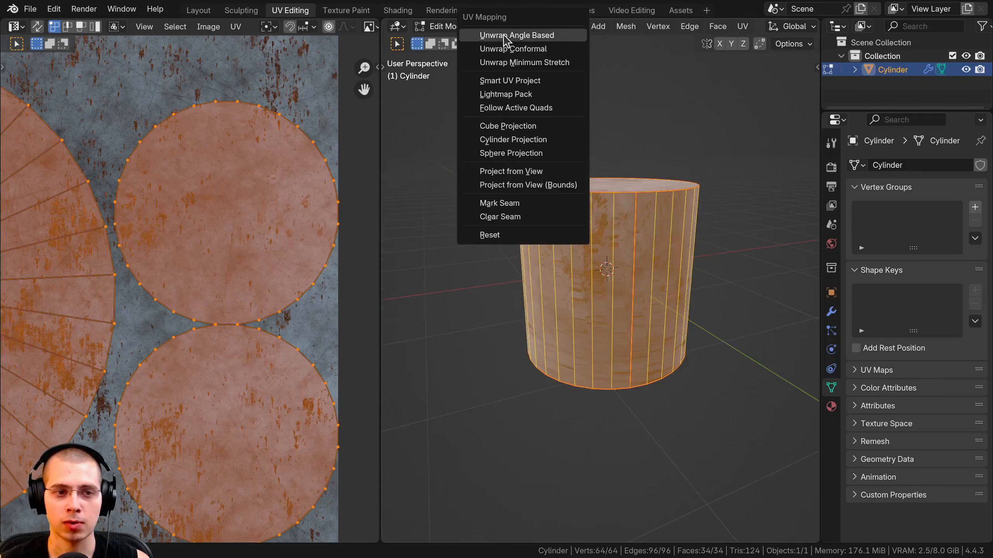
click(505, 36)
scroll(281, 315, down, 5)
scroll(152, 82, up, 1)
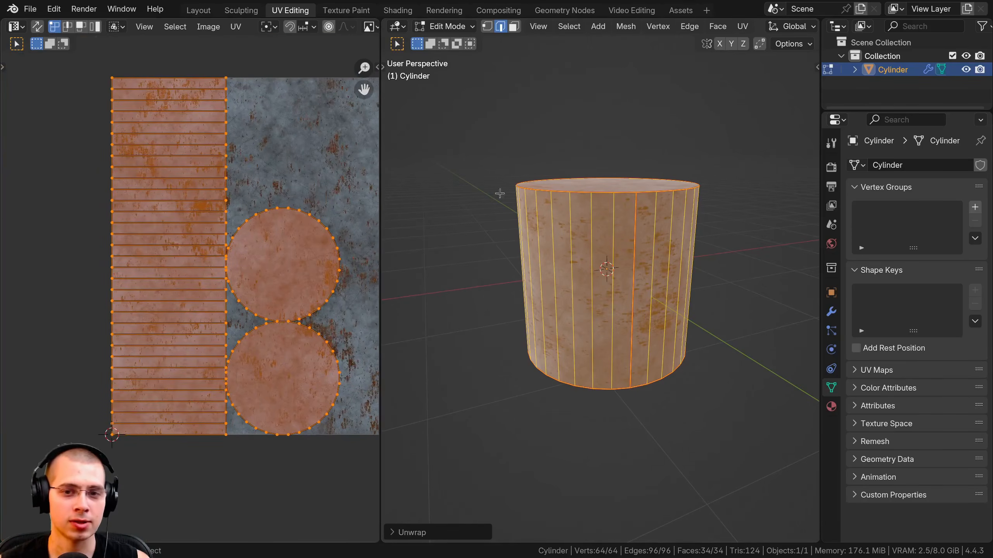
Step: Return to Object Mode and examine the texture around the cylinder's side, including along the vertical seam
key(Tab)
key(Tab)
key(Tab)
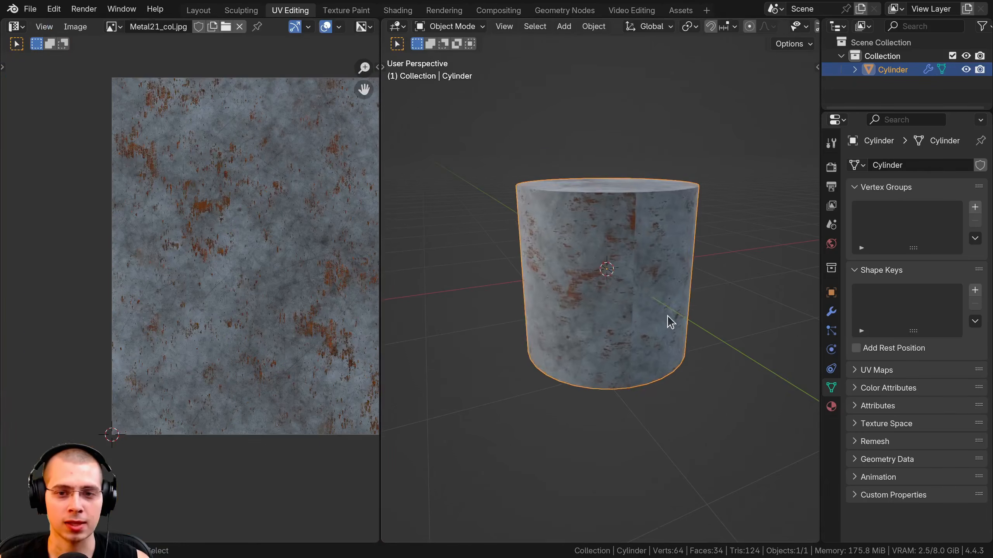
scroll(671, 321, up, 8)
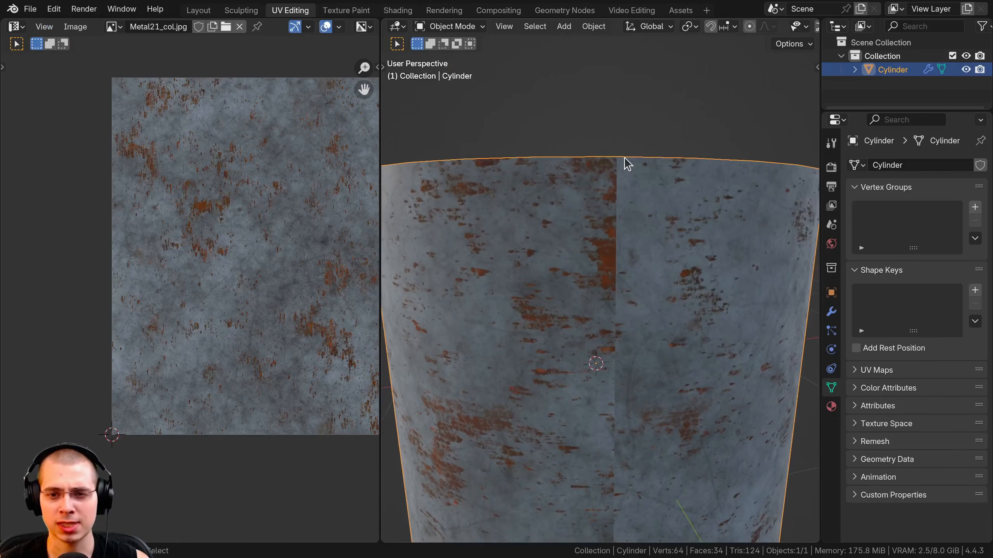
scroll(586, 298, down, 8)
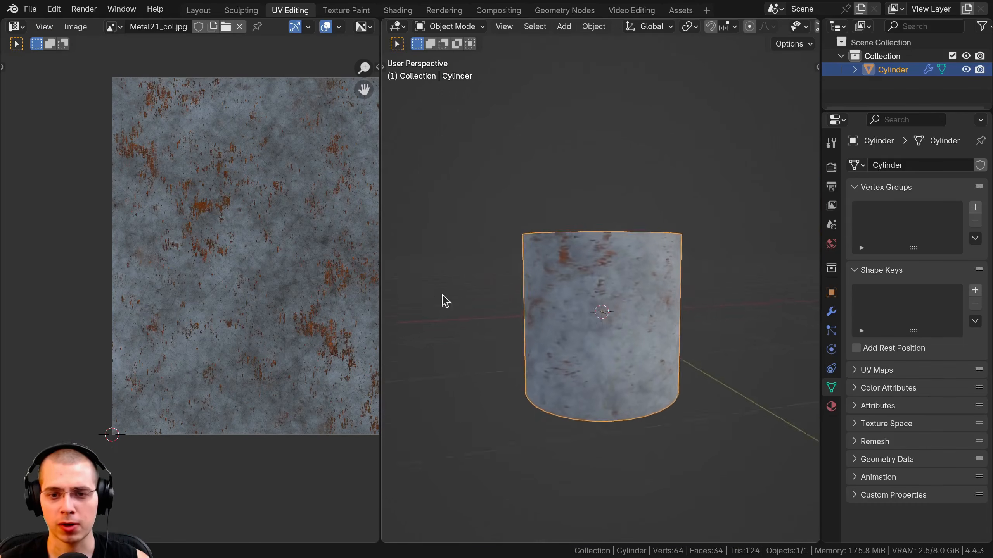
scroll(645, 252, up, 2)
scroll(616, 265, down, 2)
middle_drag(616, 265, 430, 429)
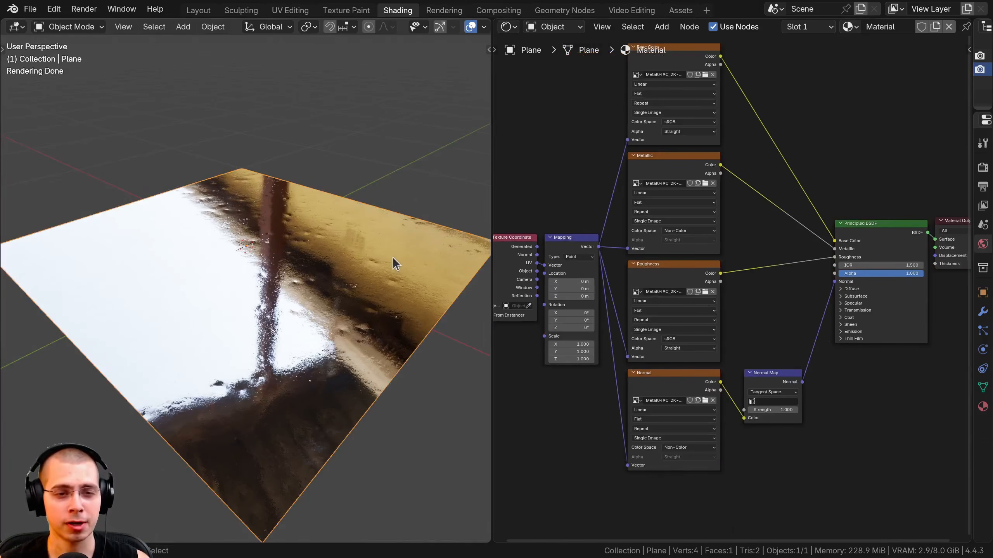
Step: Examine the reflective metal plane and the Color Space options of its Roughness texture node
middle_drag(392, 262, 395, 309)
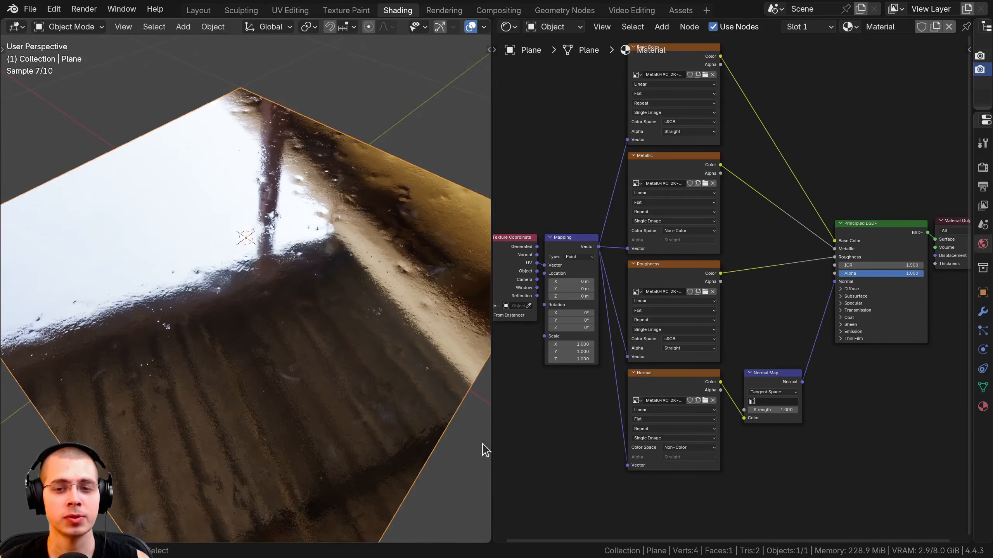
scroll(660, 387, up, 4)
scroll(704, 303, up, 2)
click(684, 282)
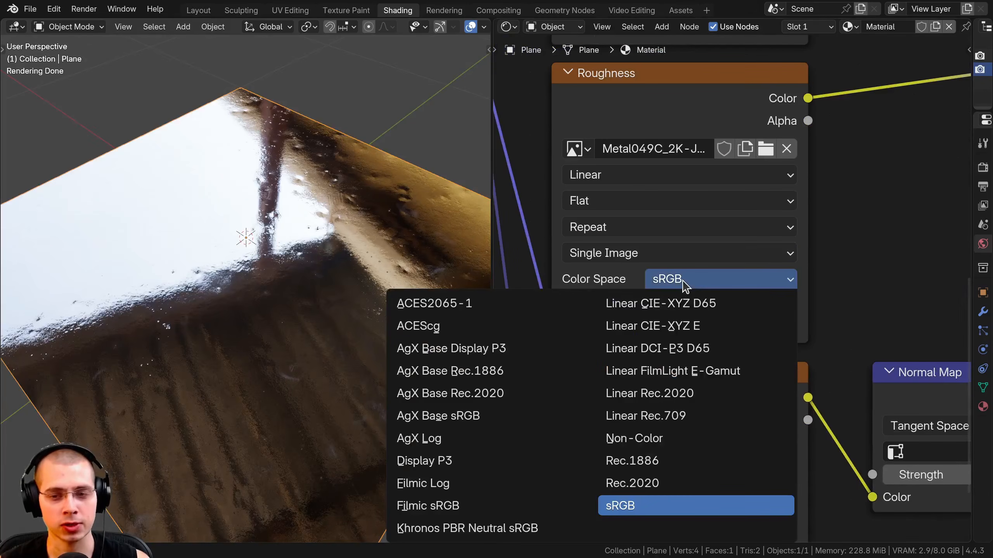
click(687, 283)
scroll(664, 340, down, 5)
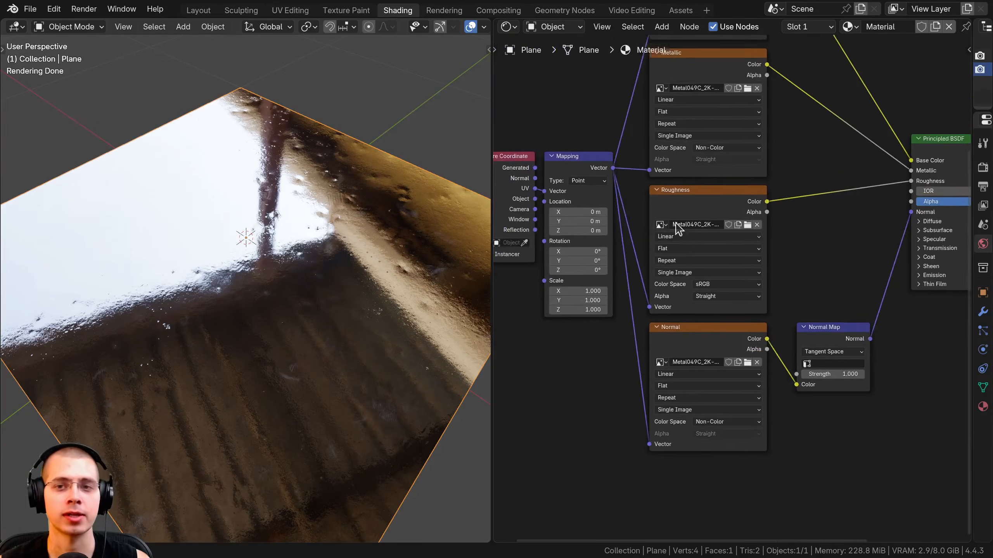
Step: Preview the Base Color, Metallic, Roughness and Normal textures on the plane one by one, and return to the Principled BSDF preview
middle_drag(649, 334, 632, 403)
ctrl+shift+click(632, 124)
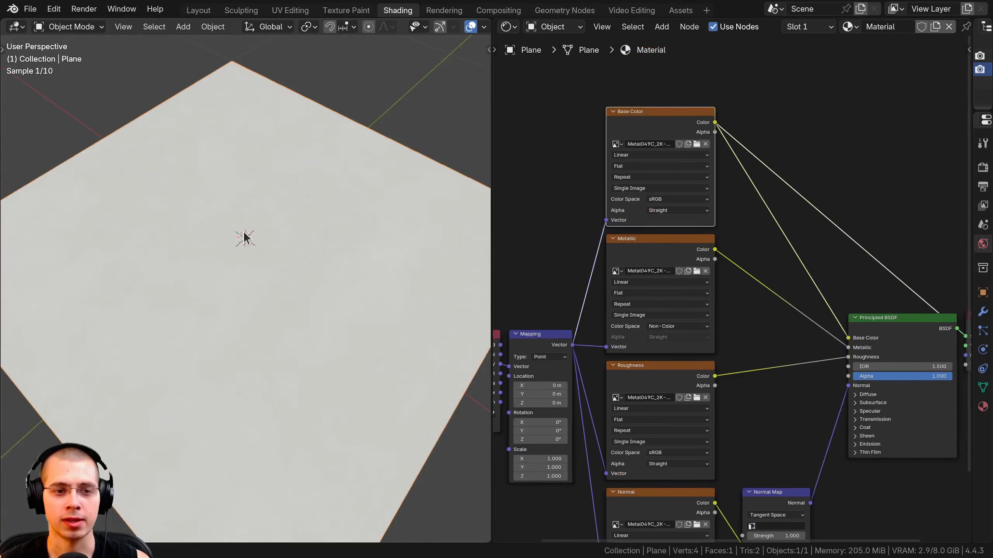
ctrl+shift+click(629, 249)
middle_drag(648, 385, 633, 293)
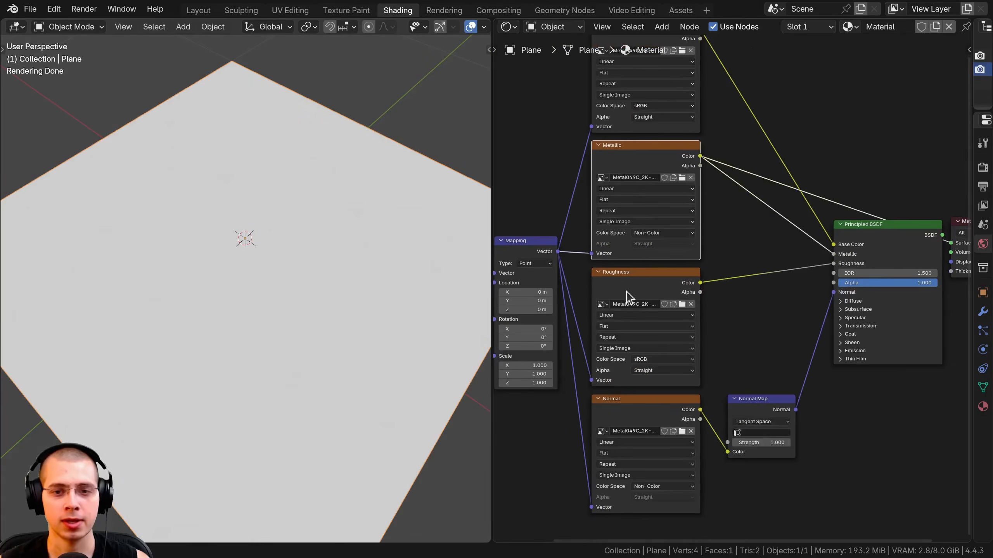
ctrl+shift+click(627, 288)
middle_drag(643, 407, 635, 360)
ctrl+shift+click(630, 367)
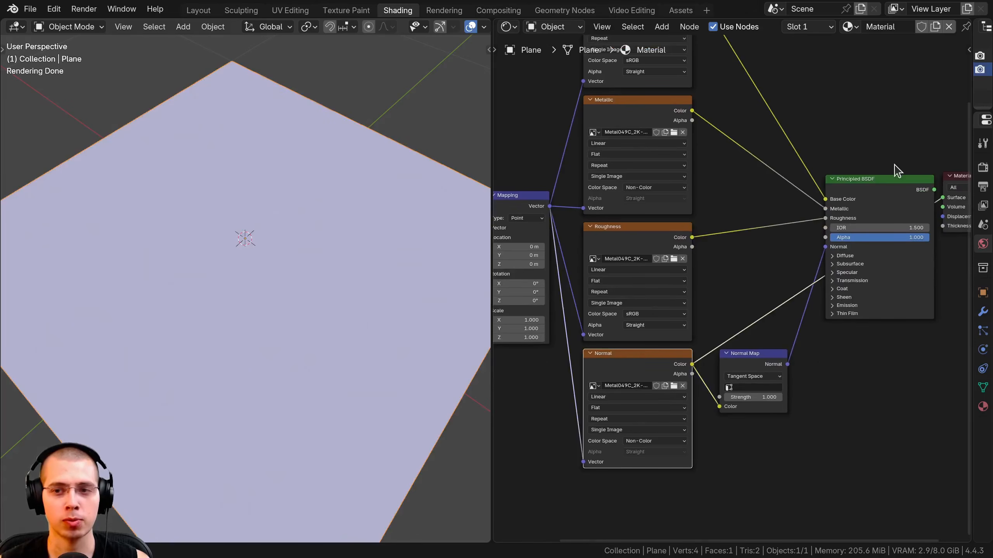
ctrl+shift+click(879, 190)
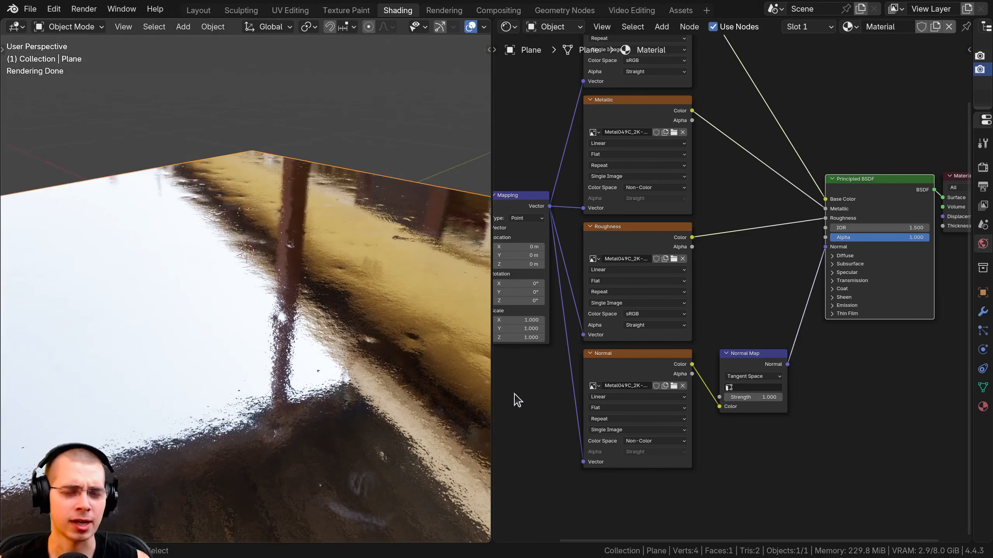
Step: Check the Color Space options of the Base Color texture node without changing them
middle_drag(614, 278, 620, 301)
middle_drag(624, 260, 640, 414)
scroll(641, 414, up, 1)
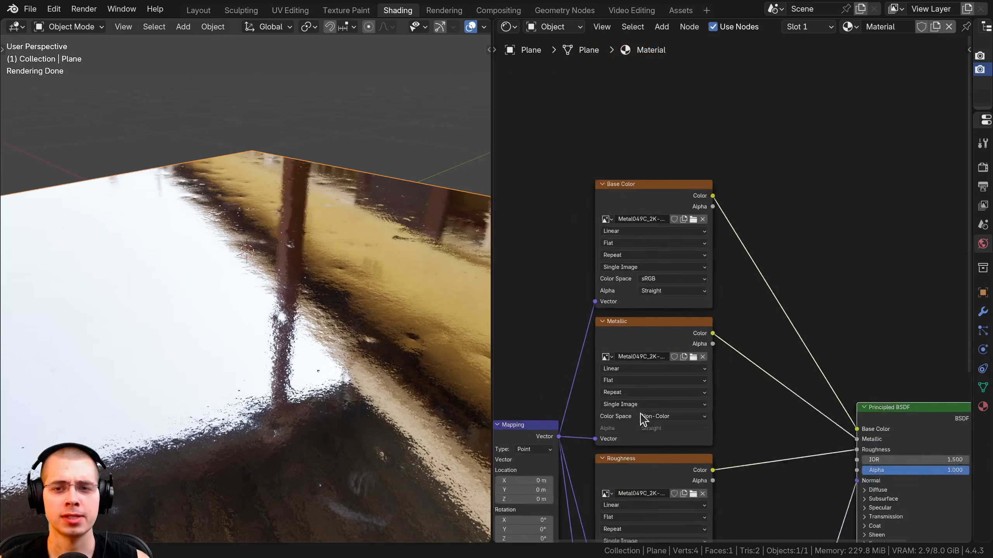
scroll(581, 282, up, 3)
middle_drag(594, 272, 649, 255)
click(652, 254)
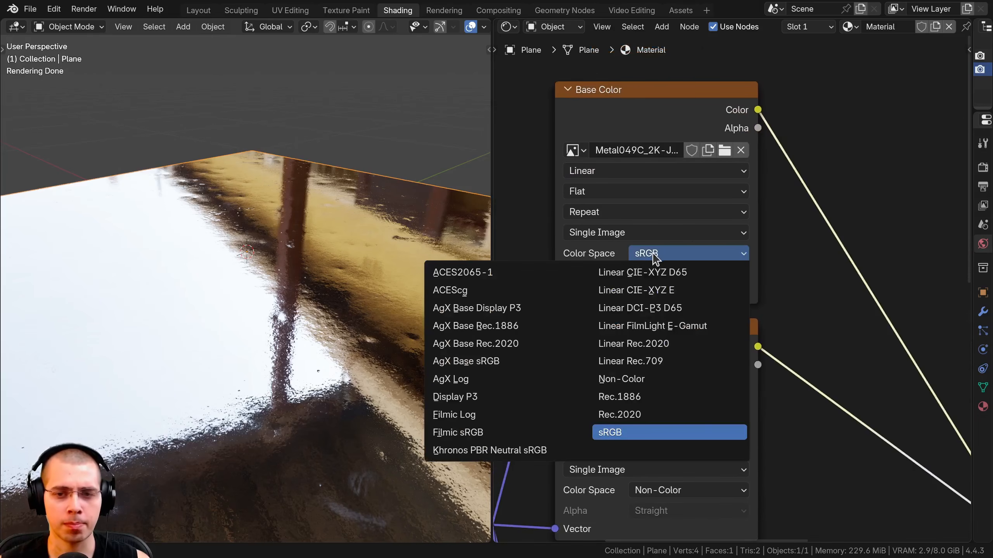
click(652, 254)
Step: Check the Color Space settings of the Metallic and Roughness texture nodes
scroll(667, 471, down, 3)
middle_drag(666, 472, 674, 221)
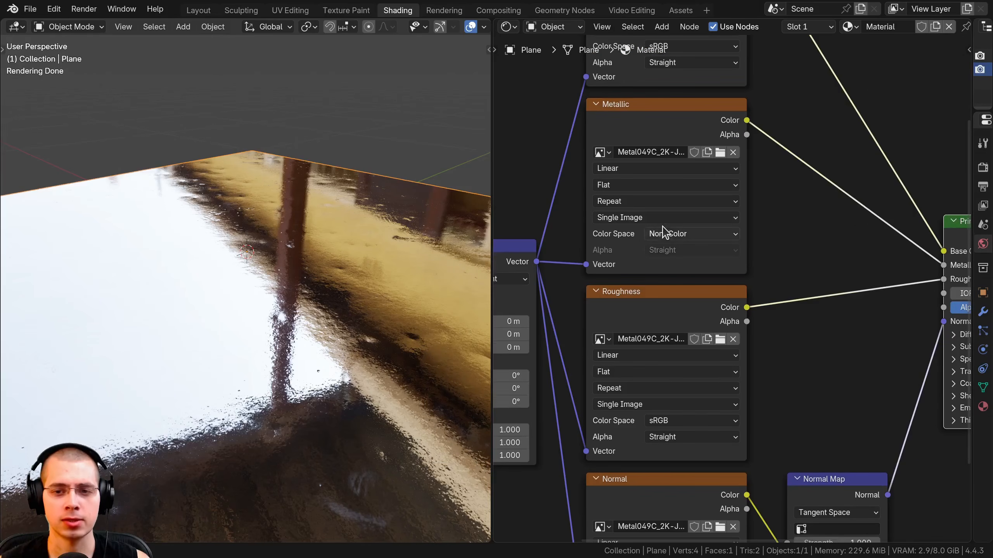
scroll(649, 428, up, 1)
middle_drag(649, 429, 669, 188)
click(668, 206)
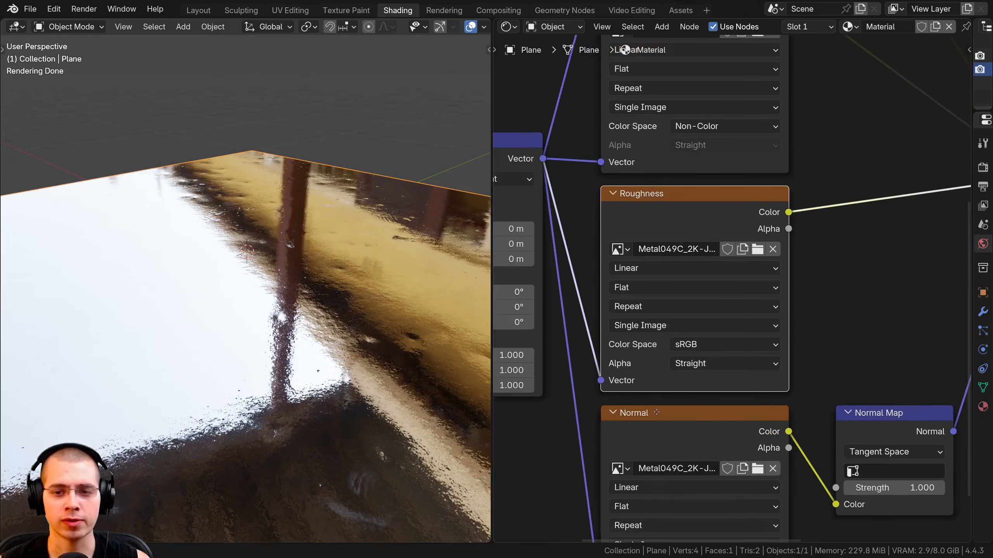
scroll(660, 313, up, 1)
click(661, 332)
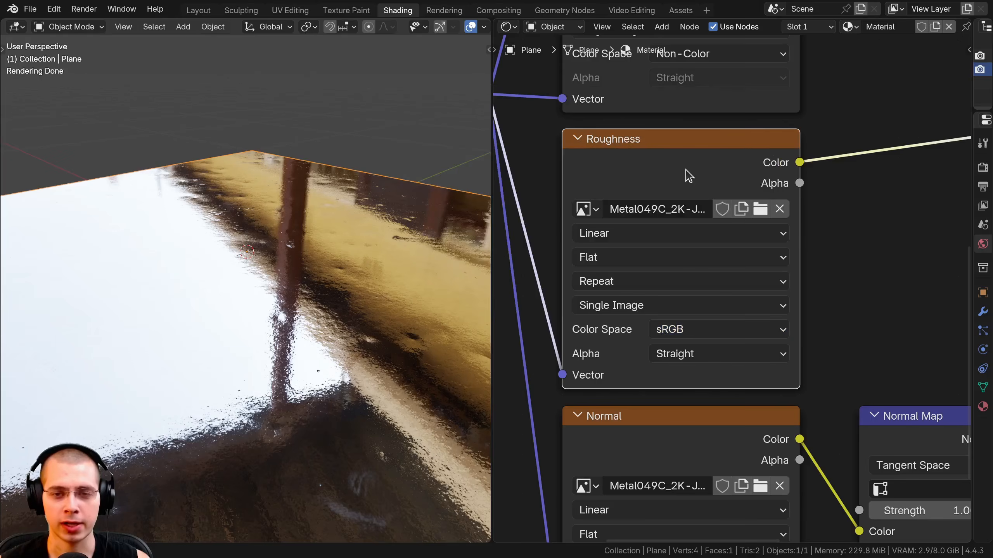
Step: Preview the Roughness texture on the plane and set its Color Space to Non-Color
ctrl+shift+click(689, 176)
middle_drag(274, 270, 272, 207)
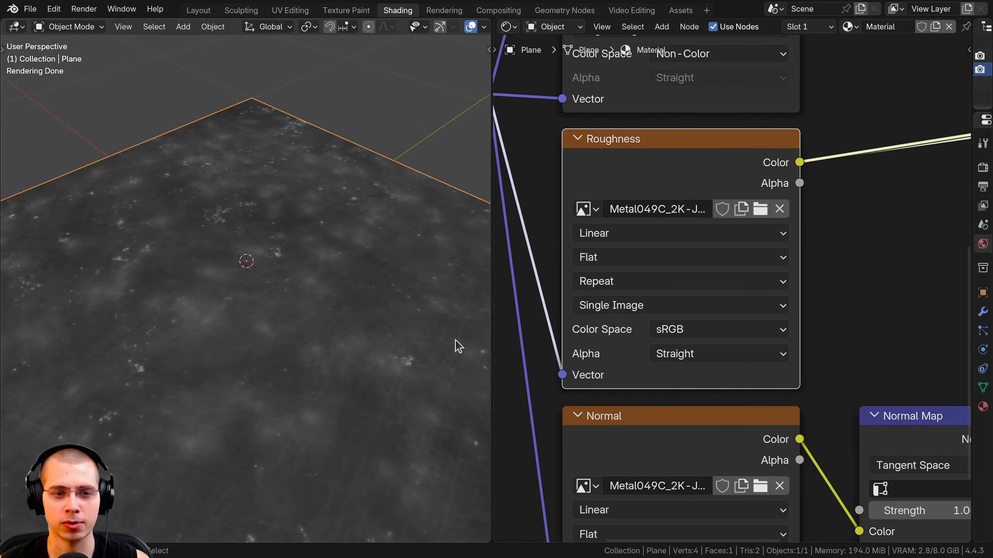
scroll(640, 308, up, 1)
click(665, 297)
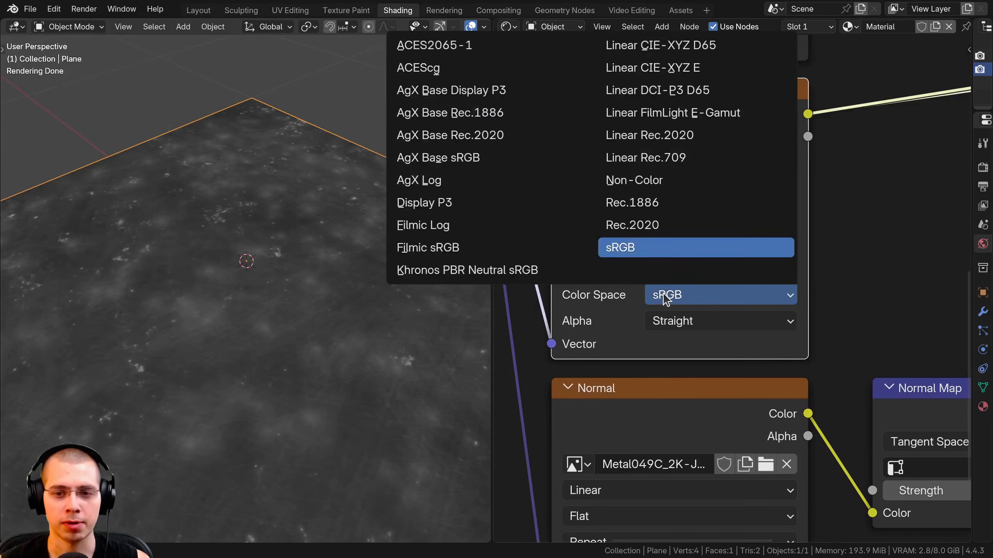
click(636, 177)
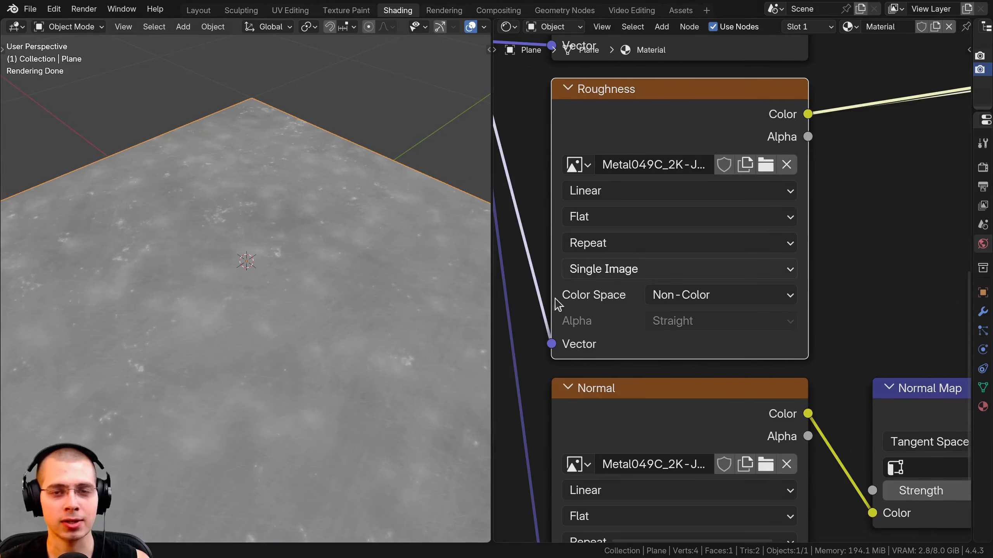
Step: Preview the Principled BSDF on the plane again and examine the material's reflections from another angle
scroll(828, 313, down, 5)
middle_drag(957, 313, 763, 314)
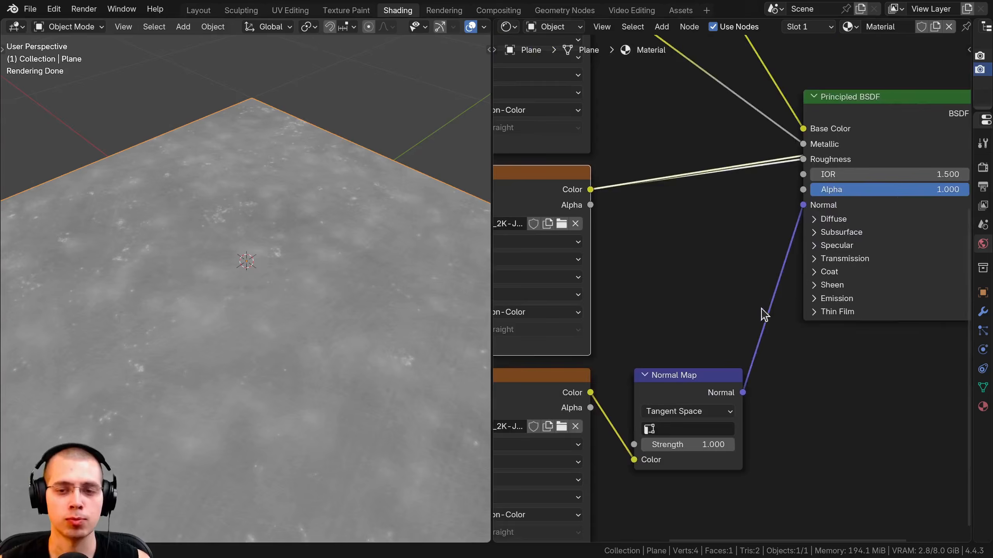
scroll(761, 311, down, 5)
ctrl+shift+click(853, 160)
scroll(619, 299, up, 4)
middle_drag(619, 304, 660, 306)
scroll(663, 311, up, 1)
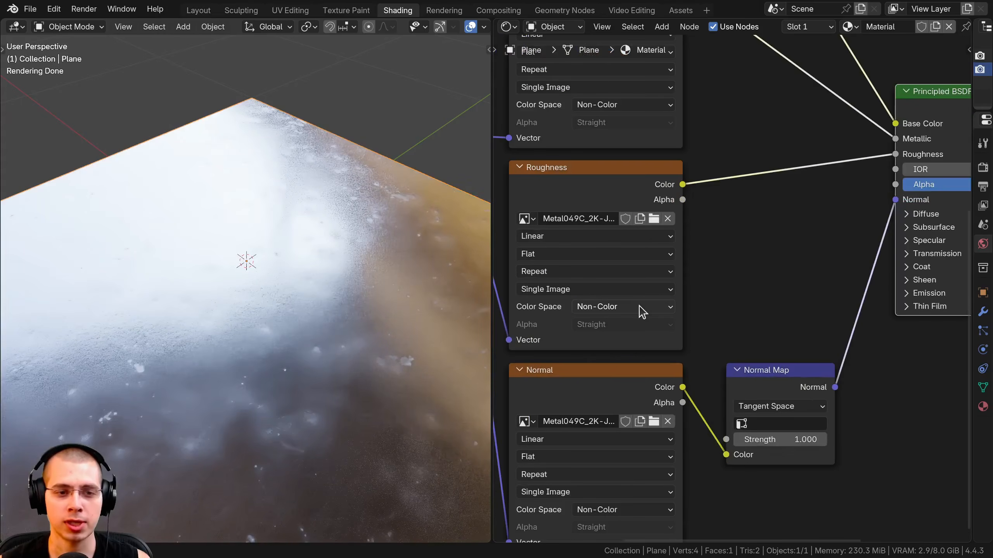
middle_drag(322, 387, 98, 344)
Step: Switch the Roughness texture's Color Space to sRGB for comparison and set it back to Non-Color
click(622, 307)
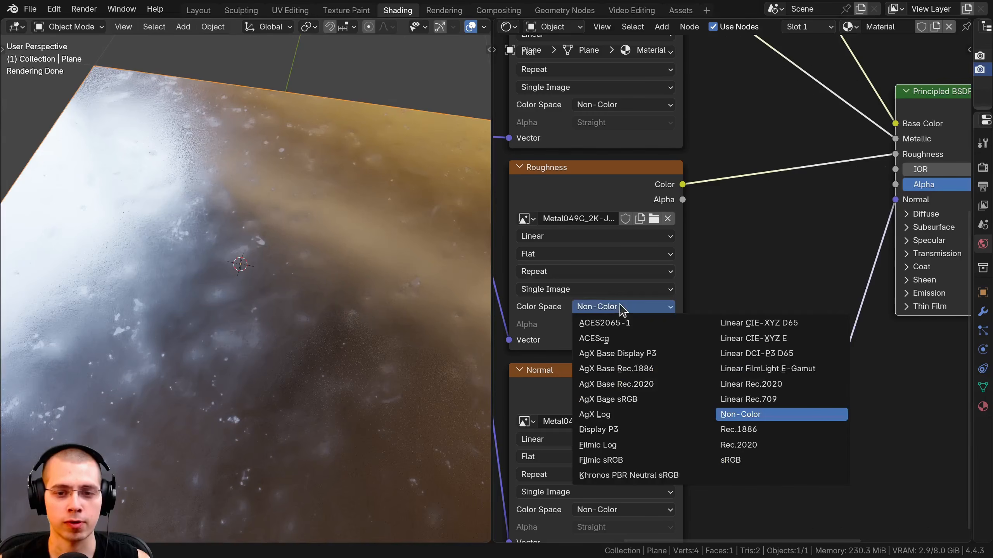
click(753, 459)
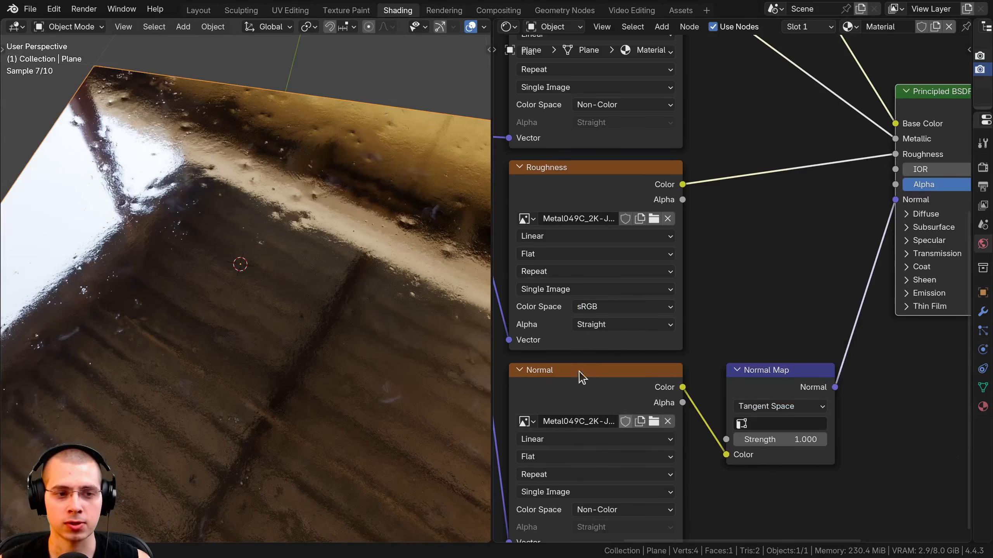
click(622, 307)
click(678, 411)
Step: Review the Color Space settings across the Metallic, Roughness and Normal texture nodes, and select the Metallic node
scroll(634, 275, down, 2)
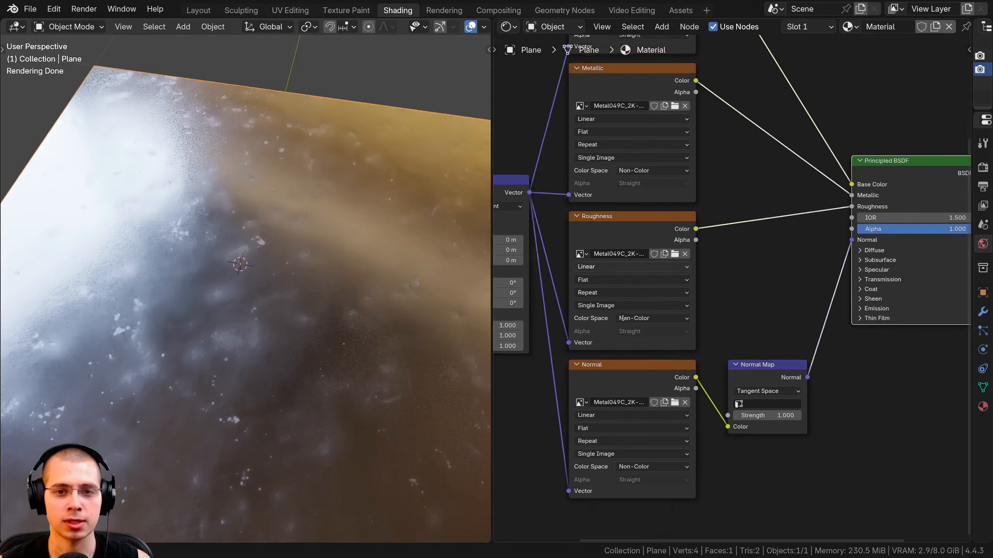
middle_drag(633, 274, 655, 430)
middle_drag(677, 387, 656, 165)
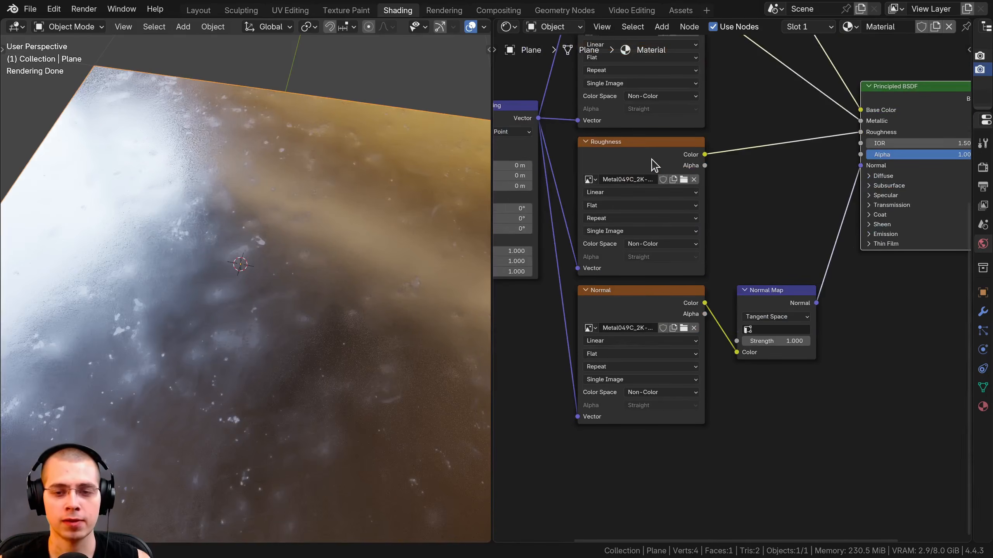
middle_drag(651, 288, 698, 429)
scroll(639, 192, up, 2)
middle_drag(639, 191, 639, 271)
click(632, 188)
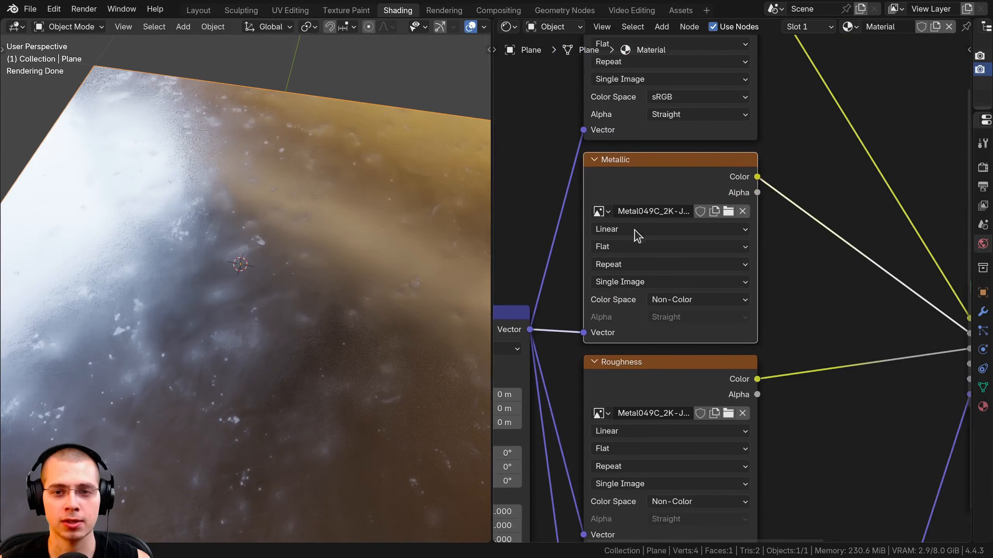
Step: Switch the Metallic texture's Color Space to sRGB for comparison and set it back to Non-Color
scroll(635, 231, up, 1)
click(665, 304)
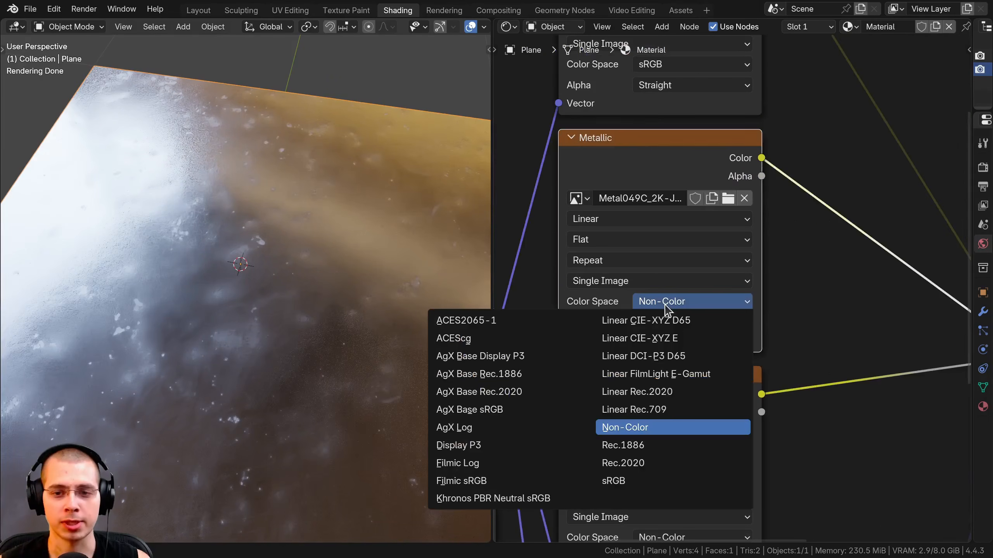
click(630, 481)
middle_drag(250, 352, 395, 286)
click(698, 303)
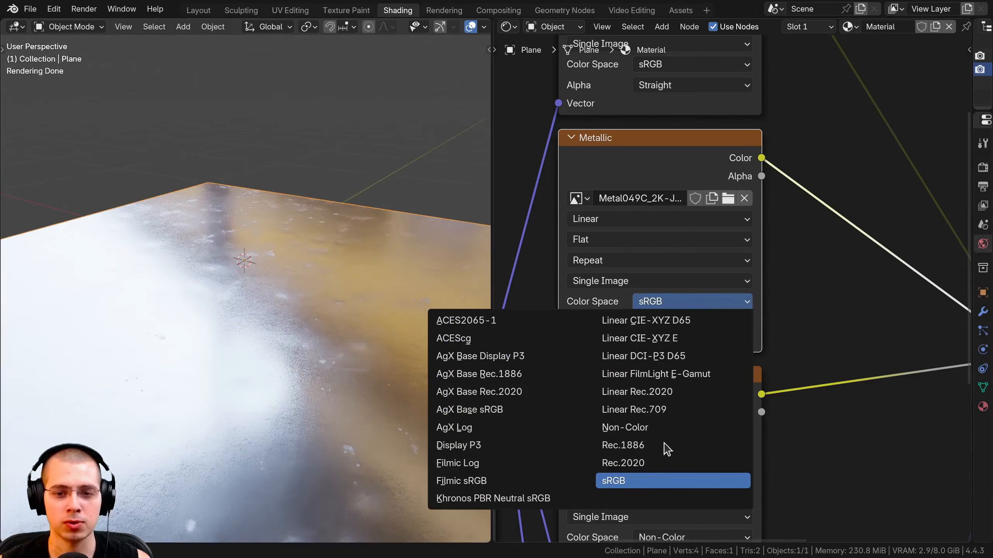
click(661, 427)
Step: Switch the Normal texture's Color Space to sRGB, compare the plane's shading, and set it back to Non-Color
middle_drag(659, 264, 645, 90)
scroll(647, 102, up, 6)
middle_drag(647, 113, 675, 237)
click(685, 327)
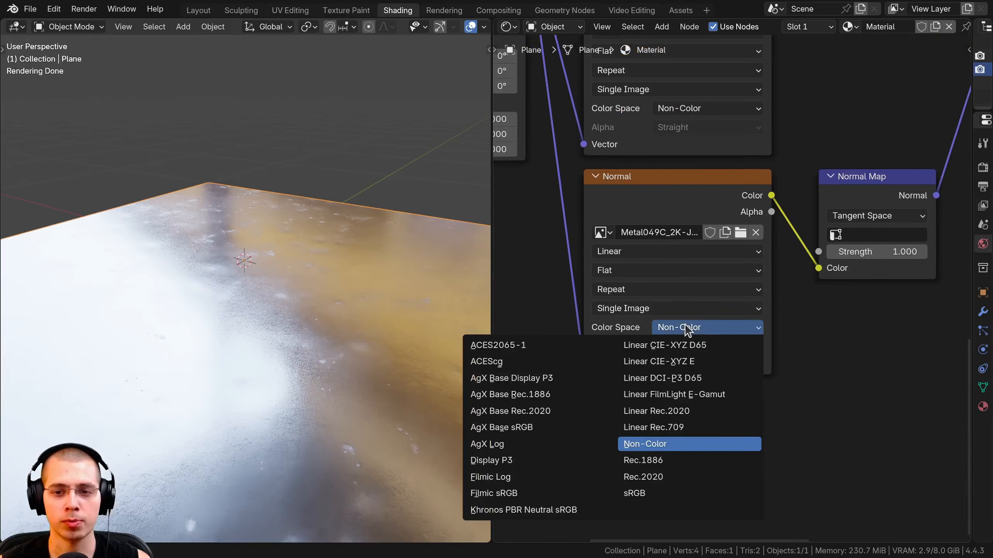
click(658, 492)
middle_drag(359, 332, 641, 368)
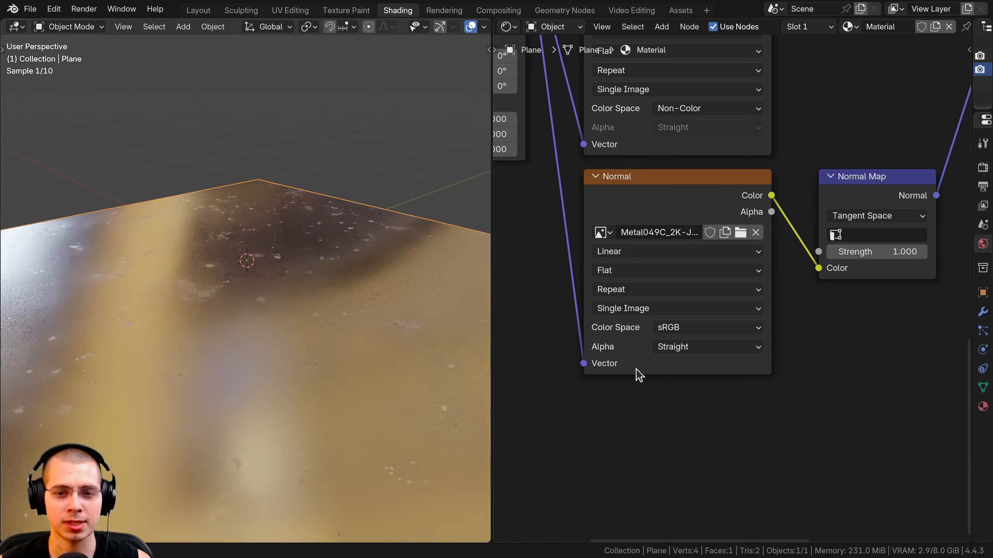
click(663, 330)
click(645, 444)
Step: Switch the Base Color texture's Color Space to Non-Color for comparison and set it back to sRGB
shift+scroll(643, 195, up, 8)
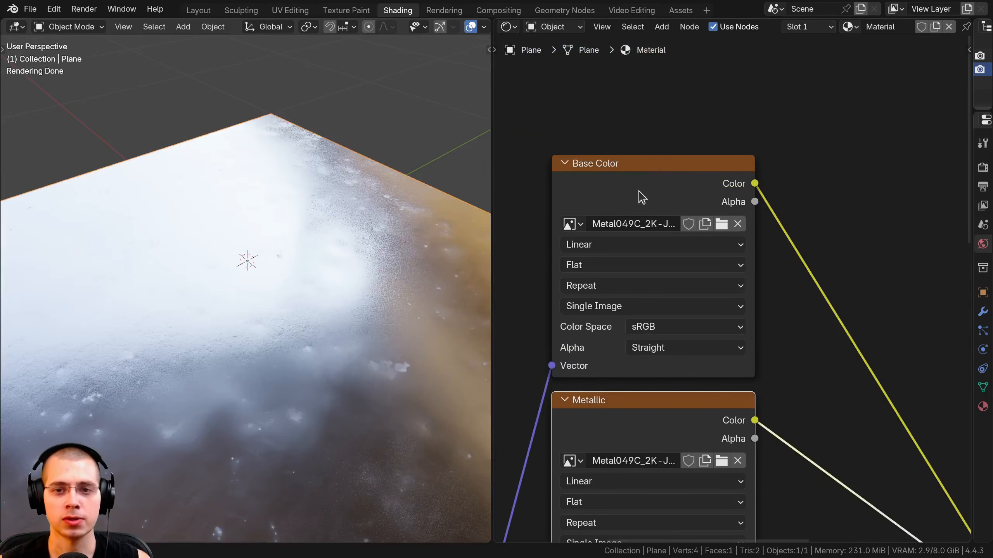
scroll(664, 266, up, 2)
click(672, 265)
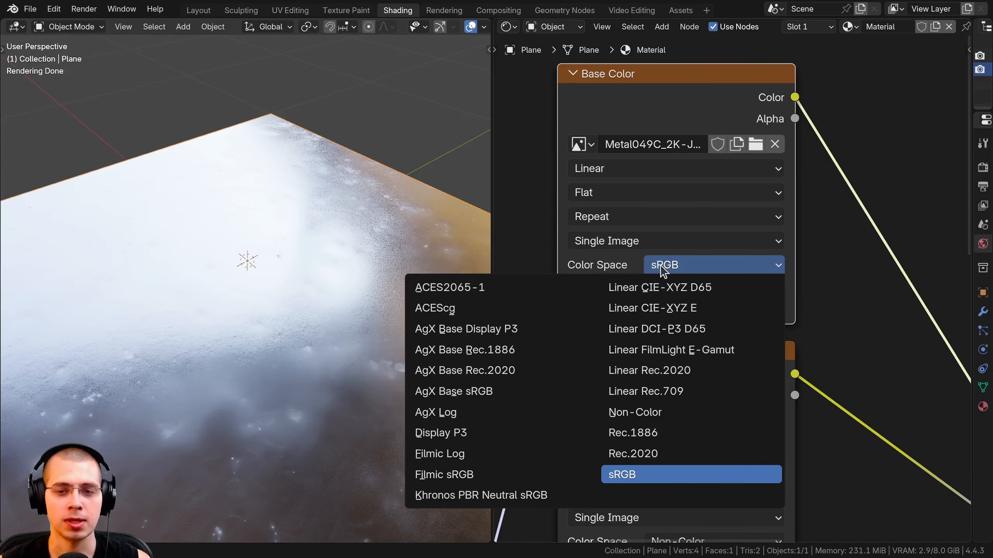
click(635, 413)
middle_drag(219, 207, 410, 279)
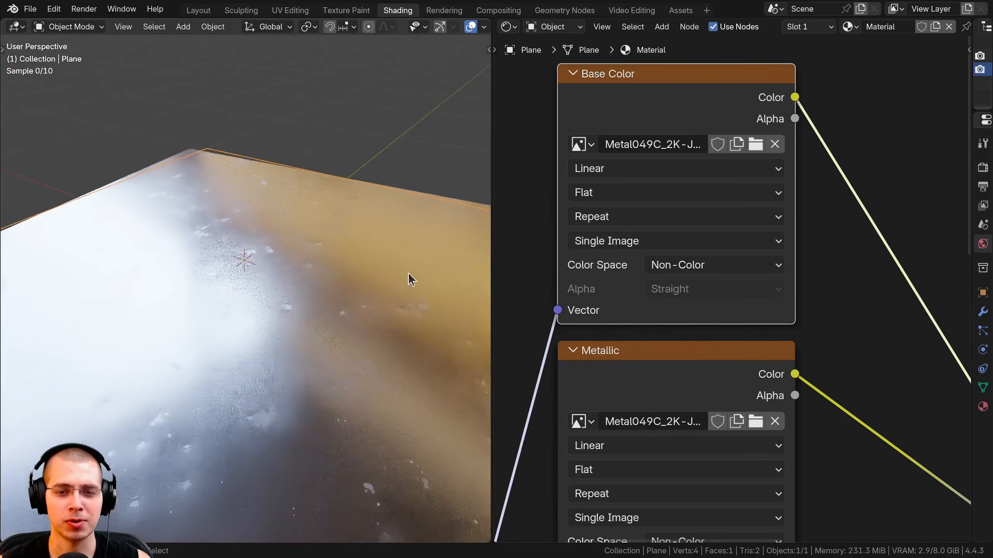
click(674, 268)
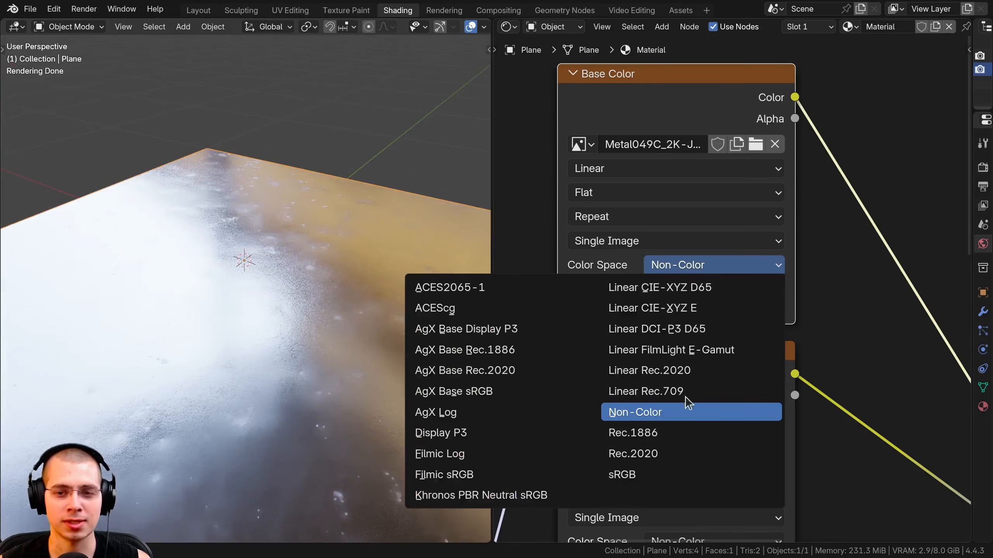
click(639, 413)
click(714, 274)
click(632, 474)
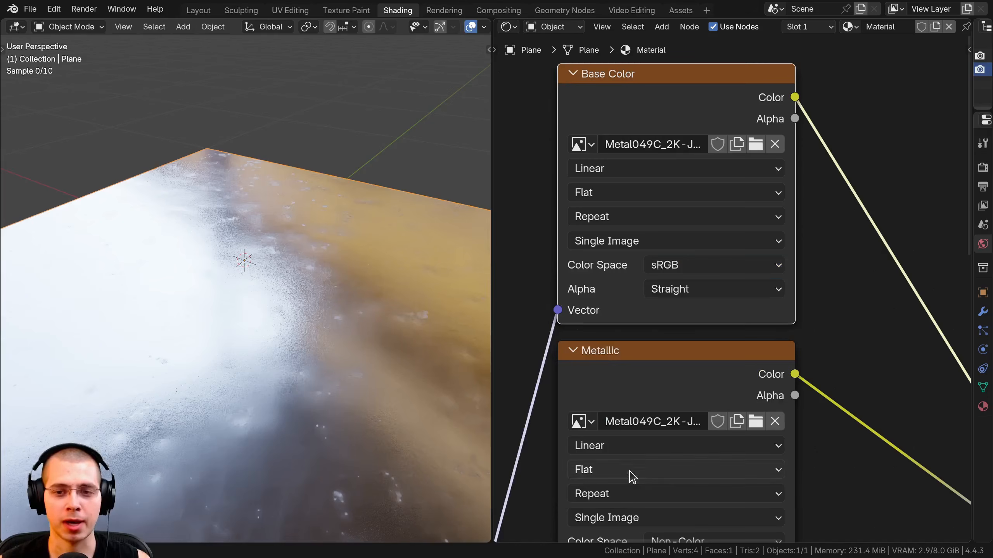
Step: Expand all collapsed sections of the Principled BSDF node, from Diffuse to Thin Film
scroll(813, 444, down, 4)
middle_drag(812, 444, 591, 232)
scroll(718, 128, up, 6)
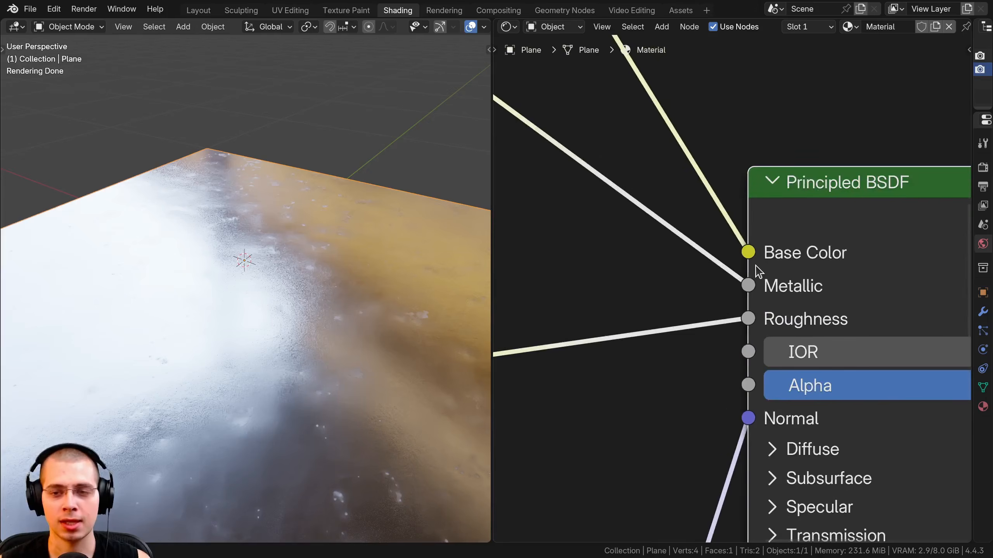
scroll(772, 269, down, 2)
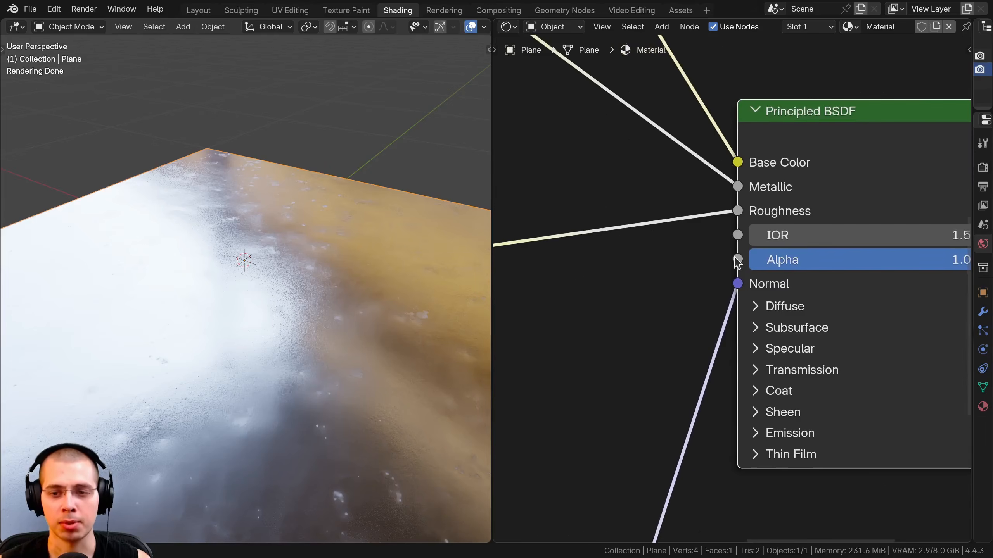
scroll(735, 270, up, 1)
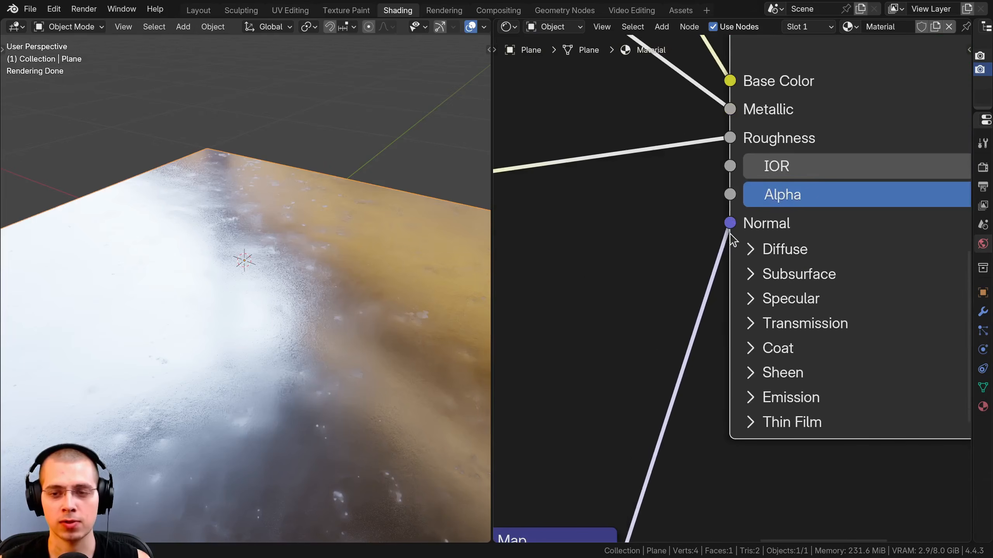
scroll(741, 227, down, 2)
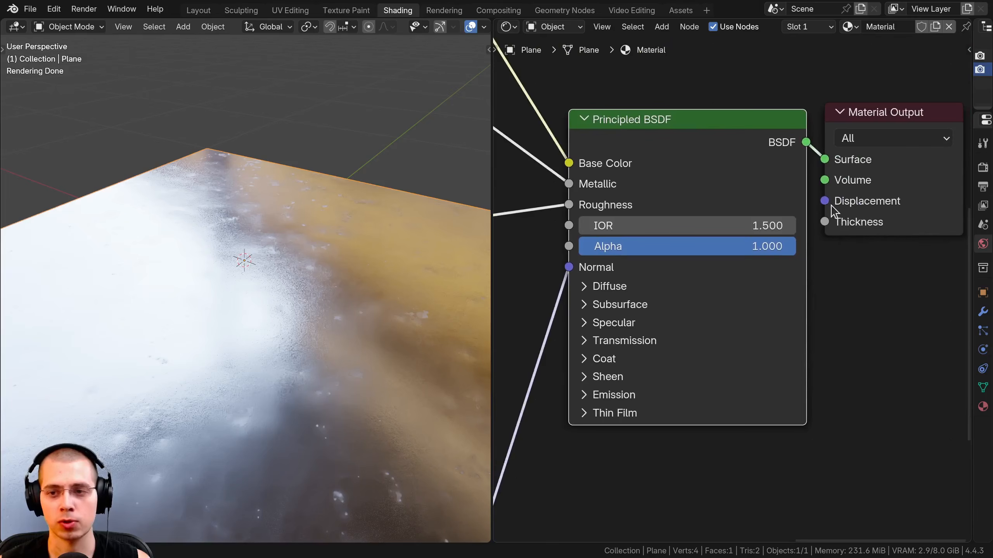
middle_drag(622, 287, 723, 252)
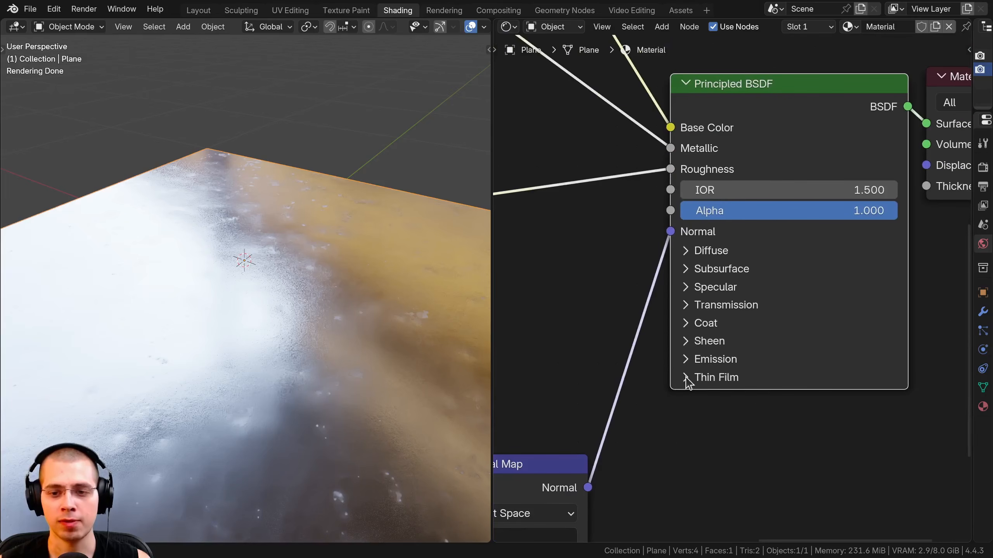
drag(687, 381, 688, 246)
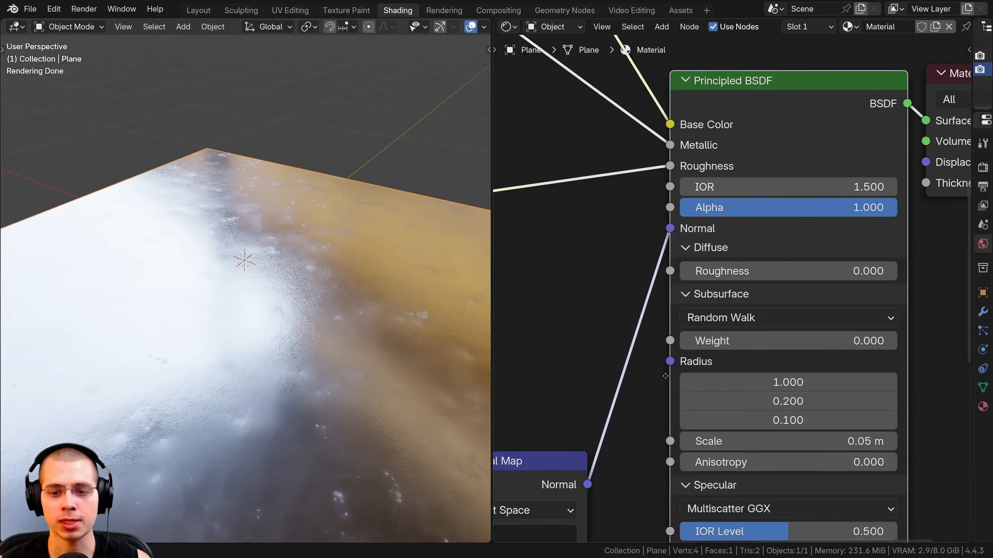
Step: Examine the input socket colours of the expanded Principled BSDF from Subsurface down to Thin Film
middle_drag(665, 376, 649, 229)
scroll(659, 105, down, 1)
middle_drag(673, 135, 673, 83)
middle_drag(684, 382, 673, 282)
middle_drag(676, 345, 680, 259)
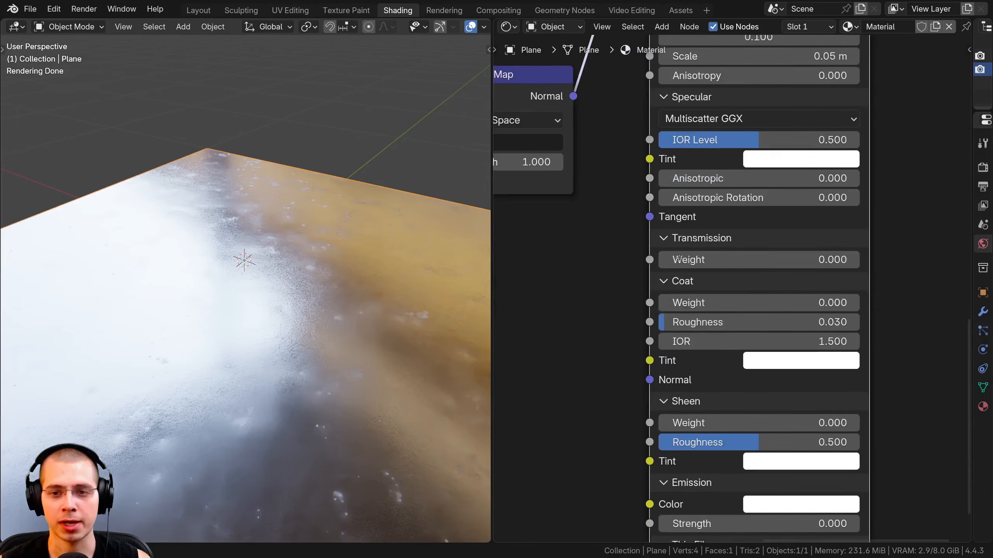
middle_drag(664, 378, 664, 277)
scroll(664, 297, down, 1)
middle_drag(667, 400, 667, 375)
scroll(667, 376, up, 2)
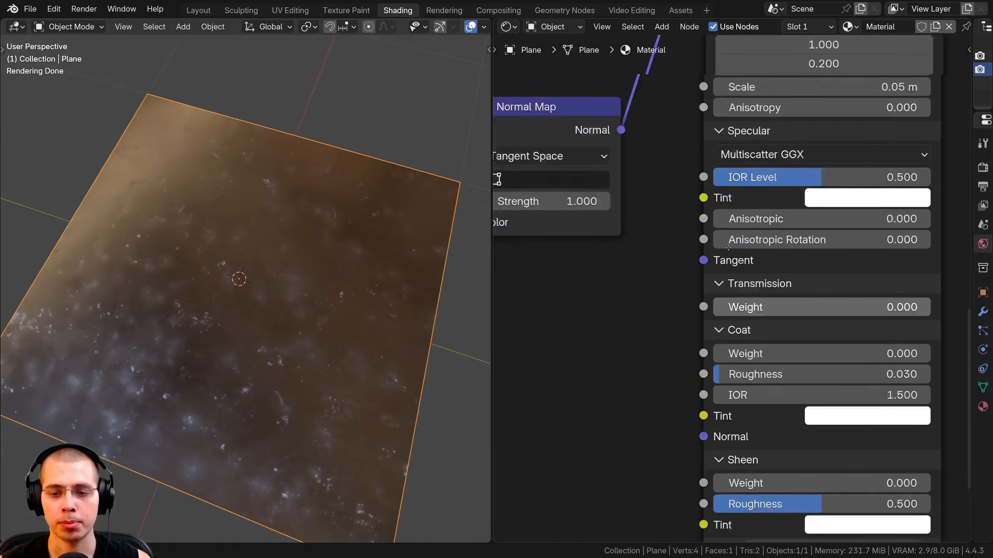
middle_drag(703, 375, 707, 196)
drag(702, 191, 629, 193)
scroll(685, 271, down, 3)
middle_drag(685, 271, 642, 325)
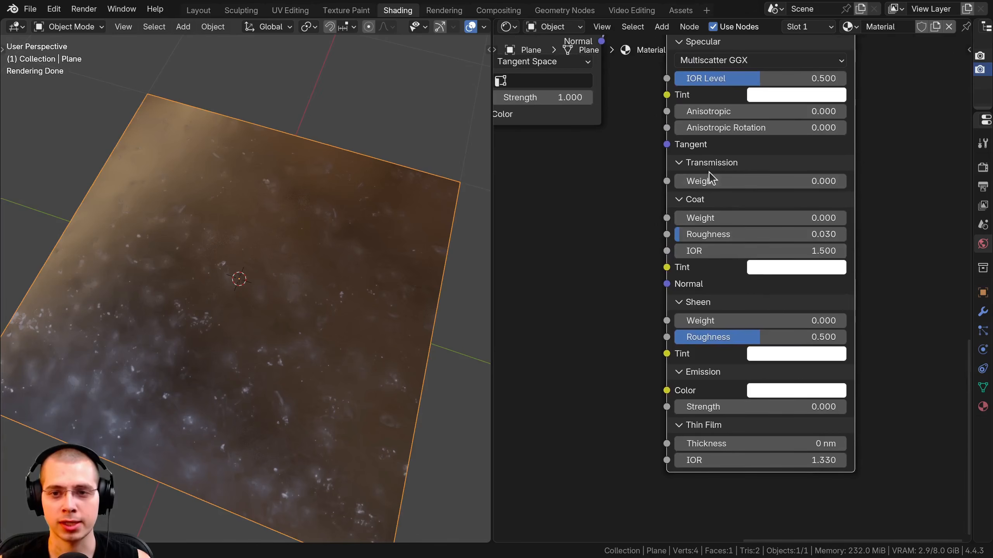
Step: Examine the Emission Color input of the Principled BSDF with trial links, along with the neighbouring Sheen and Thin Film sockets
scroll(647, 370, up, 4)
middle_drag(660, 387, 651, 333)
middle_drag(651, 368, 666, 320)
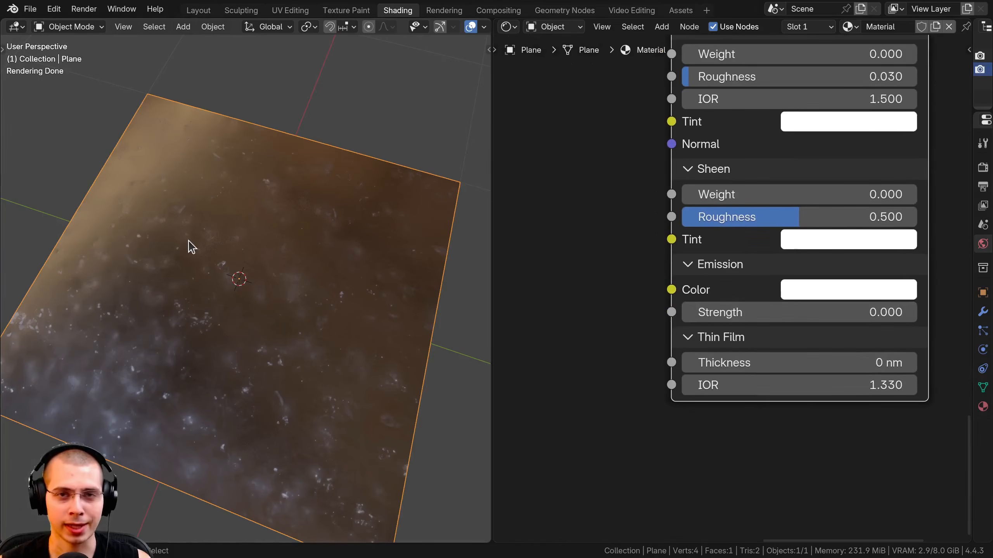
scroll(191, 247, down, 2)
middle_drag(677, 324, 686, 312)
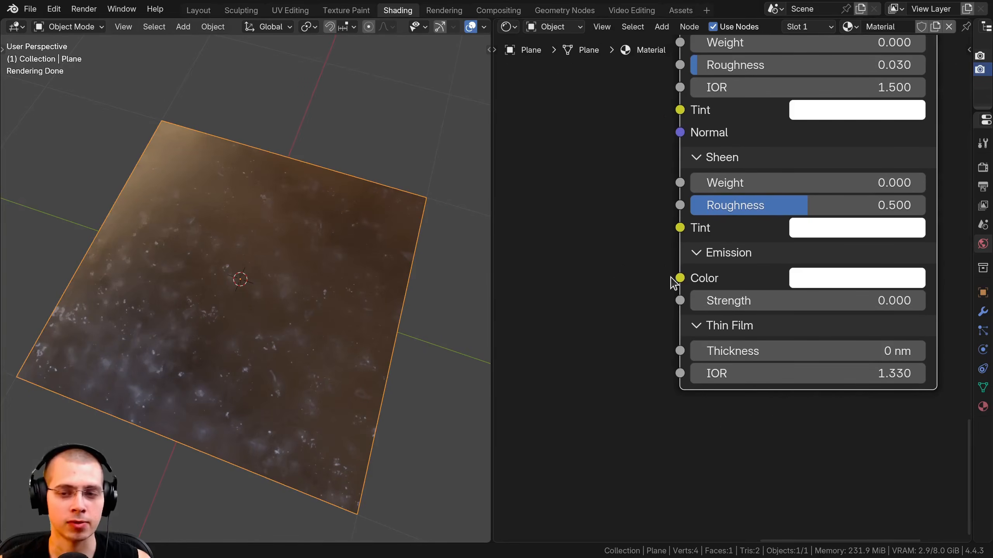
drag(683, 279, 632, 255)
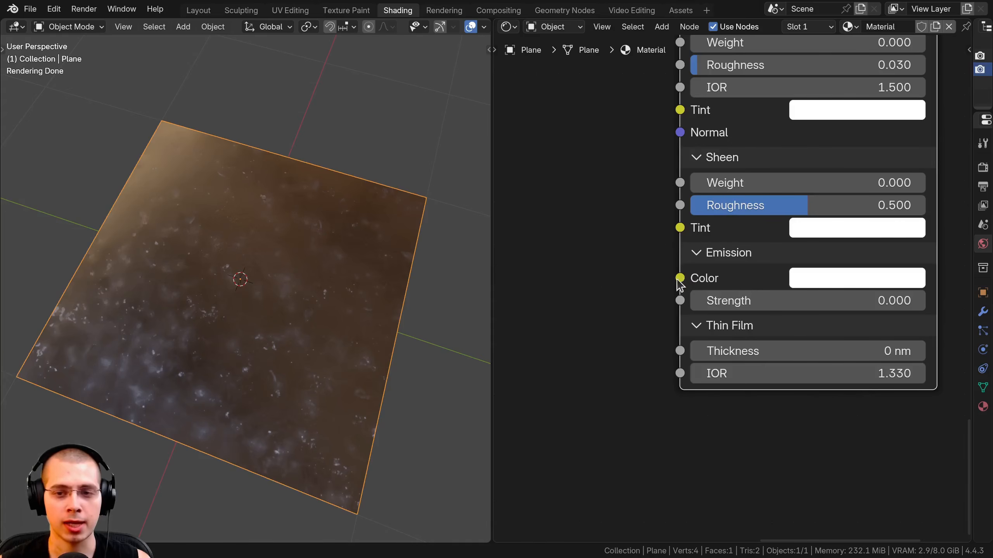
drag(679, 279, 607, 233)
scroll(673, 266, down, 2)
middle_drag(680, 290, 691, 366)
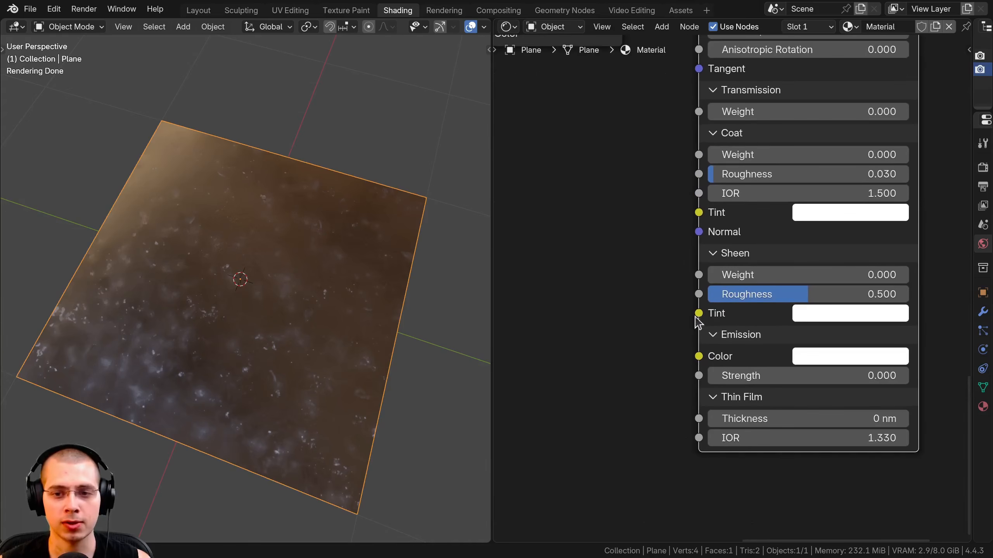
Step: Examine the Specular Tint input with a trial link and review the Principled BSDF sockets back up to Base Color
scroll(684, 250, down, 2)
middle_drag(681, 257, 681, 493)
scroll(705, 314, up, 1)
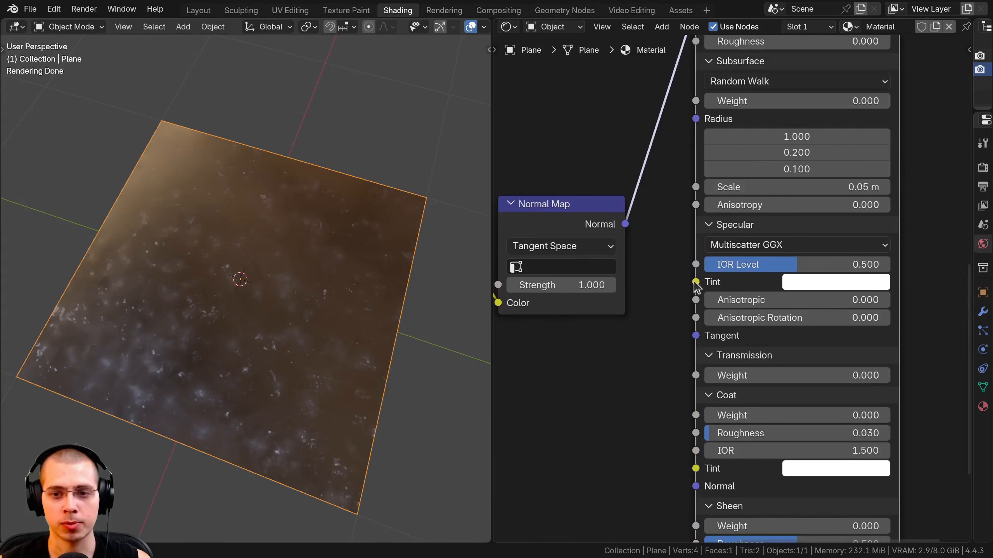
drag(695, 282, 646, 279)
scroll(666, 255, down, 2)
middle_drag(655, 301, 664, 376)
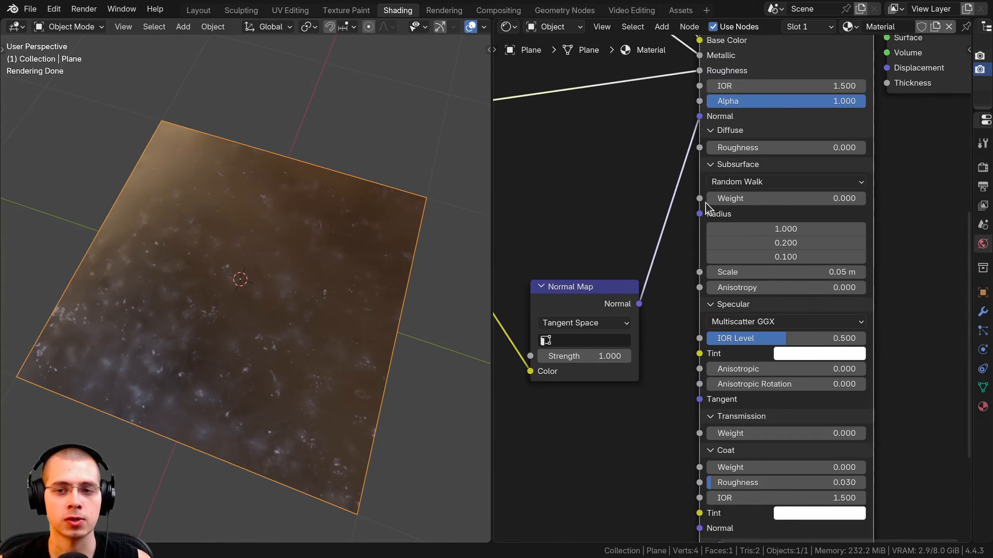
scroll(692, 262, down, 3)
middle_drag(677, 293, 695, 286)
middle_drag(397, 305, 402, 253)
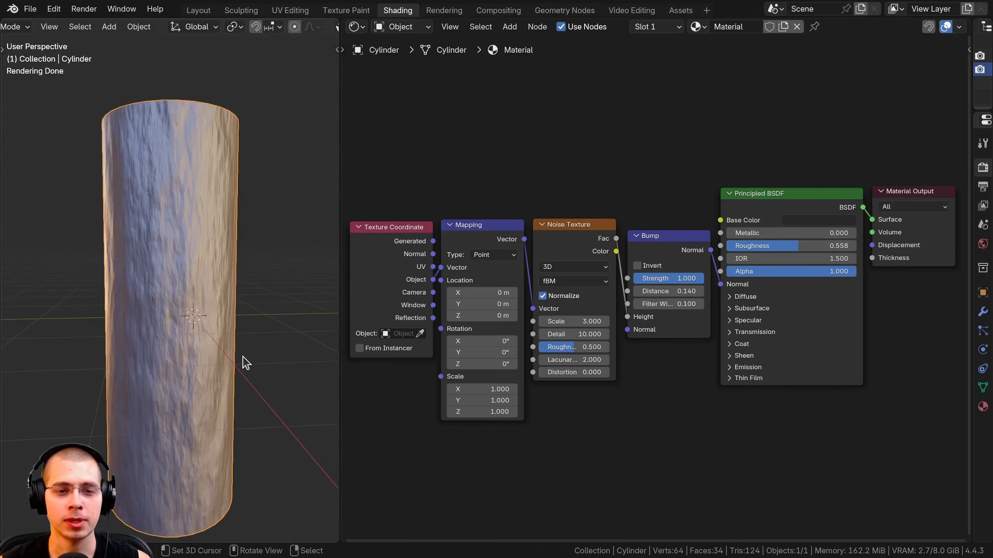
Step: Compare the Generated and UV outputs of the Texture Coordinate node by connecting each to the Mapping node's Vector input
scroll(244, 292, up, 4)
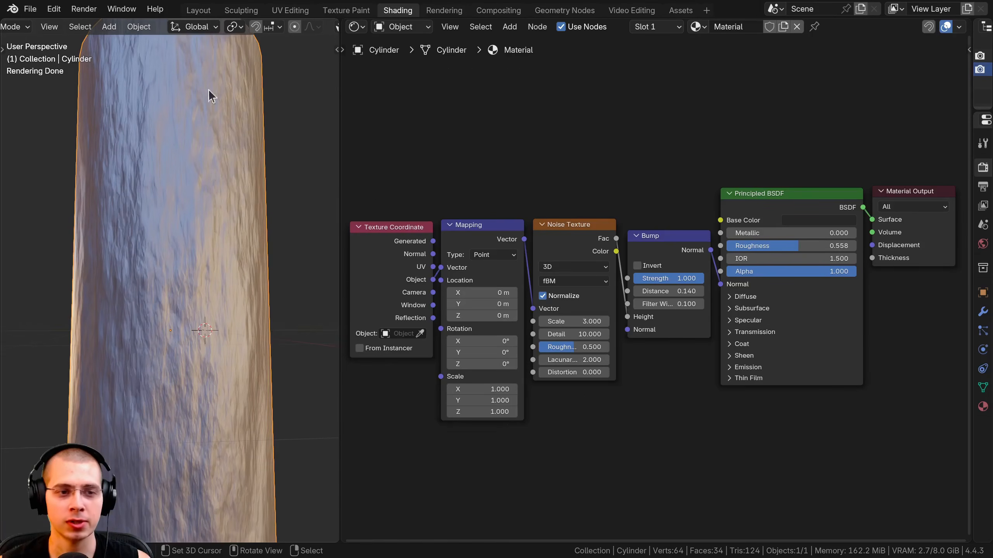
scroll(168, 273, down, 2)
scroll(550, 269, up, 1)
drag(531, 221, 552, 240)
scroll(177, 304, down, 3)
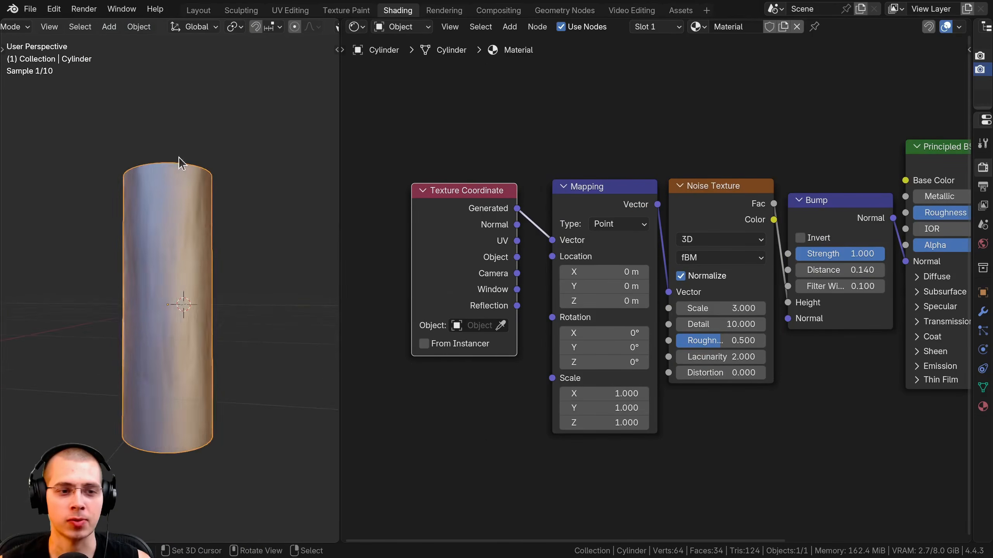
scroll(174, 282, up, 3)
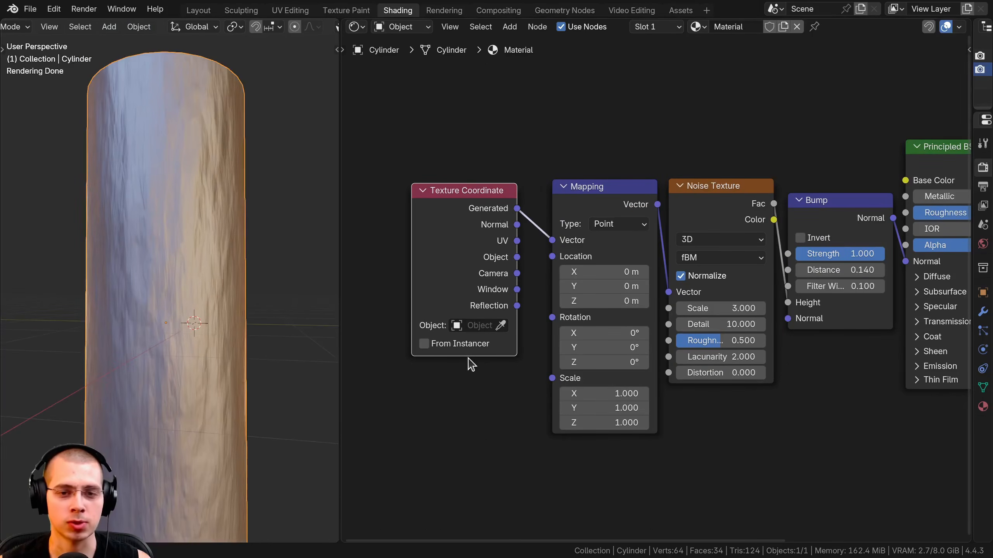
drag(517, 240, 551, 240)
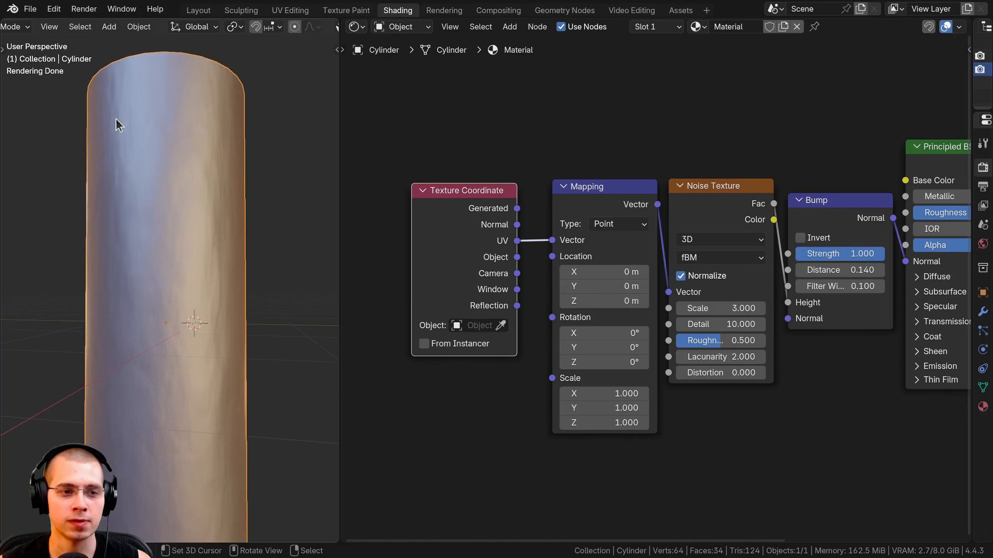
scroll(496, 263, up, 1)
Step: Connect the Texture Coordinate node's Object output to the Mapping node's Vector input and move the node closer to Mapping
drag(502, 249, 496, 192)
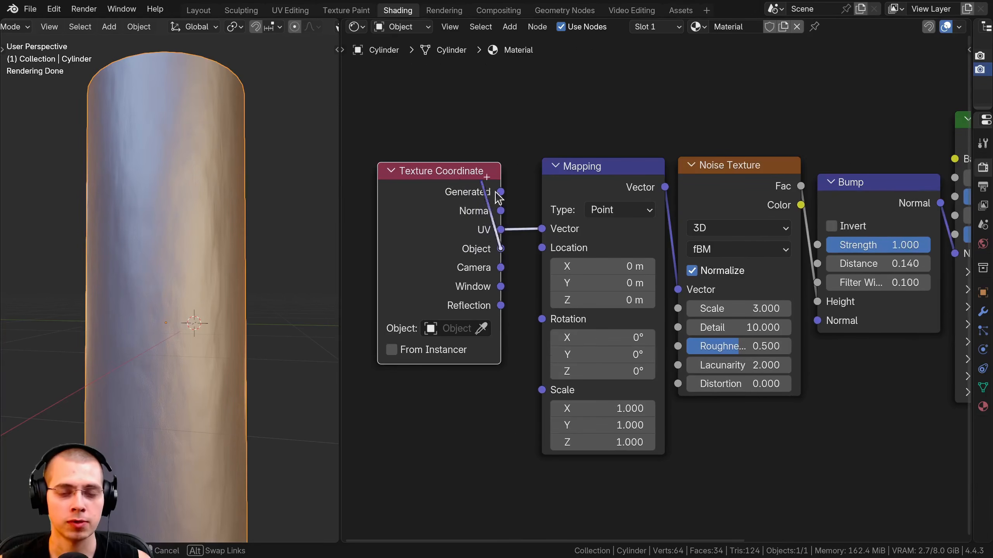
drag(537, 233, 542, 229)
drag(469, 273, 484, 274)
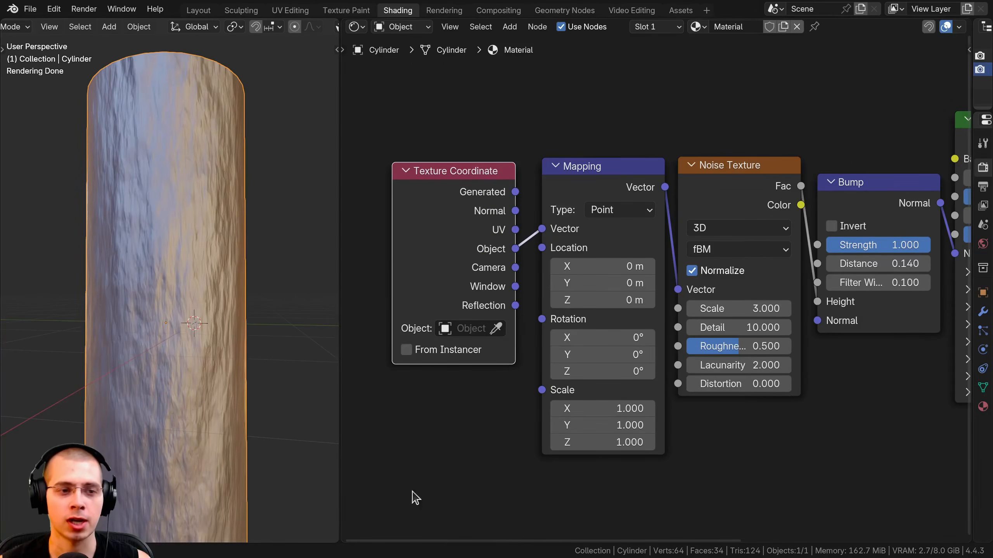
Step: Scale the cylinder taller along the Z axis and inspect the noise texture on its surface
scroll(144, 283, down, 3)
shift+middle_drag(145, 282, 145, 272)
middle_drag(142, 408, 168, 236)
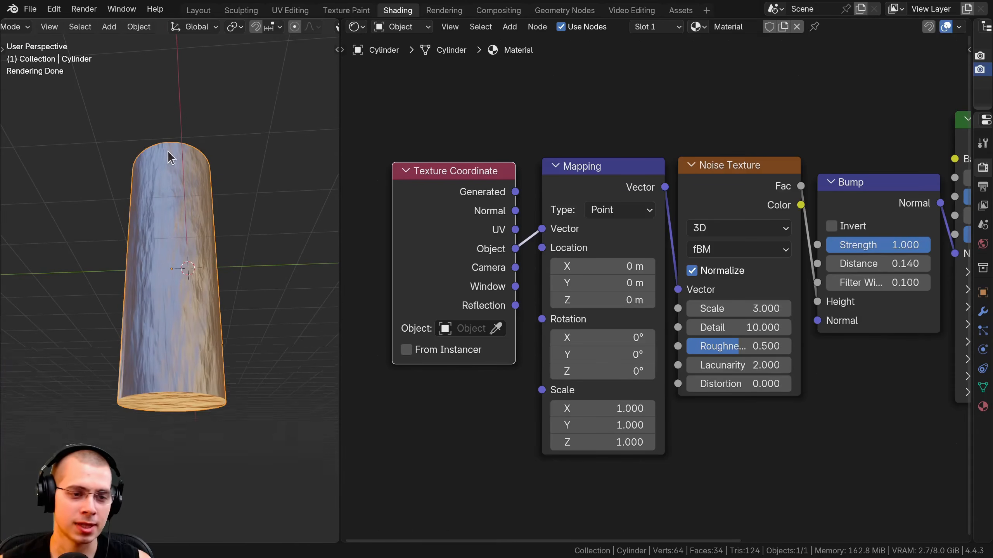
middle_drag(176, 82, 178, 161)
key(s)
key(z)
click(179, 135)
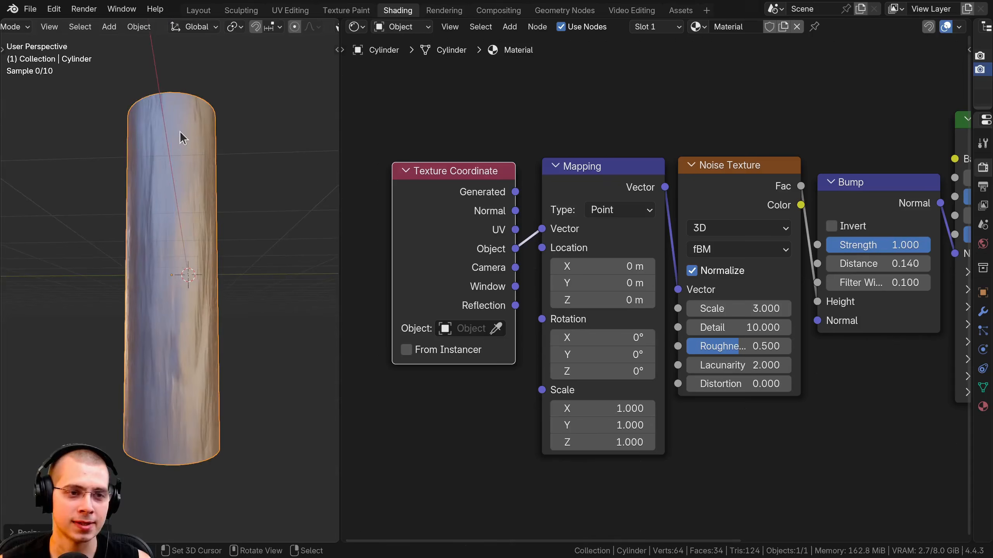
scroll(182, 137, down, 1)
middle_drag(180, 221, 243, 235)
scroll(161, 242, up, 2)
scroll(162, 242, up, 3)
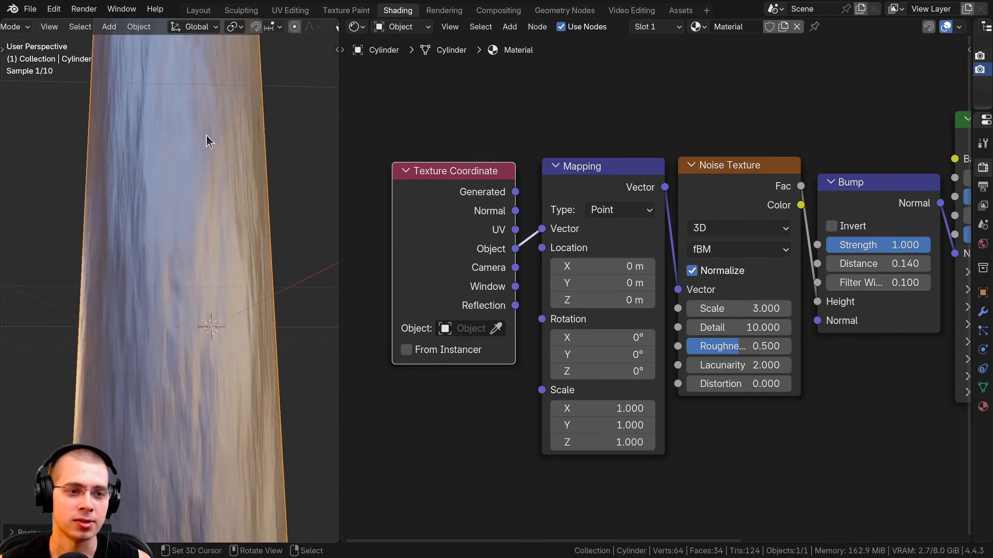
middle_drag(203, 186, 209, 235)
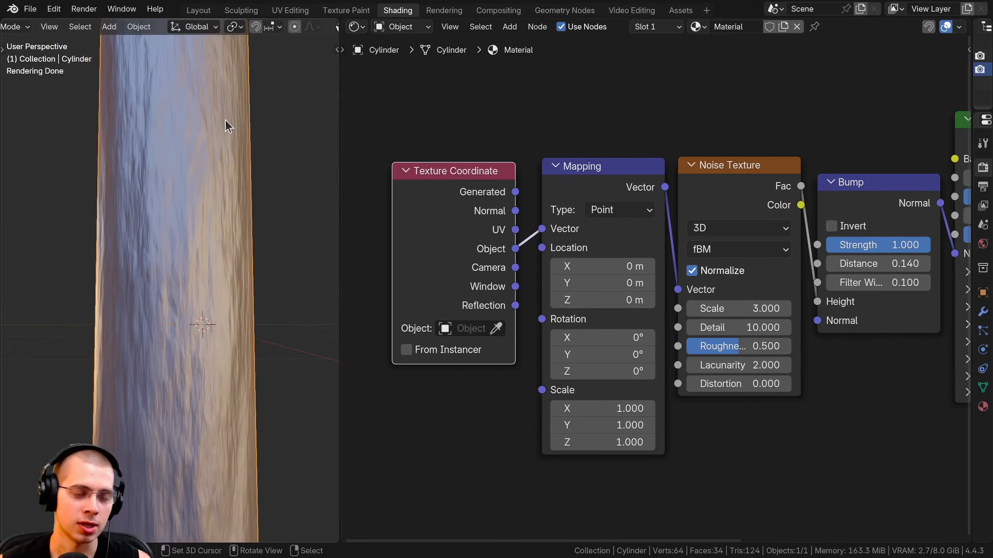
Step: Apply the cylinder's scale and inspect the noise texture over its full height
key(ctrl+a)
click(164, 154)
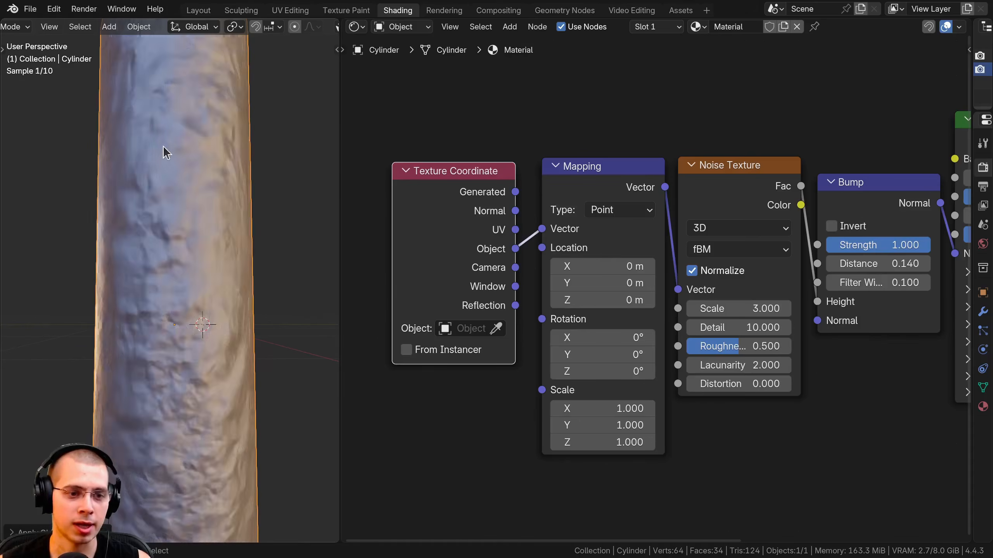
scroll(184, 262, down, 4)
middle_drag(184, 262, 226, 417)
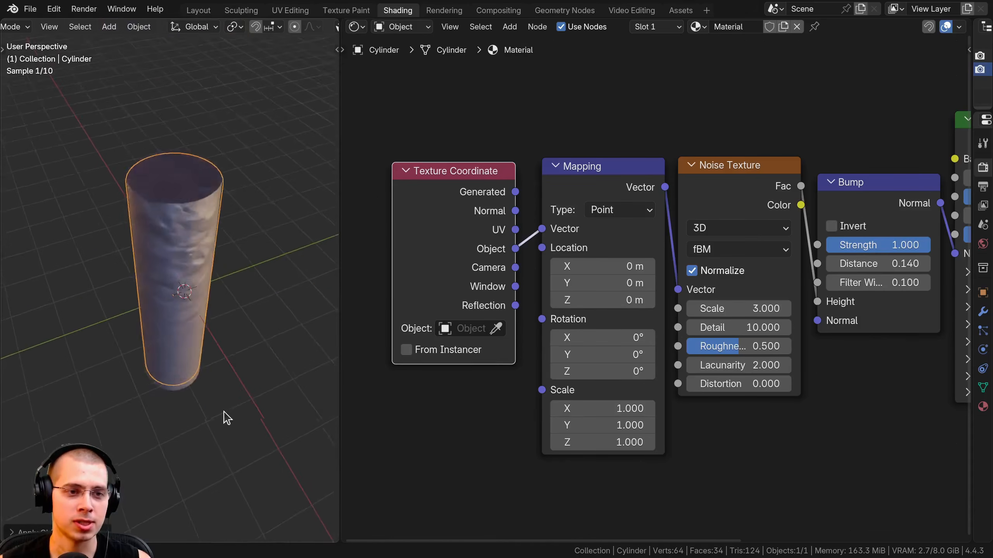
scroll(210, 372, up, 4)
middle_drag(213, 379, 199, 282)
scroll(250, 211, down, 2)
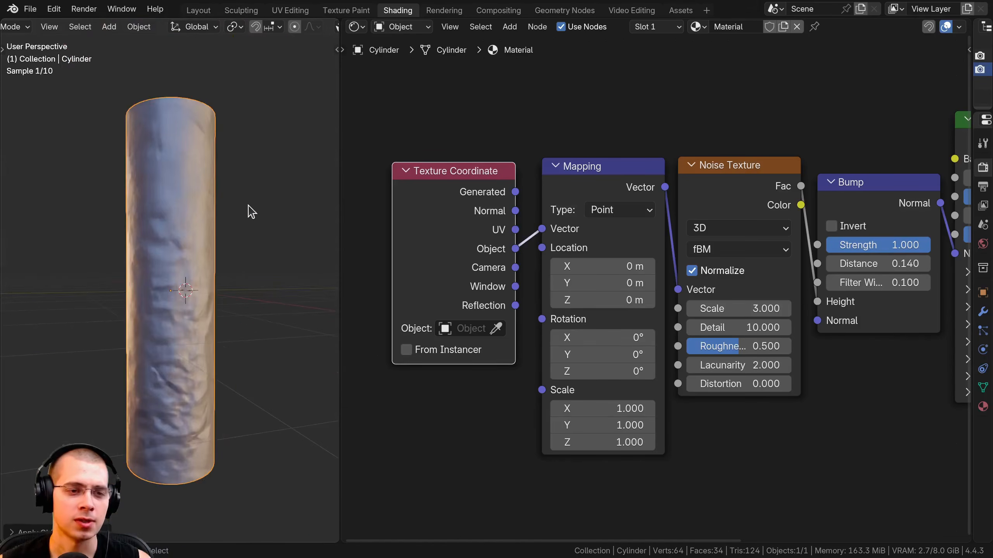
scroll(471, 196, up, 1)
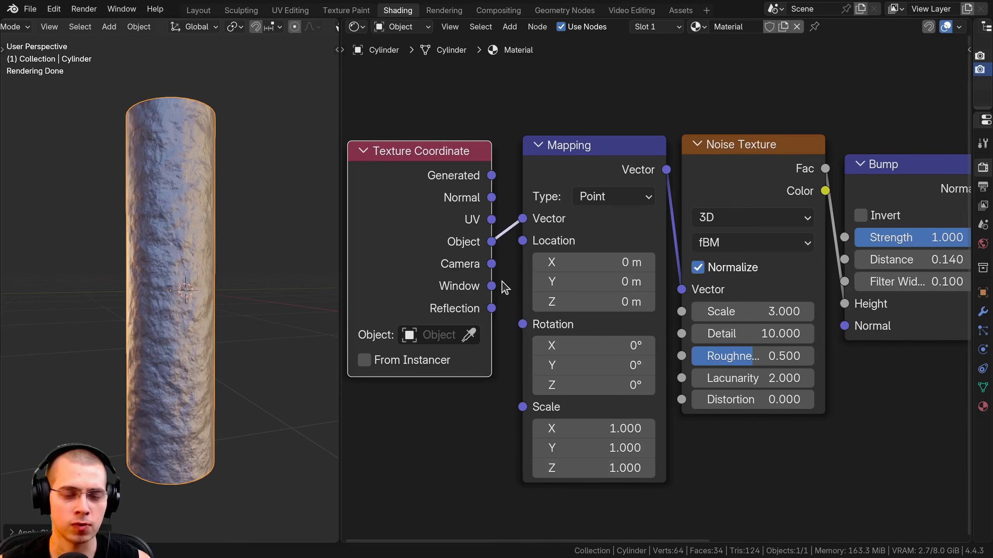
Step: Move the Texture Coordinate node slightly closer to Mapping and apply the cylinder's scale once more
drag(398, 346, 409, 342)
drag(523, 219, 479, 230)
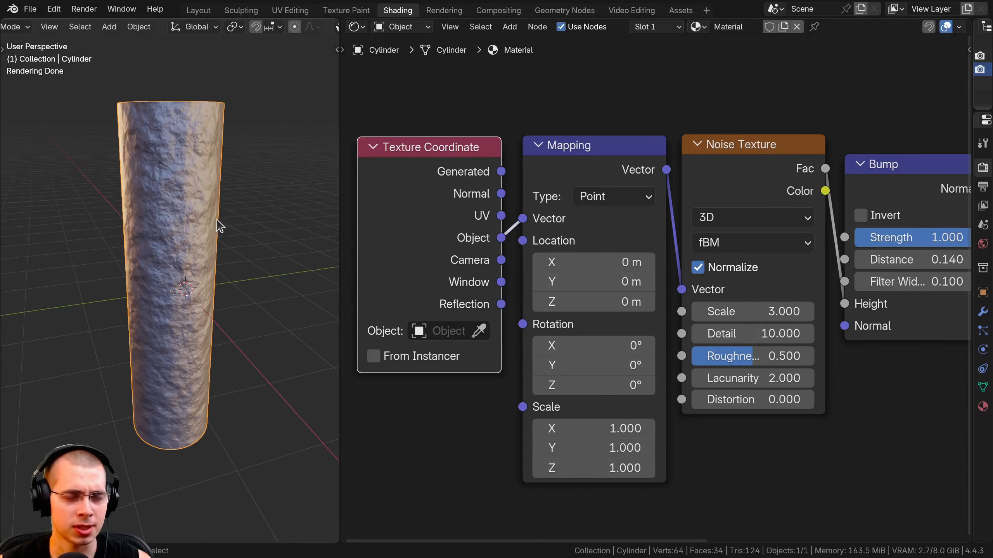
key(ctrl+a)
click(208, 178)
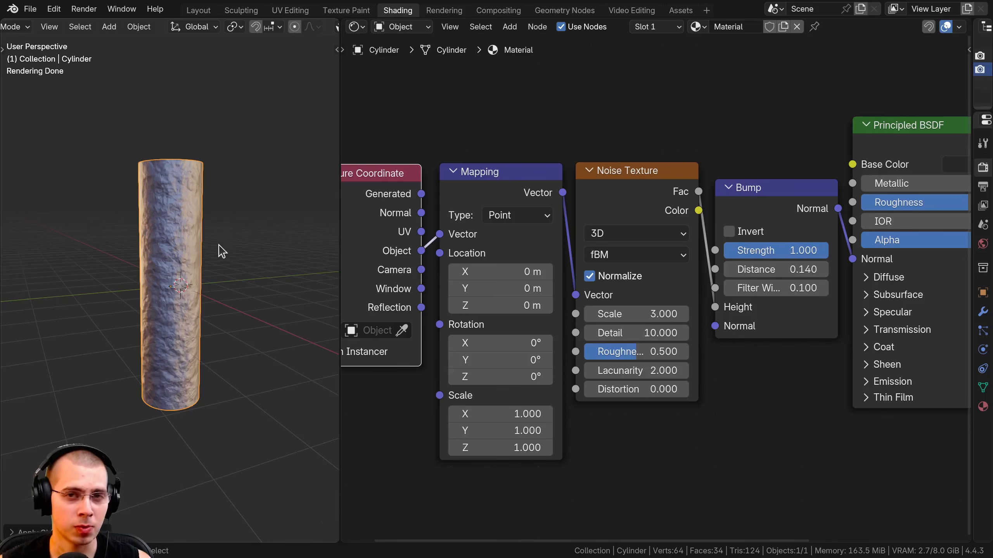
middle_drag(222, 251, 160, 260)
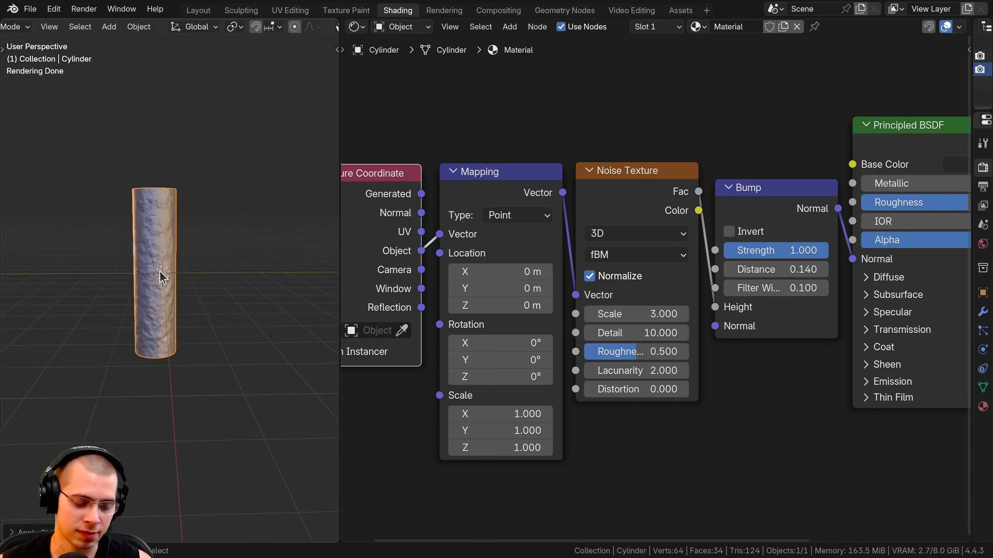
Step: Duplicate the cylinder along the Y axis and scale the original cylinder up to several times its size
key(shift+d)
key(y)
click(229, 279)
click(158, 324)
scroll(161, 321, down, 4)
key(s)
click(296, 343)
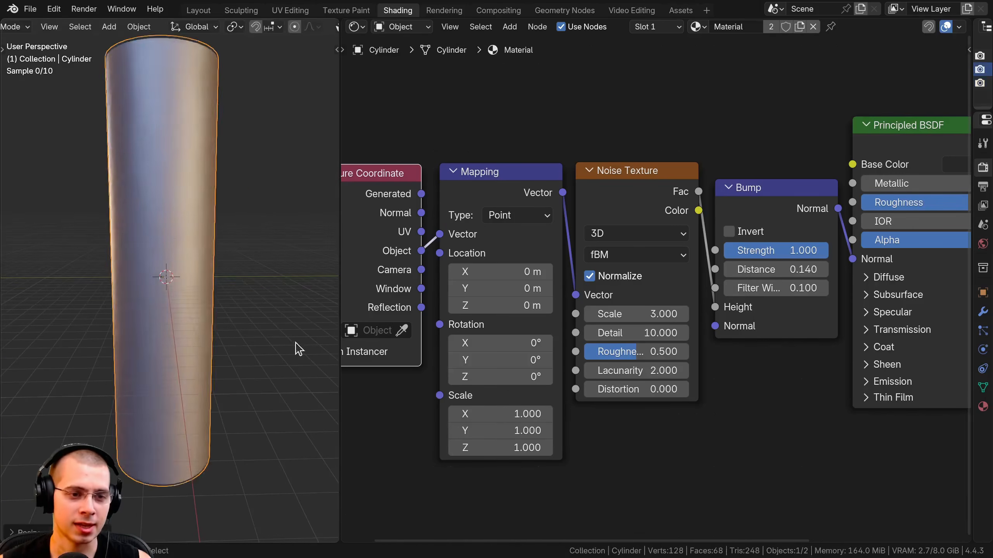
Step: Move the large and small cylinders along the Y axis so they stand side by side
key(g)
key(y)
click(228, 346)
scroll(213, 309, up, 1)
click(206, 285)
key(g)
key(y)
click(162, 285)
shift+middle_drag(168, 283, 195, 276)
scroll(196, 276, up, 2)
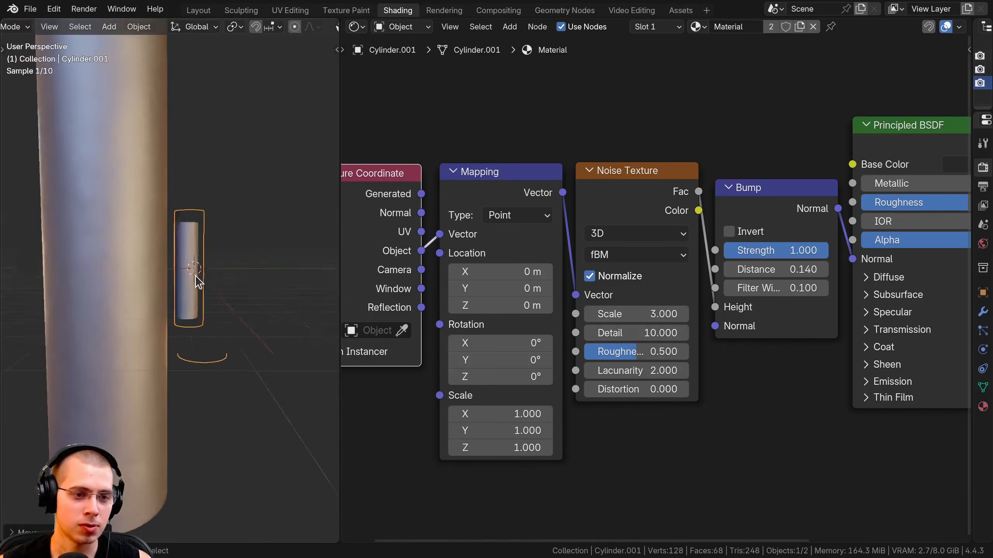
Step: Compare the noise detail on the large and small cylinders and review the shared material's Noise Texture and Bump nodes
scroll(200, 270, up, 4)
shift+middle_drag(94, 214, 115, 217)
scroll(116, 218, up, 1)
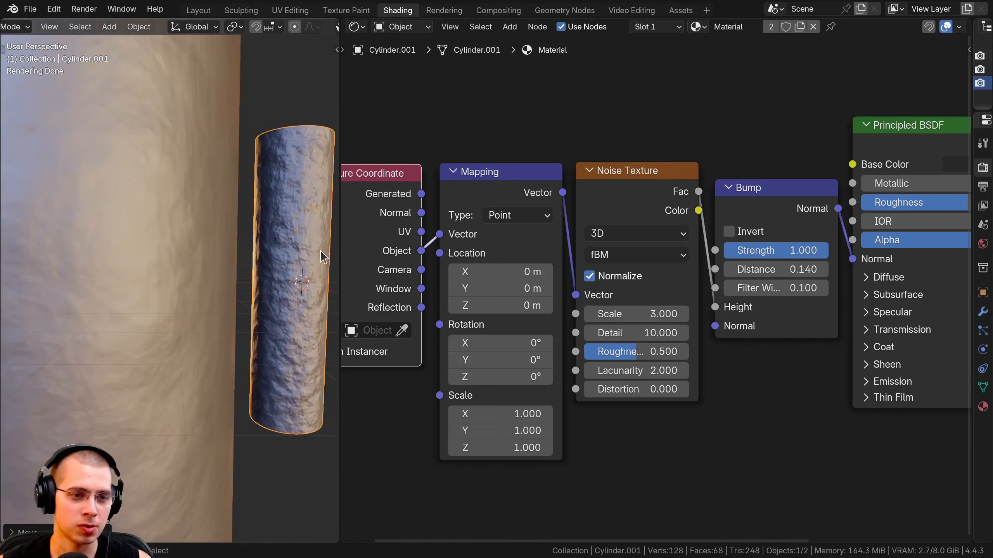
scroll(168, 243, up, 2)
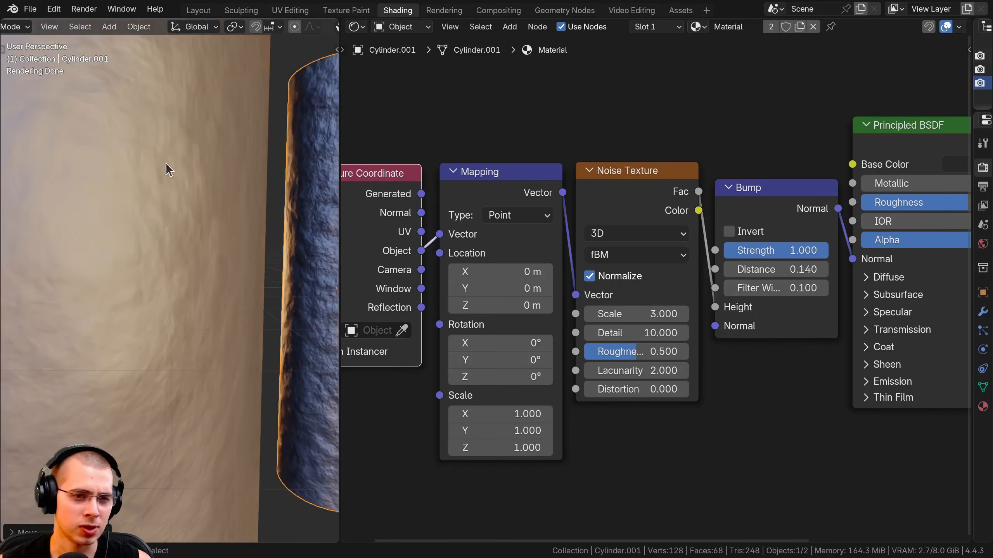
scroll(149, 188, down, 1)
middle_drag(790, 284, 738, 271)
scroll(739, 258, up, 2)
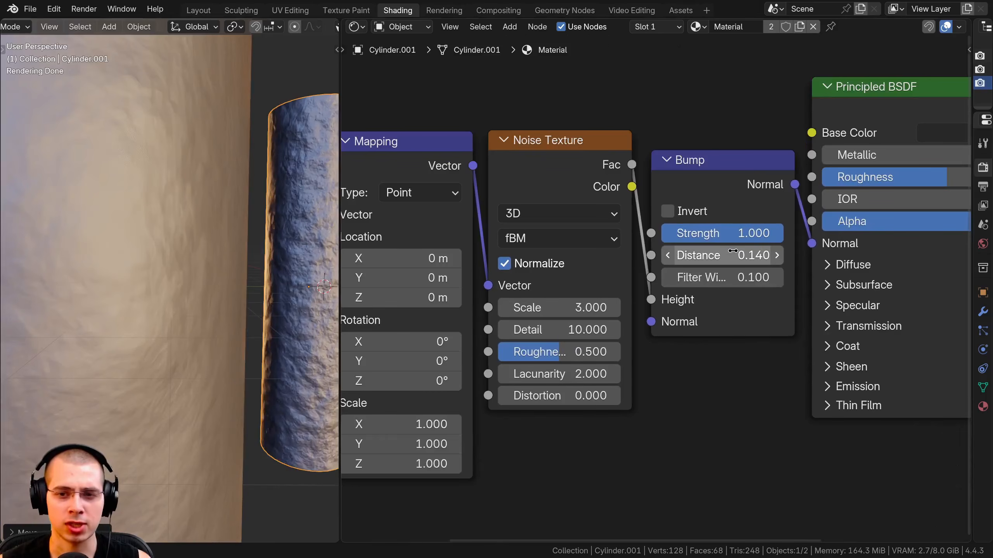
scroll(185, 338, down, 4)
shift+middle_drag(186, 338, 179, 331)
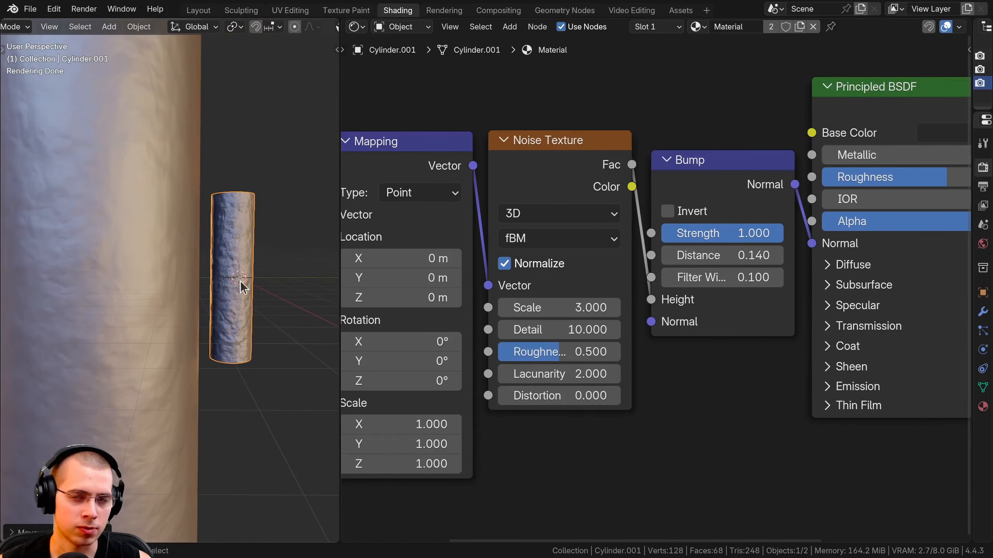
scroll(84, 257, down, 2)
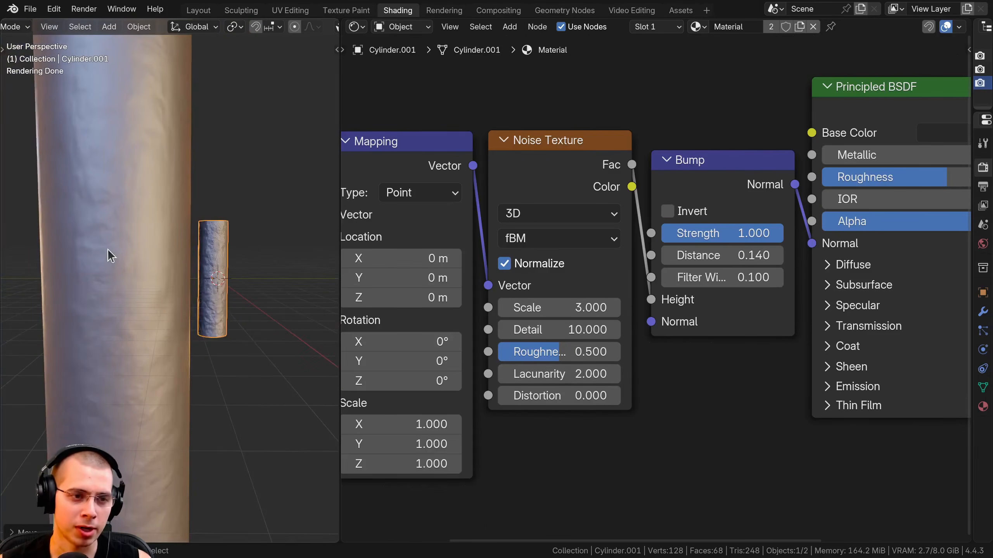
scroll(107, 249, up, 2)
scroll(166, 223, up, 1)
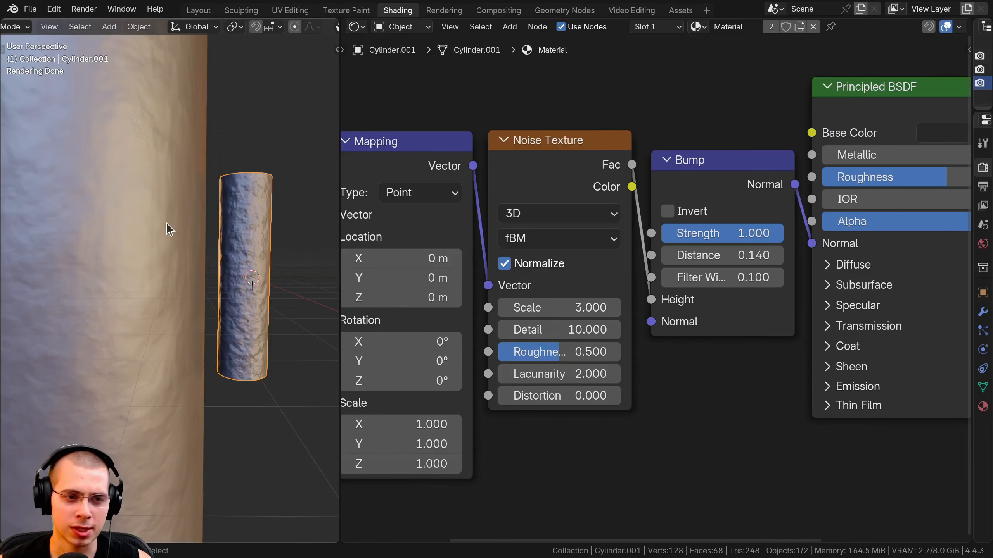
Step: Apply the large cylinder's scale and compare its noise texture with the small cylinder's
click(164, 229)
shift+middle_drag(160, 236, 175, 155)
key(ctrl+a)
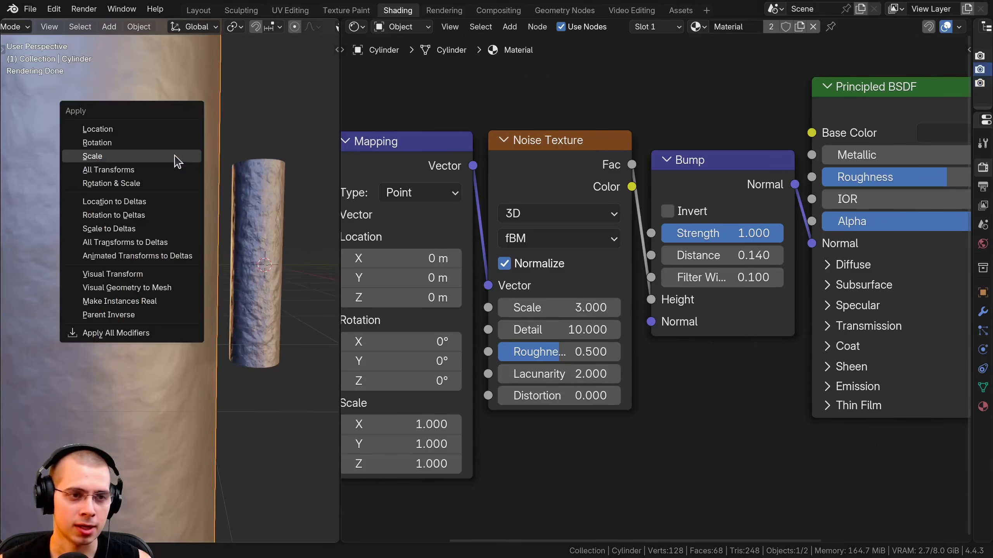
click(129, 156)
middle_drag(255, 249, 113, 221)
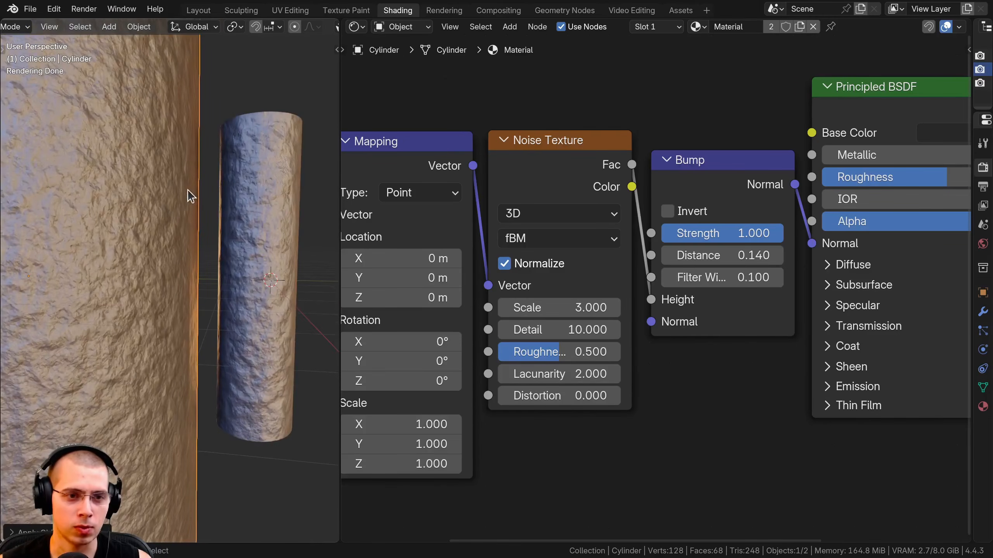
middle_drag(188, 195, 184, 328)
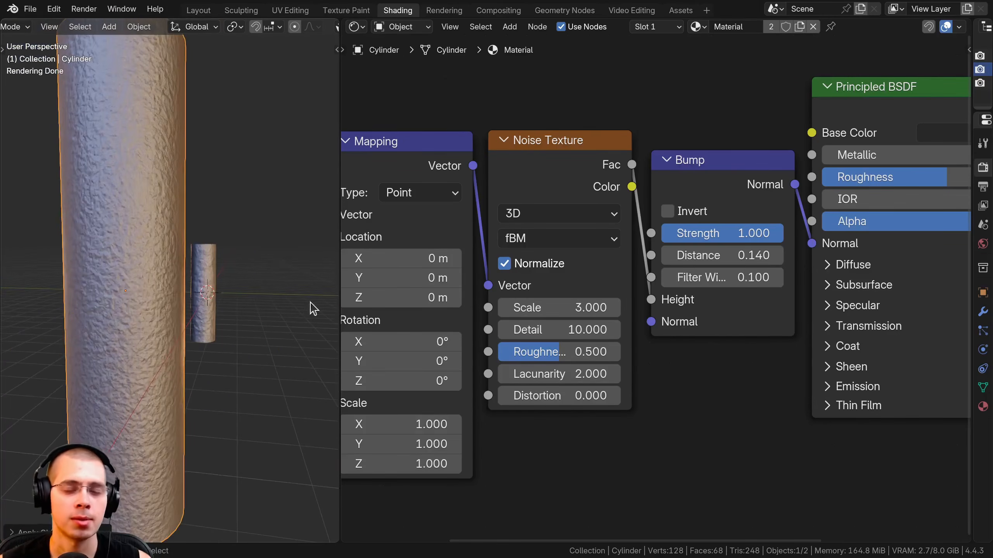
scroll(477, 336, down, 3)
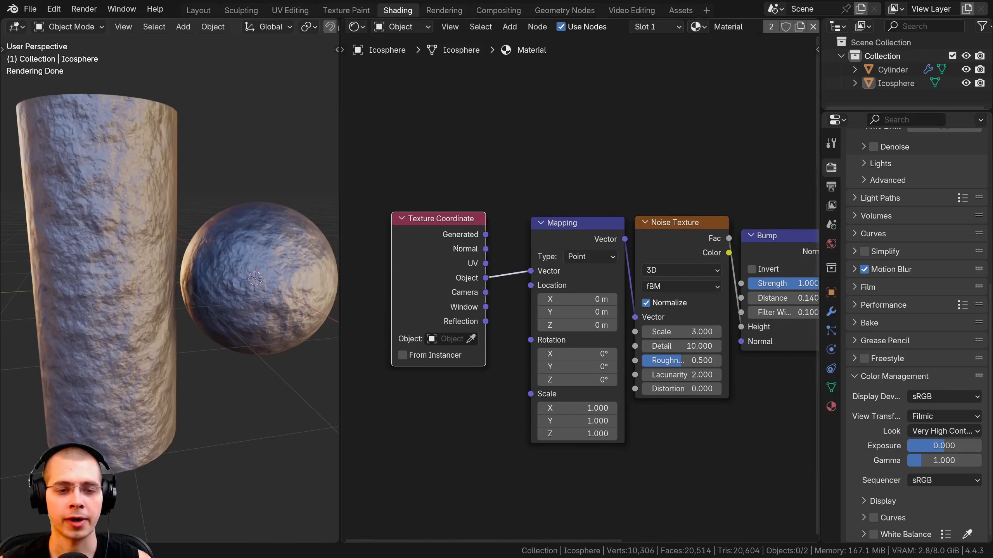
Step: Connect the Texture Coordinate node's Generated output to the Mapping node's Vector input and inspect the cylinder and icosphere
scroll(455, 248, up, 2)
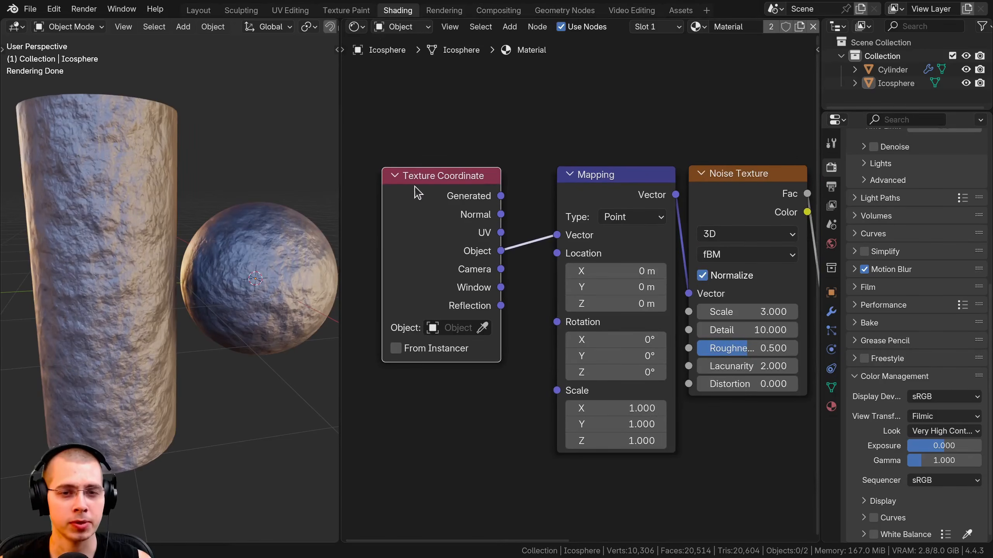
shift+middle_drag(175, 339, 177, 347)
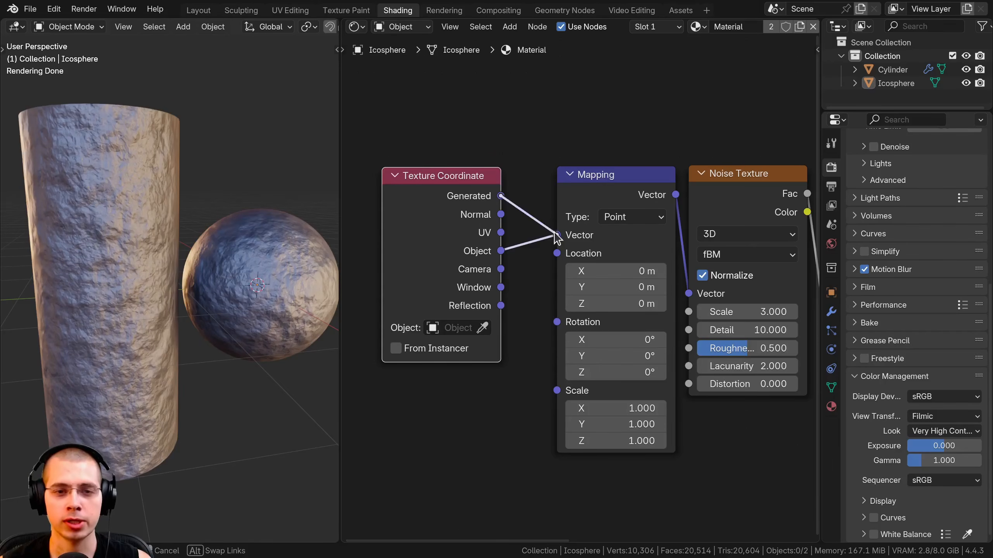
drag(557, 236, 557, 235)
drag(470, 247, 475, 248)
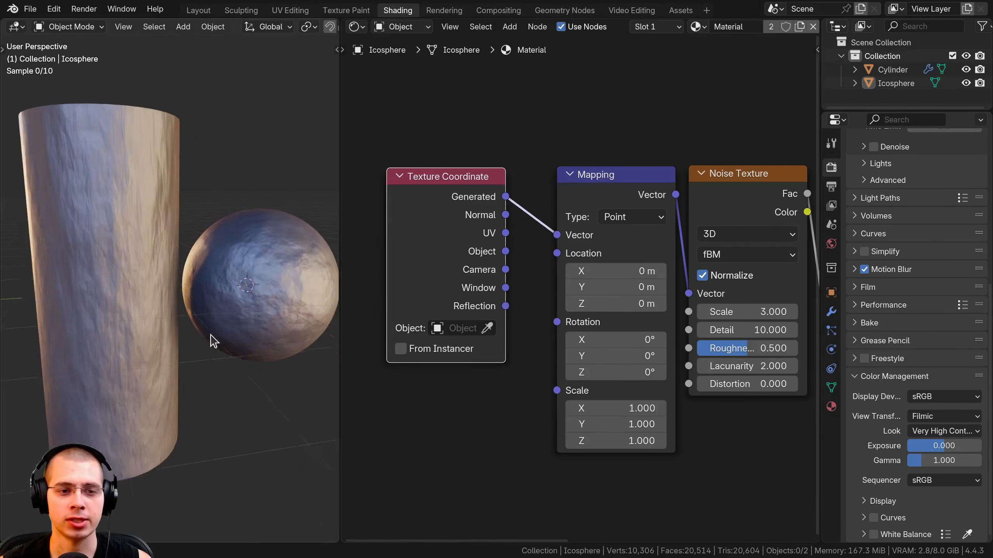
middle_drag(211, 335, 138, 323)
scroll(138, 323, up, 2)
middle_drag(202, 181, 194, 228)
scroll(171, 267, down, 4)
scroll(193, 228, up, 3)
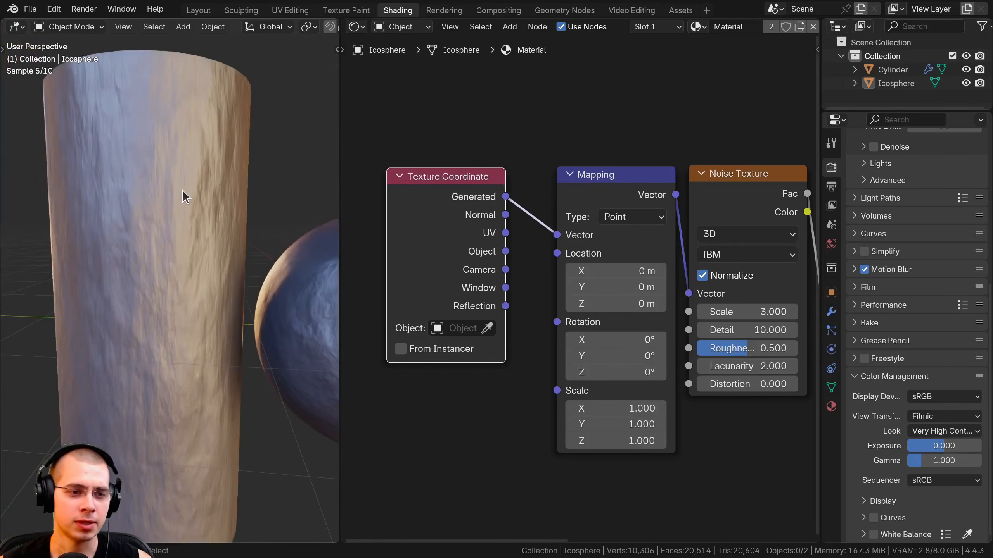
Step: Stretch the cylinder's mesh taller along the Z axis in Edit Mode and inspect its surface
click(161, 109)
scroll(149, 328, down, 3)
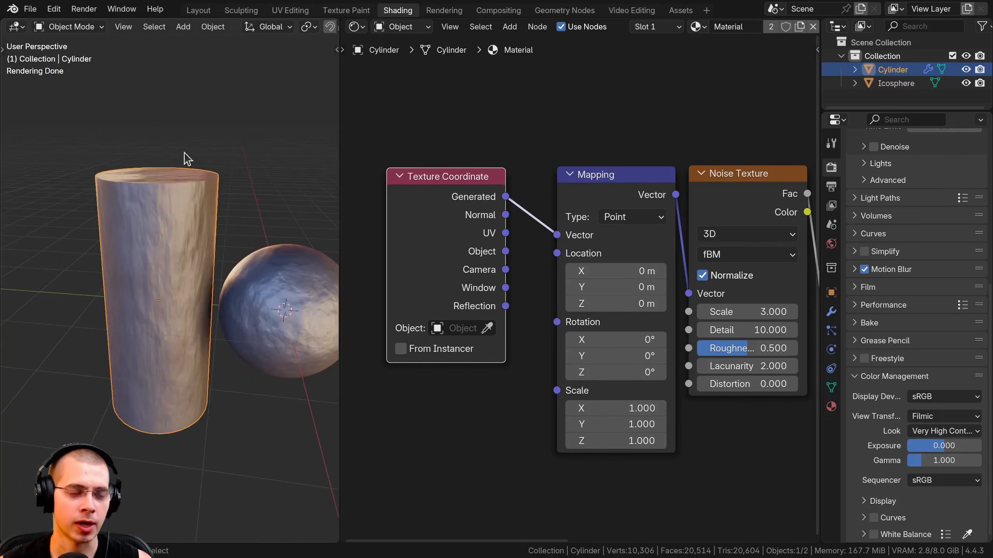
key(Tab)
key(s)
key(z)
click(194, 127)
key(Tab)
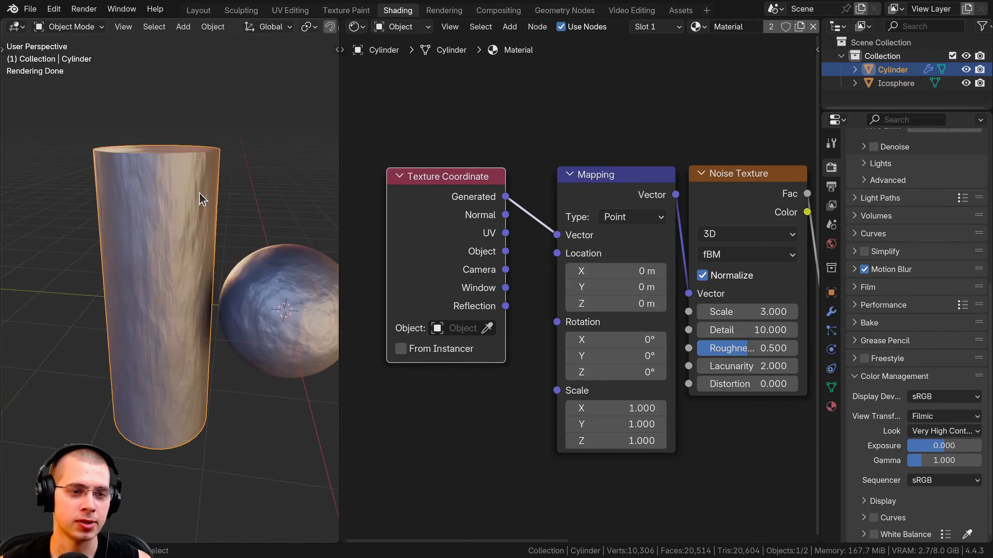
scroll(201, 157, up, 1)
mouse_move(196, 144)
middle_down()
mouse_move(200, 158)
mouse_move(193, 133)
middle_up()
scroll(193, 133, up, 1)
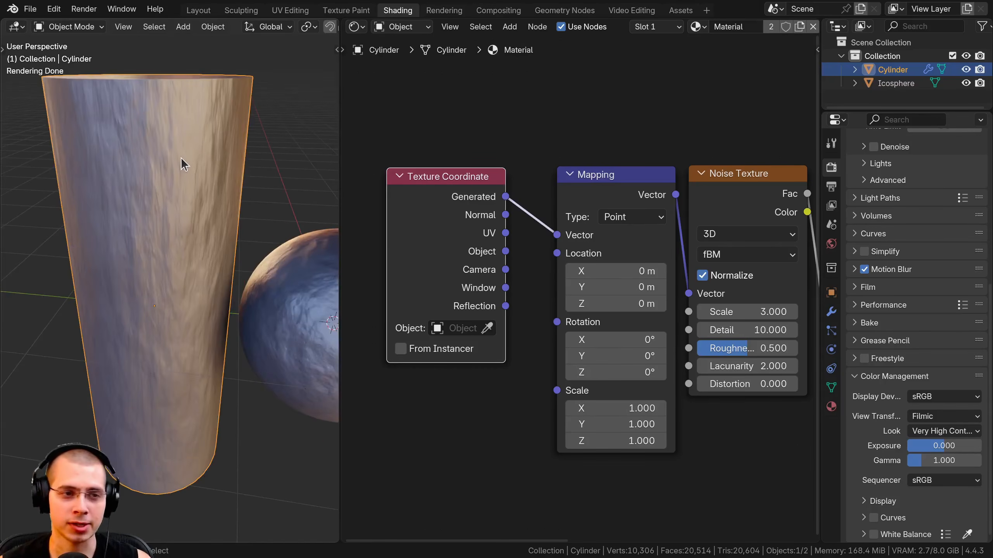
Step: Apply the cylinder's scale with the Generated coordinates connected, nudging the Texture Coordinate node toward Mapping
drag(488, 222, 496, 220)
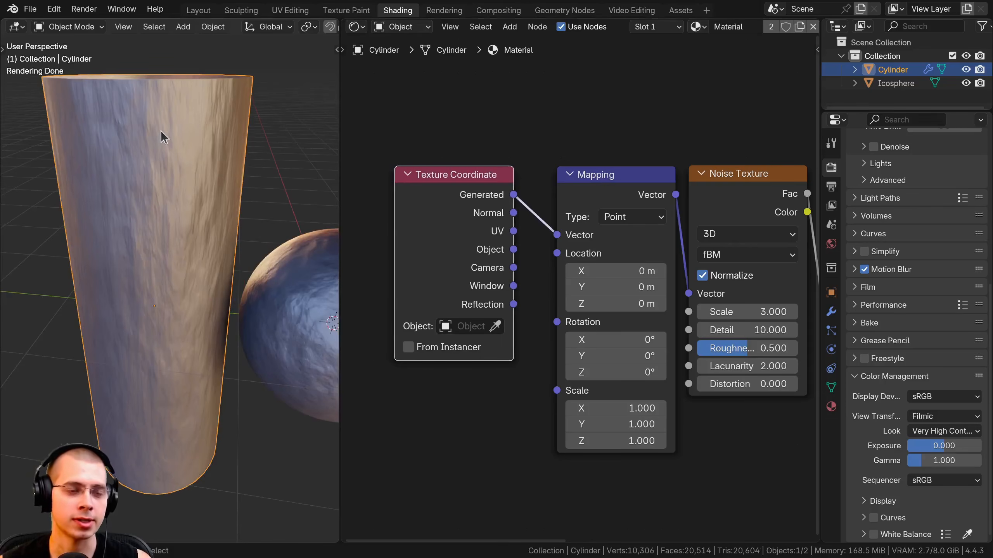
key(ctrl+a)
click(113, 161)
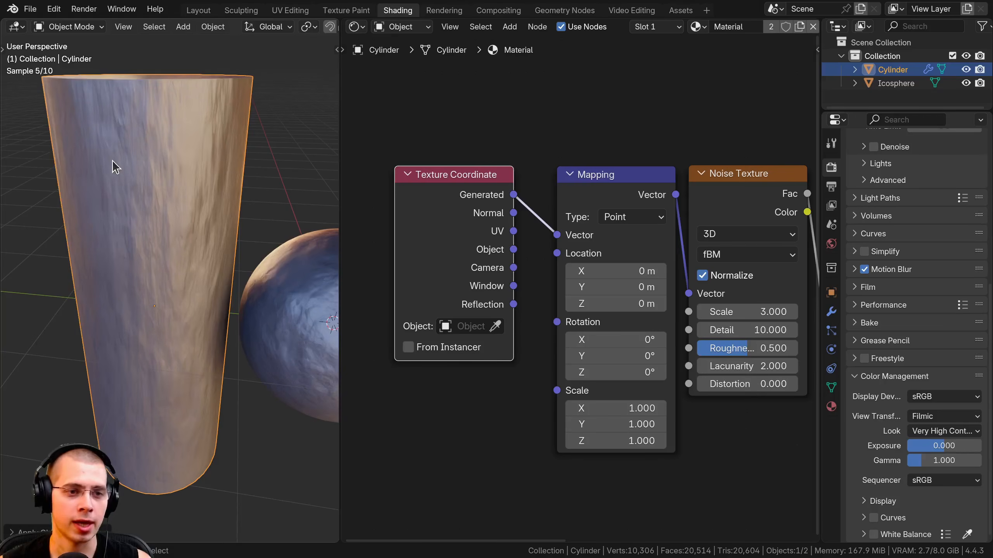
key(ctrl+a)
click(158, 153)
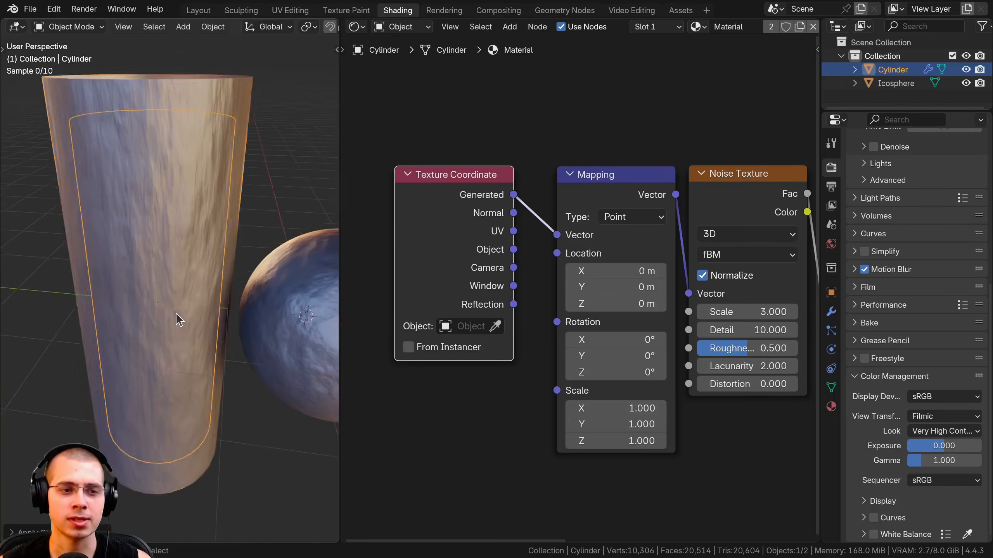
Step: Bring the Texture Coordinate node right beside the Mapping node and inspect the cylinder's texture from several angles
drag(492, 203, 505, 232)
mouse_move(148, 282)
middle_down()
mouse_move(150, 236)
mouse_move(152, 271)
middle_up()
drag(509, 234, 503, 230)
drag(635, 189, 629, 187)
drag(629, 188, 621, 190)
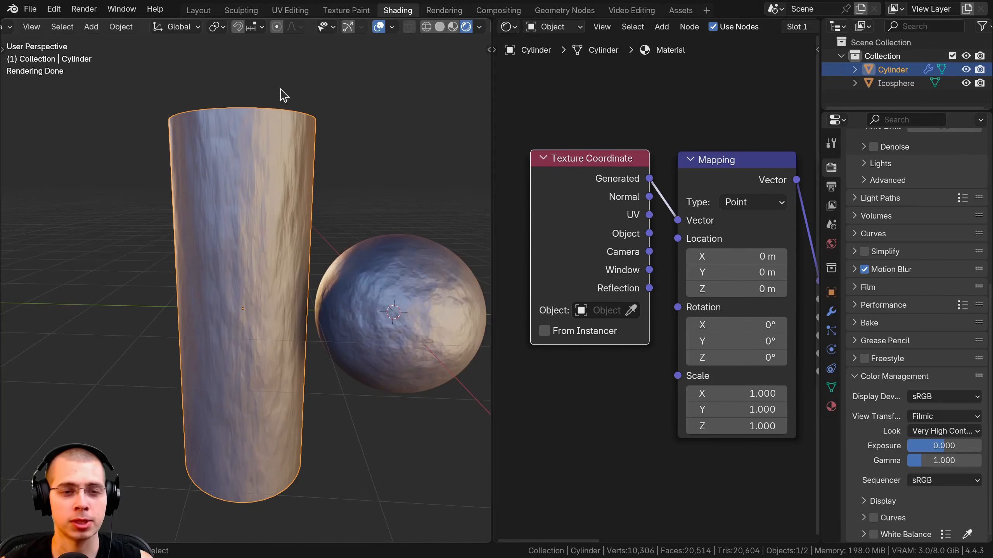
middle_drag(283, 95, 211, 194)
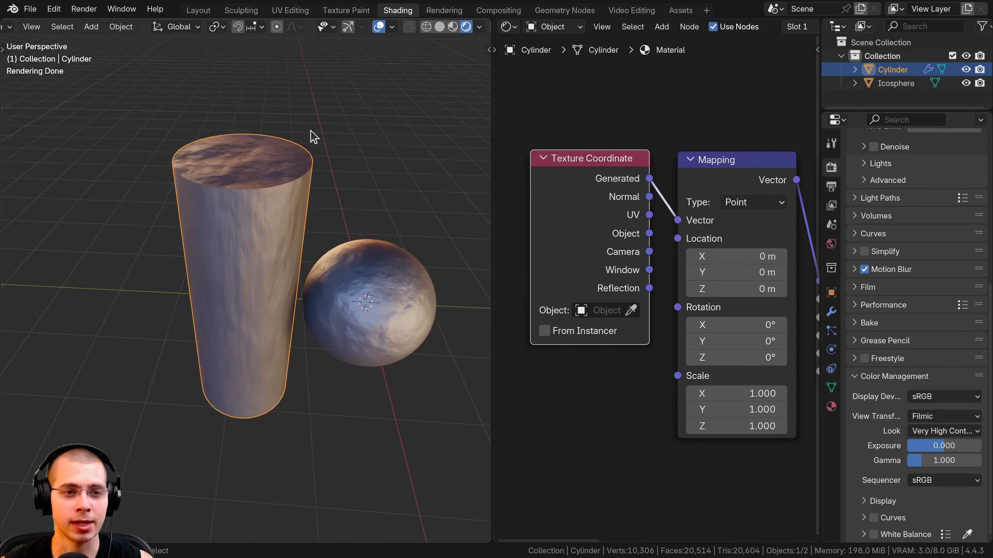
middle_drag(313, 373, 249, 134)
Step: Scale the cylinder along the Z axis in Object Mode into a tall, thin column and inspect its texture
key(s)
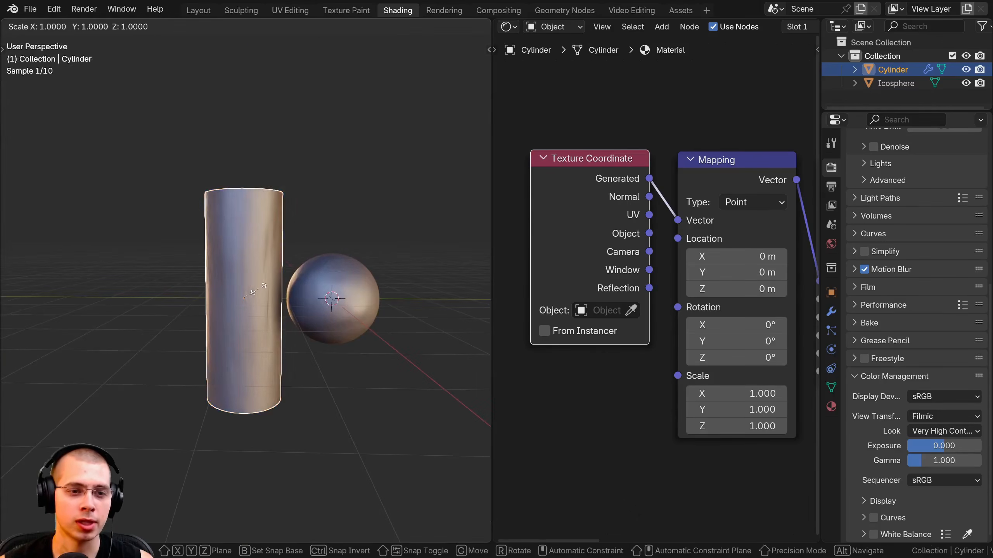
key(z)
click(257, 358)
scroll(257, 356, down, 4)
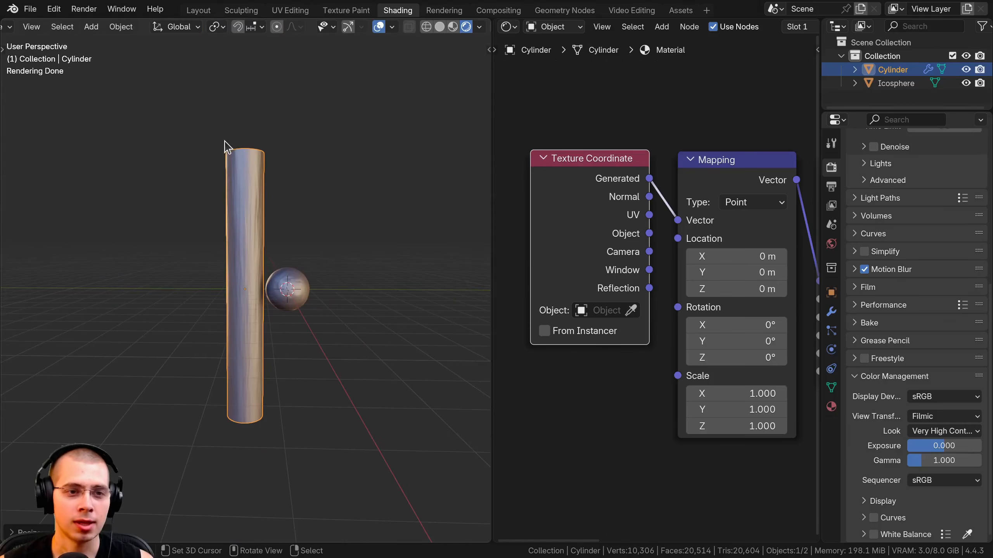
middle_drag(305, 274, 220, 224)
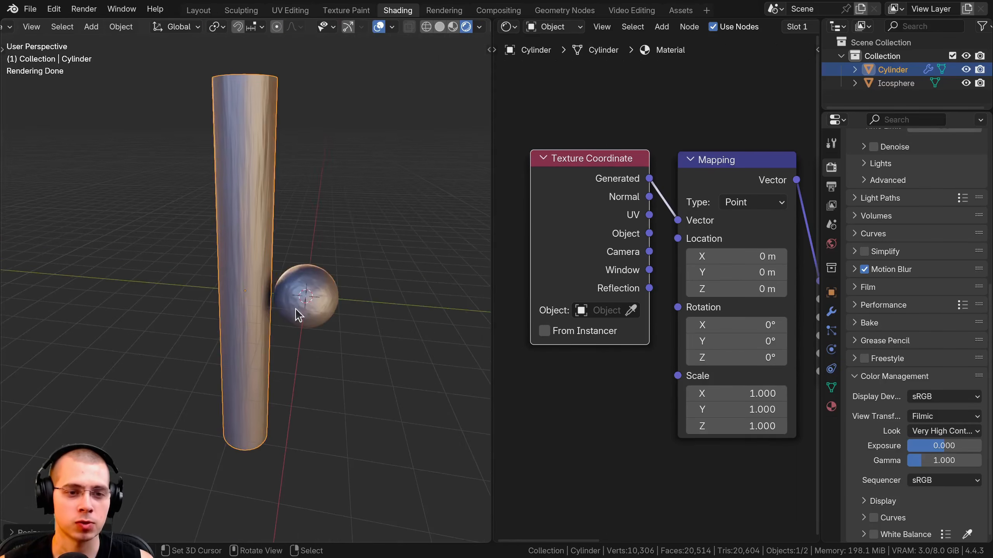
Step: Select the icosphere beside the tall column and scale it about 3 times along the X axis in Object Mode
scroll(218, 220, up, 4)
mouse_move(295, 309)
shift+middle_down()
mouse_move(218, 231)
mouse_move(286, 322)
shift+middle_up()
right_click(225, 231)
scroll(283, 319, up, 1)
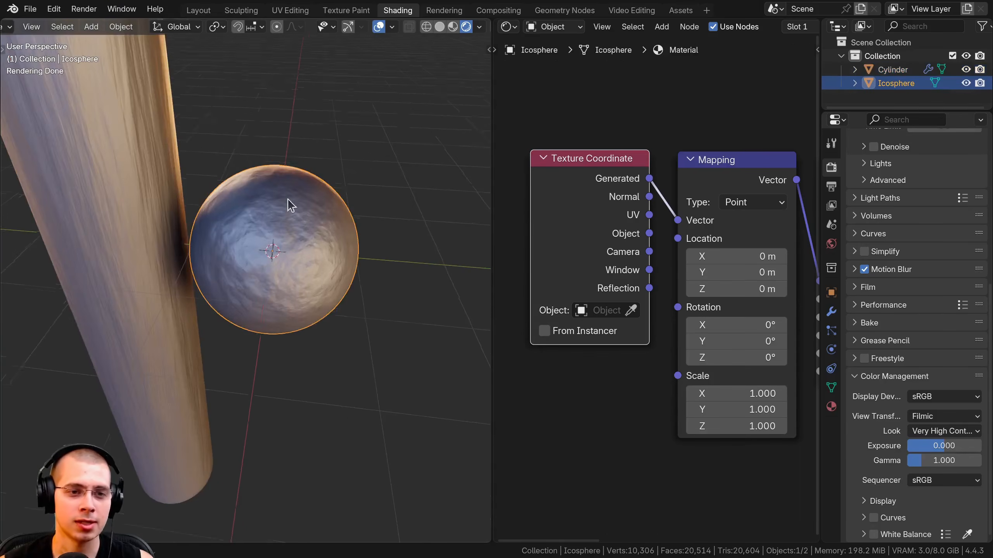
middle_drag(289, 204, 288, 271)
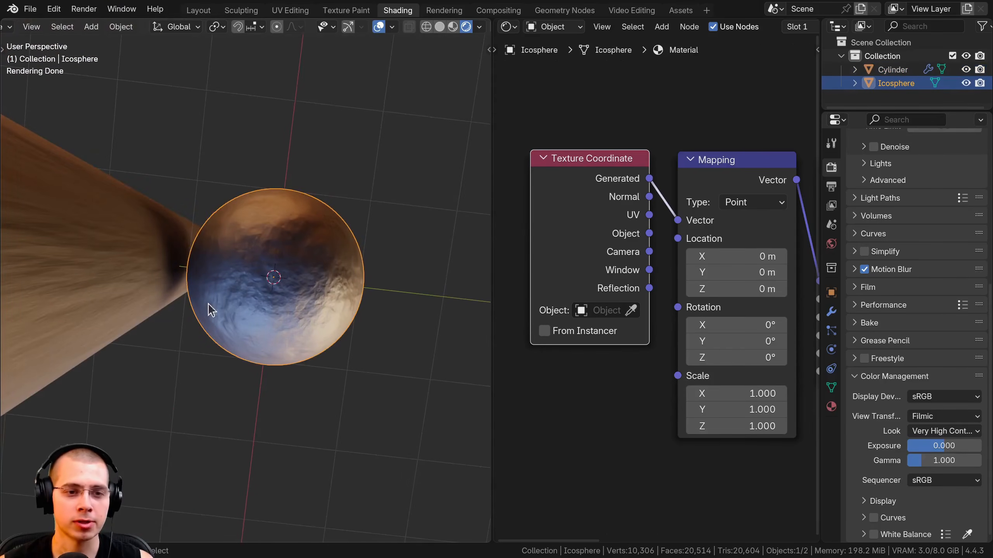
middle_drag(211, 310, 261, 244)
key(s)
key(x)
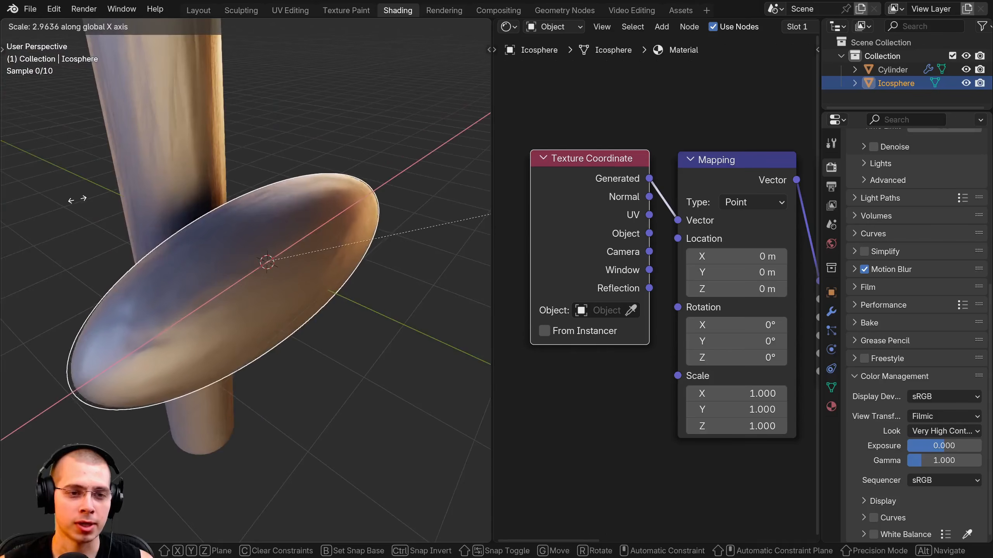
click(77, 199)
middle_drag(314, 320, 224, 256)
middle_drag(158, 294, 209, 289)
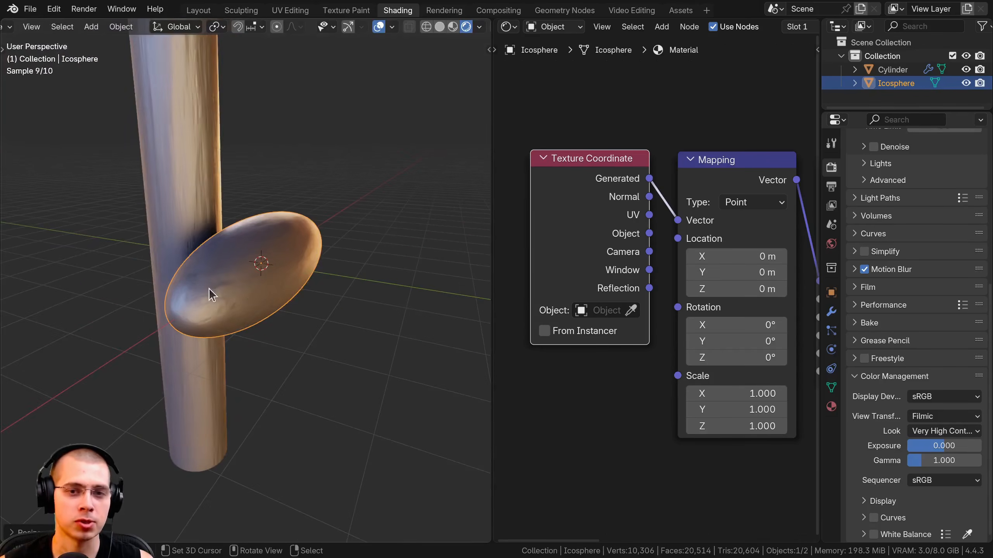
Step: Feed the Mapping node's Vector from the Object coordinates and apply the scale of both the cylinder and the icosphere
drag(648, 234, 679, 221)
middle_drag(93, 197, 155, 148)
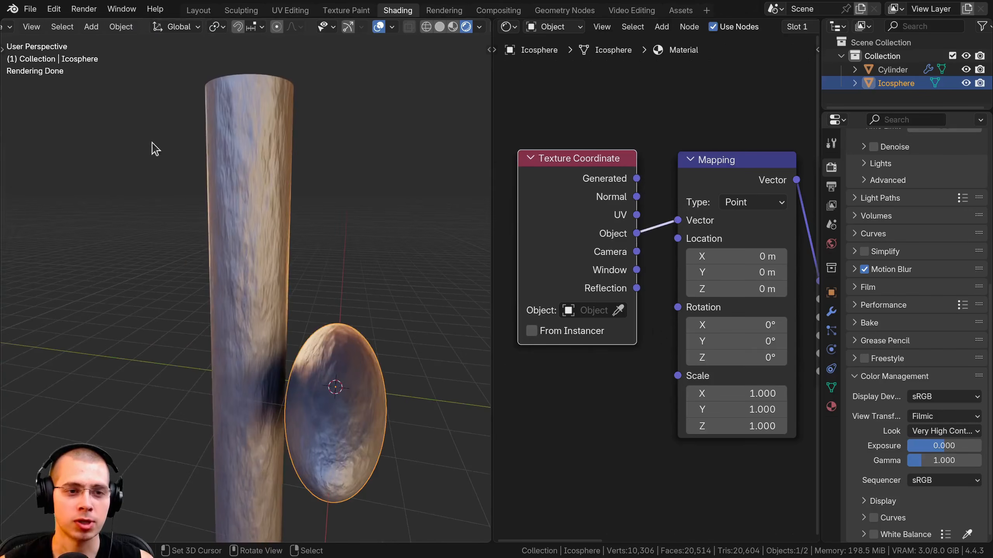
shift+click(268, 343)
middle_drag(252, 323, 243, 176)
key(ctrl+a)
click(243, 176)
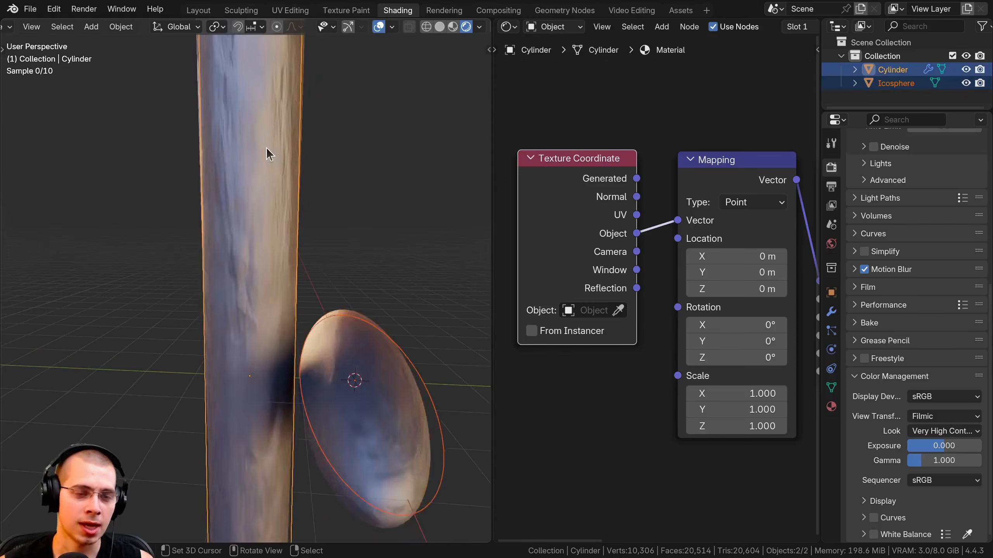
key(ctrl+a)
click(176, 144)
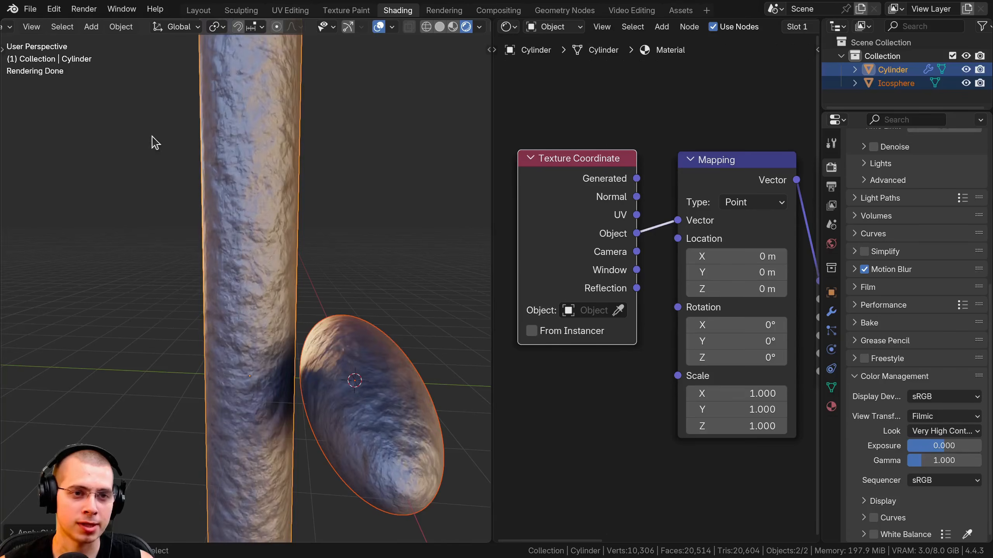
Step: Scale the cylinder's mesh along the Z axis in Edit Mode and inspect its surface texture
scroll(245, 254, down, 3)
middle_drag(244, 254, 281, 217)
scroll(284, 235, up, 3)
mouse_move(291, 287)
middle_down()
mouse_move(317, 297)
mouse_move(297, 295)
middle_up()
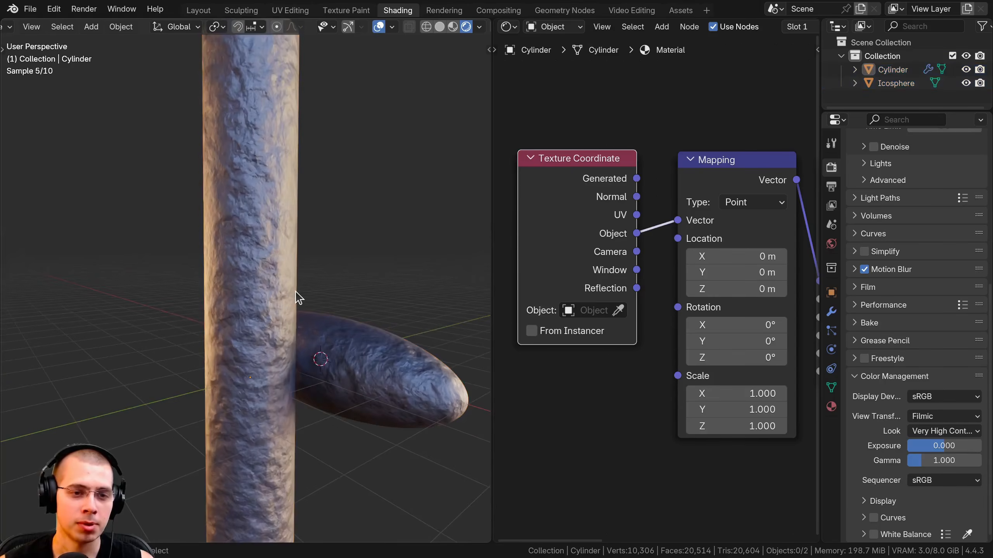
click(291, 297)
key(s)
key(z)
click(342, 328)
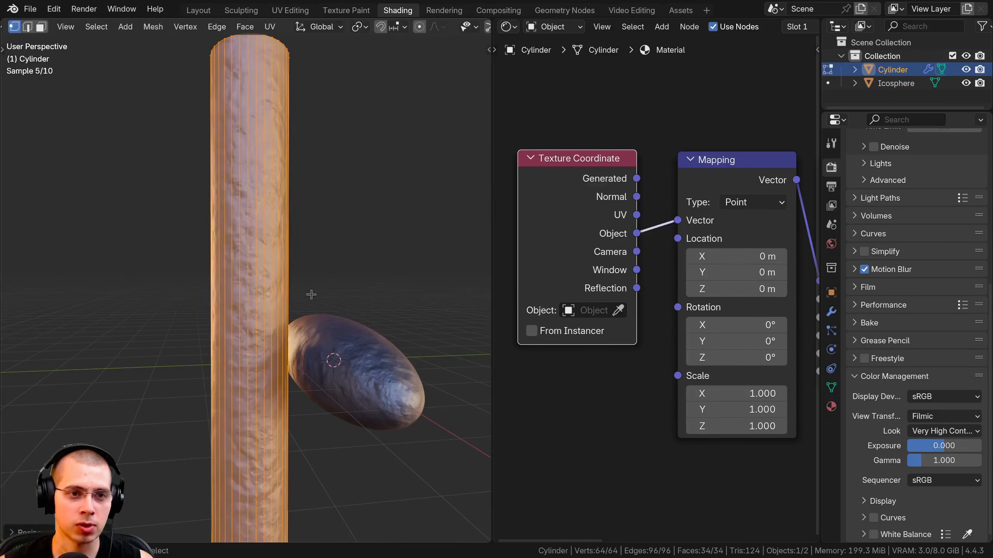
scroll(310, 290, up, 4)
Step: Connect the Texture Coordinate node's UV output to the Mapping node's Vector and inspect both objects' surfaces
drag(598, 248, 608, 246)
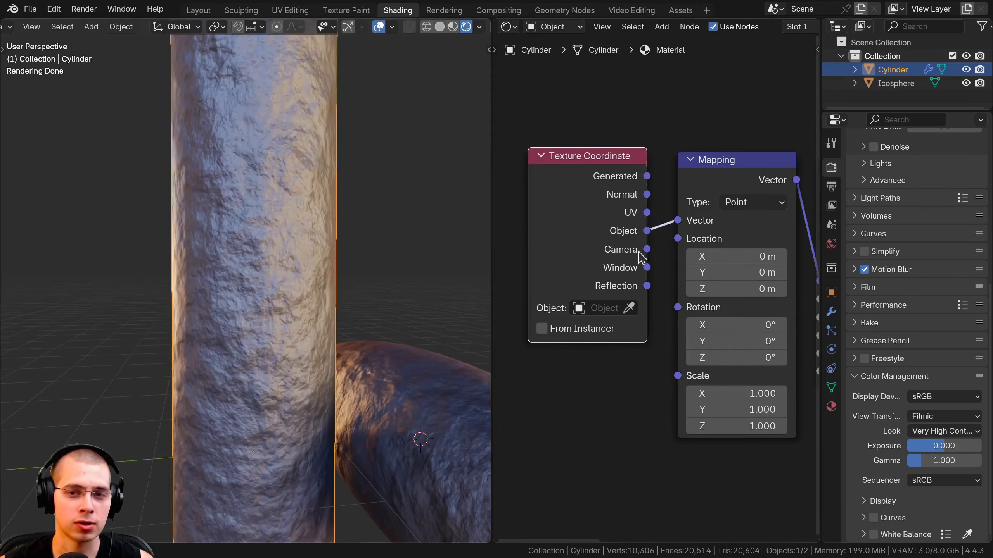
middle_drag(309, 251, 459, 261)
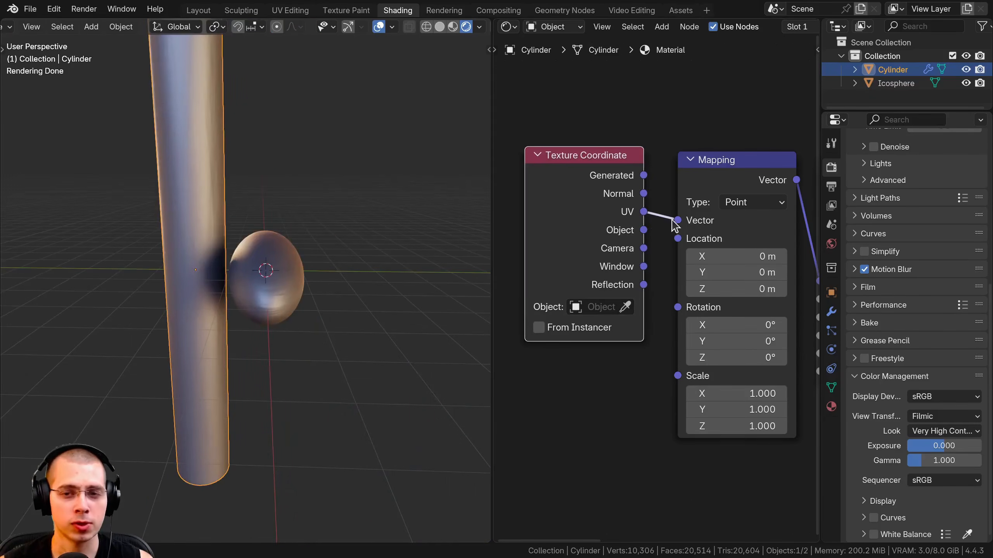
drag(674, 220, 680, 221)
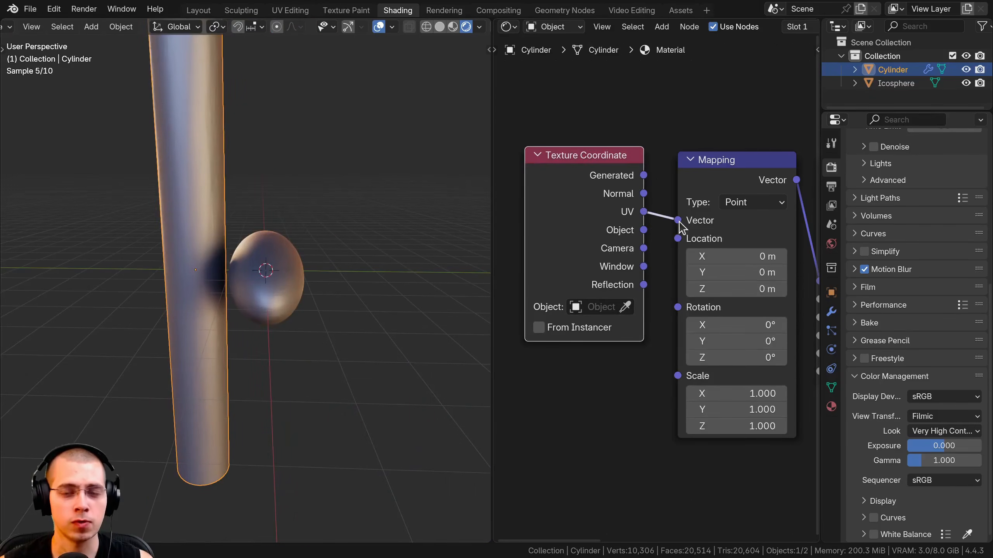
scroll(274, 274, up, 3)
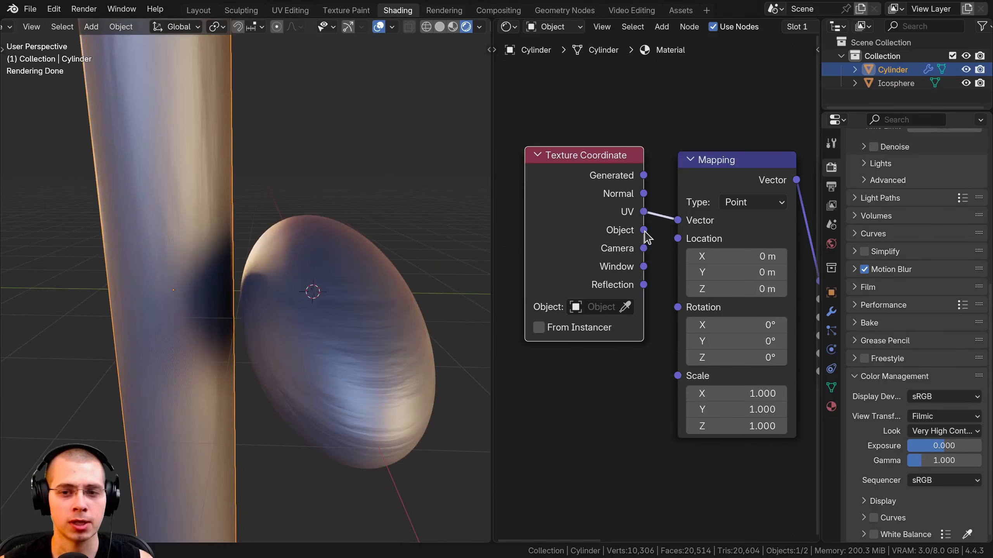
Step: Reconnect the Object output to the Mapping node's Vector and review the chain through the Noise Texture and Bump nodes
drag(671, 212, 678, 220)
scroll(678, 220, down, 3)
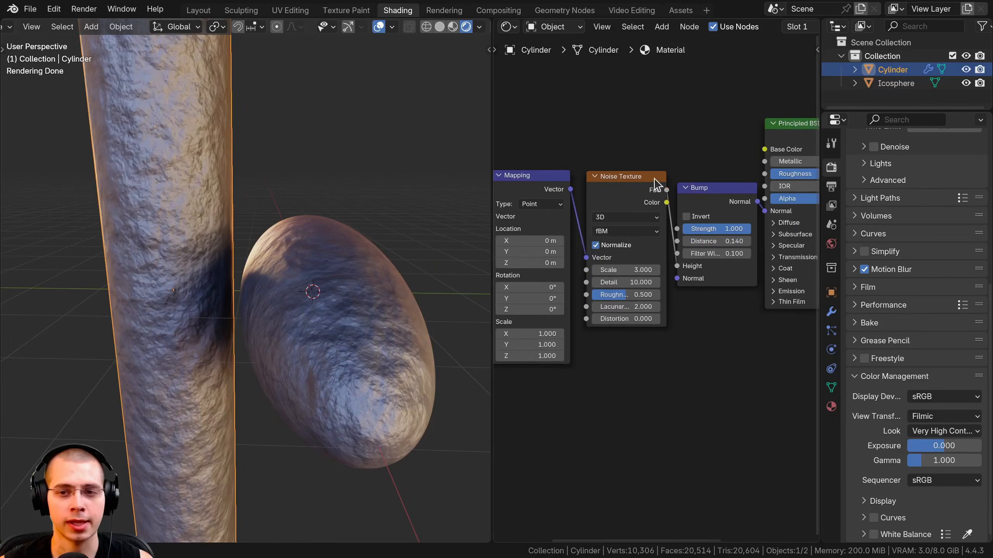
scroll(643, 233, up, 2)
drag(613, 239, 608, 239)
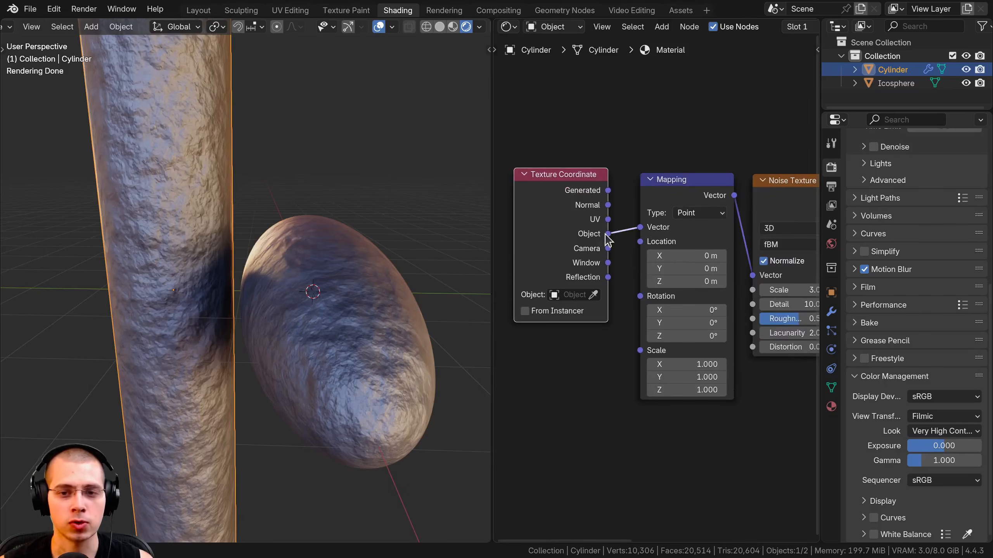
Step: Widen the node editor over the sidebar area and connect the UV output to the Mapping node's Vector
drag(821, 254, 971, 254)
scroll(689, 292, up, 2)
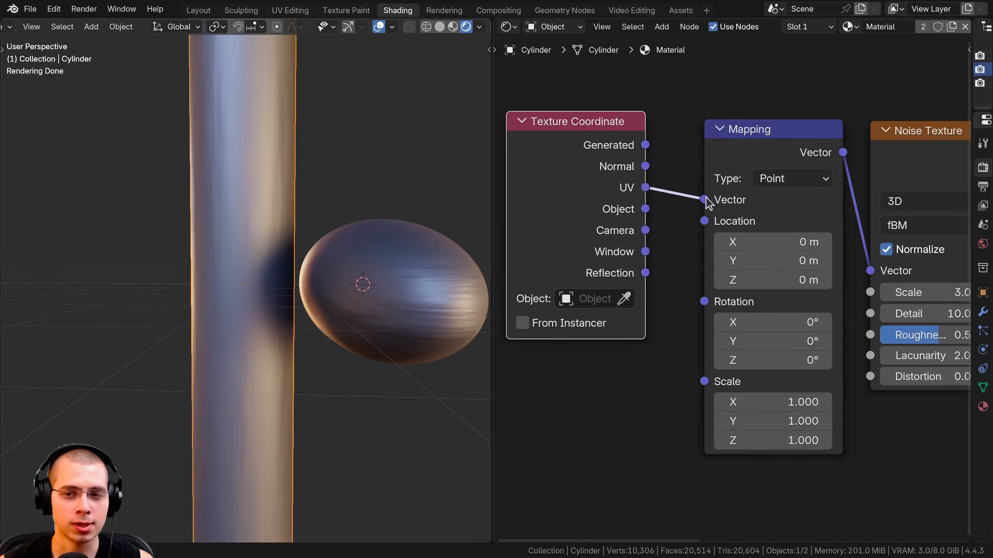
mouse_move(707, 202)
mouse_down()
mouse_move(691, 195)
mouse_move(704, 200)
mouse_up()
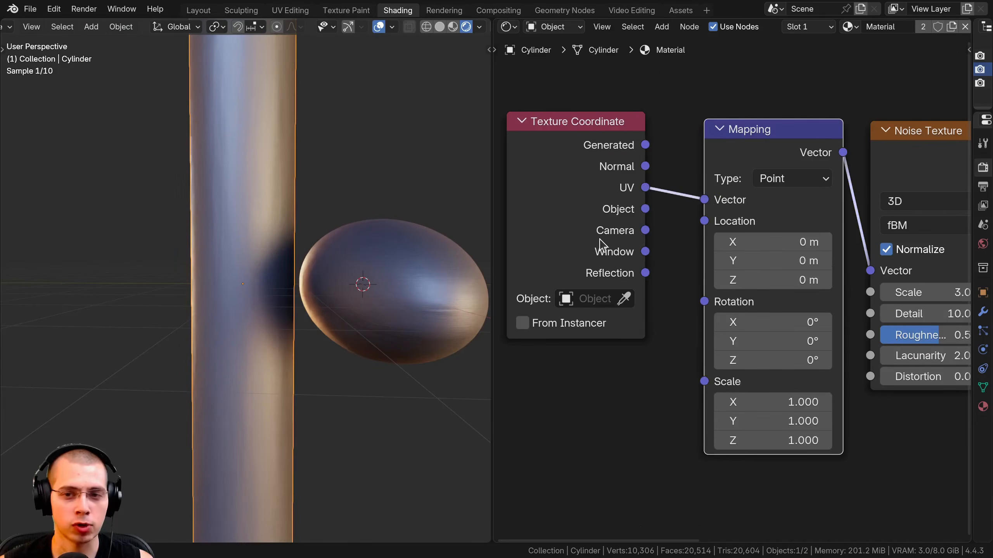
Step: Switch the Mapping node's Vector input back to the Texture Coordinate node's Object output
drag(646, 211, 570, 204)
drag(695, 209, 704, 200)
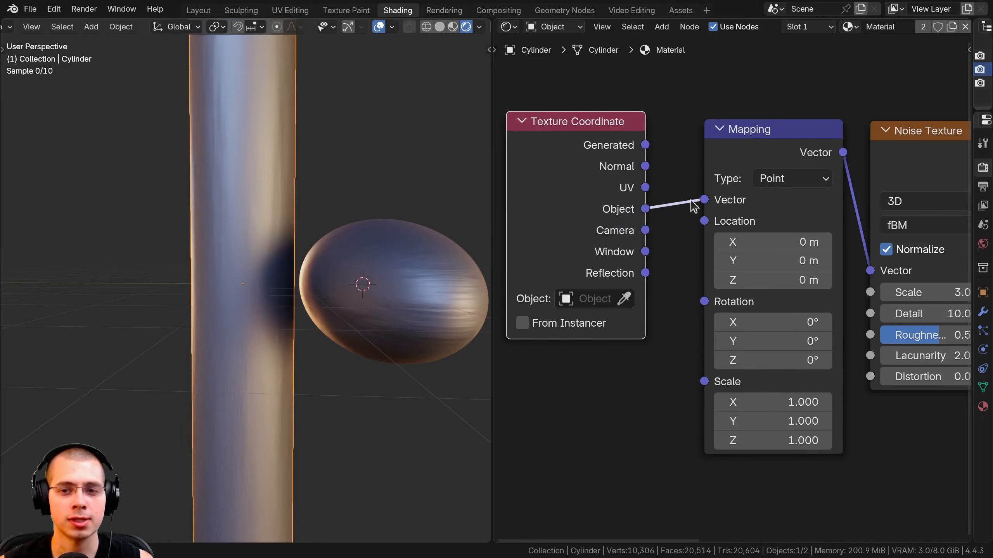
drag(601, 216, 636, 225)
scroll(843, 289, down, 4)
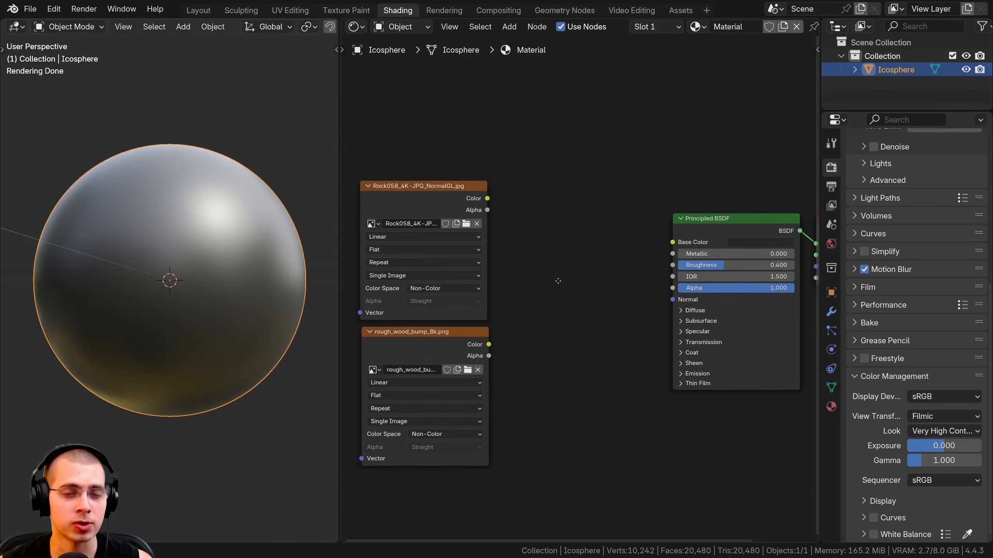
Step: Preview rough_wood_bump_8k.png and Rock058_4K-JPG_NormalGL.jpg alternately on the icosphere, ending on the normal texture
middle_drag(558, 281, 578, 272)
drag(440, 190, 443, 183)
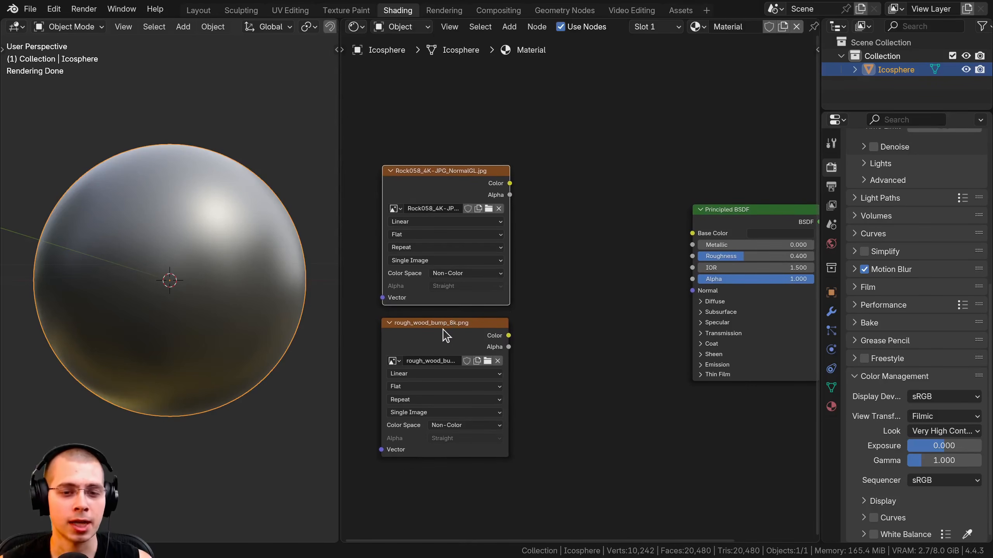
ctrl+shift+click(446, 336)
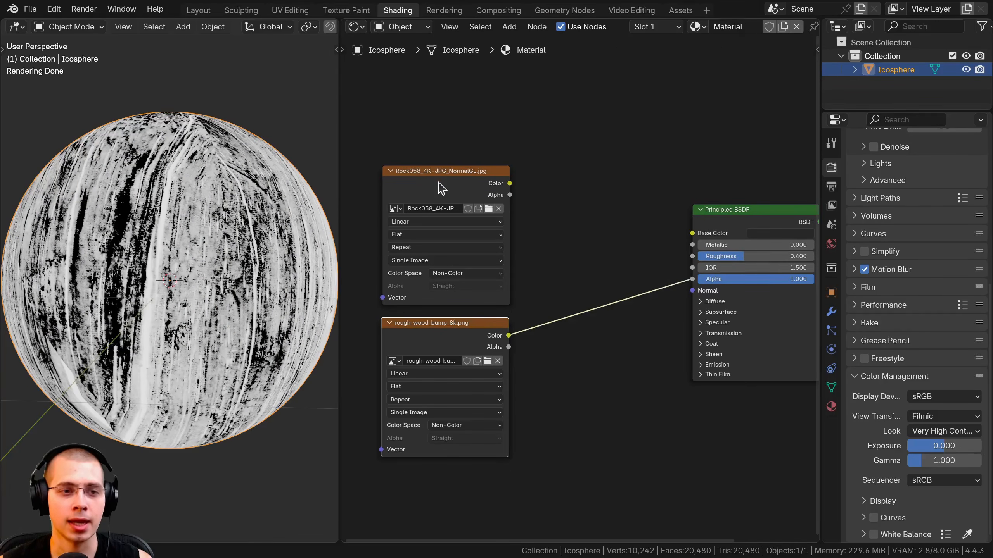
ctrl+shift+click(441, 190)
ctrl+shift+click(459, 335)
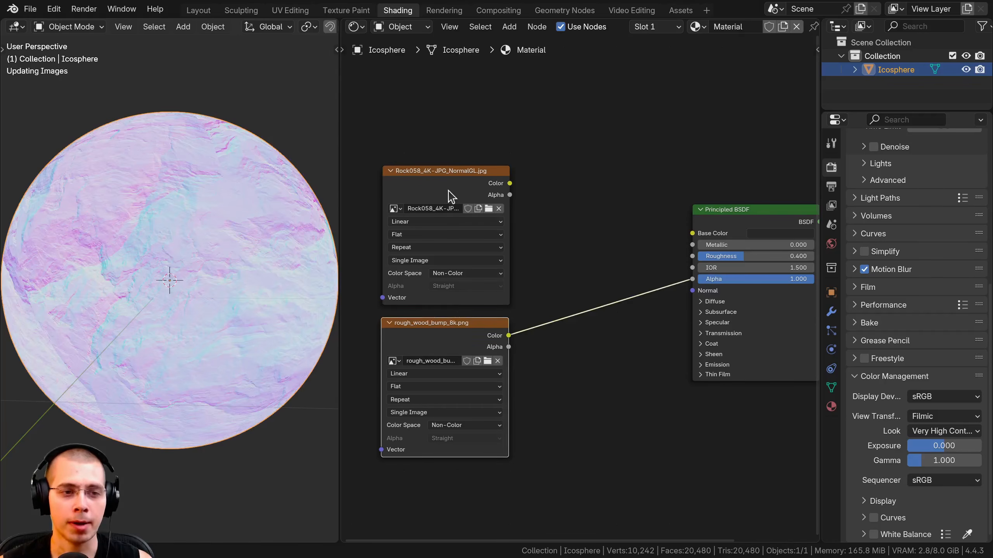
ctrl+shift+click(449, 190)
middle_drag(221, 207, 213, 248)
Step: Examine the Principled BSDF's Normal input and the colours of the previewed normal texture close up on the icosphere
middle_drag(660, 324, 586, 300)
scroll(586, 301, up, 3)
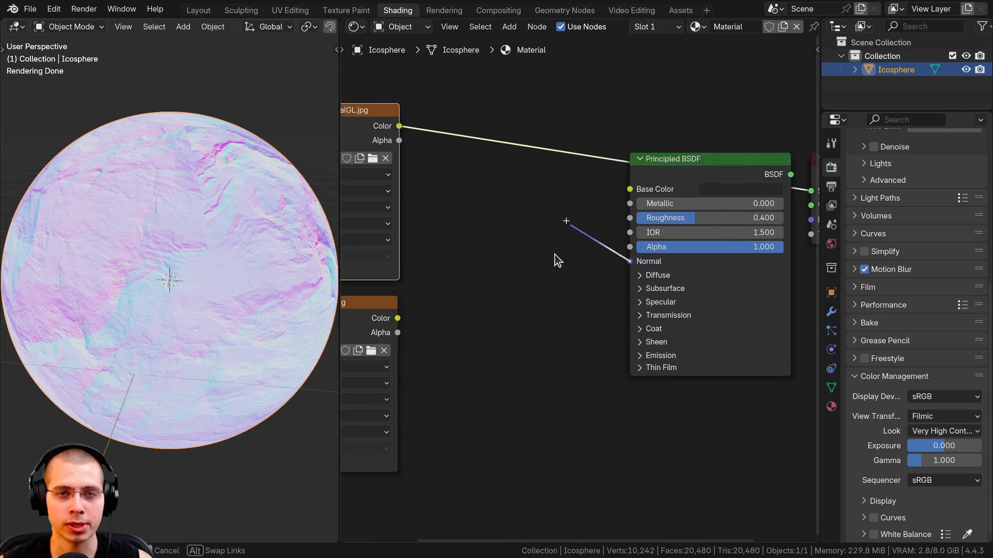
drag(551, 255, 553, 254)
middle_drag(492, 213, 563, 223)
scroll(562, 223, down, 2)
middle_drag(186, 235, 177, 298)
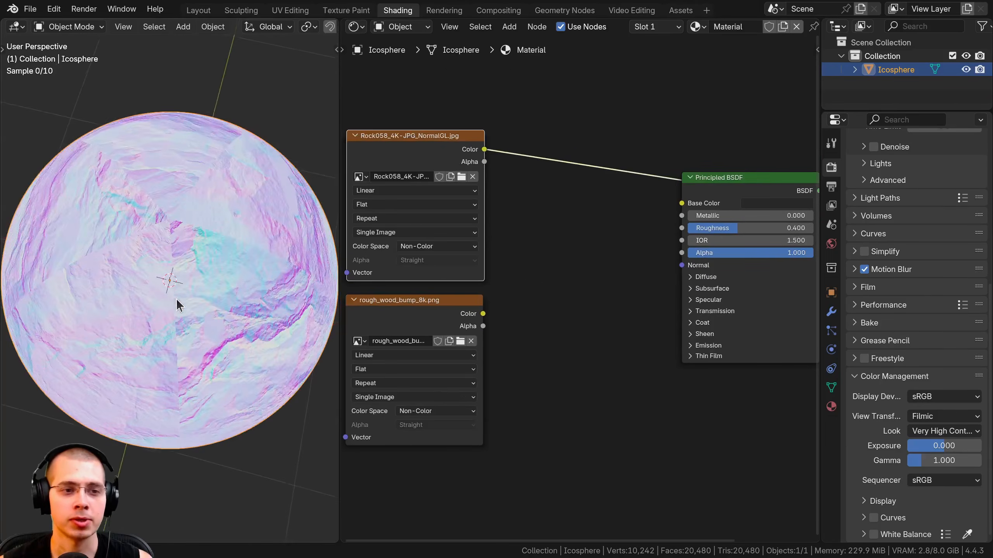
scroll(159, 209, up, 2)
middle_drag(160, 217, 178, 215)
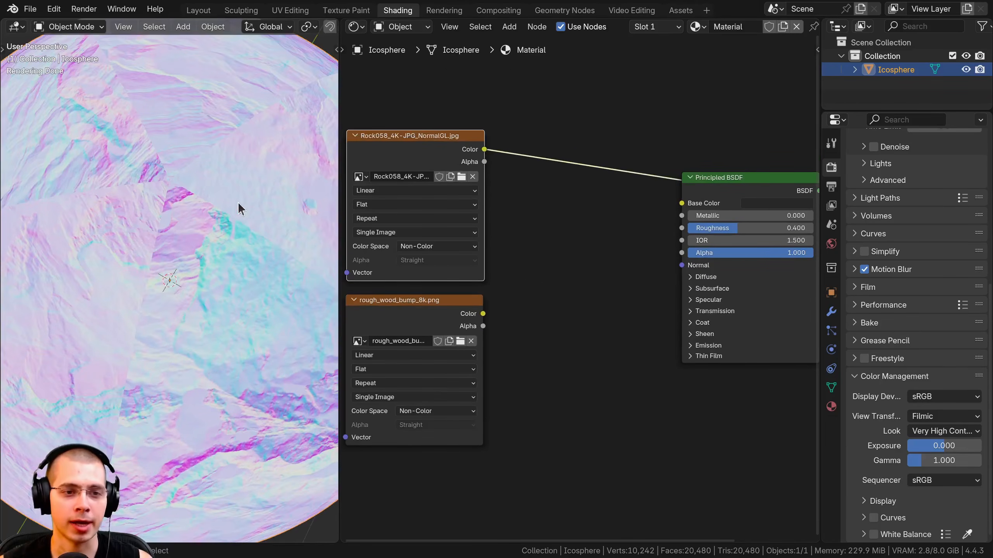
middle_drag(454, 476, 499, 419)
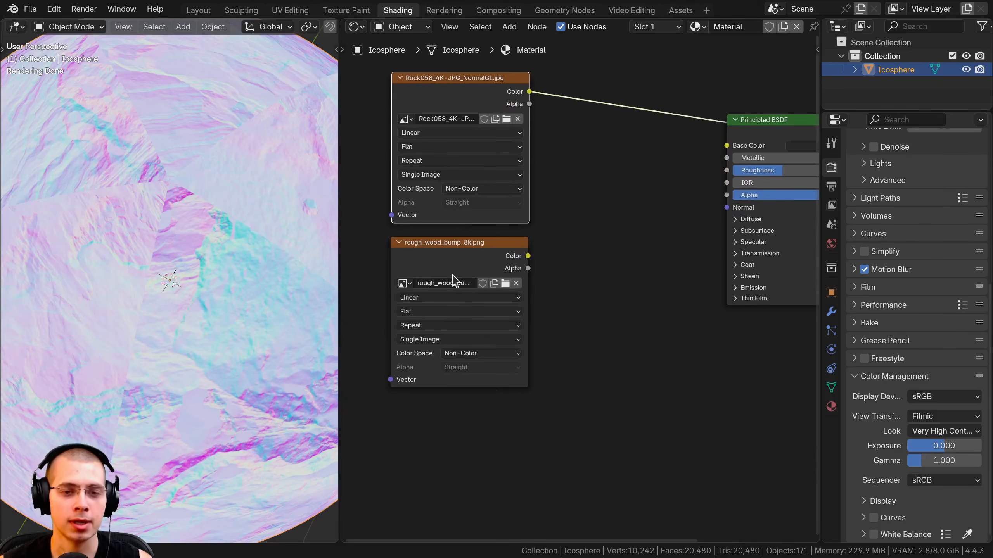
Step: Preview rough_wood_bump_8k.png on the icosphere and move the normal image node slightly away from the bump image node
ctrl+shift+click(462, 261)
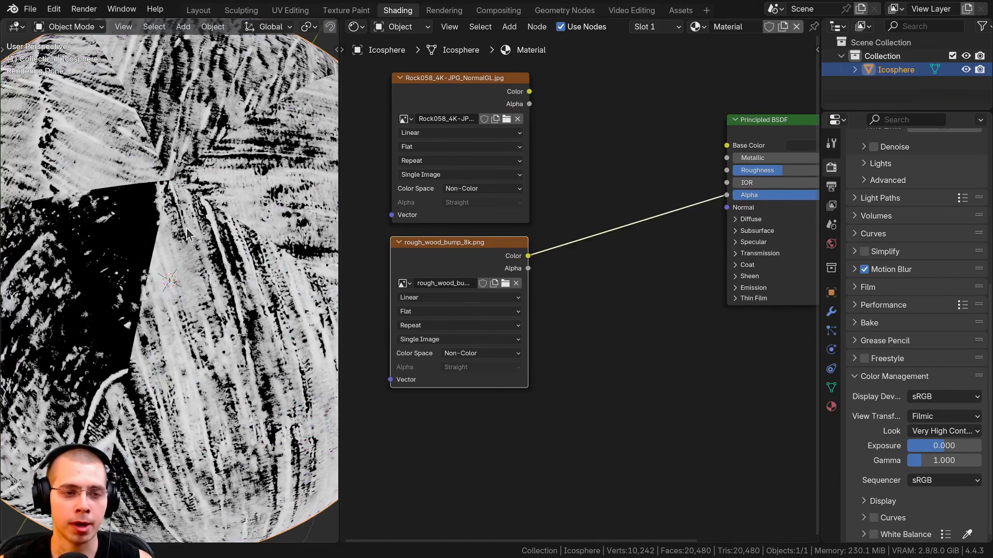
middle_drag(186, 227, 188, 247)
middle_drag(473, 221, 516, 293)
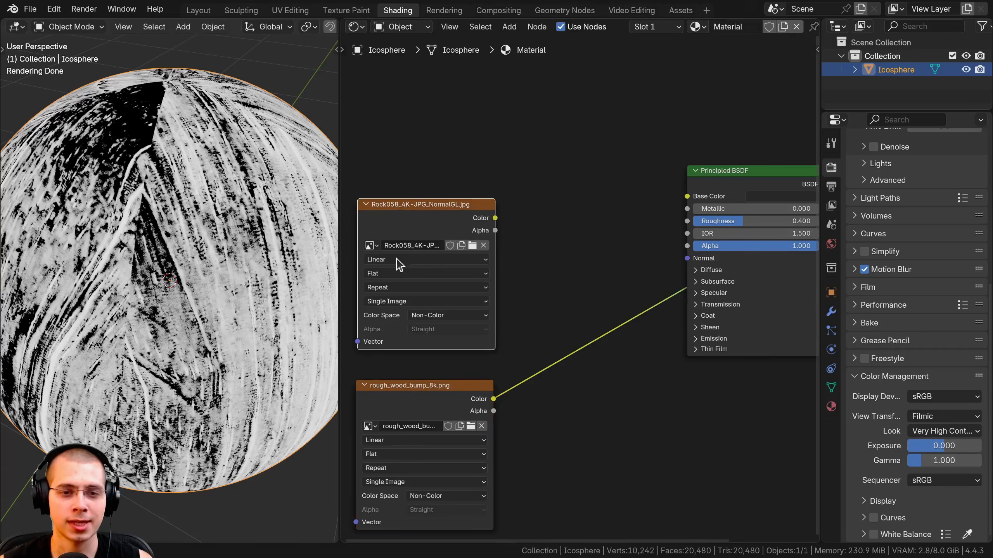
Step: Choose Non-Color as the Color Space of the Rock058_4K-JPG_NormalGL.jpg image node
middle_drag(399, 337, 465, 289)
scroll(543, 268, up, 1)
click(526, 271)
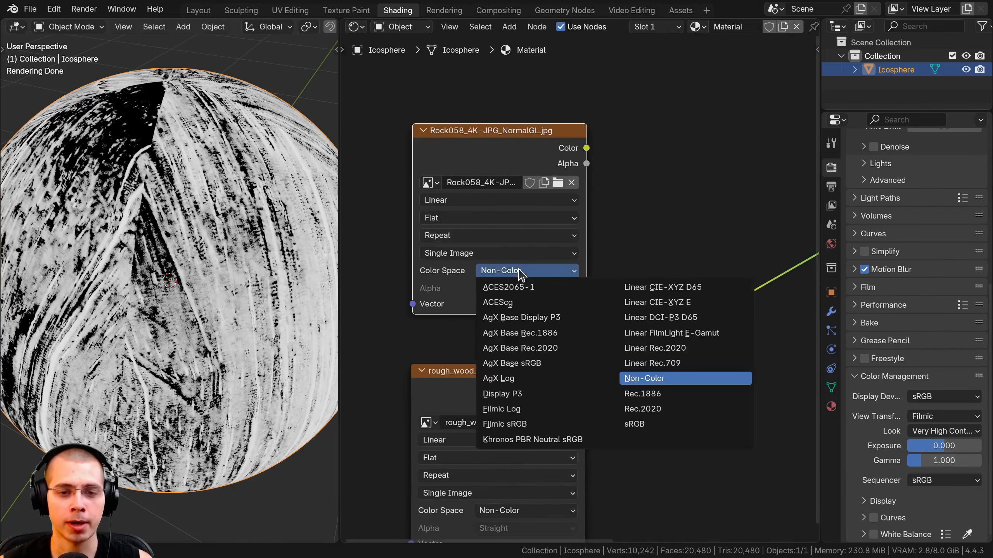
click(684, 384)
scroll(678, 381, down, 1)
Step: Add a Normal Map node beside the normal image and connect the image's Color output to its Color input
middle_drag(587, 344, 499, 350)
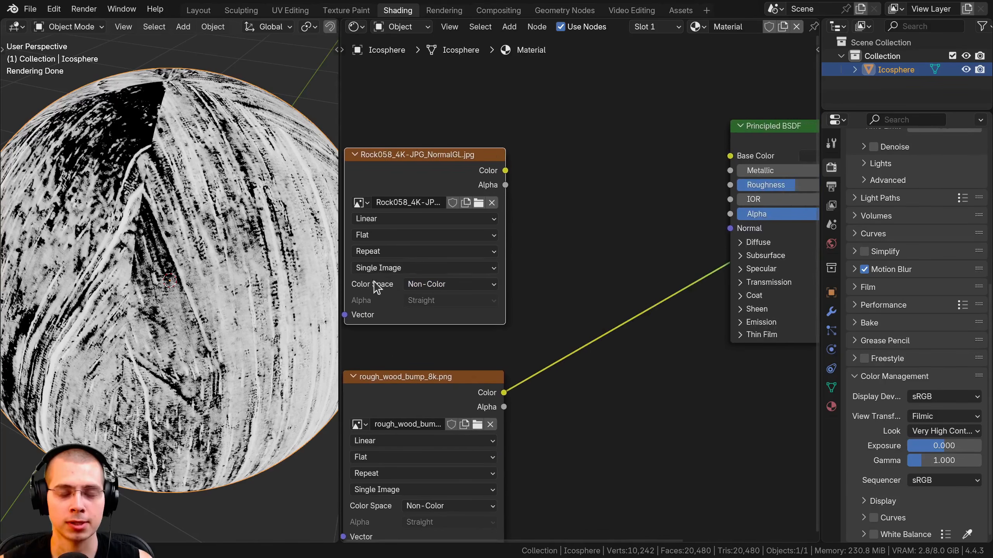
middle_drag(484, 225, 455, 239)
key(shift+a)
text(nor)
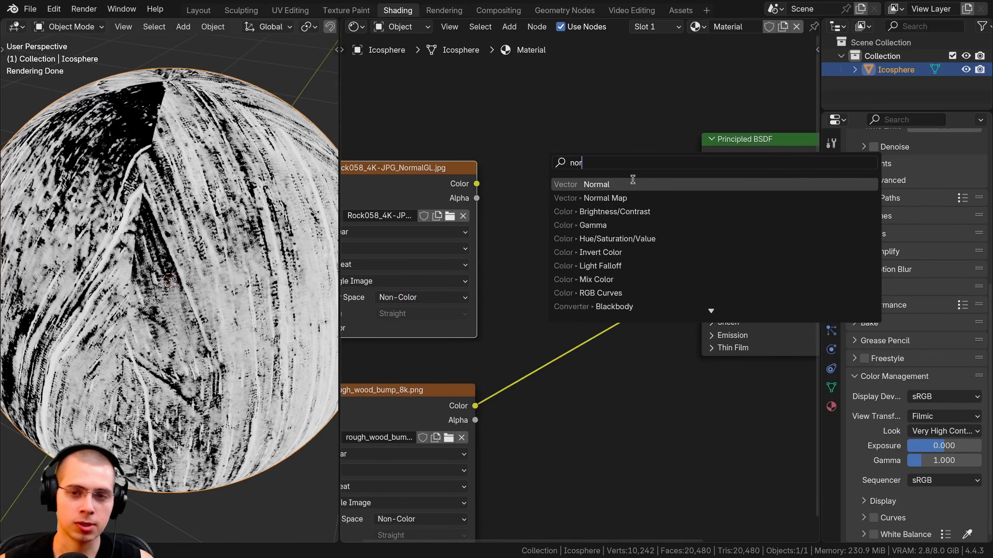
click(626, 197)
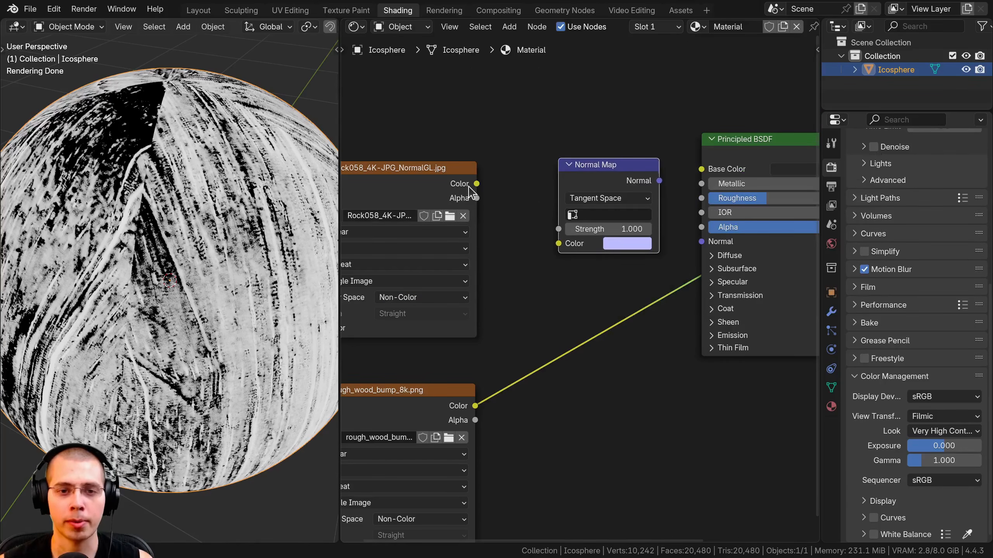
drag(476, 184, 567, 242)
drag(591, 189, 558, 225)
Step: Compare the Normal Map node's output with the raw normal image by previewing each on the icosphere
ctrl+shift+click(559, 226)
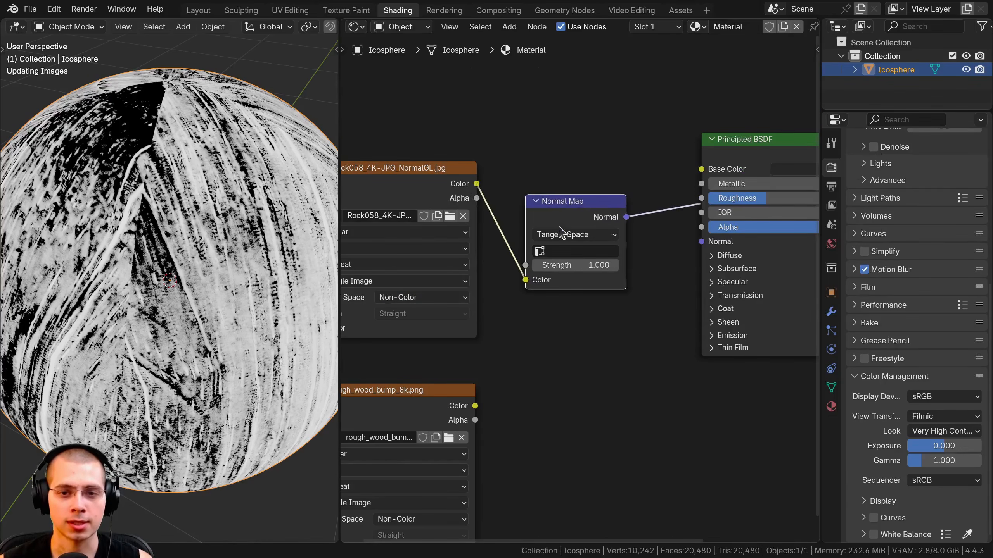
ctrl+shift+click(380, 178)
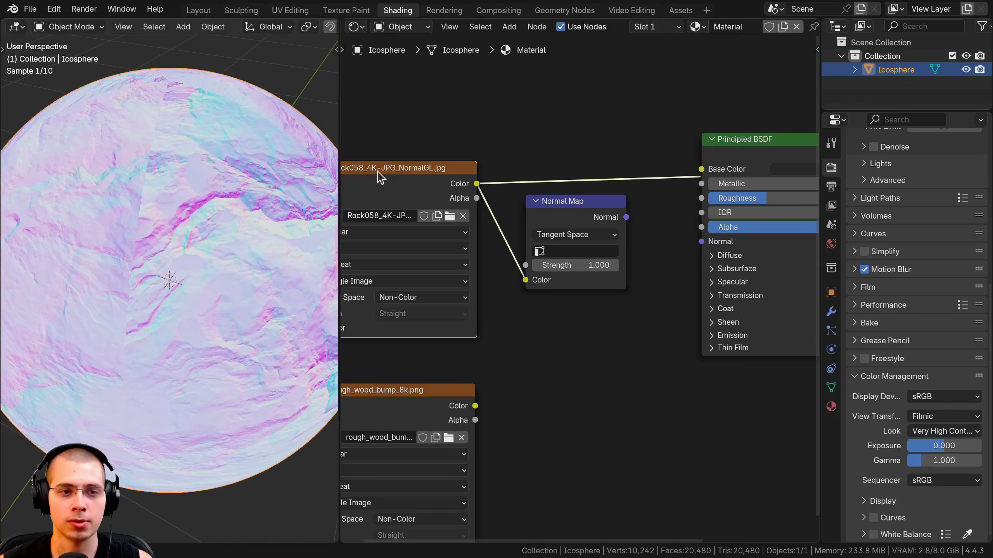
ctrl+shift+click(609, 200)
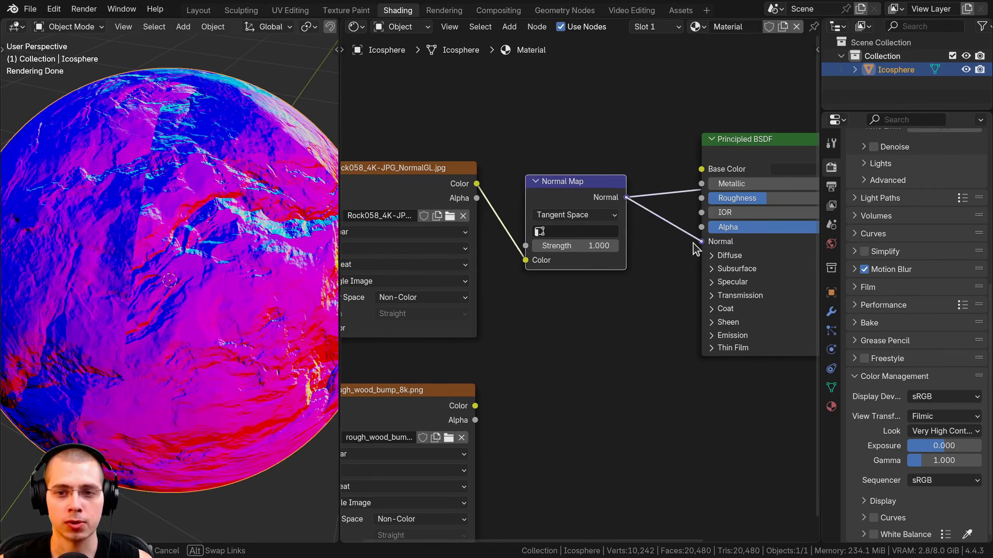
Step: Connect the Normal Map node's Normal output to the Principled BSDF's Normal input and preview the shader on the icosphere
drag(696, 249, 701, 242)
middle_drag(753, 201, 698, 218)
ctrl+shift+click(702, 173)
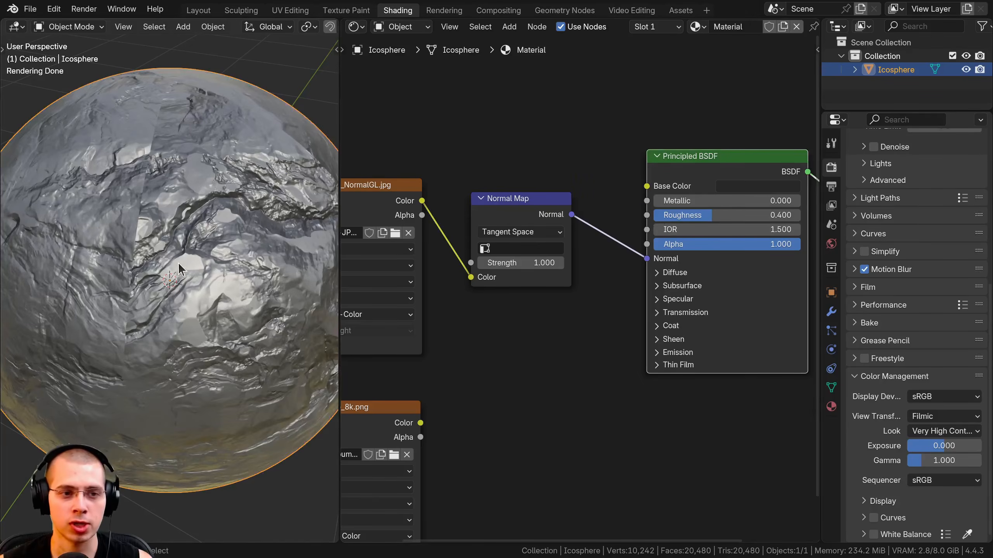
scroll(179, 263, down, 4)
middle_drag(148, 201, 161, 269)
scroll(161, 269, up, 3)
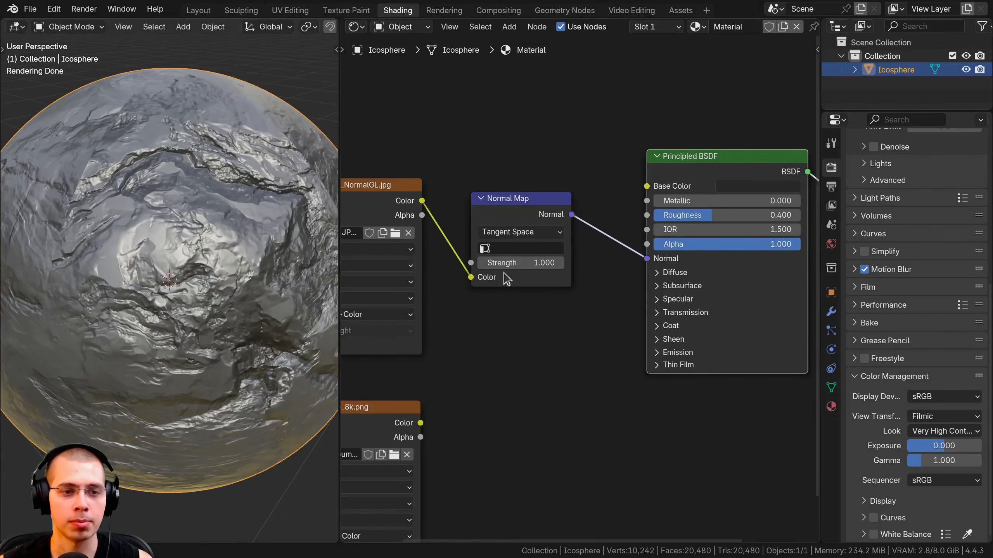
Step: Try raising the Normal Map Strength to about 1.53, and reposition the normal and bump image nodes slightly
middle_drag(545, 287, 611, 305)
scroll(613, 308, down, 2)
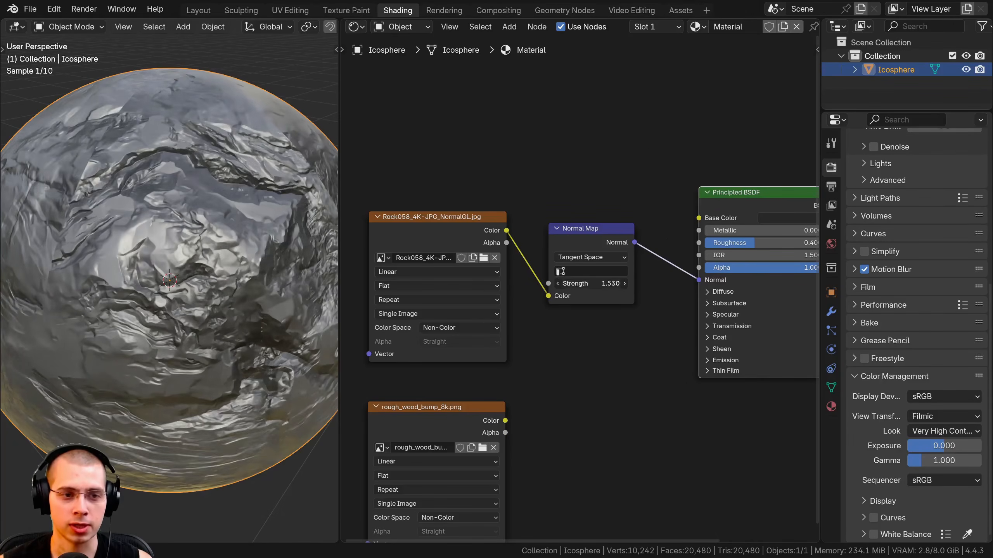
drag(483, 236, 483, 236)
drag(456, 315, 456, 302)
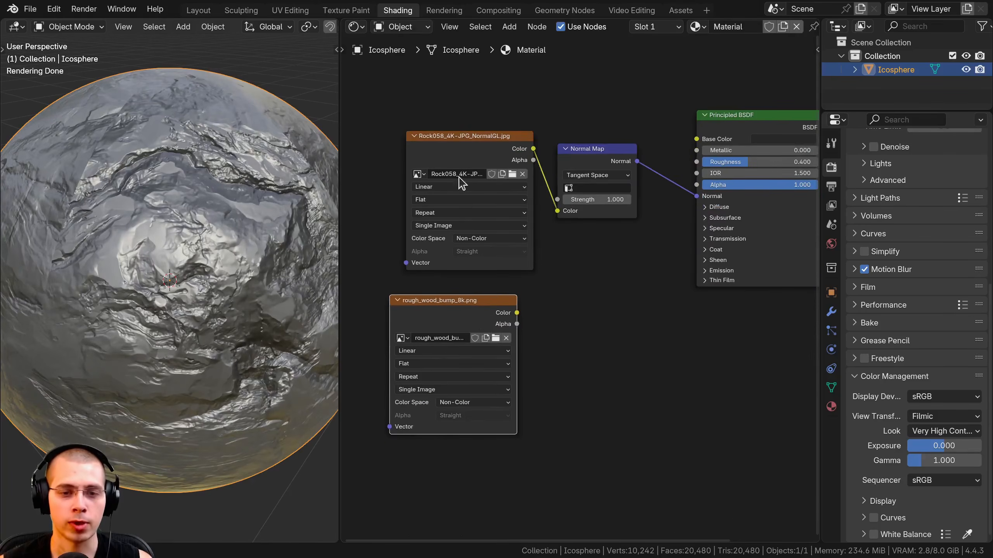
drag(456, 145, 448, 140)
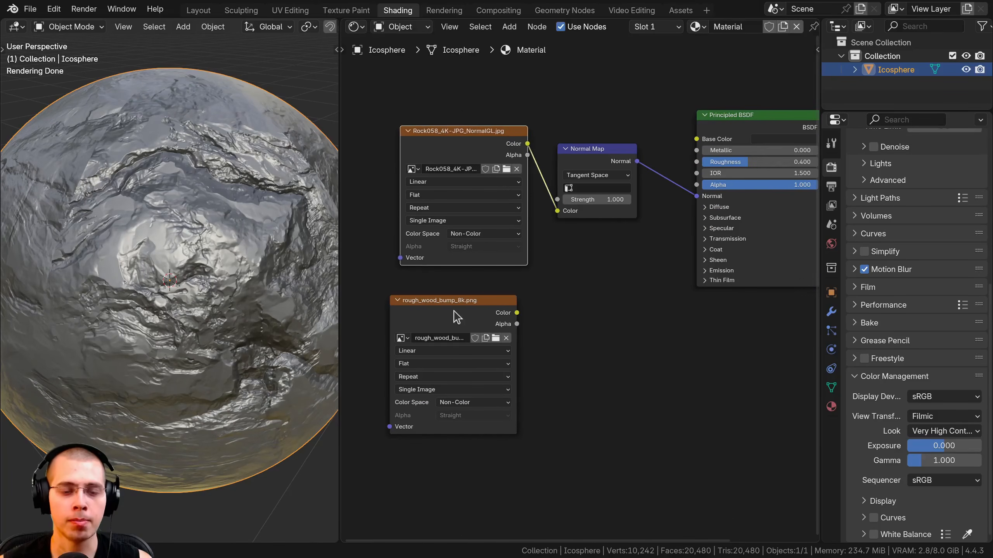
click(465, 315)
Step: Try connecting rough_wood_bump_8k.png's Color output to the Normal Map node's Color input and inspect the shading on the icosphere
scroll(500, 317, up, 1)
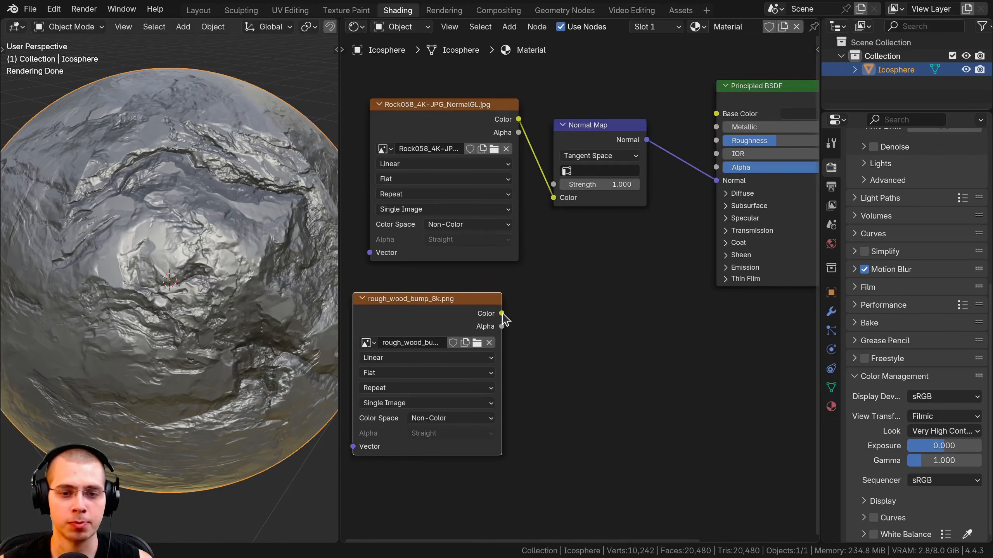
drag(502, 313, 562, 197)
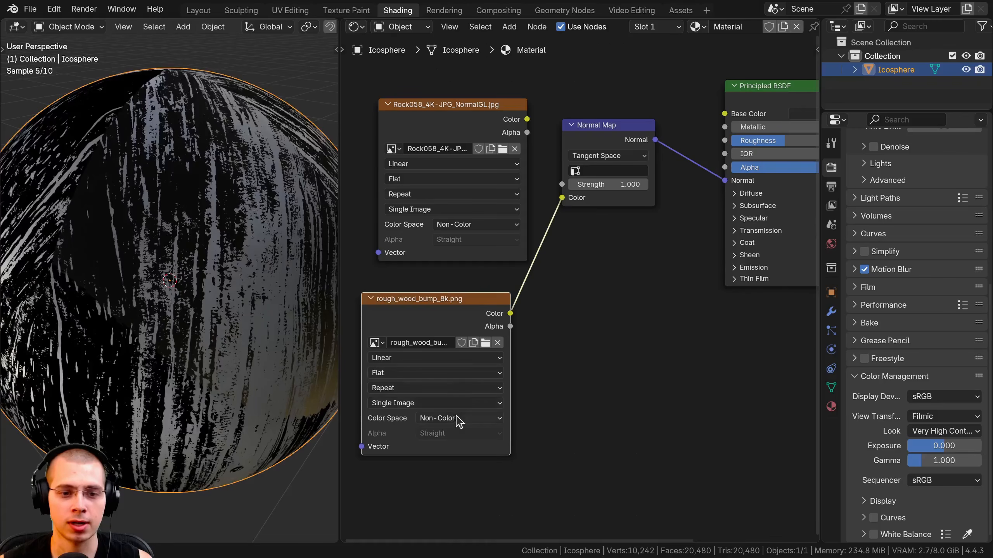
scroll(197, 260, down, 3)
middle_drag(195, 262, 218, 243)
scroll(218, 243, up, 3)
scroll(218, 249, up, 3)
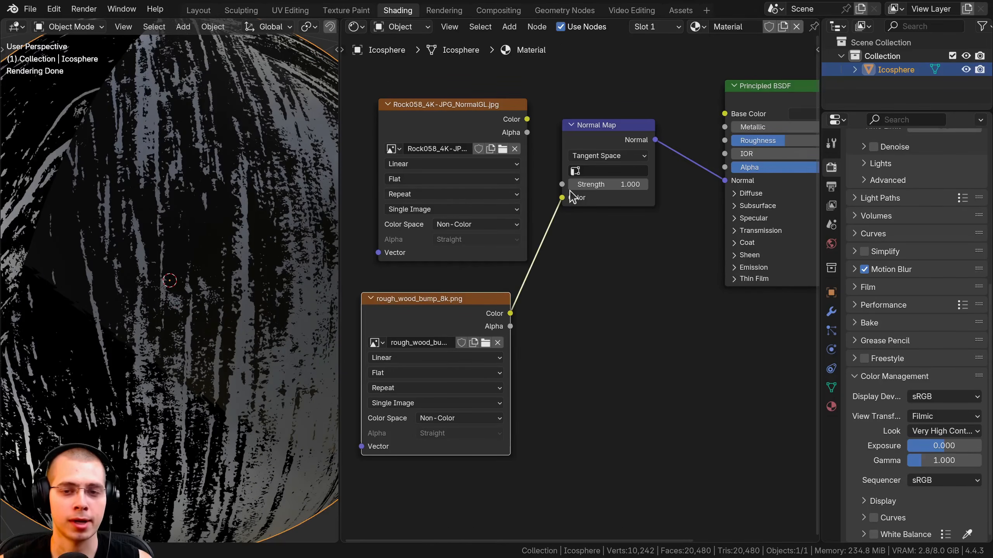
Step: Disconnect the bump image from the Normal Map node and shift both nodes slightly apart
drag(561, 198, 554, 247)
mouse_move(464, 323)
mouse_down()
mouse_move(488, 298)
mouse_move(429, 301)
mouse_move(449, 310)
mouse_up()
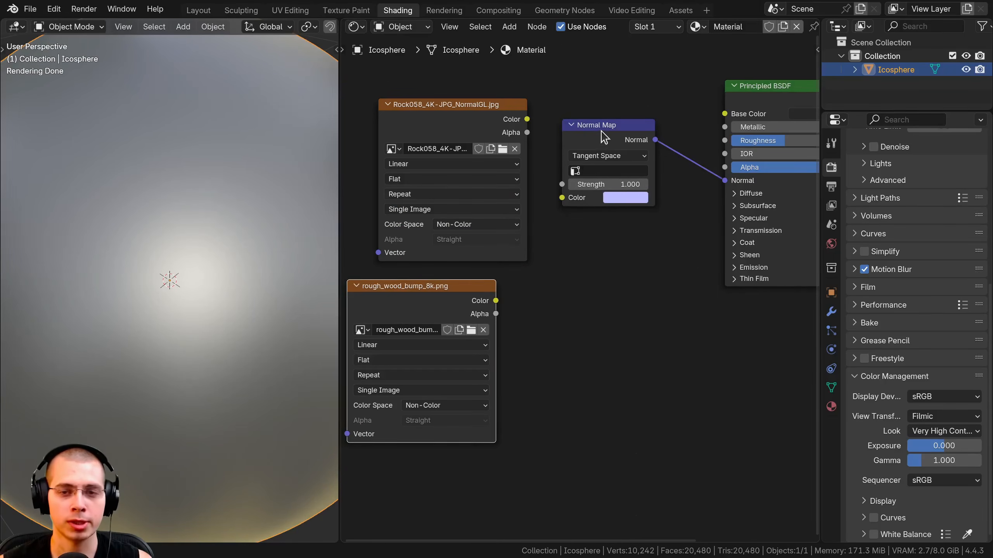
drag(604, 137, 599, 129)
Step: Add a Bump node below the Normal Map node and connect the bump image's Color output to its Height input
key(shift+a)
text(bu)
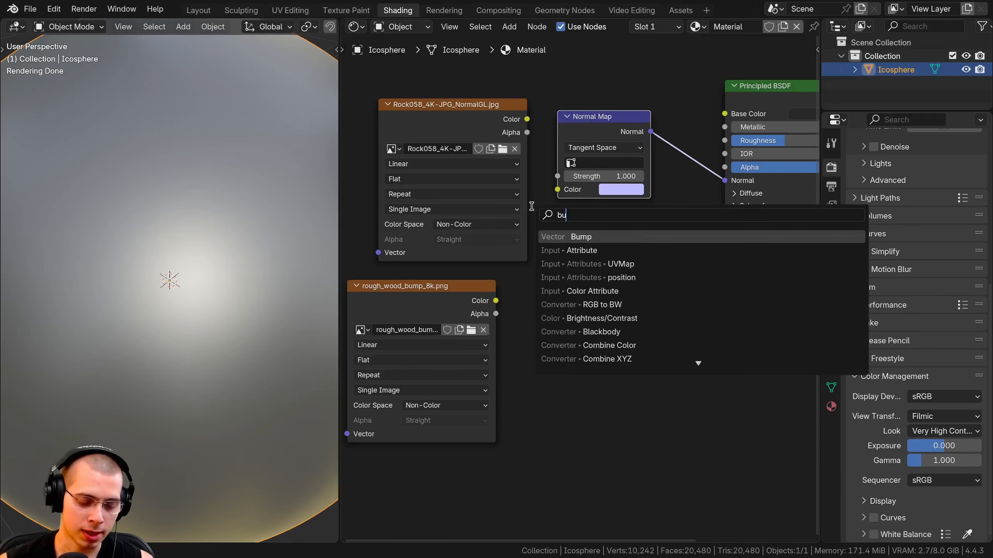
click(558, 237)
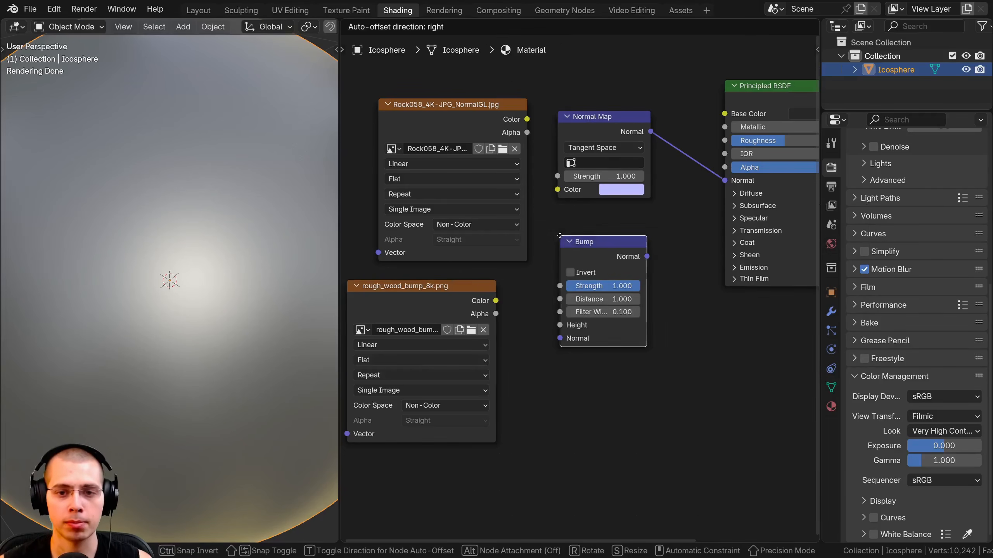
click(562, 261)
drag(493, 308, 562, 350)
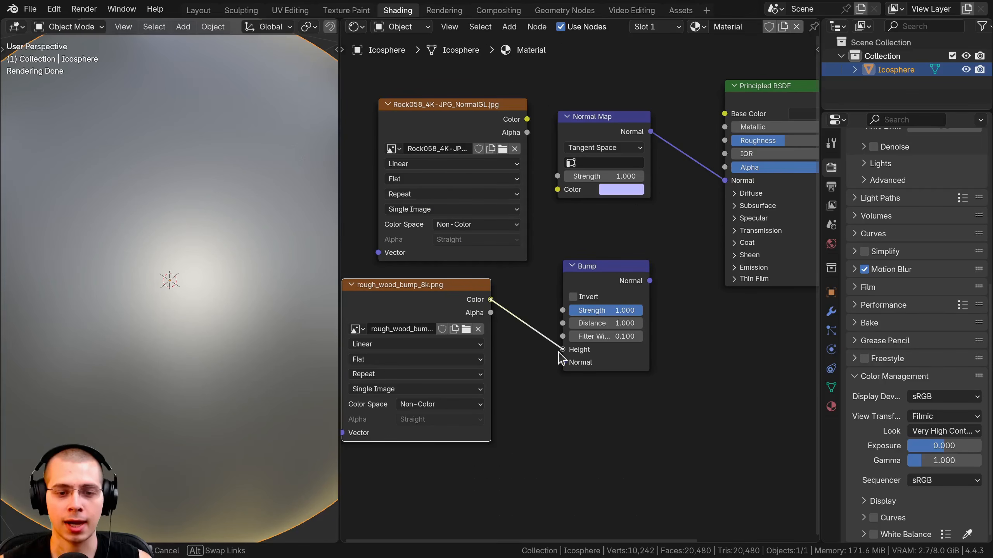
Step: Connect the Bump node's Normal output to the Principled BSDF's Normal input in place of the Normal Map
middle_drag(544, 353, 499, 353)
click(562, 289)
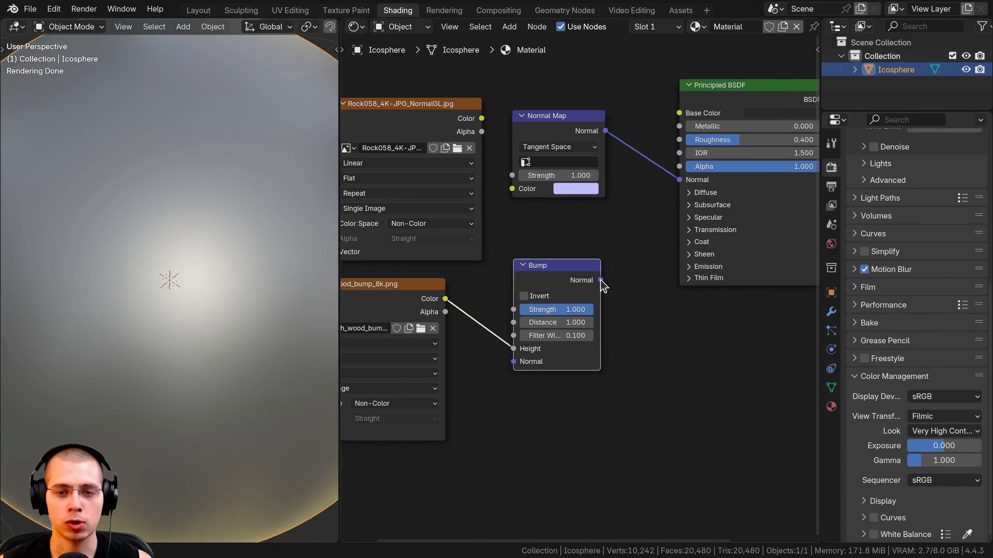
drag(601, 281, 679, 180)
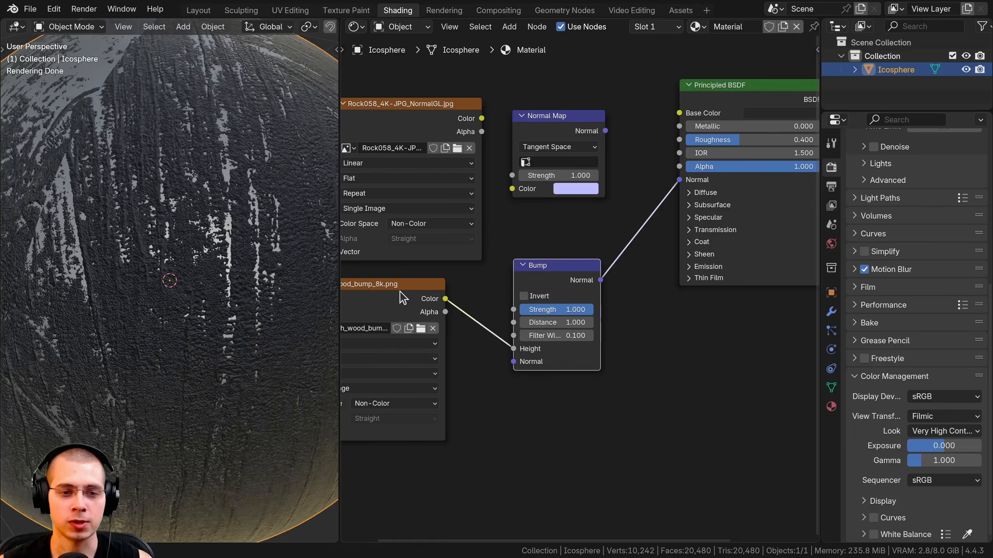
Step: Preview rough_wood_bump_8k.png directly on the icosphere and examine its black and white areas up close
ctrl+shift+click(399, 292)
drag(399, 291, 425, 286)
middle_drag(425, 286, 522, 286)
scroll(117, 164, down, 1)
middle_drag(112, 152, 102, 232)
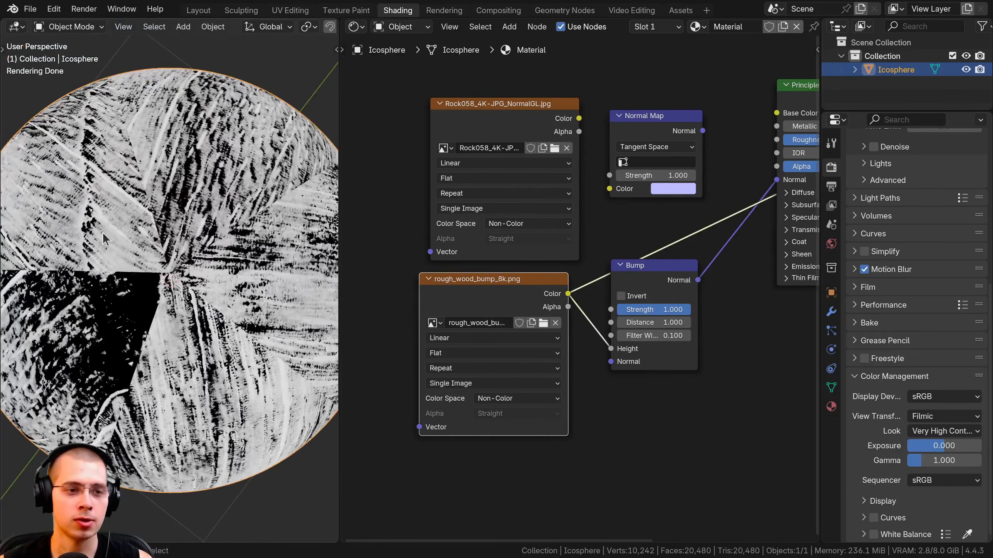
scroll(103, 232, up, 4)
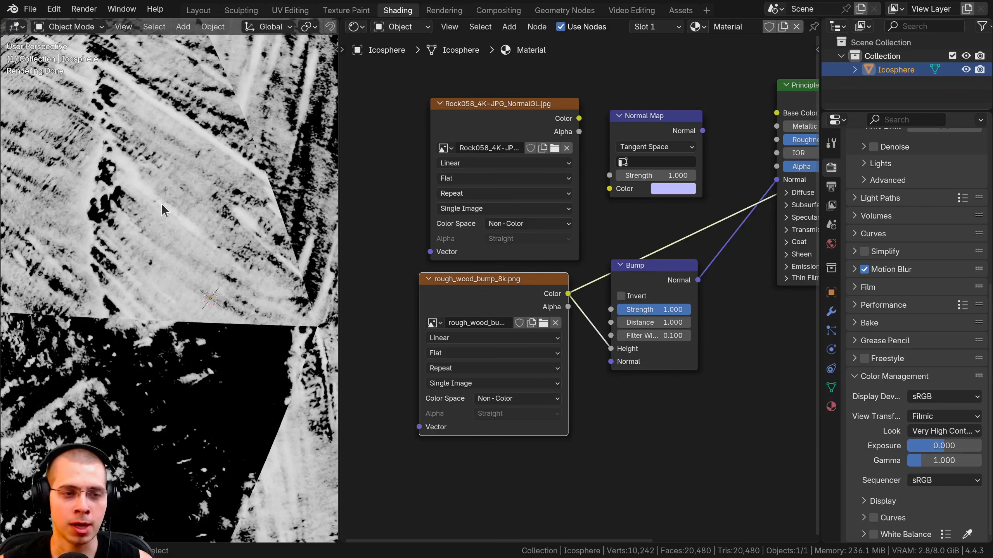
scroll(162, 203, up, 2)
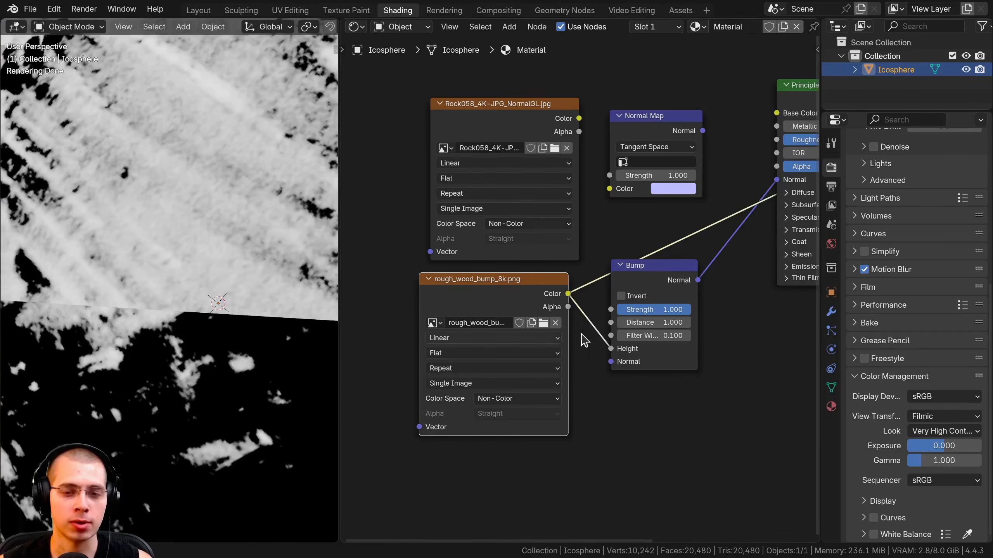
Step: Preview the Bump node's output on the icosphere and view its colors from close up and farther away
middle_drag(581, 335, 449, 316)
scroll(469, 309, up, 1)
ctrl+shift+click(529, 251)
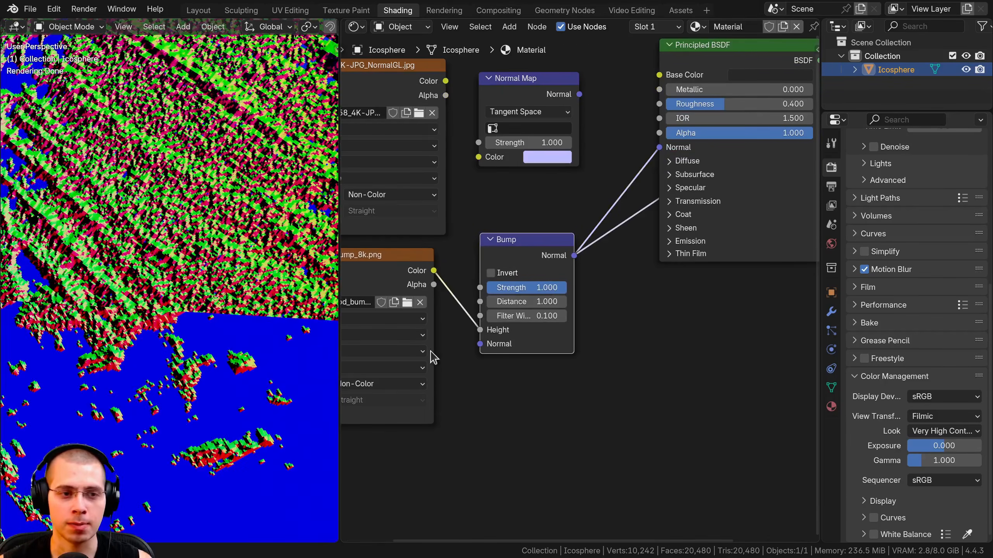
scroll(152, 425, down, 8)
middle_drag(155, 423, 171, 329)
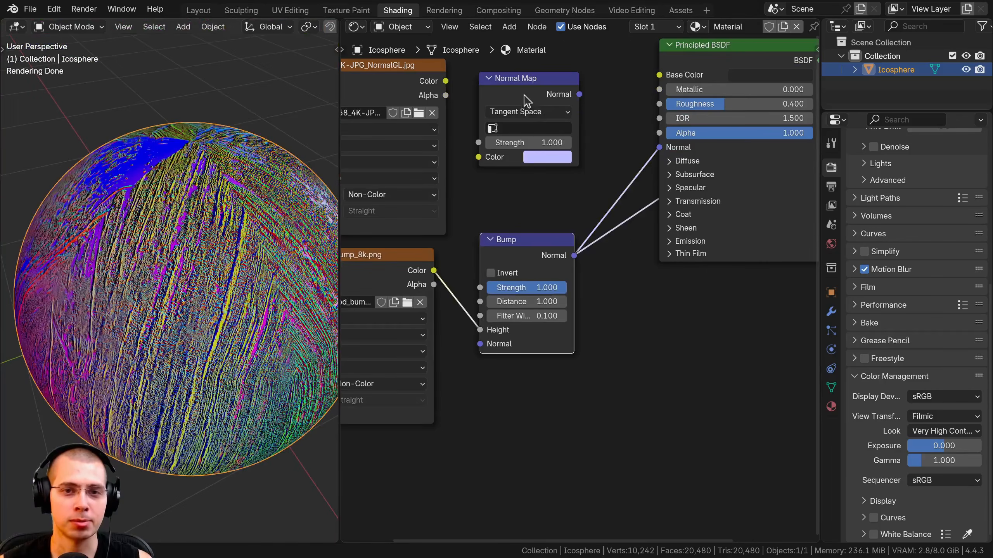
Step: Preview the Normal Map node's output and connect the Rock058_4K-JPG_NormalGL.jpg Color output to its Color input
ctrl+shift+click(527, 101)
drag(440, 81, 480, 157)
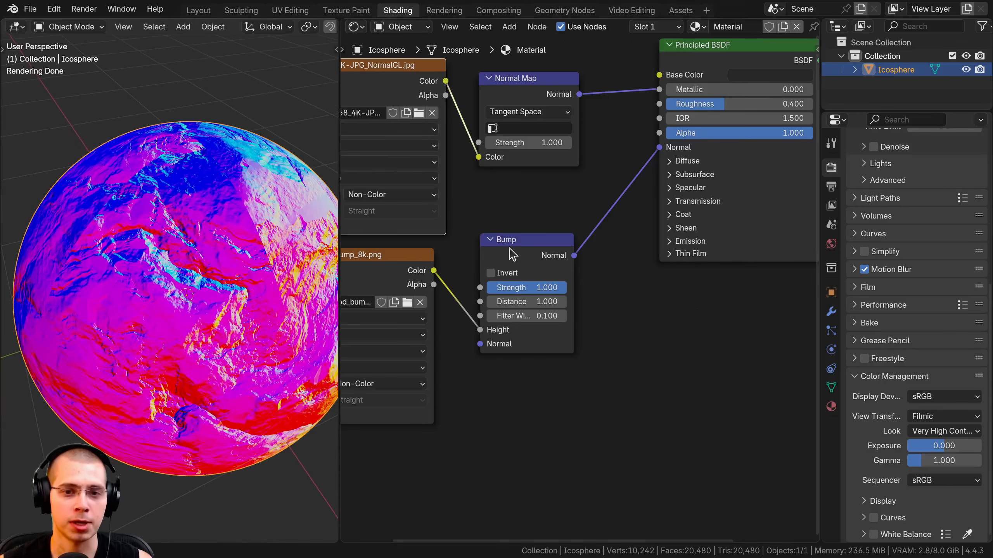
Step: Switch the preview back to the Bump node's output and examine its surface detail around the icosphere
ctrl+shift+click(527, 254)
drag(532, 266, 522, 242)
middle_drag(196, 236, 270, 241)
scroll(282, 254, up, 1)
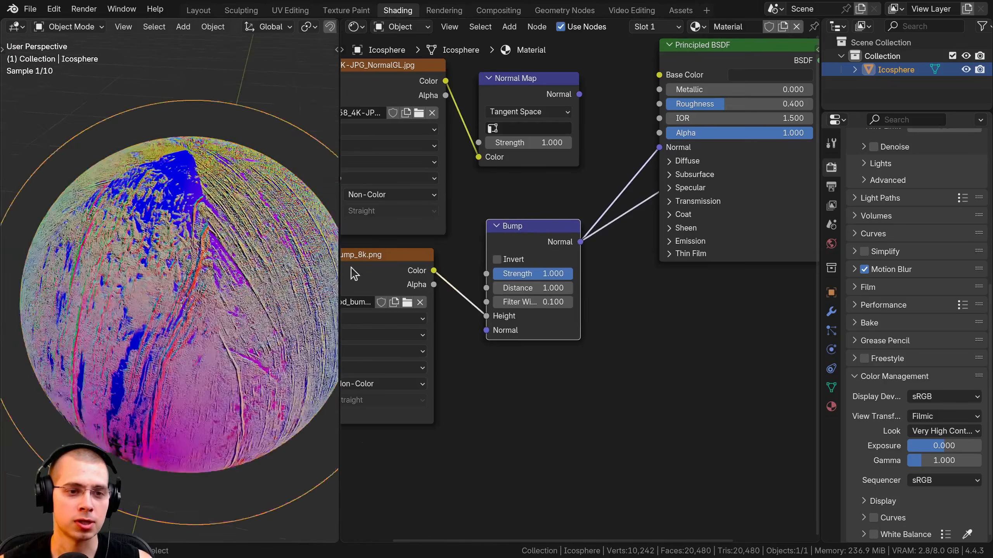
drag(391, 266, 397, 264)
middle_drag(397, 265, 493, 278)
middle_drag(166, 176, 231, 191)
scroll(231, 191, up, 2)
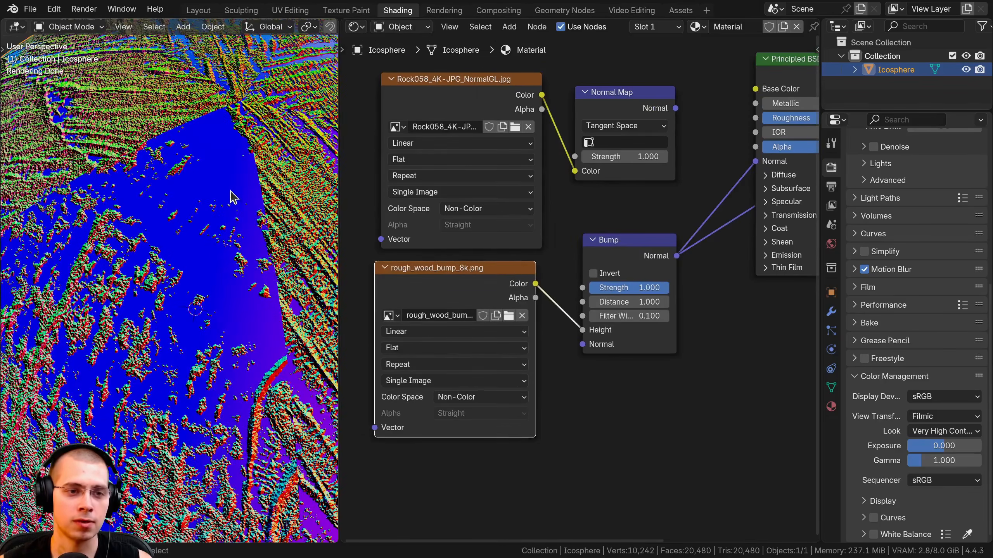
middle_drag(229, 369, 216, 242)
scroll(214, 227, up, 4)
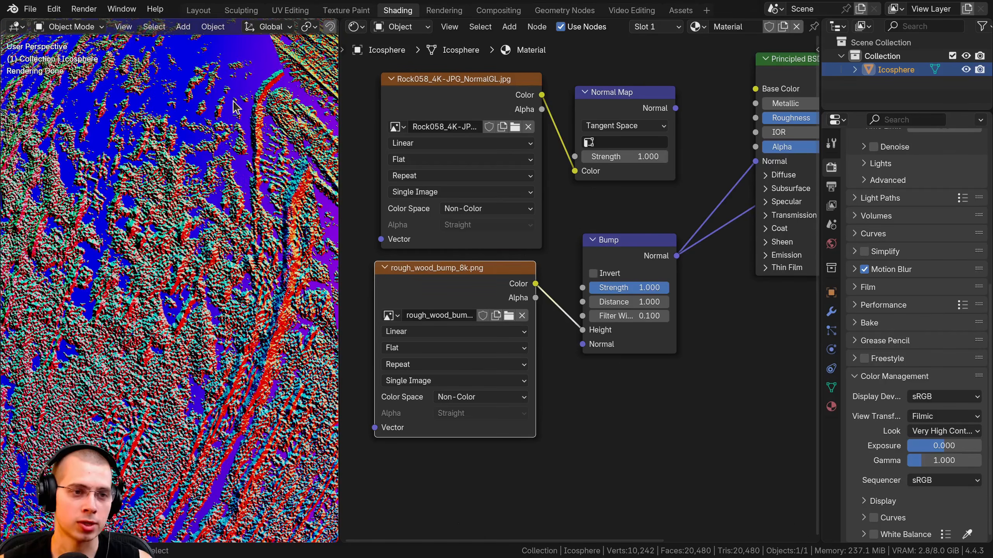
scroll(258, 342, down, 4)
middle_drag(254, 437, 254, 251)
scroll(625, 348, up, 4)
Step: Lower the Bump node's Distance to 0.1 and further to 0.01, checking the preview on the icosphere
middle_drag(671, 311, 617, 301)
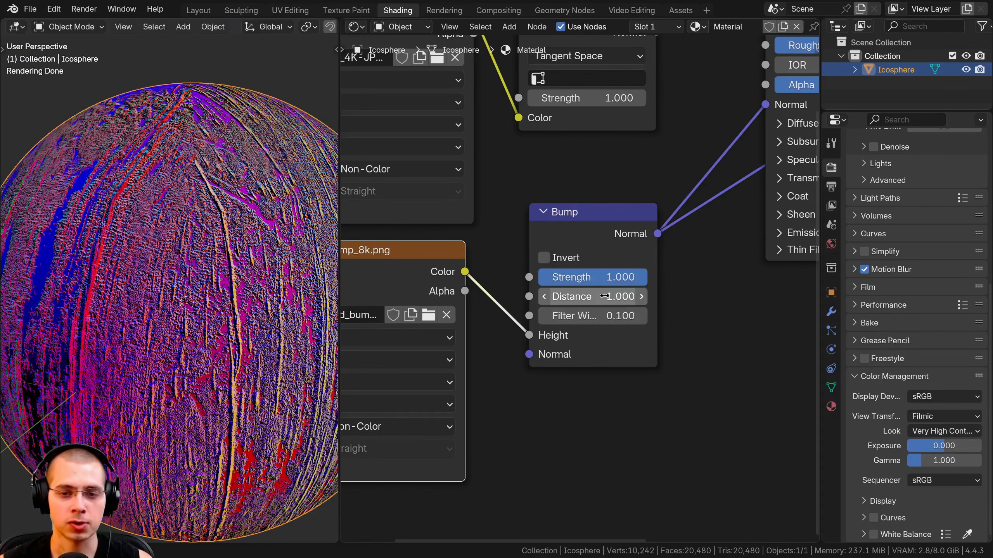
click(605, 296)
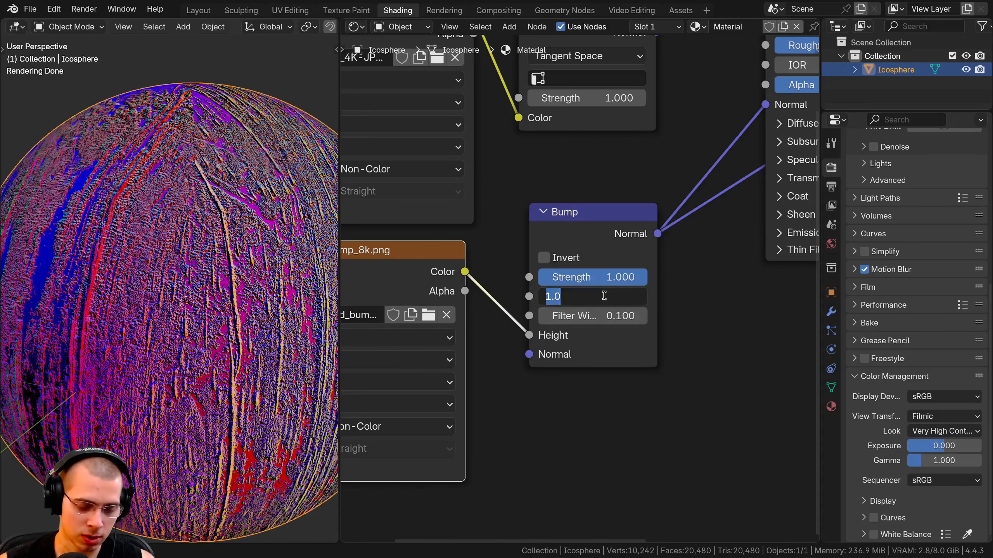
text(.1)
key(Return)
click(604, 296)
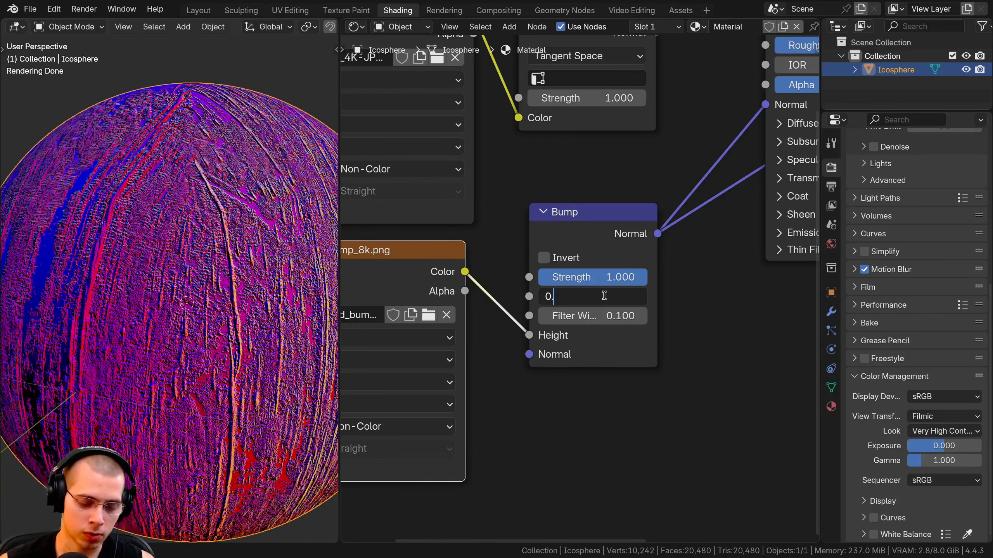
text(01)
key(Return)
middle_drag(226, 317, 226, 365)
scroll(119, 332, down, 3)
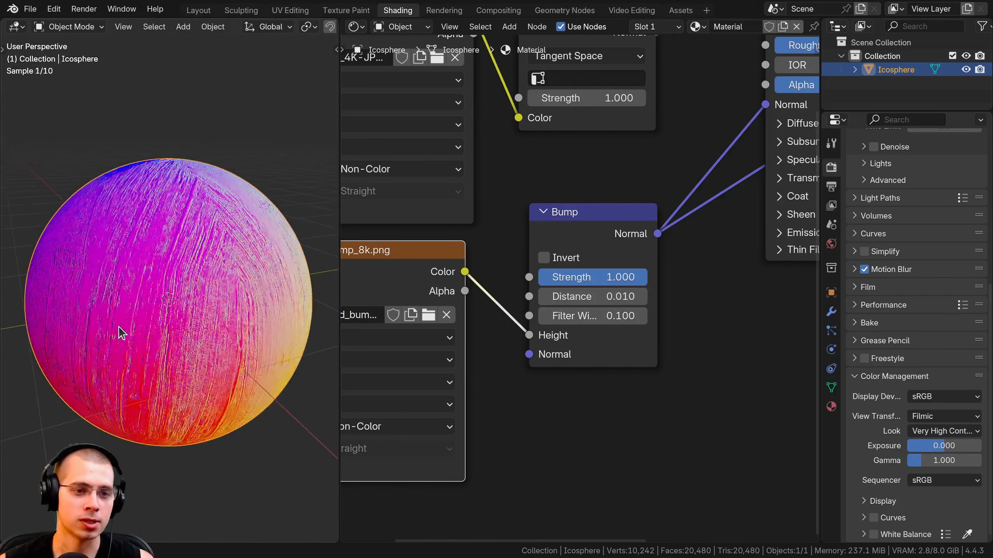
Step: Try adjusting the Bump node's Distance further and examine the previewed bump detail up close near the icosphere's pole
drag(592, 297, 632, 296)
right_click(592, 296)
middle_drag(178, 291, 201, 311)
scroll(202, 311, up, 3)
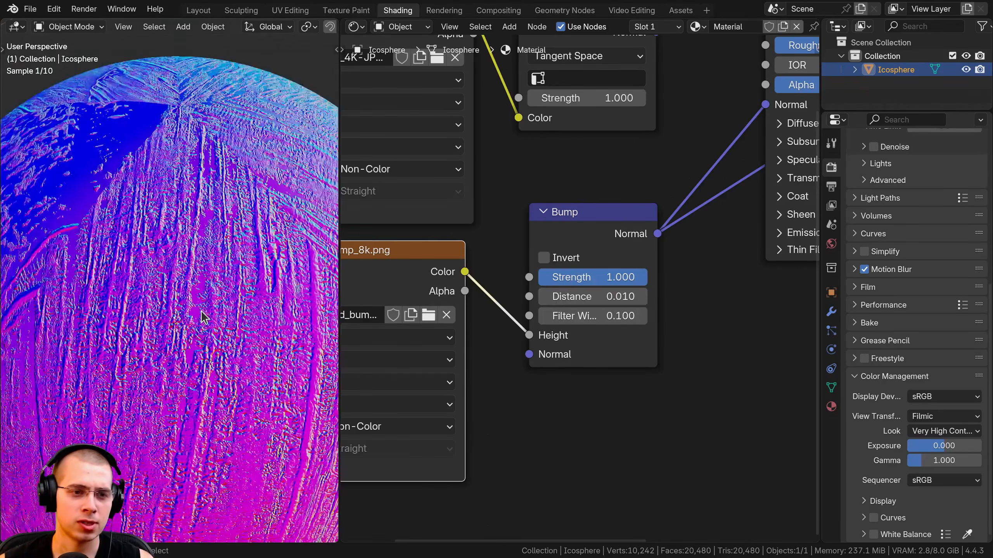
scroll(201, 311, up, 2)
middle_drag(126, 100, 145, 133)
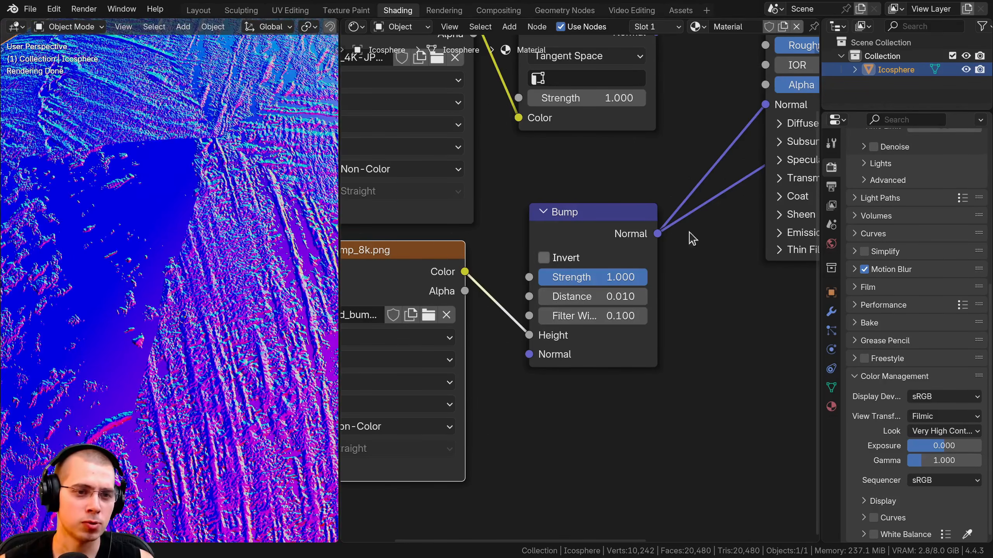
Step: Preview the Principled BSDF on the icosphere, nudge the Bump node upward and inspect the shaded wood bumps
scroll(692, 239, down, 2)
ctrl+shift+click(653, 107)
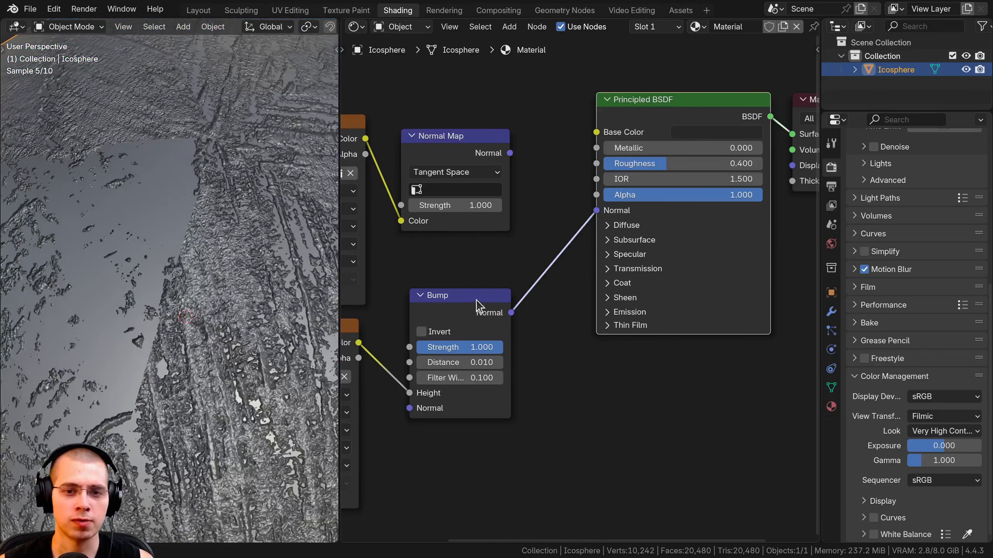
drag(476, 302, 476, 292)
scroll(195, 271, down, 5)
middle_drag(166, 264, 153, 169)
scroll(156, 275, up, 5)
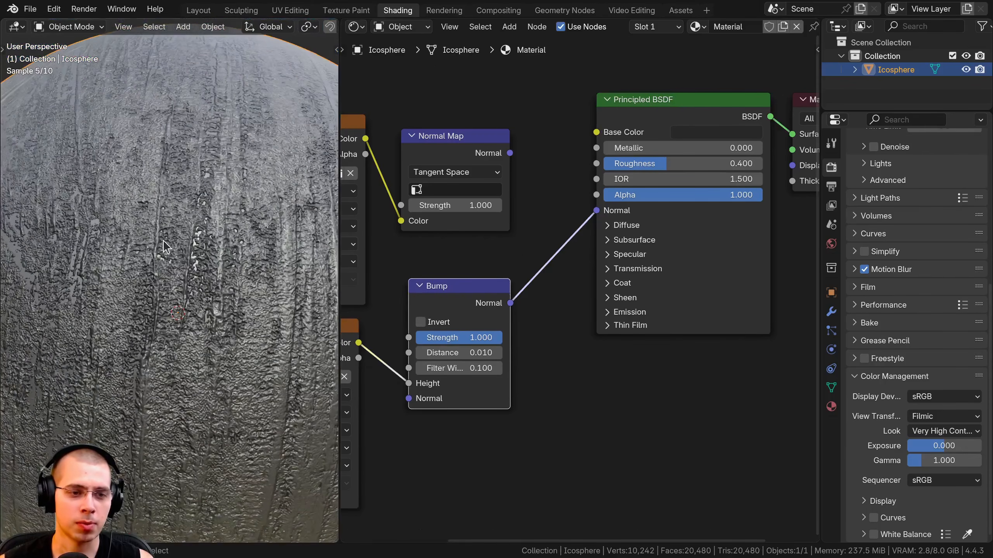
Step: Set the Bump node's Distance to 0.005
middle_drag(524, 319, 777, 251)
scroll(551, 297, up, 1)
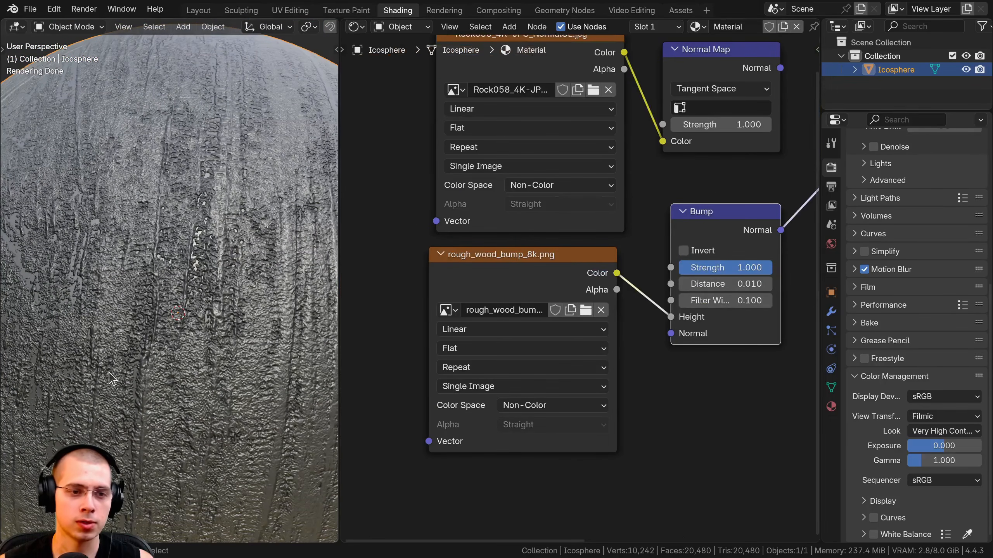
middle_drag(102, 372, 87, 372)
middle_drag(671, 332, 599, 333)
drag(654, 268, 598, 269)
drag(608, 197, 647, 377)
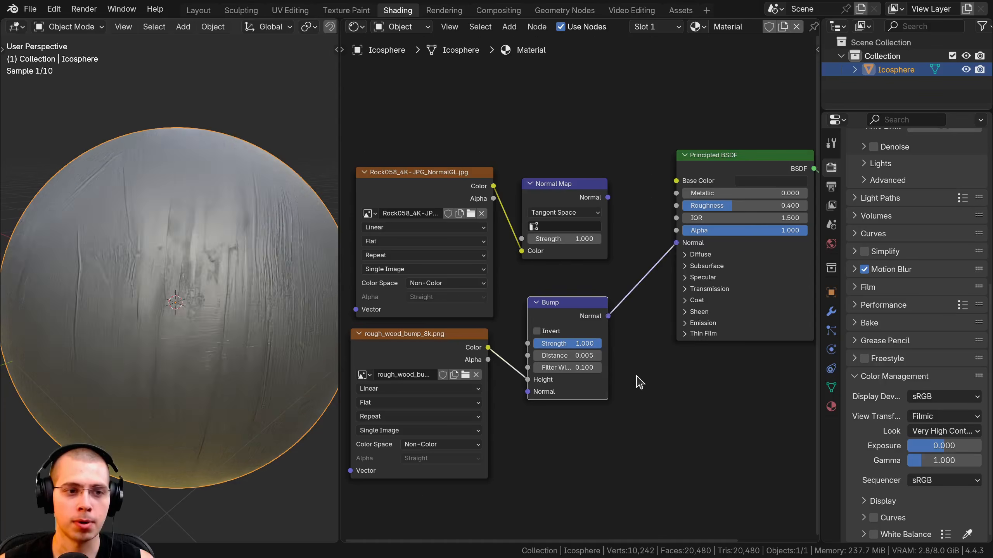
middle_drag(638, 381, 656, 372)
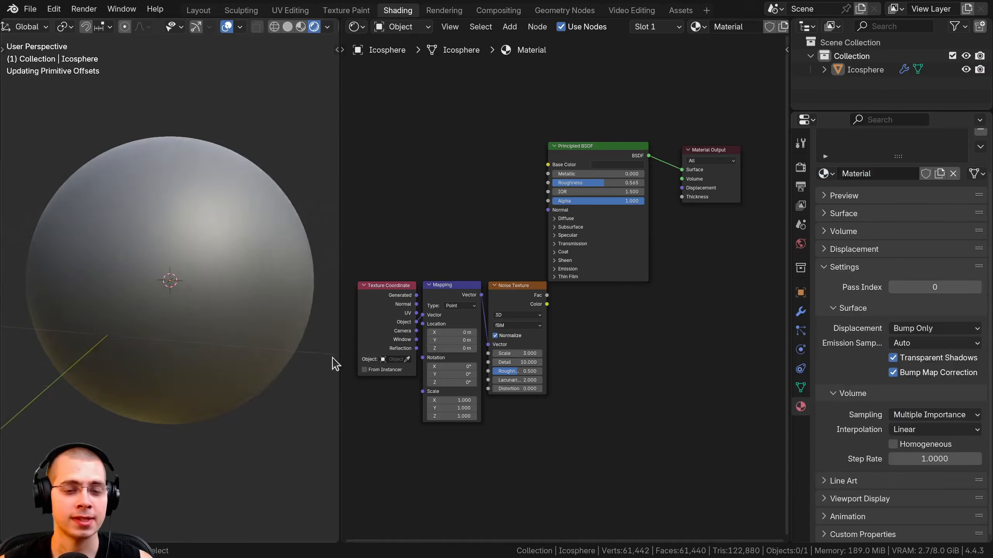
Step: Nudge the Noise Texture node down, preview its noise on the icosphere, and return the preview to the Principled BSDF
drag(512, 312, 512, 315)
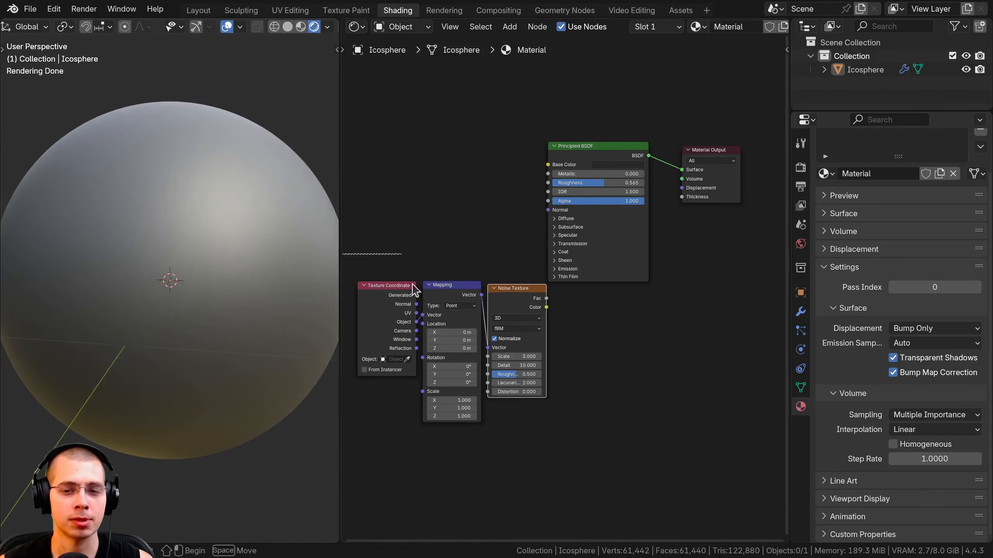
scroll(371, 426, up, 3)
ctrl+shift+click(552, 261)
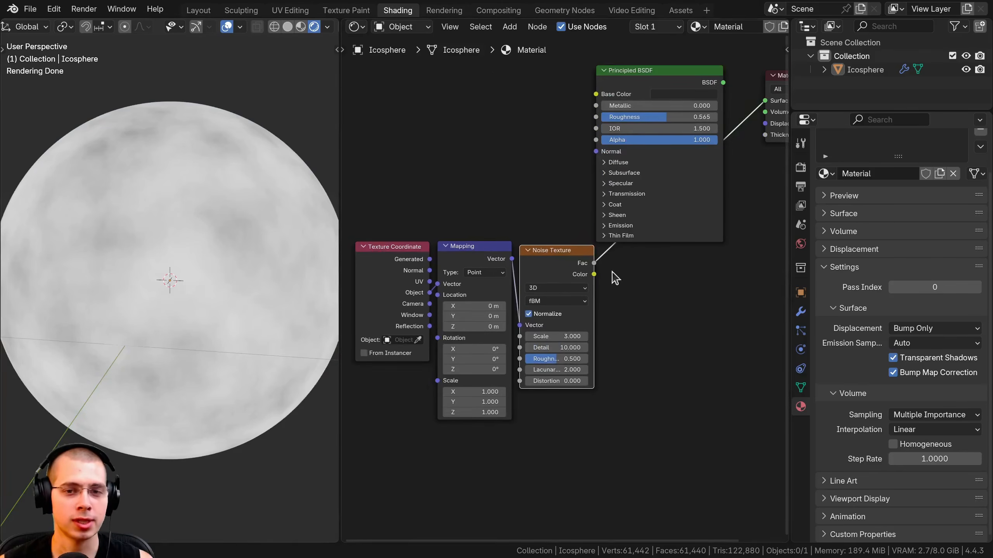
middle_drag(616, 278, 552, 311)
ctrl+shift+click(590, 102)
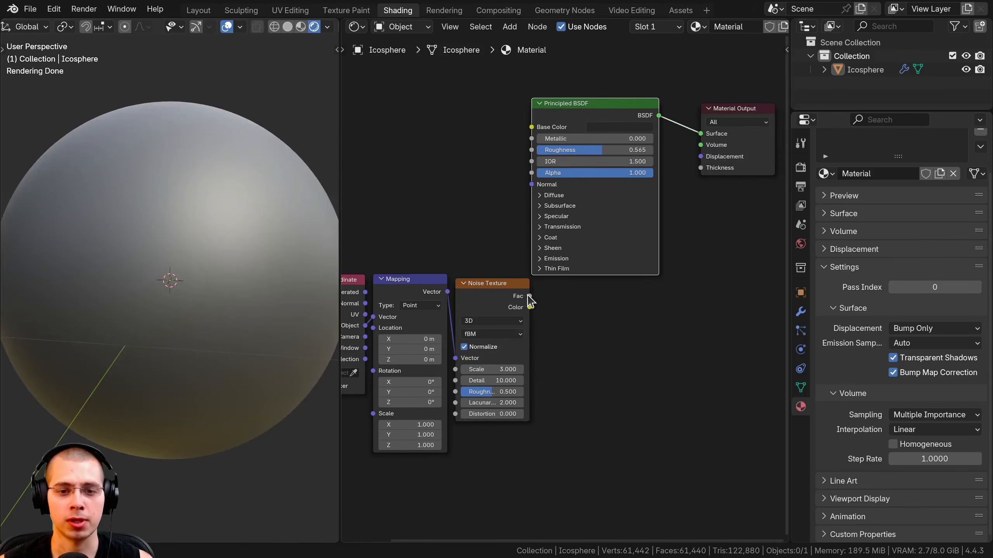
Step: Connect the Noise Texture's Fac directly to the Material Output's Displacement and shift the Principled BSDF away from the output
drag(530, 297, 701, 169)
drag(632, 133, 580, 111)
Step: Examine the icosphere's surface from several angles and distances for artifacts caused by the direct displacement connection
scroll(179, 326, down, 2)
middle_drag(179, 326, 191, 306)
scroll(191, 303, up, 2)
shift+middle_drag(187, 268, 178, 305)
scroll(168, 297, up, 2)
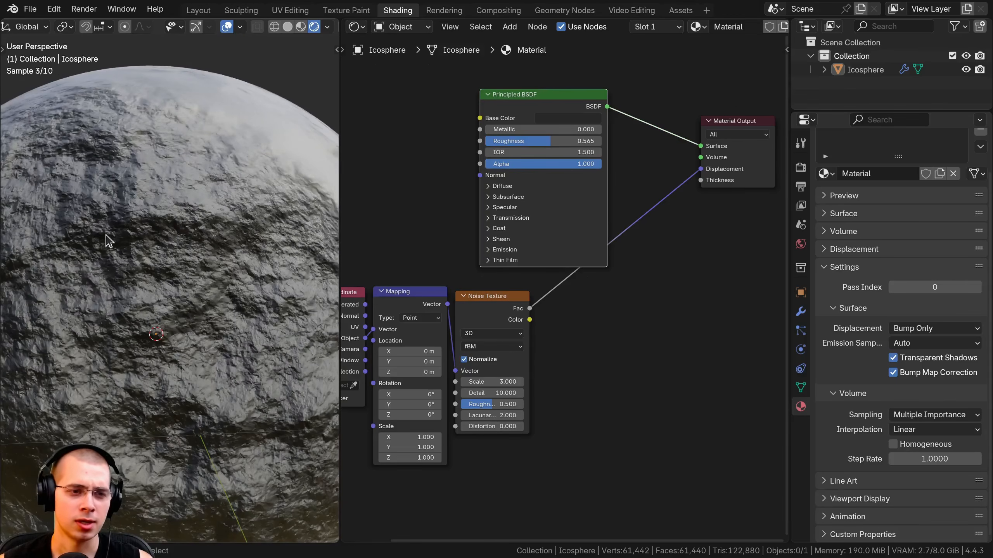
scroll(164, 249, down, 4)
scroll(162, 311, up, 3)
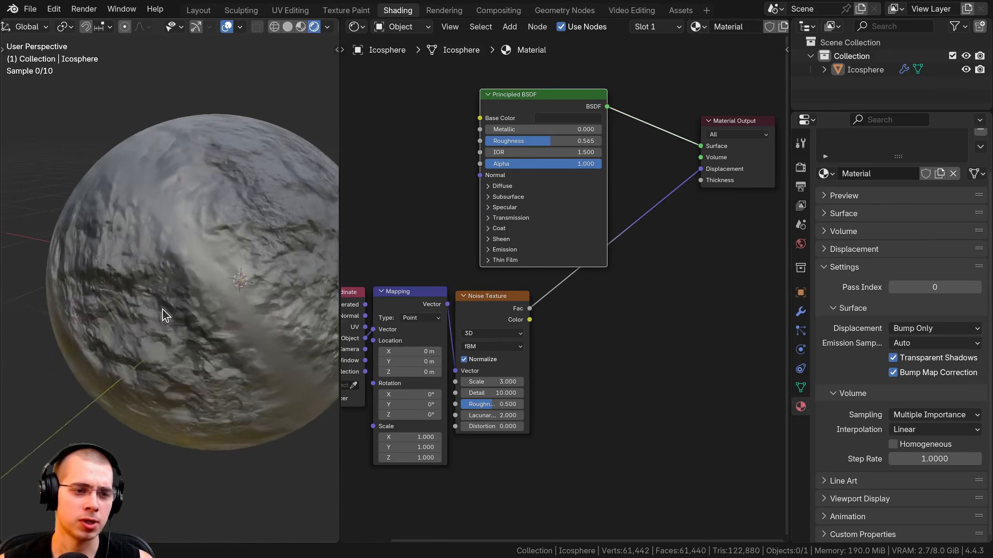
click(142, 201)
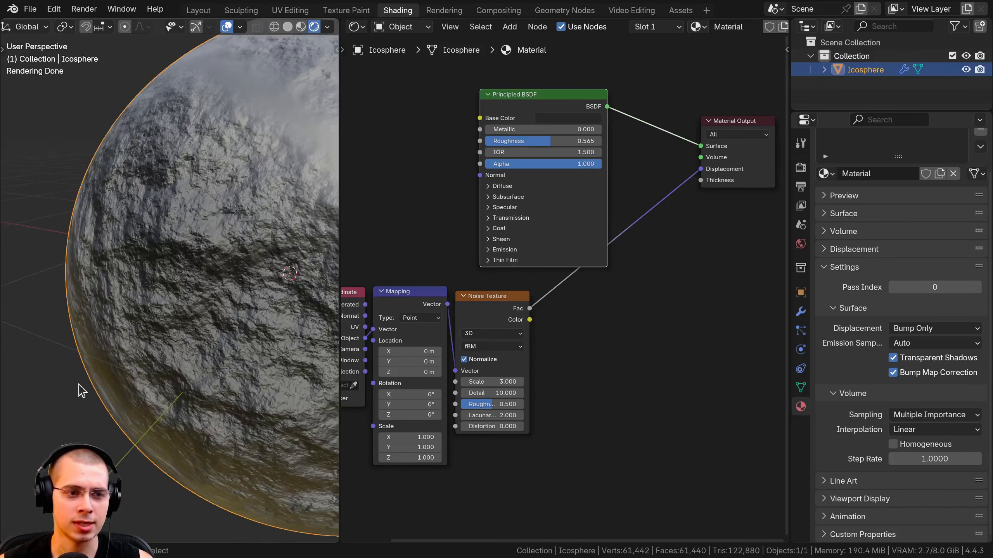
scroll(165, 238, down, 3)
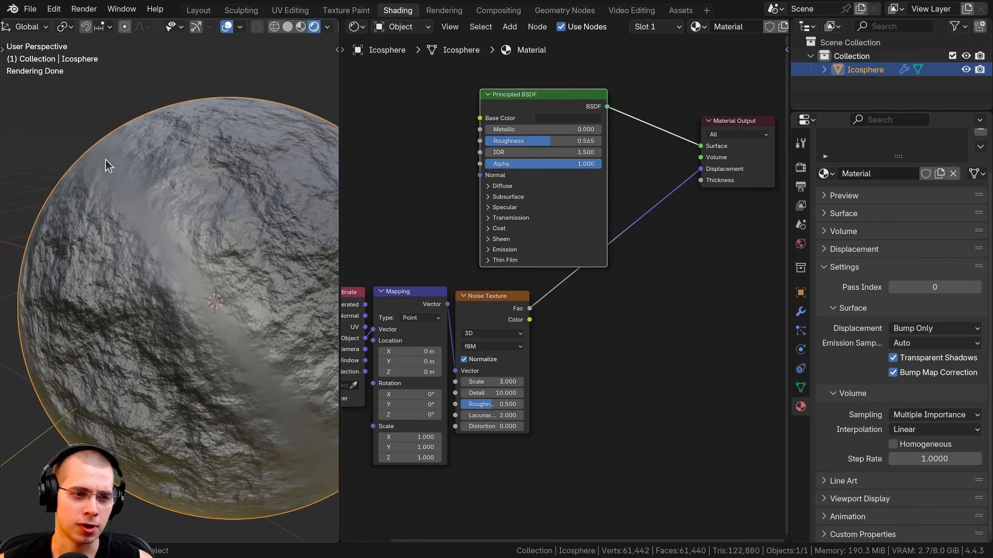
scroll(489, 309, up, 4)
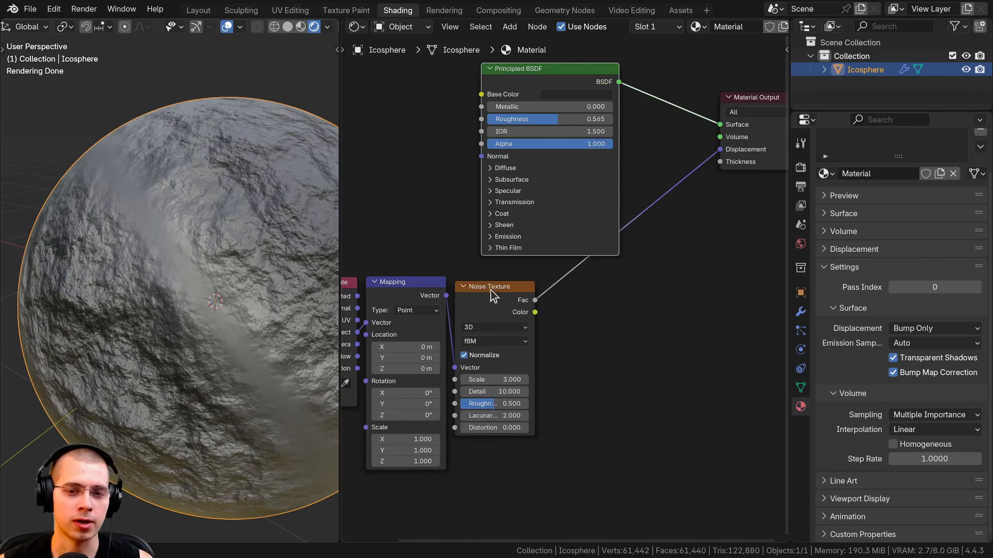
Step: Insert a Displacement node on the link between the Noise Texture and the Material Output
click(486, 309)
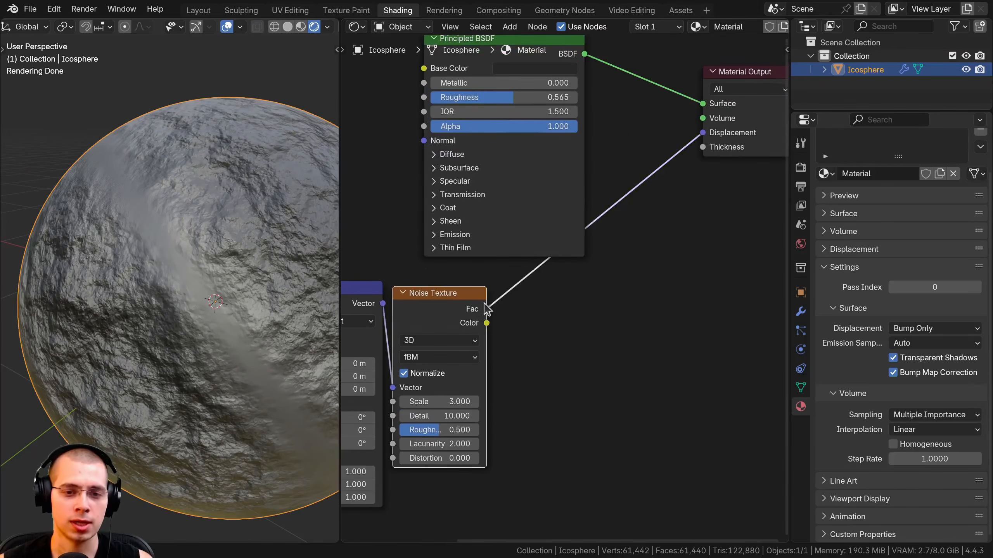
middle_drag(486, 309, 445, 350)
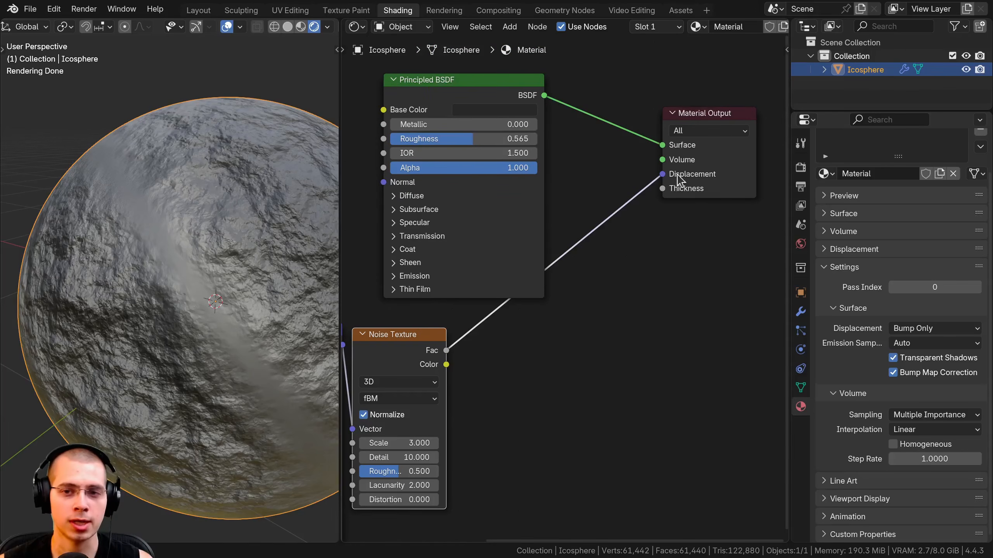
middle_drag(361, 195, 522, 202)
scroll(522, 202, up, 3)
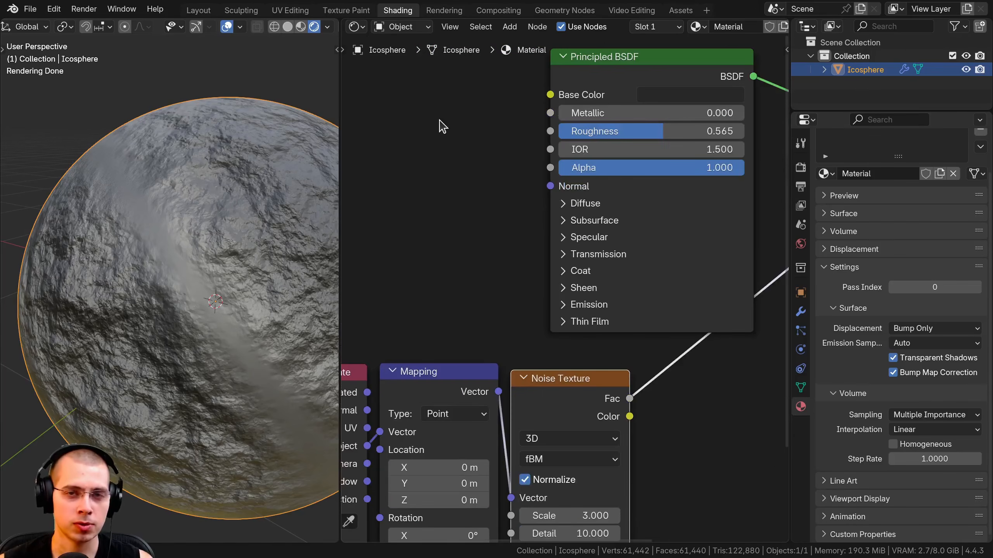
scroll(515, 201, down, 2)
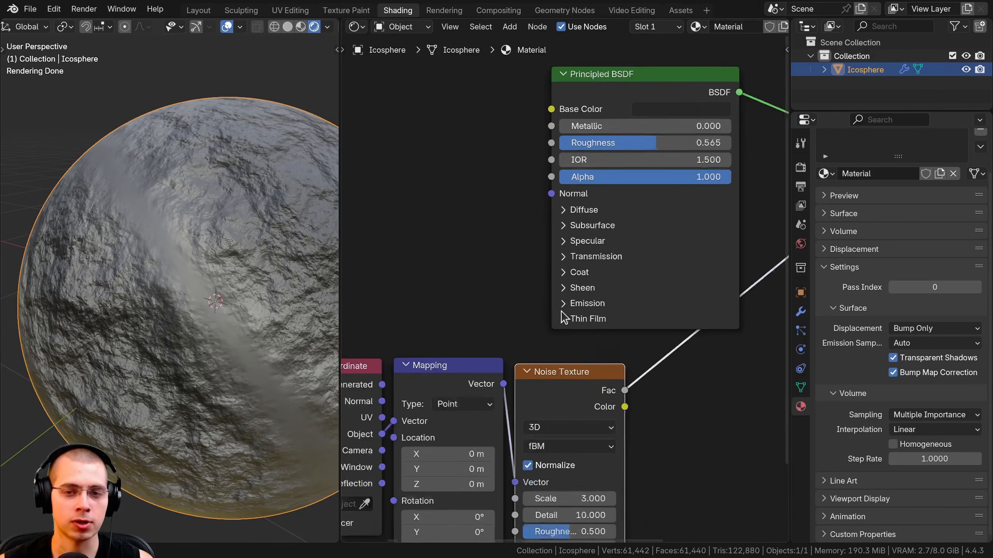
key(shift+a)
text(ds)
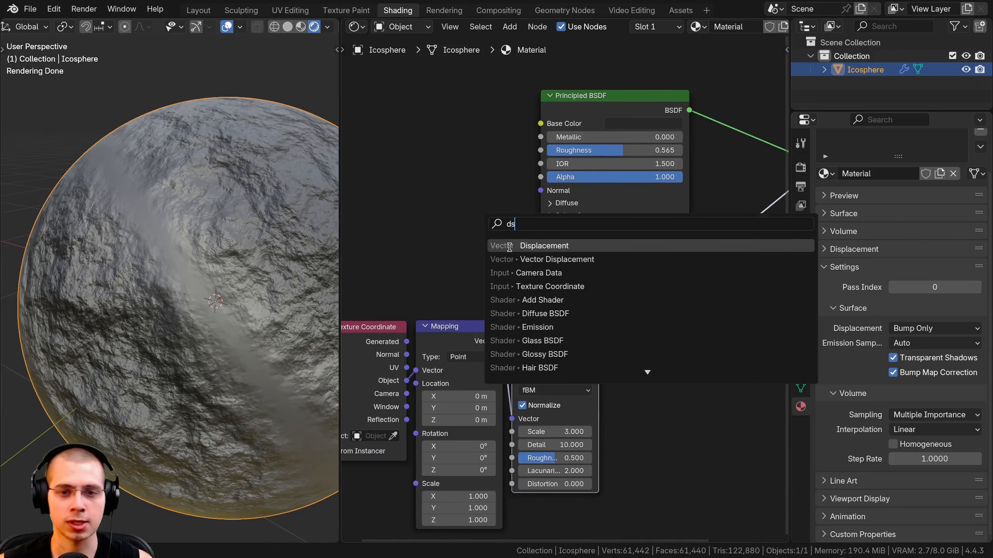
click(510, 247)
click(624, 307)
Step: Move the Noise Texture's Fac link from the Displacement node's Normal to its Height and nudge the node away
middle_drag(634, 367, 625, 291)
scroll(626, 290, up, 3)
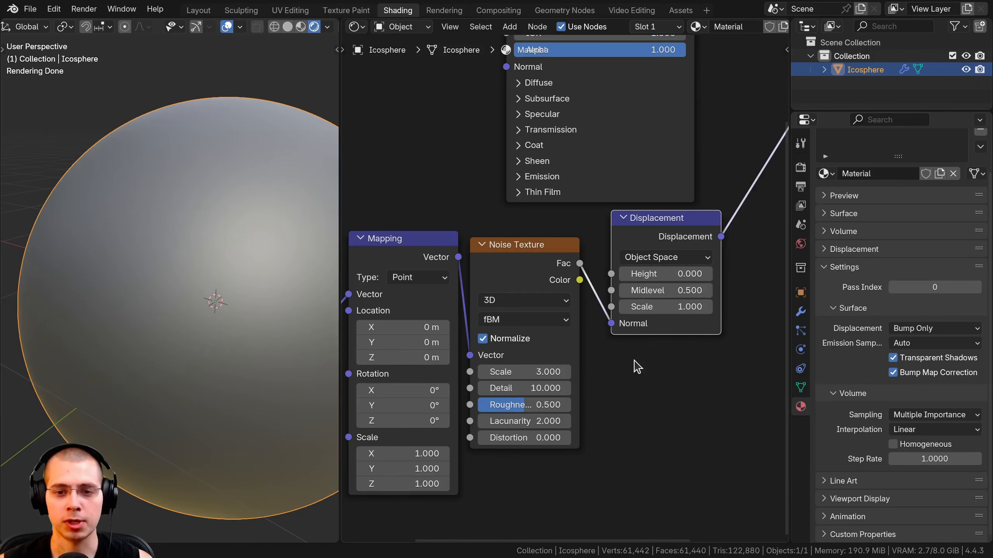
drag(608, 268, 610, 272)
drag(638, 243, 656, 249)
Step: Set the Displacement node's Scale to 0.220
scroll(157, 311, down, 2)
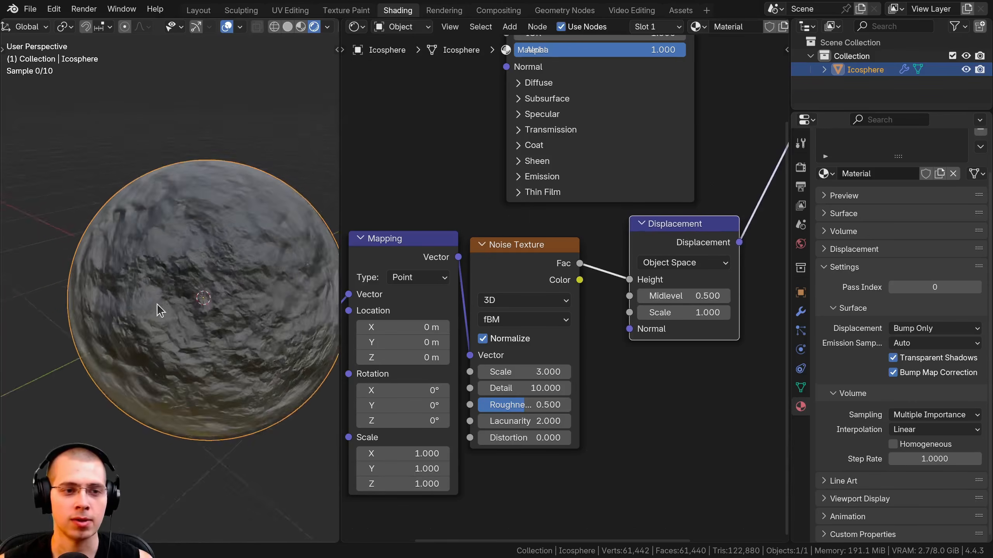
middle_drag(157, 311, 254, 289)
scroll(287, 287, up, 1)
drag(688, 312, 658, 313)
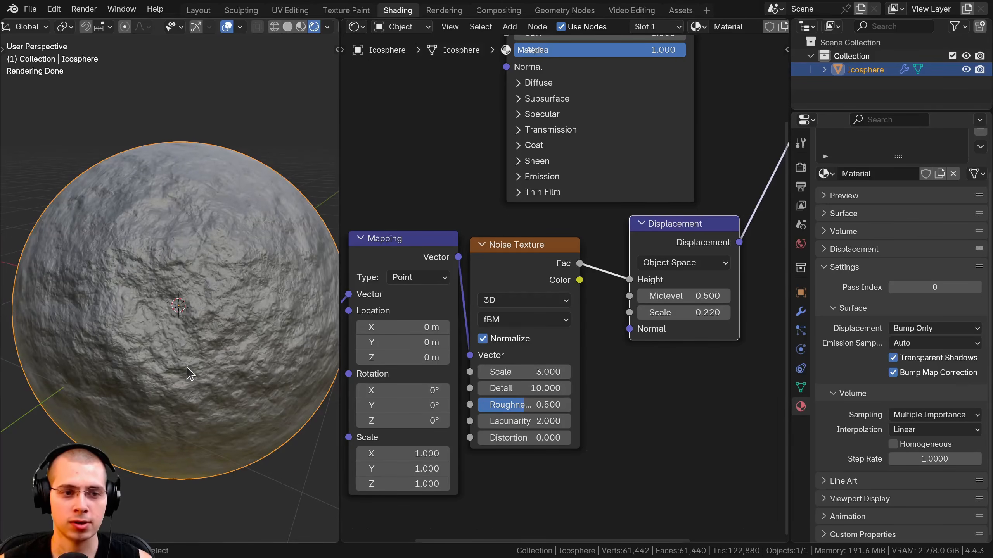
Step: Inspect the bumps and silhouette of the icosphere up close, and deselect it
scroll(177, 299, down, 1)
middle_drag(178, 299, 172, 270)
scroll(172, 294, up, 2)
middle_drag(239, 328, 261, 248)
scroll(261, 248, up, 1)
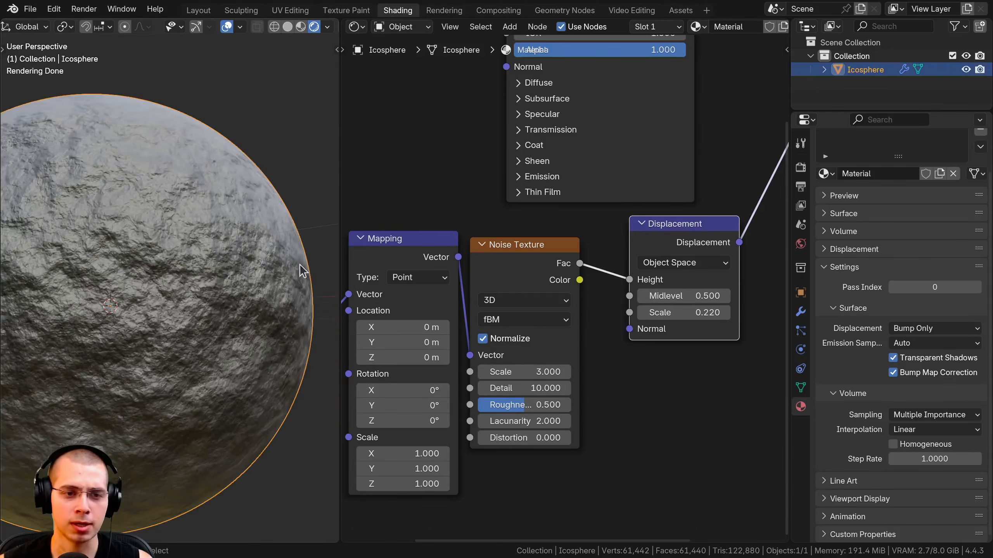
key(alt+a)
Step: Locate the Displacement method in the material's Surface settings and list its options
scroll(878, 258, up, 3)
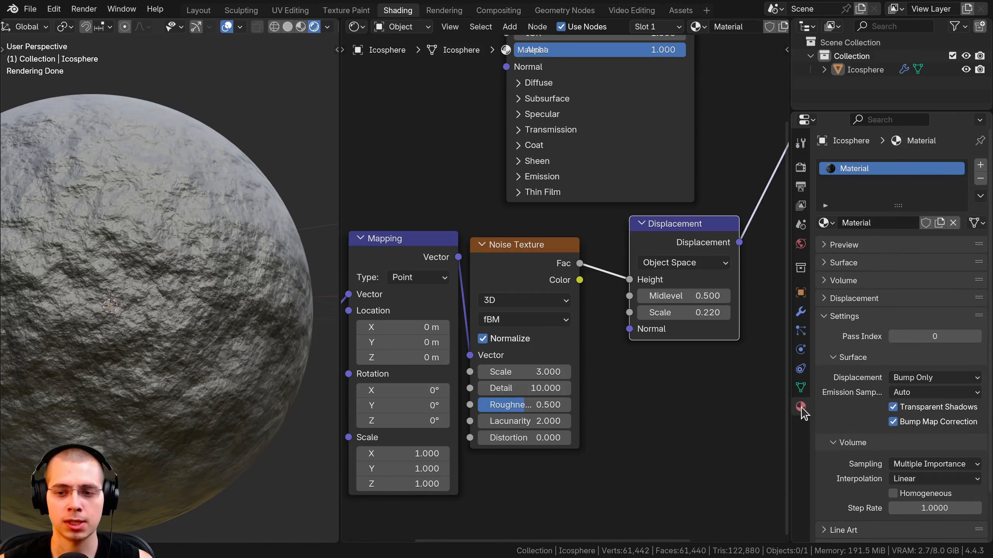
scroll(904, 248, down, 3)
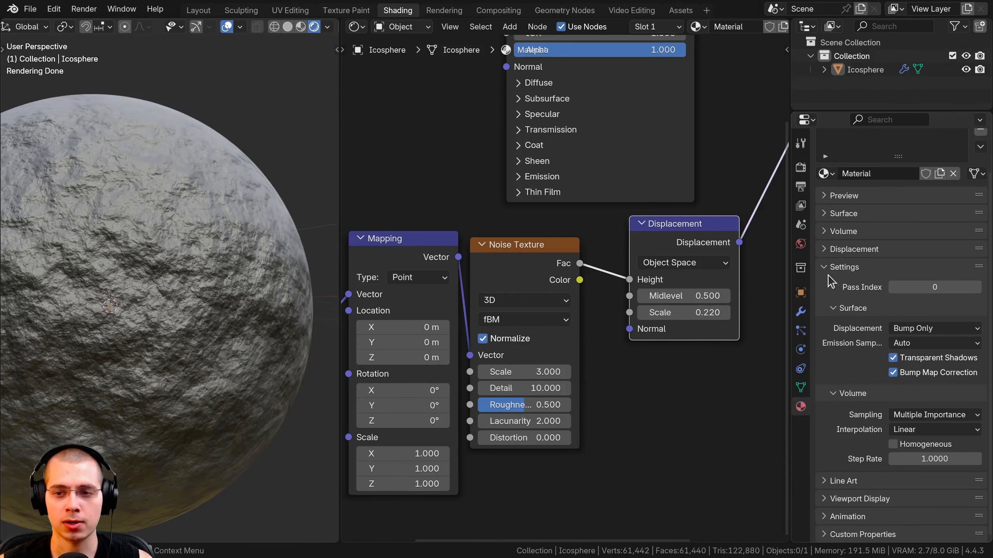
click(832, 309)
scroll(833, 315, up, 3)
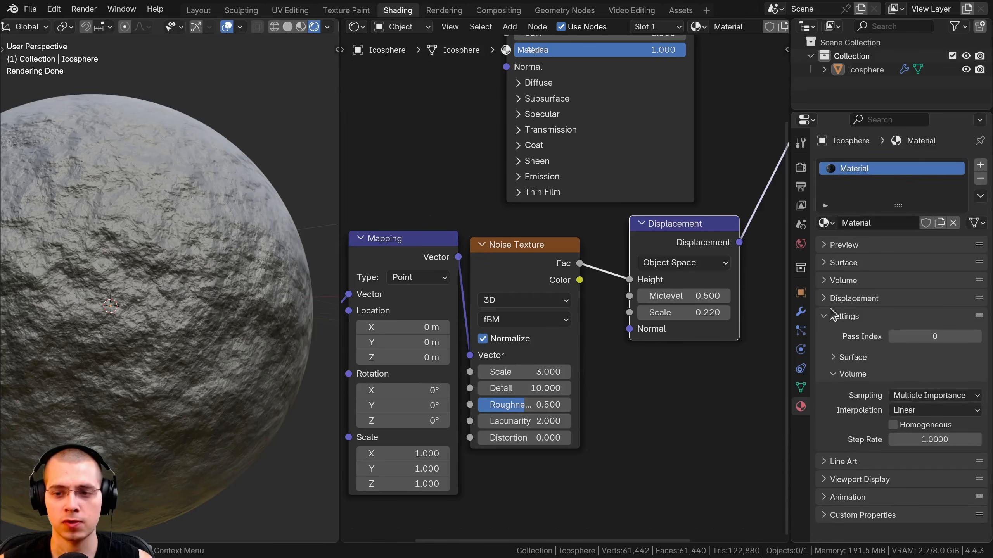
click(837, 358)
scroll(856, 380, down, 3)
click(928, 330)
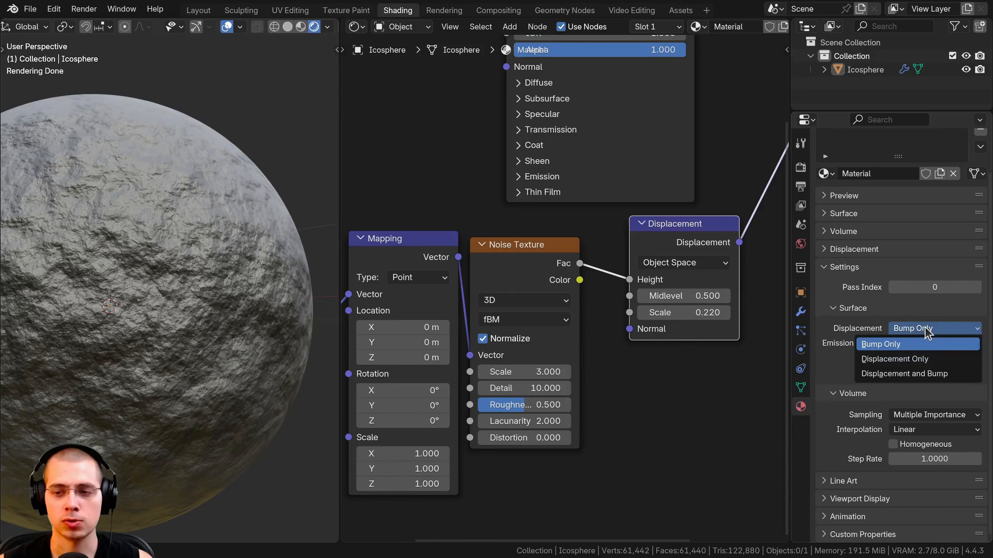
Step: Try the material's Displacement method as Displacement Only and check the icosphere's shape
middle_drag(262, 375, 290, 376)
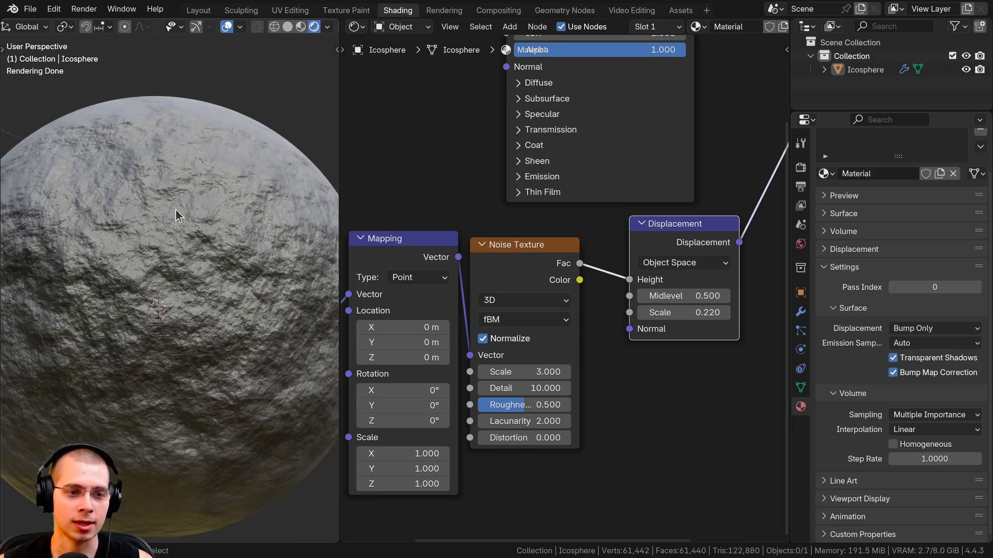
middle_drag(514, 67, 512, 113)
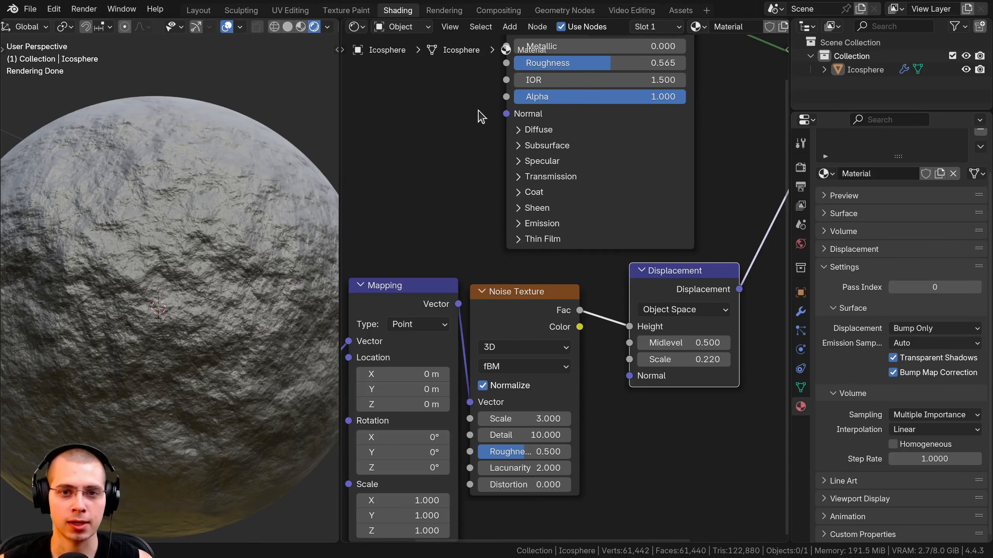
click(912, 330)
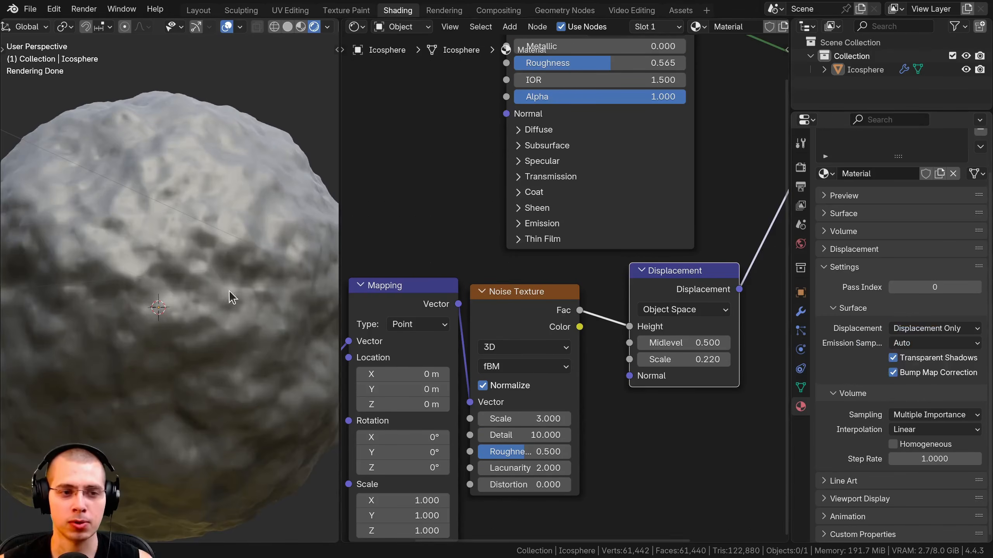
scroll(189, 186, up, 1)
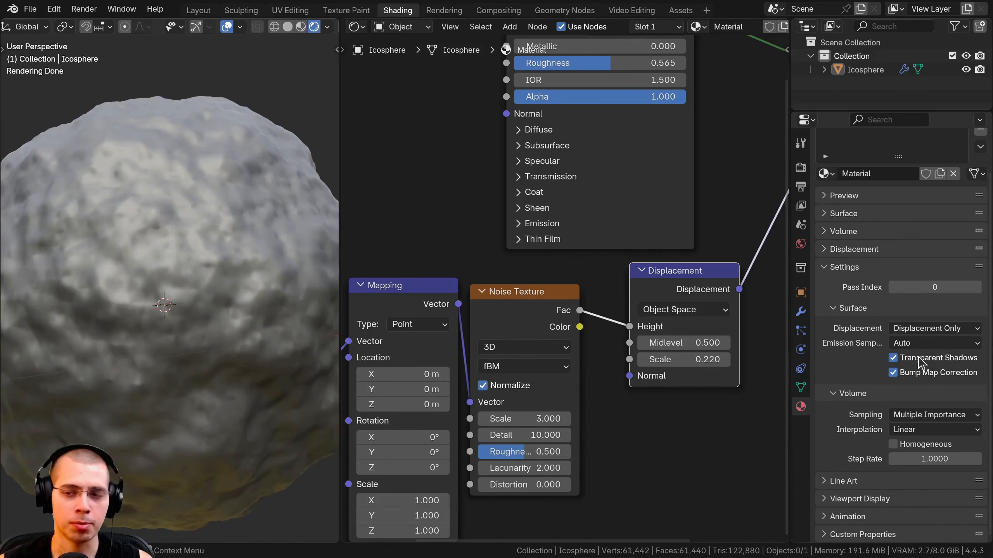
Step: Set the material's Displacement method to Displacement and Bump and check the icosphere's surface
click(927, 329)
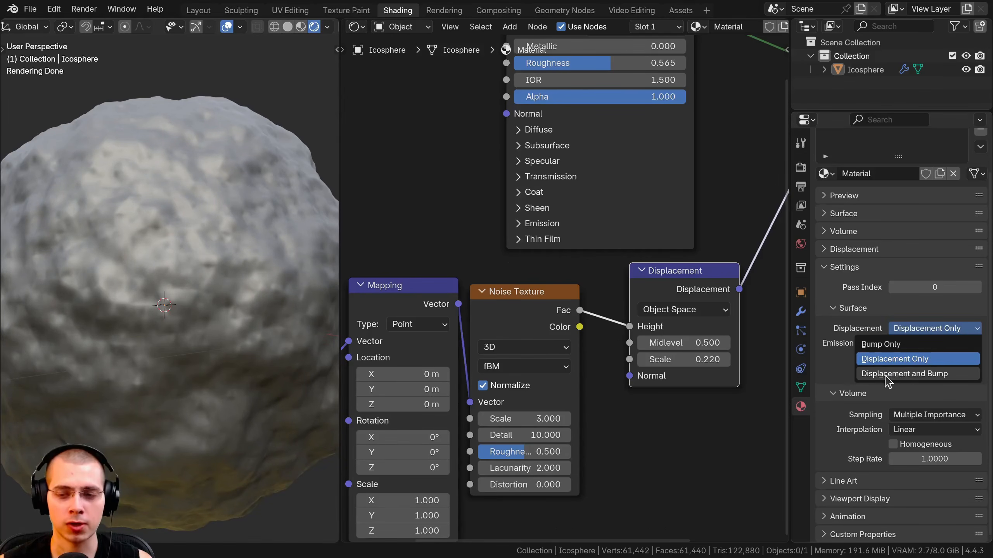
click(901, 375)
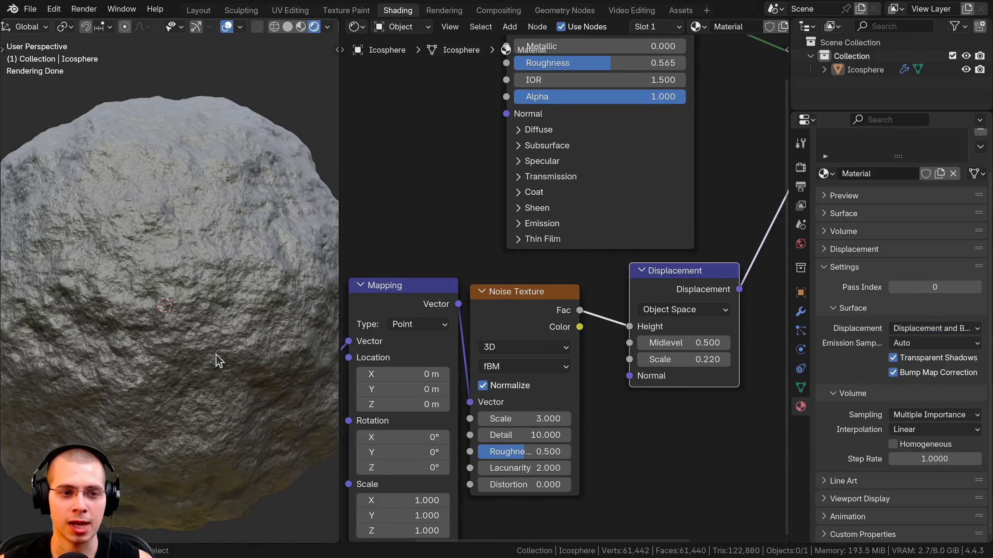
scroll(212, 215, up, 1)
Step: Set the Displacement node's Scale to 0.150 and try a much higher Midlevel
scroll(161, 164, down, 5)
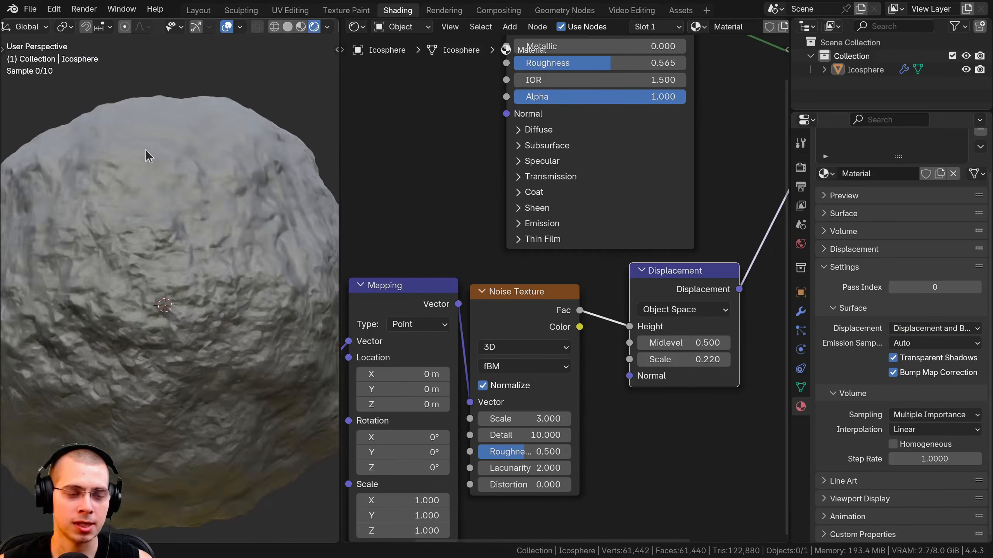
drag(684, 360, 743, 343)
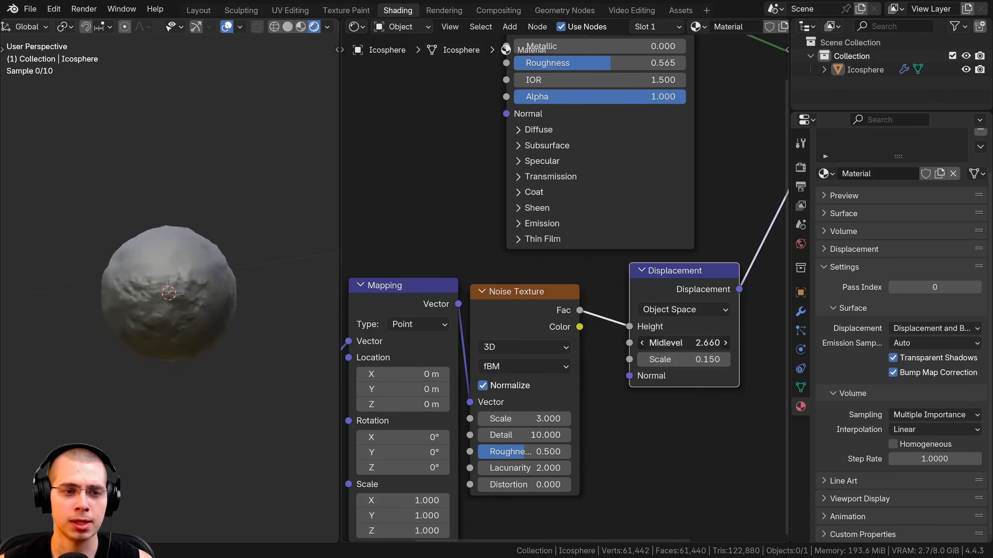
right_click(684, 342)
Step: Select the icosphere and try different Midlevel values on the Displacement node, comparing the surface with the original outline
click(211, 259)
middle_drag(232, 192, 237, 215)
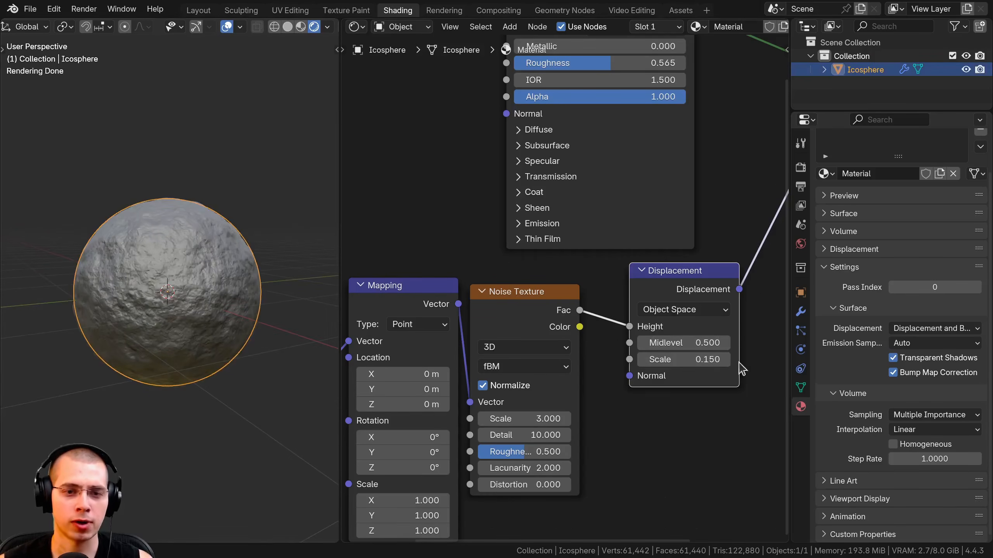
mouse_move(693, 344)
mouse_down()
mouse_move(762, 344)
mouse_move(697, 344)
mouse_up()
right_click(693, 343)
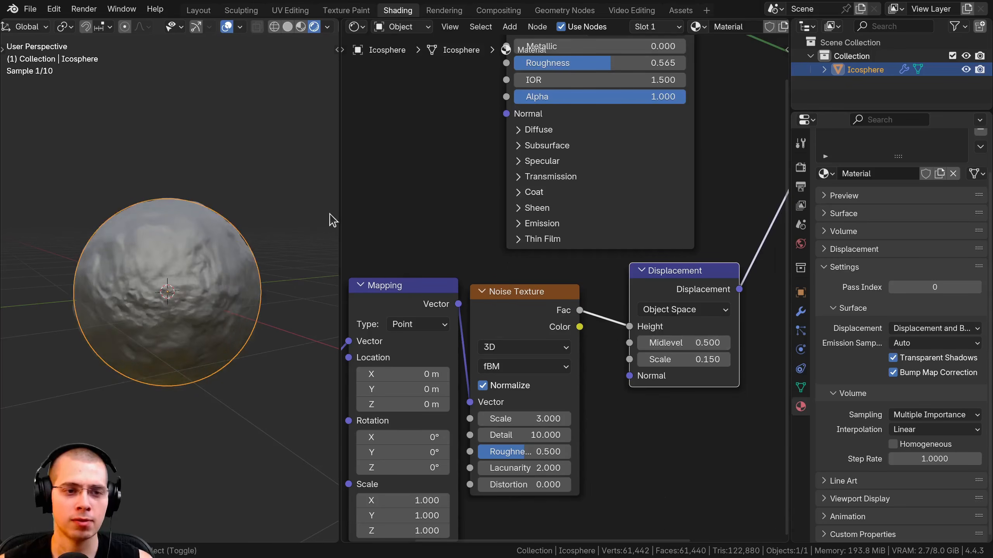
scroll(248, 173, up, 4)
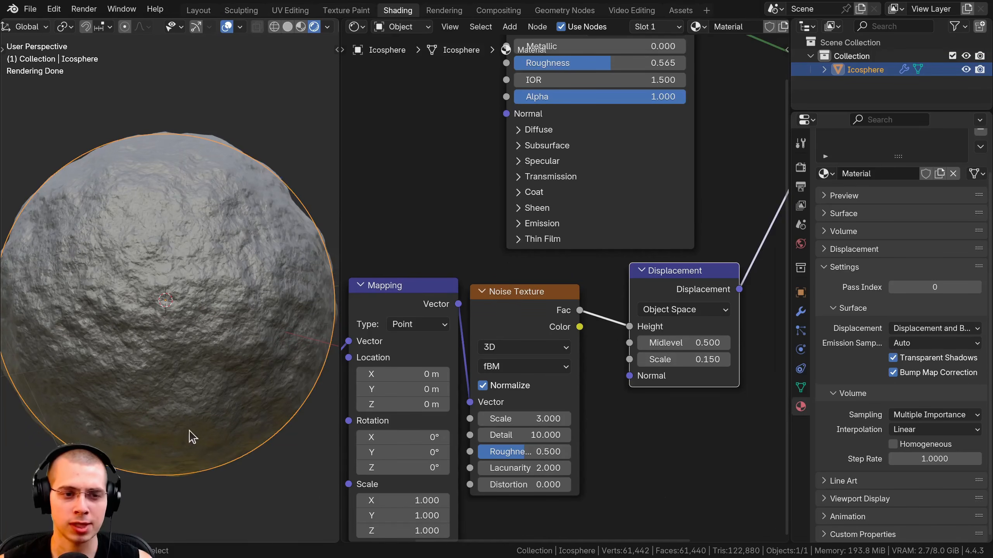
scroll(159, 368, down, 1)
mouse_move(673, 343)
mouse_down()
mouse_move(727, 344)
mouse_move(645, 344)
mouse_move(661, 344)
mouse_up()
Step: Insert a Brightness/Contrast node between the Noise Texture's Fac output and the Displacement node's Height input
scroll(564, 289, down, 2)
key(shift+a)
click(503, 295)
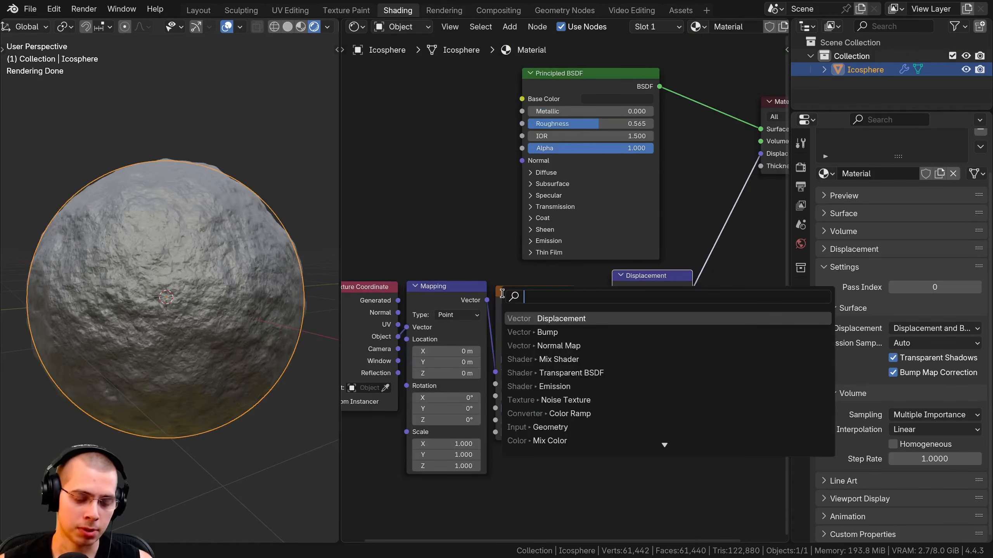
text(bi)
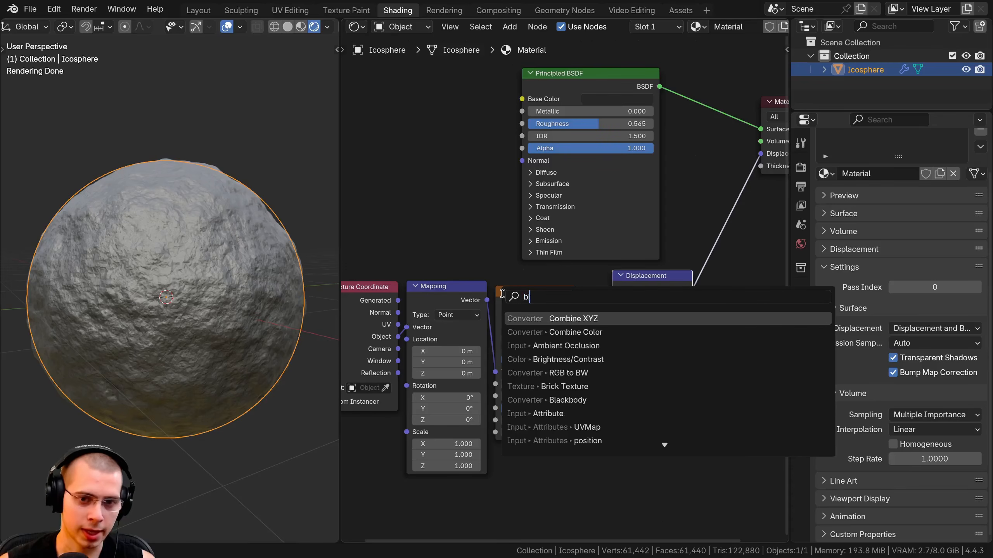
key(BackSpace)
text(r)
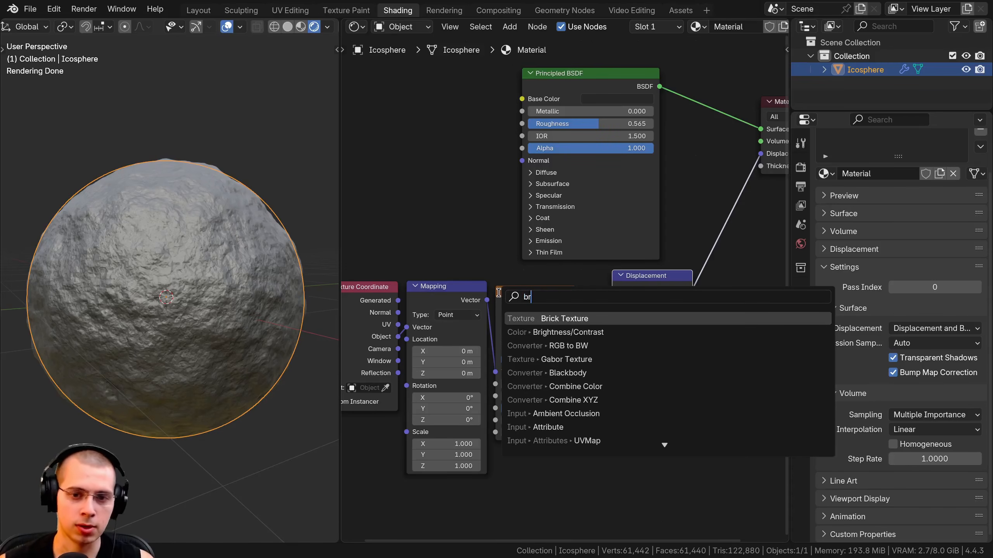
click(568, 332)
click(579, 331)
scroll(579, 331, up, 1)
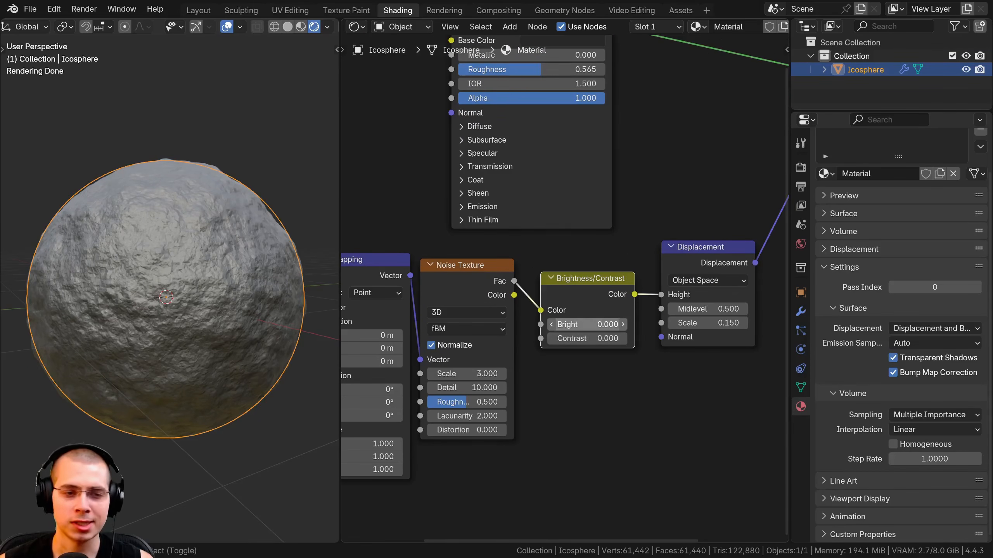
Step: Set the Brightness/Contrast node's Bright value to 4.090 and compare the displaced surface with the icosphere's original outline
drag(587, 325, 688, 325)
scroll(262, 410, down, 1)
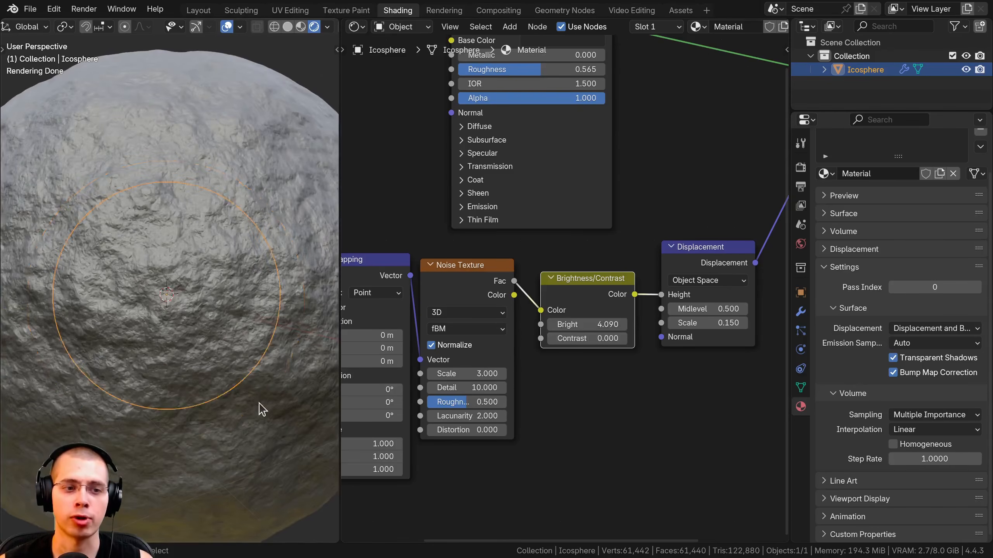
scroll(263, 410, down, 1)
middle_drag(524, 338, 486, 334)
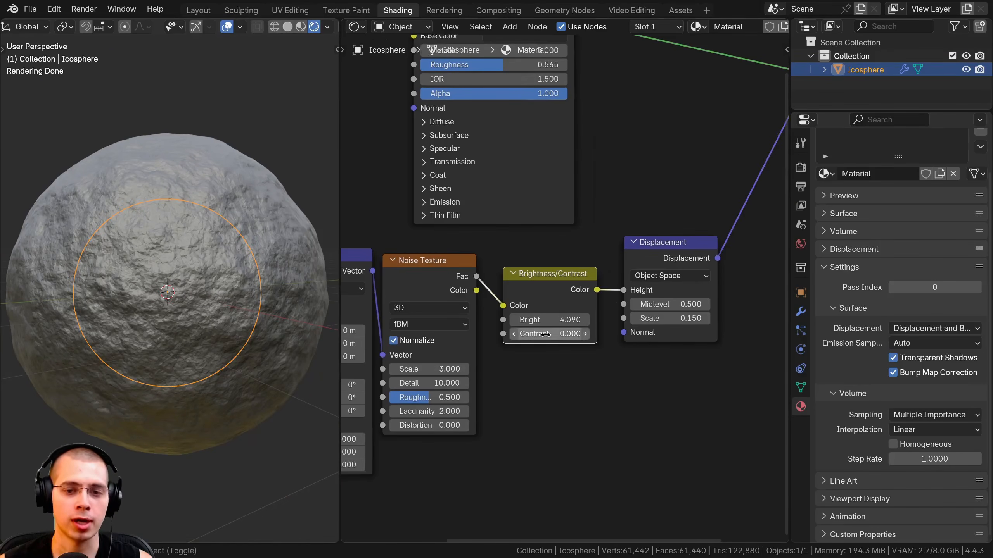
Step: Raise the Displacement node's Midlevel to compensate for the brighter noise and check the icosphere's surface
drag(688, 305, 822, 305)
scroll(513, 381, up, 2)
drag(562, 326, 561, 325)
middle_drag(244, 300, 251, 329)
drag(516, 296, 510, 288)
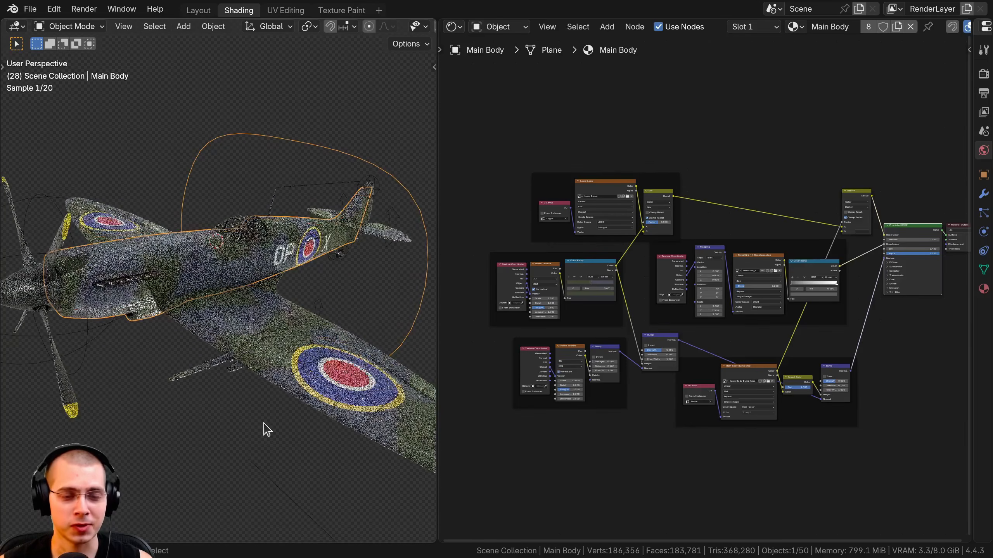
Step: Examine the aircraft model's painted wing and fuselage from several angles, including the panel lines near the cockpit
middle_drag(274, 376, 301, 370)
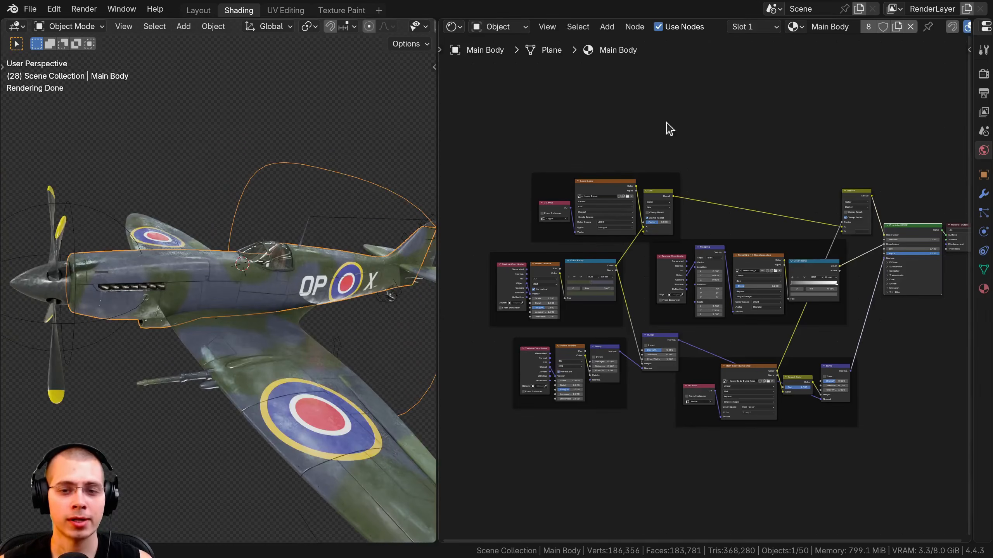
middle_drag(332, 239, 288, 440)
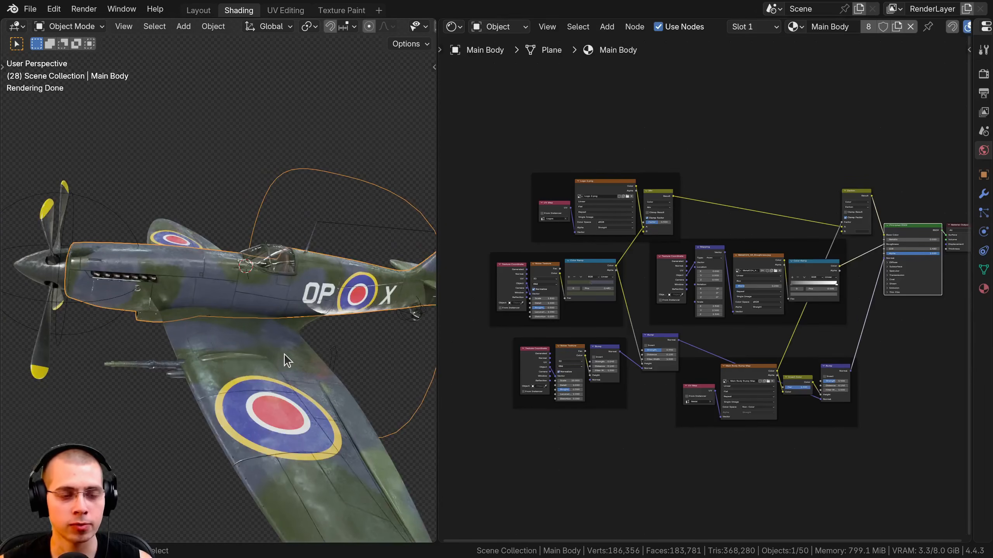
scroll(291, 358, up, 5)
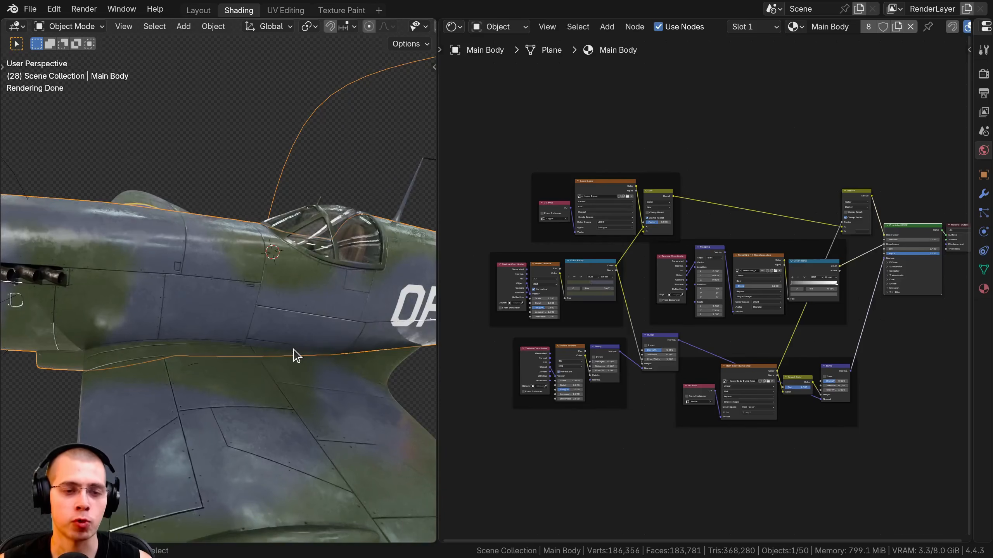
middle_drag(284, 313, 314, 251)
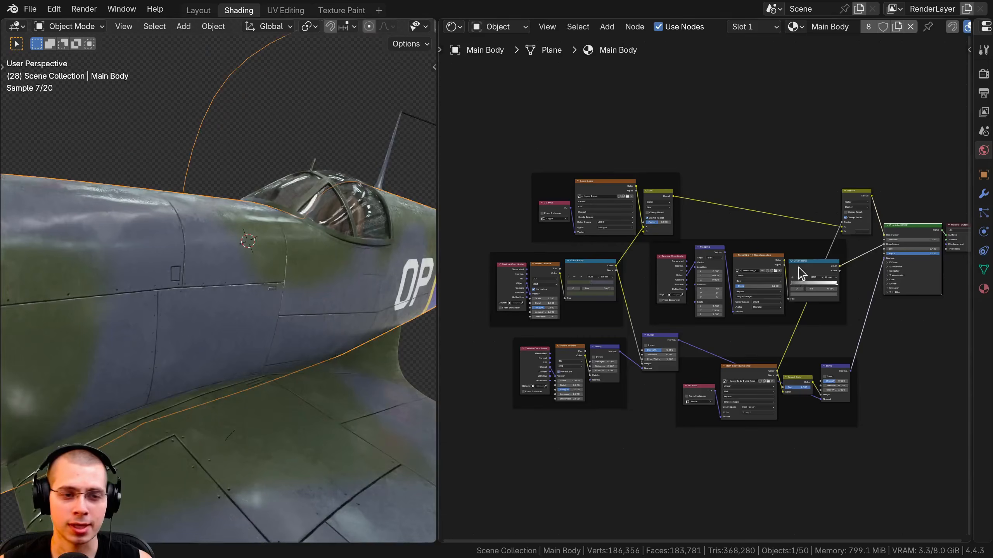
Step: Enlarge the node editor and look over the Main Body material's node groups feeding the Principled BSDF
scroll(798, 266, up, 1)
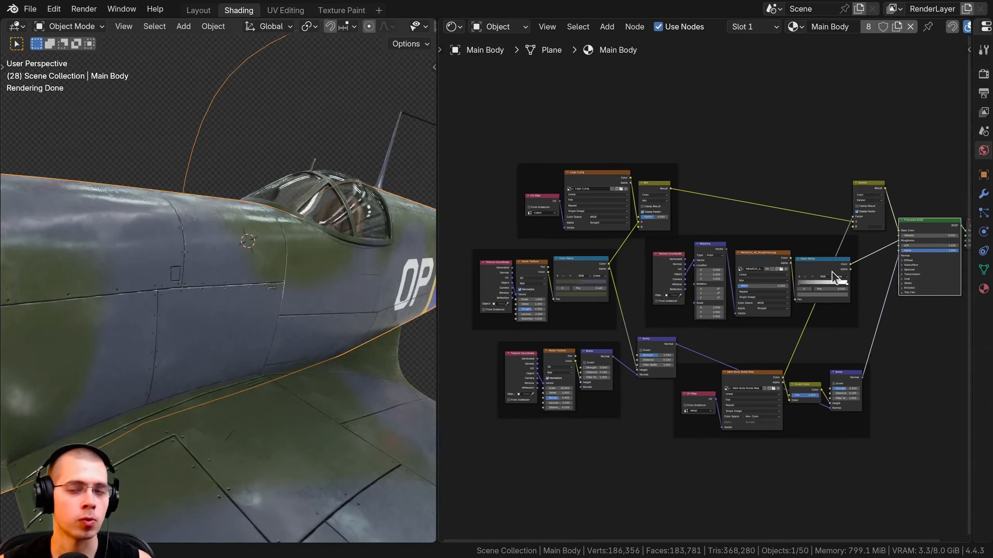
scroll(790, 202, up, 1)
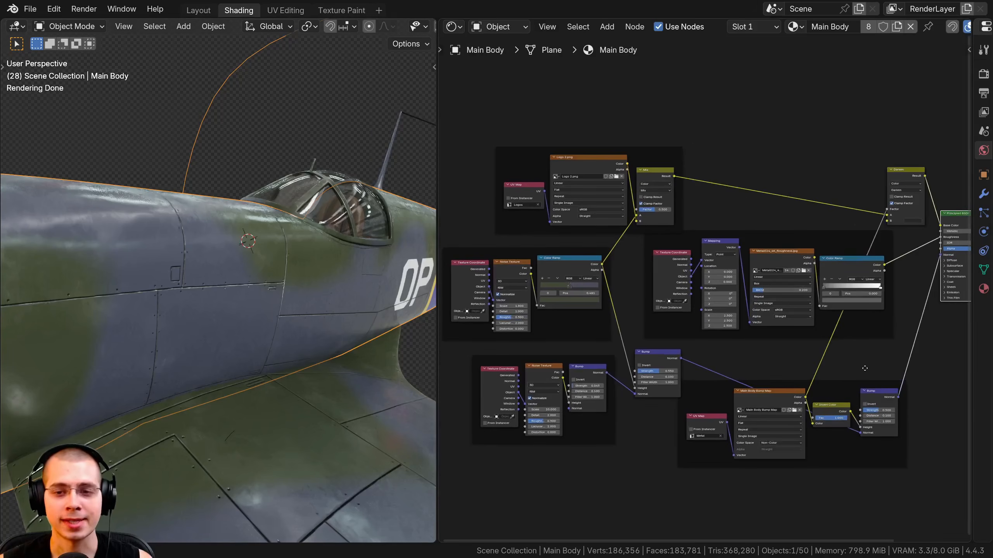
key(a)
drag(438, 232, 299, 232)
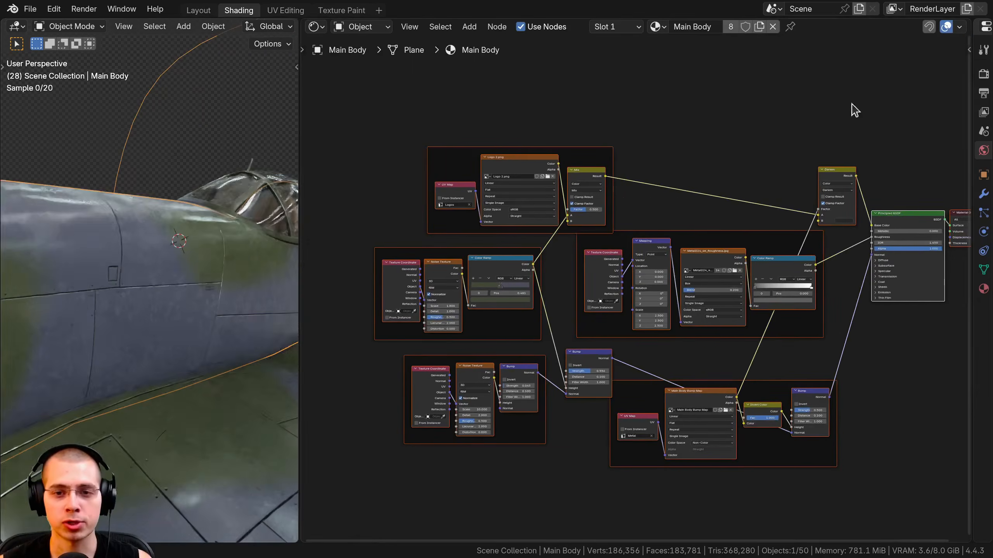
scroll(715, 257, up, 5)
mouse_move(713, 252)
mouse_down()
mouse_move(686, 261)
mouse_move(714, 221)
mouse_move(711, 249)
mouse_up()
scroll(715, 249, down, 5)
middle_drag(716, 249, 534, 251)
scroll(643, 269, down, 2)
scroll(645, 274, up, 1)
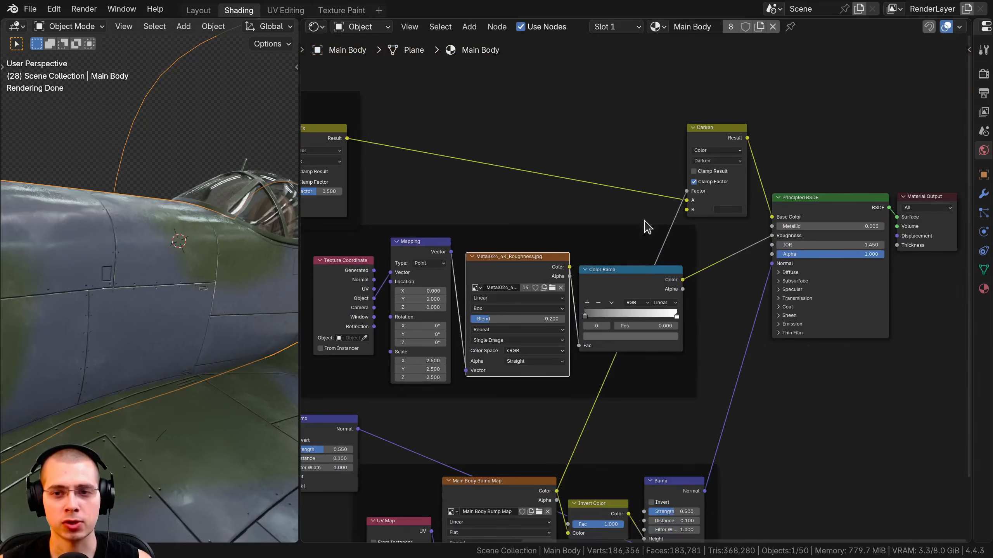
Step: Preview the roughness Color Ramp output on the fuselage in a widened 3D viewport
ctrl+shift+click(625, 281)
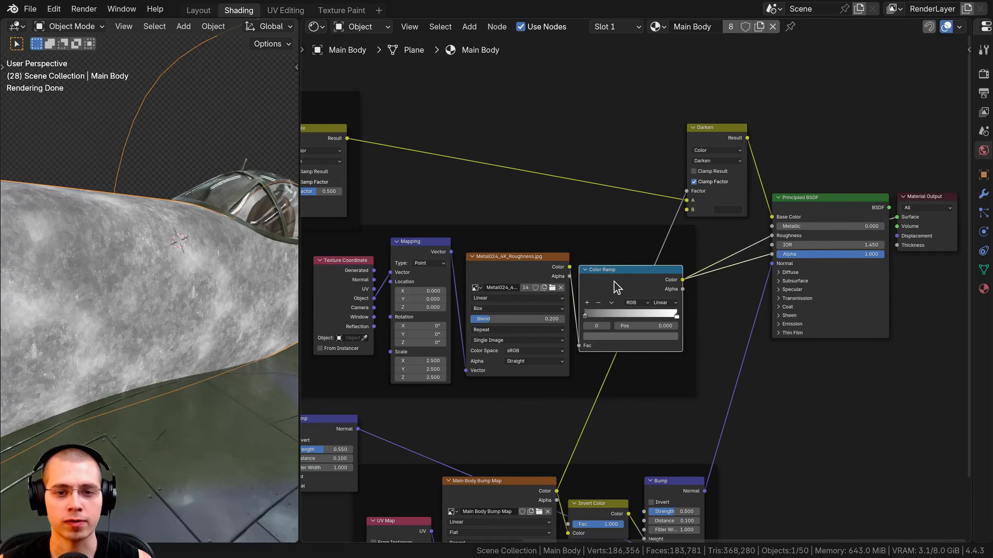
scroll(615, 281, up, 4)
drag(614, 280, 625, 275)
scroll(232, 267, down, 3)
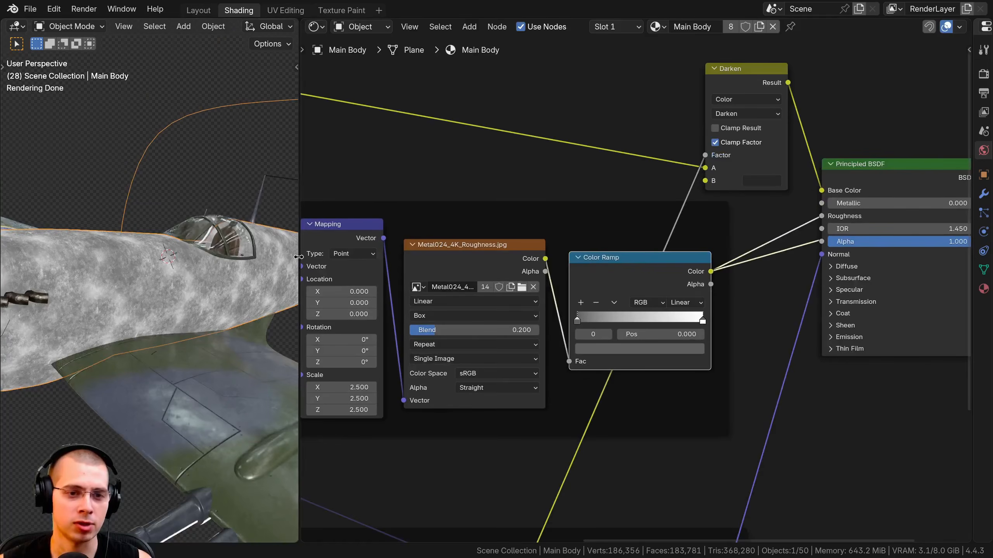
drag(298, 257, 476, 257)
middle_drag(276, 284, 297, 266)
scroll(795, 258, down, 2)
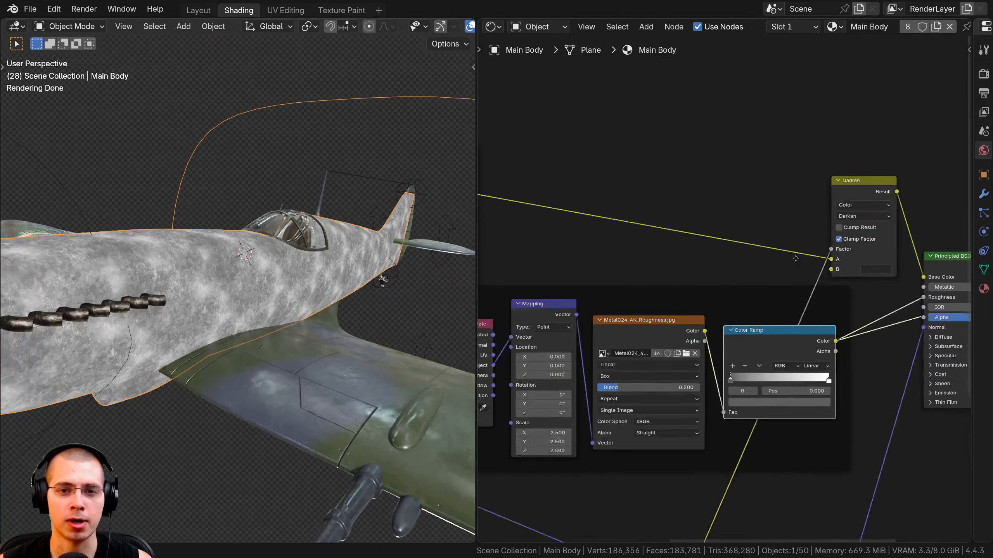
Step: Preview the Logo 2.png texture alone and examine the markings on the side of the fuselage
middle_drag(795, 259, 629, 270)
ctrl+shift+click(636, 195)
scroll(231, 298, up, 4)
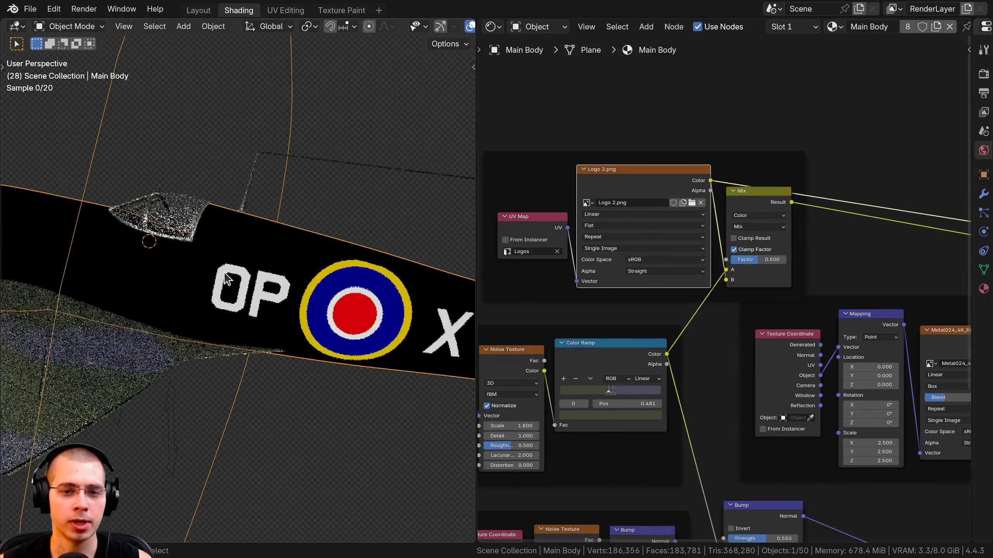
scroll(569, 194, up, 2)
middle_drag(276, 289, 184, 228)
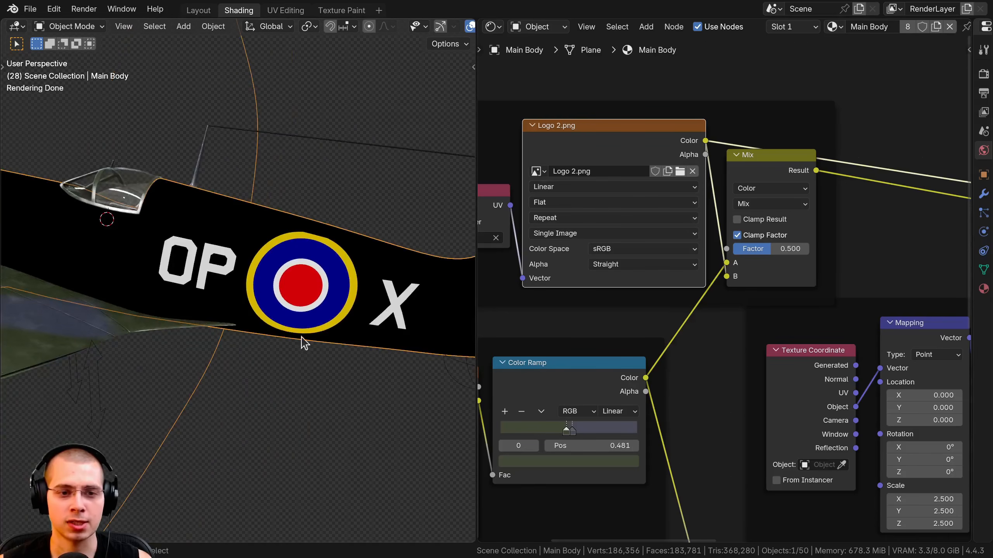
Step: Preview the Mix node that combines the logo texture with the camouflage colors
middle_drag(529, 244, 665, 243)
scroll(790, 233, up, 1)
middle_drag(790, 233, 533, 250)
ctrl+shift+click(652, 169)
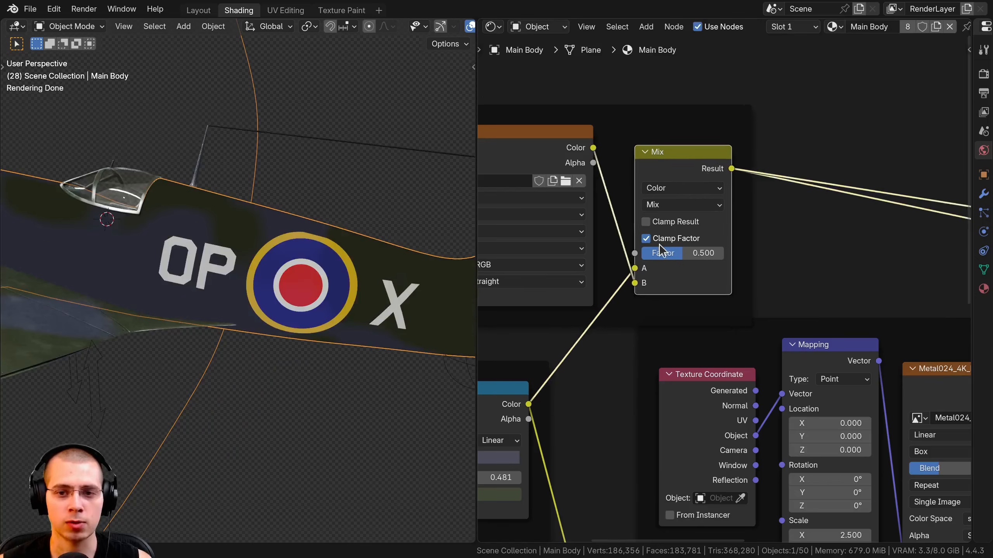
Step: Preview the Darken node's result and inspect the fuselage surface up close
scroll(660, 251, down, 3)
middle_drag(917, 250, 504, 247)
scroll(698, 250, up, 2)
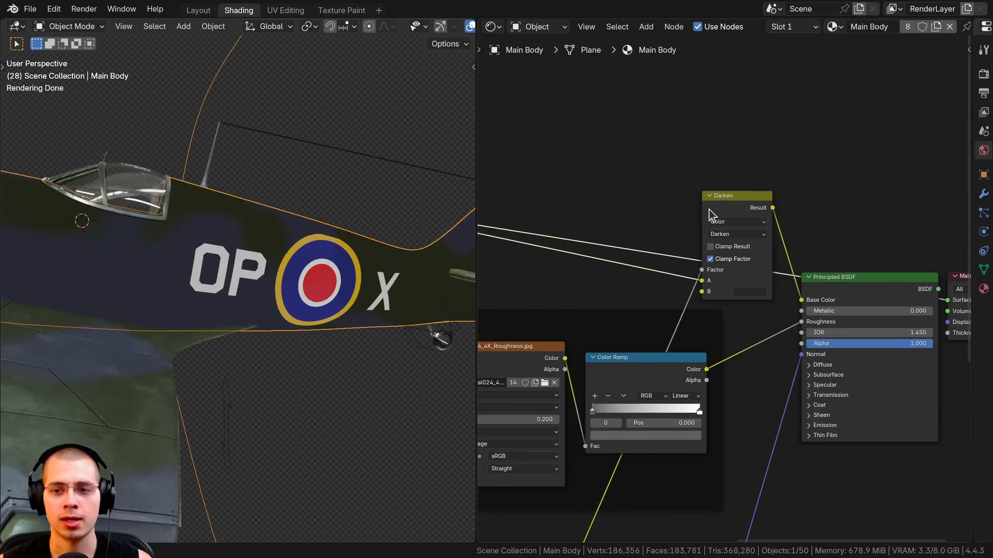
ctrl+shift+click(729, 203)
middle_drag(315, 339, 230, 144)
scroll(230, 144, up, 4)
shift+middle_drag(213, 258, 215, 166)
Step: Preview the Main Body Bump Map texture, and restore the Principled BSDF as the material output
ctrl+middle_drag(579, 426, 632, 526)
middle_drag(633, 526, 661, 303)
ctrl+shift+click(670, 230)
ctrl+shift+click(844, 92)
middle_drag(736, 140, 674, 277)
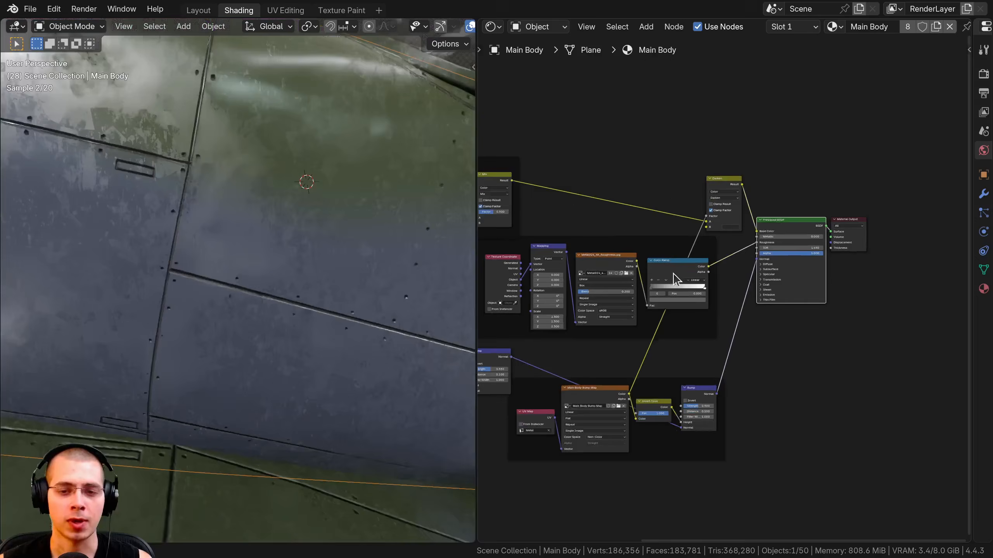
Step: Select all node groups feeding the Principled BSDF, nudging the logo texture frame slightly upward in the layout
middle_drag(566, 242, 669, 222)
scroll(703, 219, down, 4)
key(a)
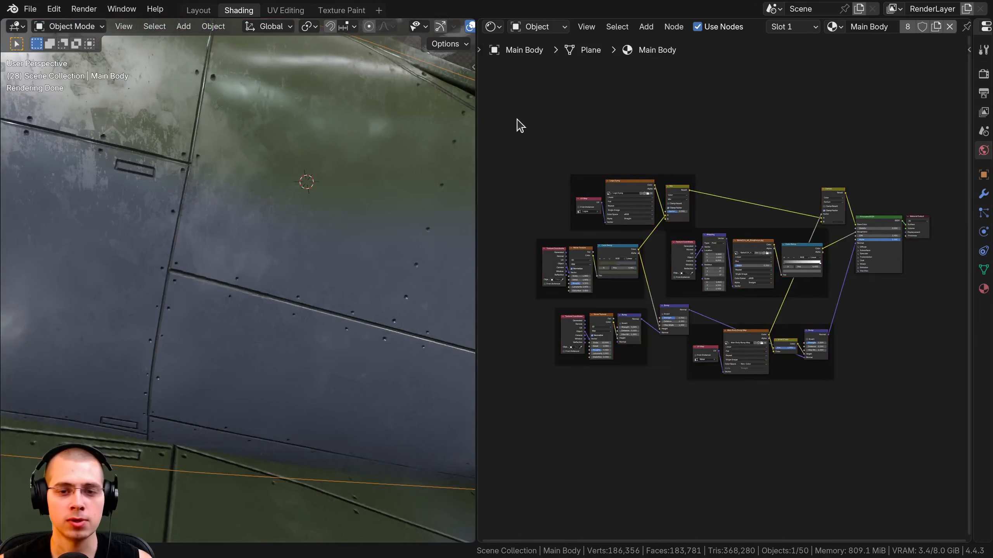
drag(517, 123, 903, 438)
scroll(671, 357, up, 2)
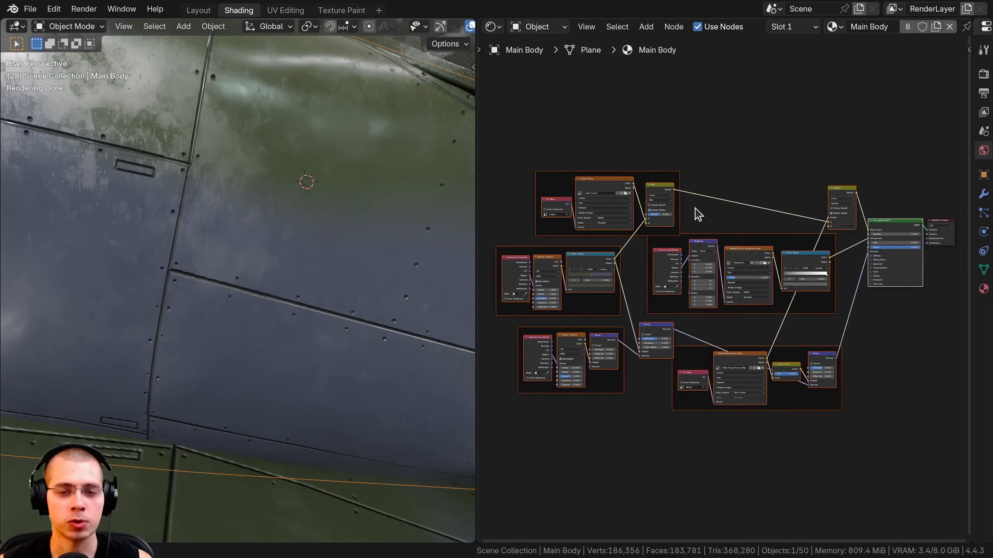
drag(613, 173, 614, 161)
scroll(321, 261, down, 3)
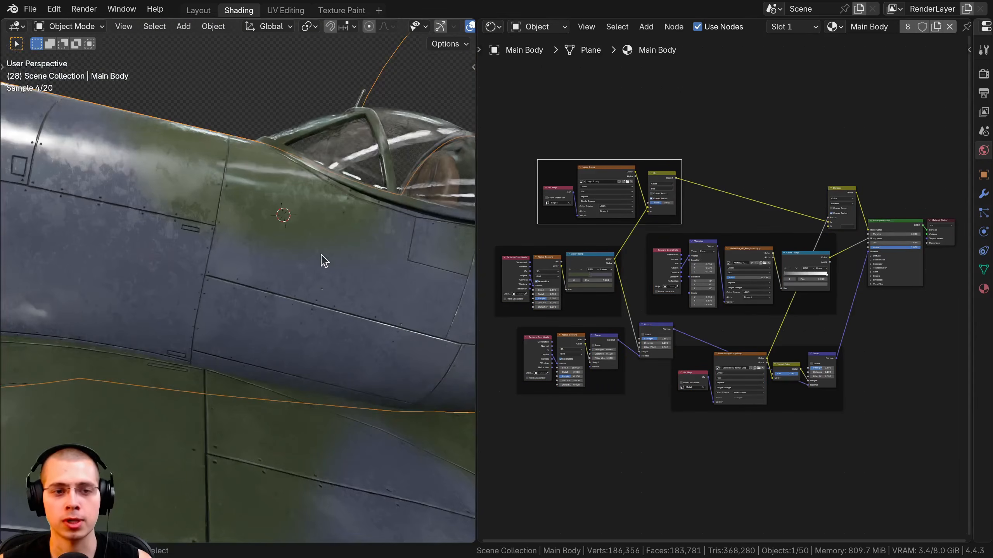
drag(507, 82, 895, 434)
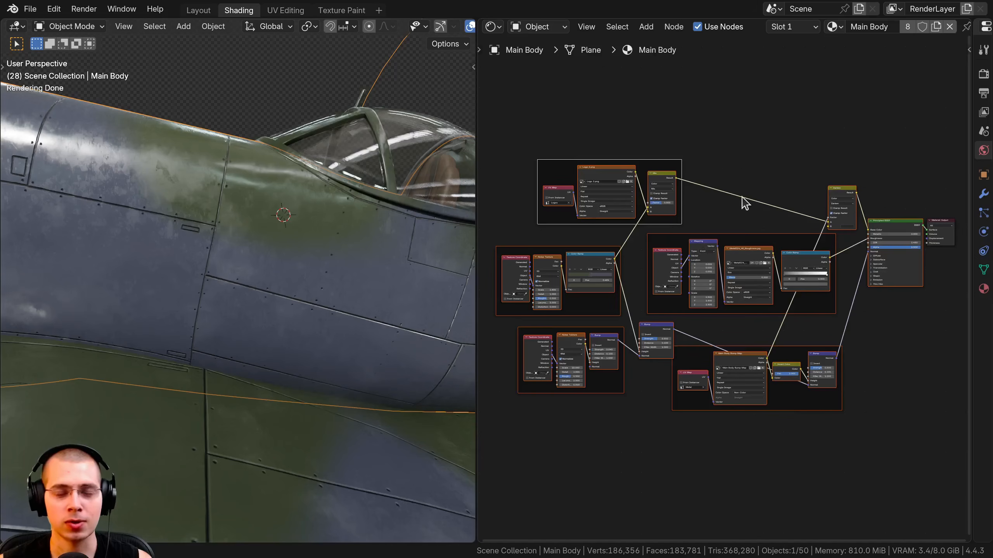
middle_drag(623, 302, 624, 303)
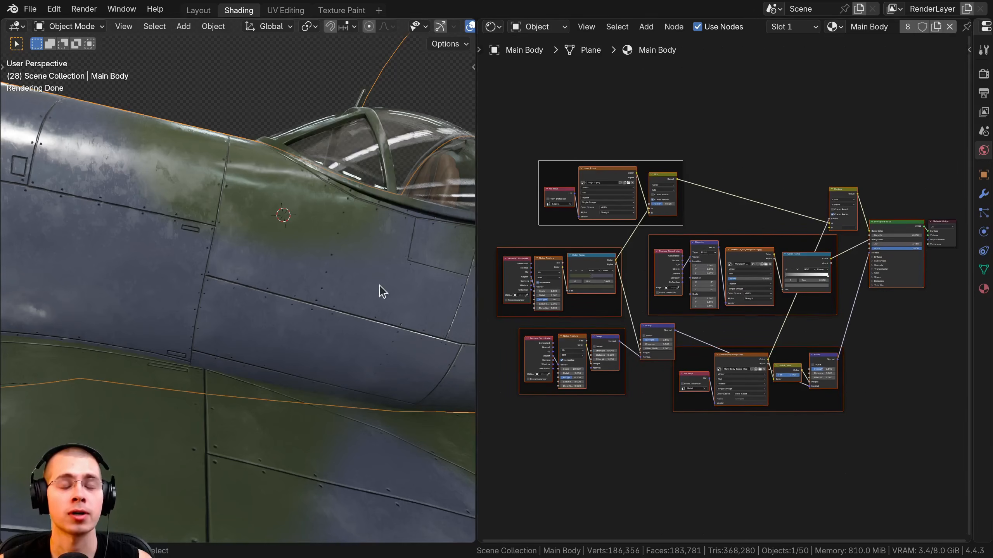
Step: Examine the fuselage surface detail and the Base Color, Roughness and Normal inputs of the Principled BSDF
scroll(239, 230, up, 2)
scroll(240, 233, up, 2)
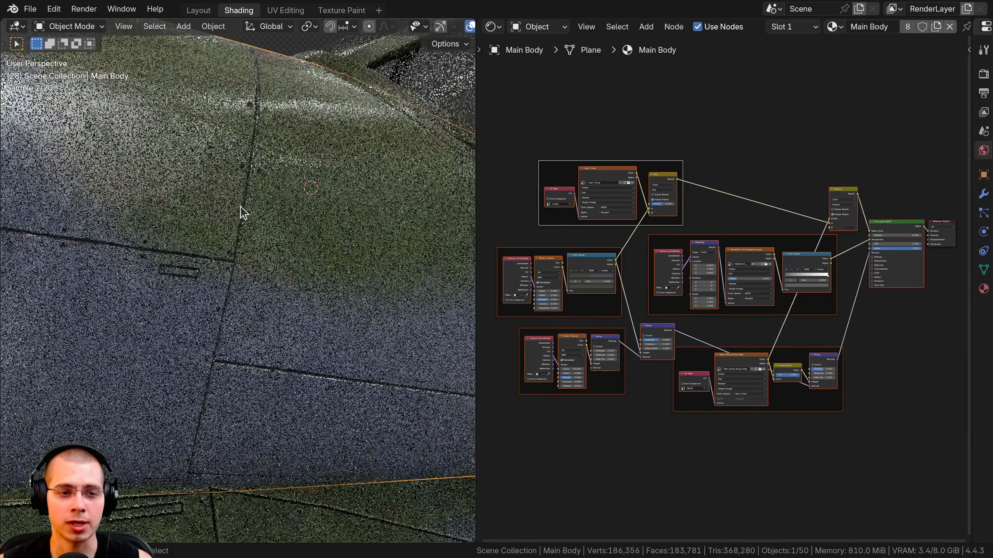
scroll(722, 145, up, 3)
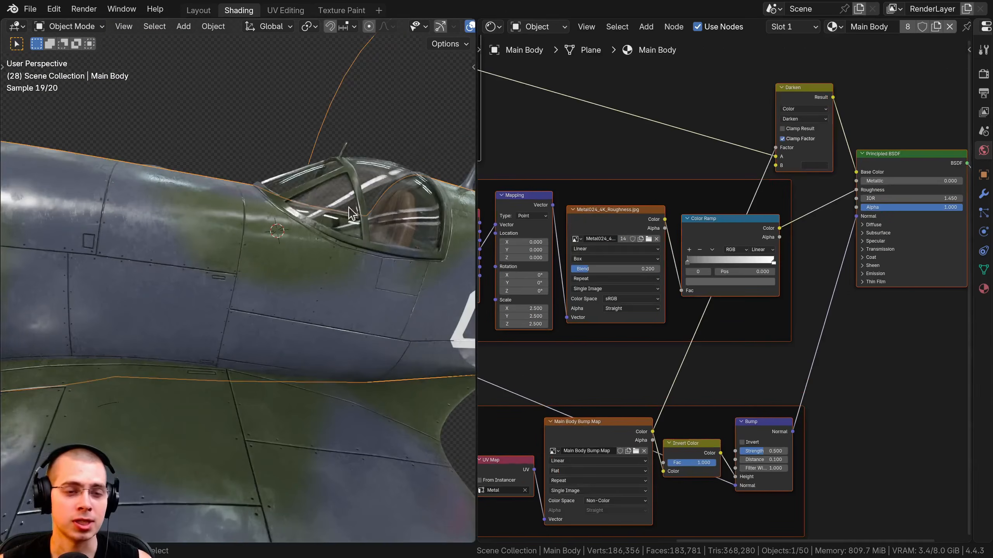
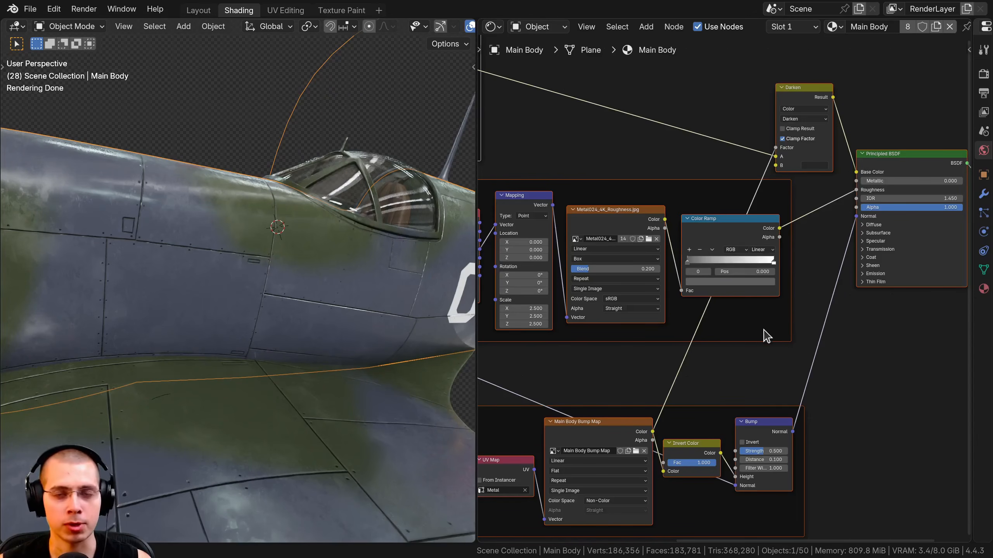
middle_drag(791, 306, 628, 347)
scroll(704, 259, up, 8)
middle_drag(652, 168, 678, 171)
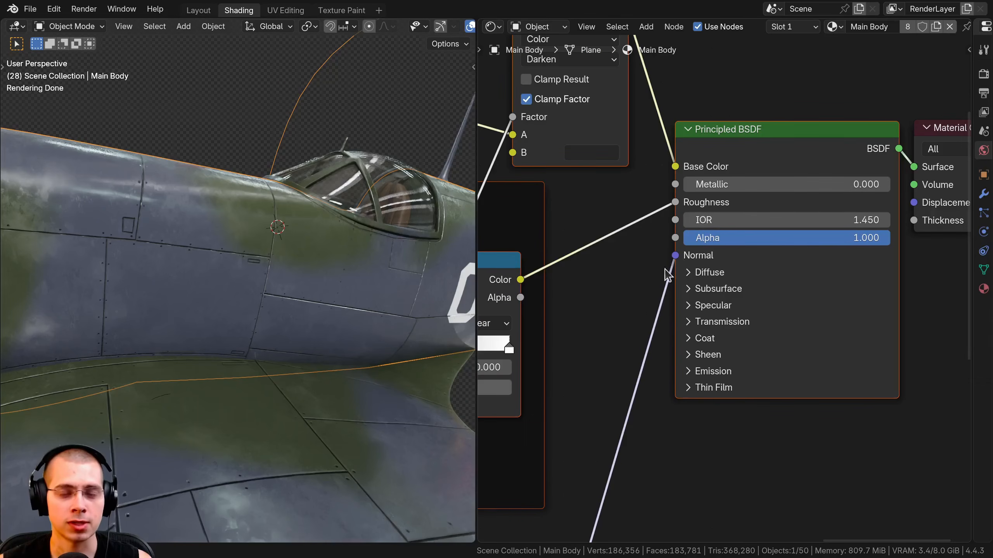
scroll(667, 275, down, 8)
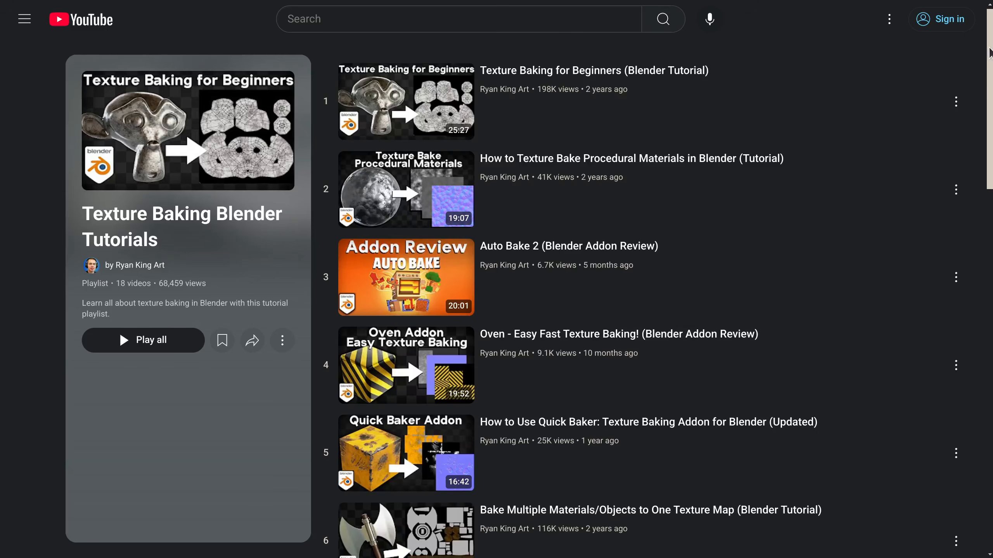
Step: Switch to YouTube and look through the videos in the Texture Baking Blender Tutorials playlist
drag(80, 216, 172, 250)
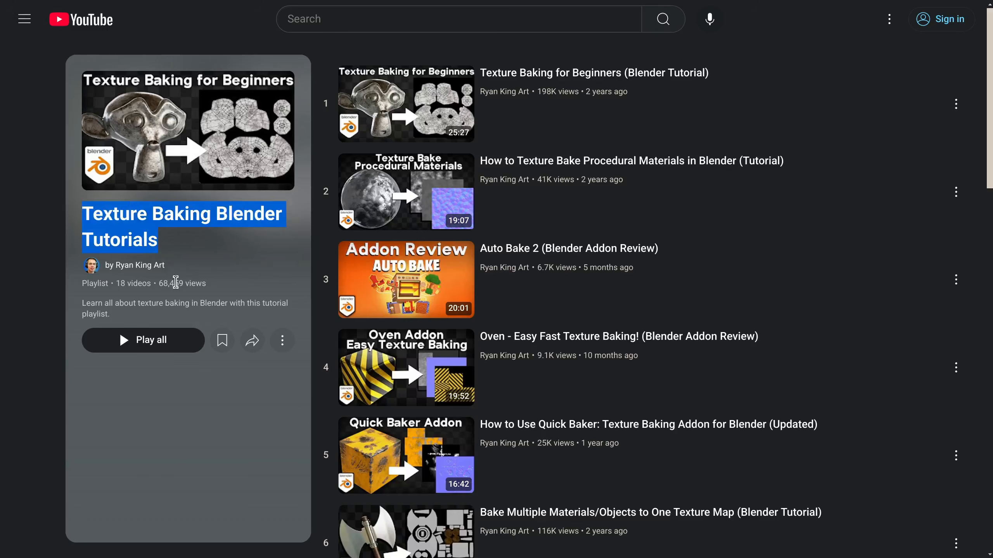
click(170, 235)
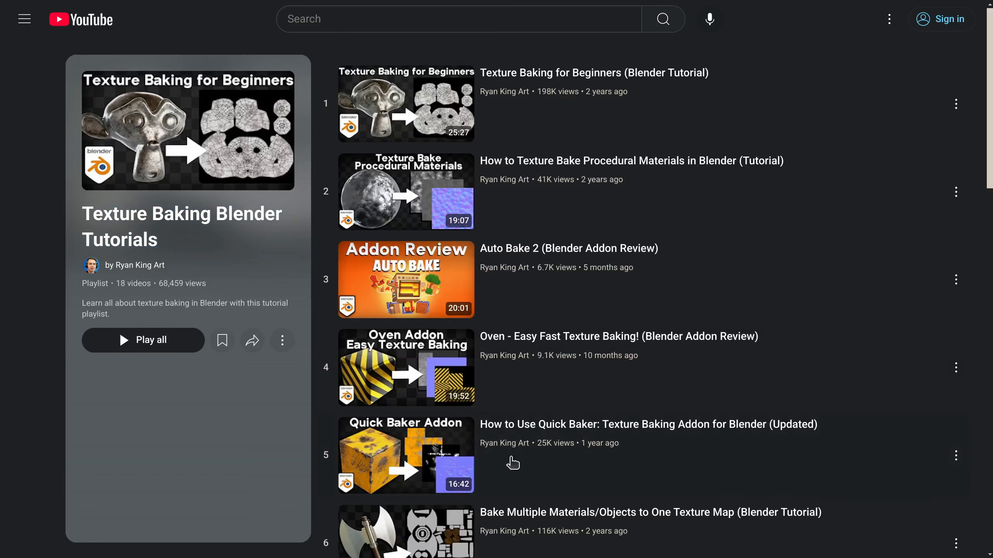
scroll(543, 401, down, 2)
scroll(543, 401, up, 2)
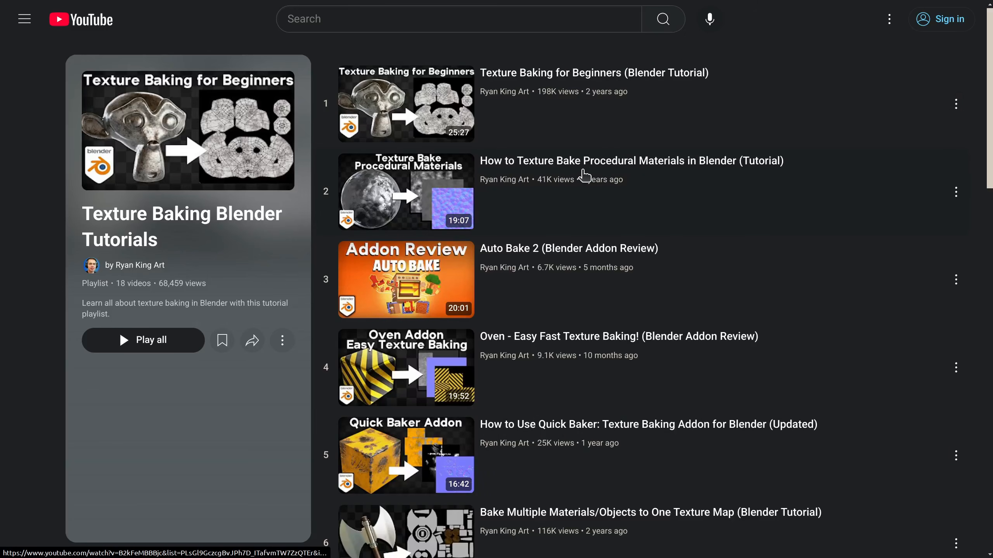
scroll(536, 226, down, 2)
scroll(411, 192, down, 2)
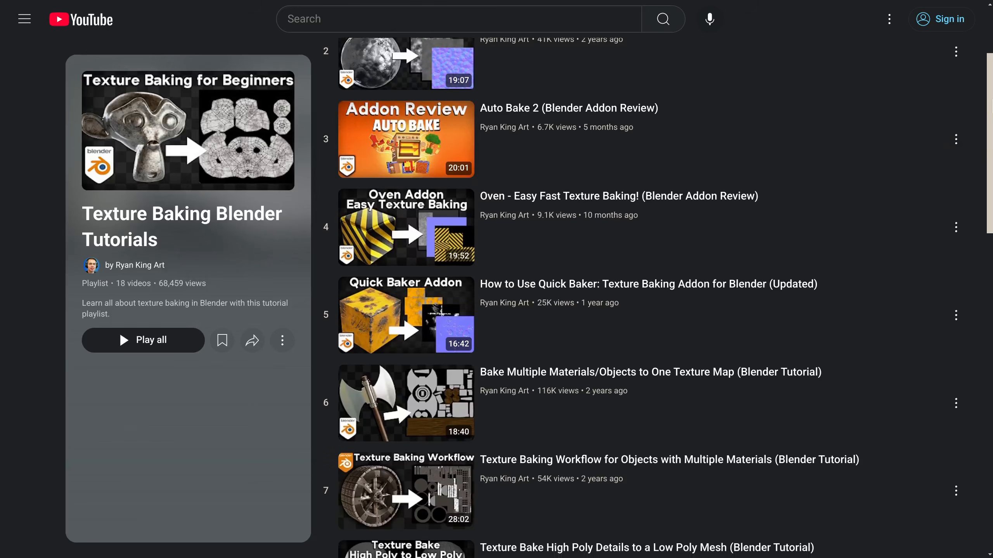
drag(990, 102, 984, 215)
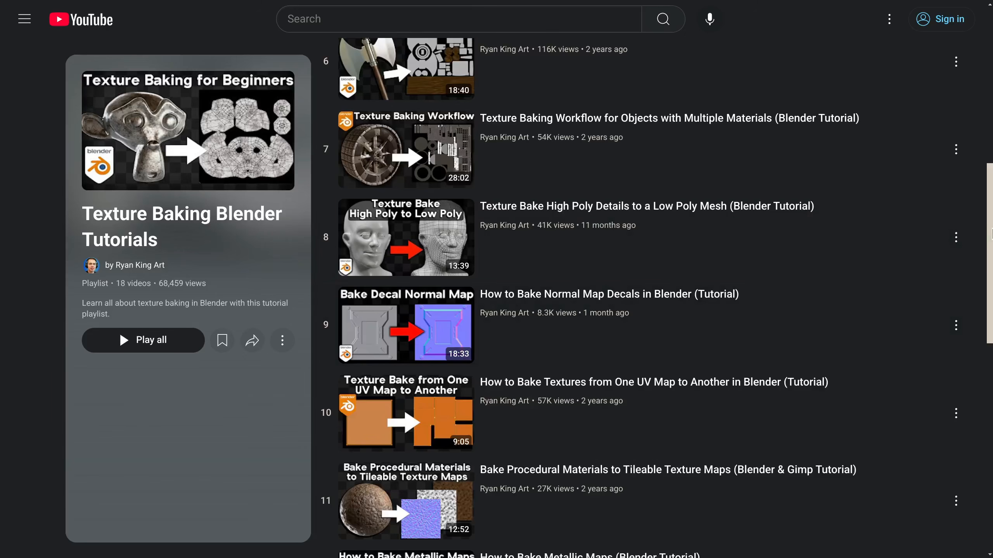
scroll(991, 233, down, 6)
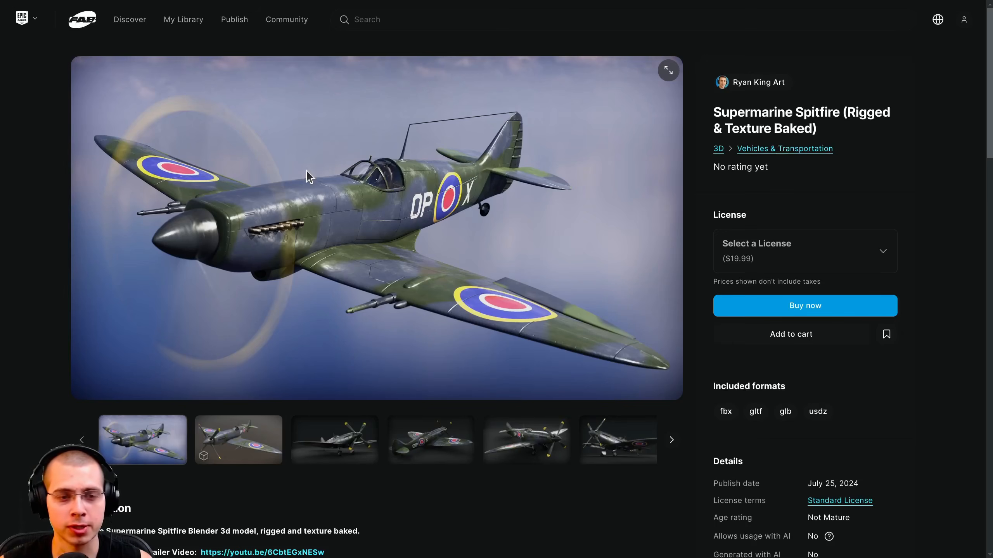
Step: Switch to the Supermarine Spitfire listing on Fab and examine its interactive 3D model from several angles in full screen
click(237, 451)
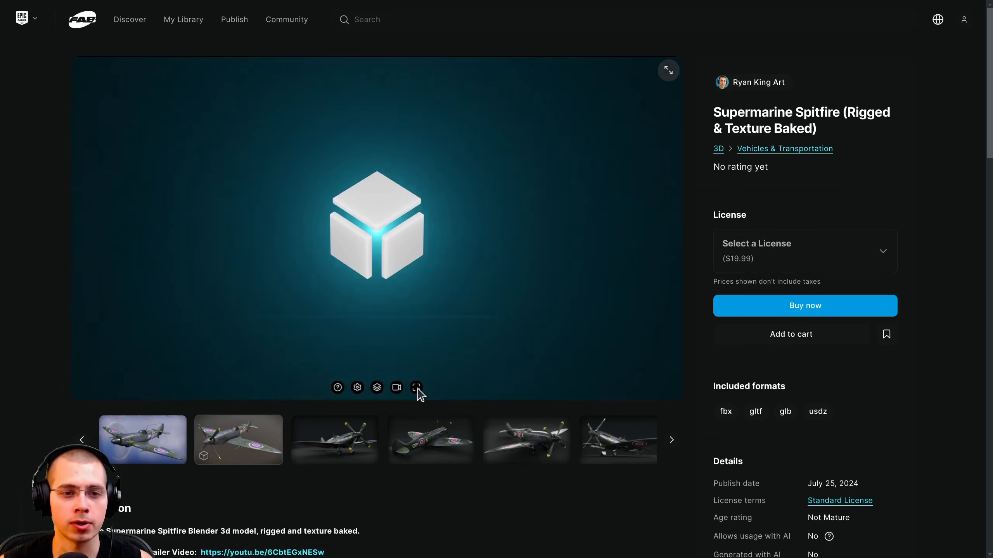
click(417, 388)
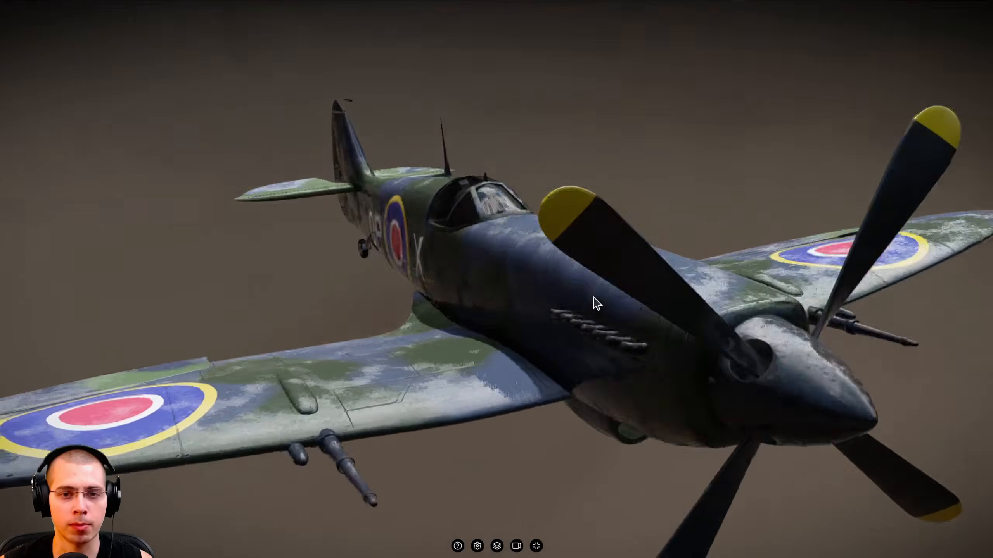
drag(594, 297, 477, 307)
scroll(449, 317, down, 5)
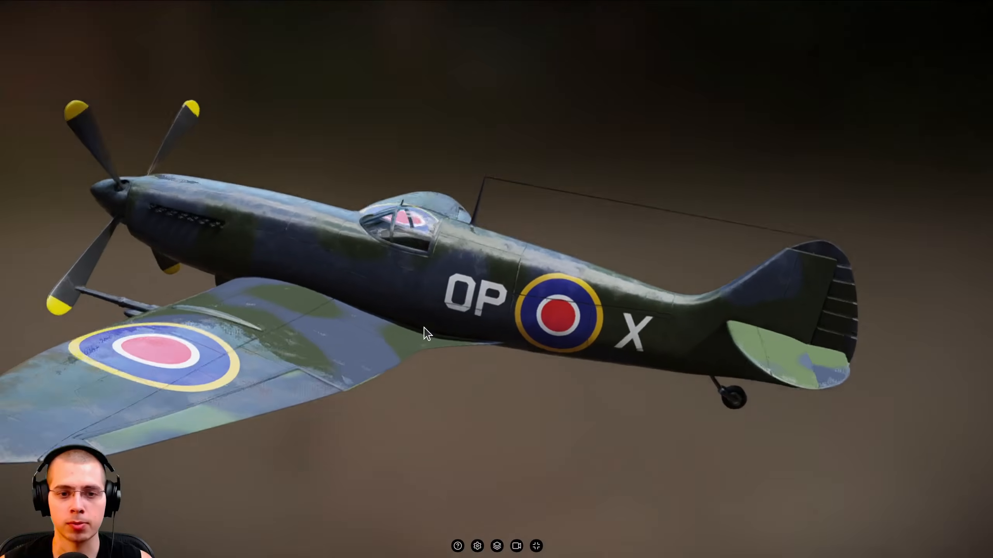
drag(421, 329, 437, 335)
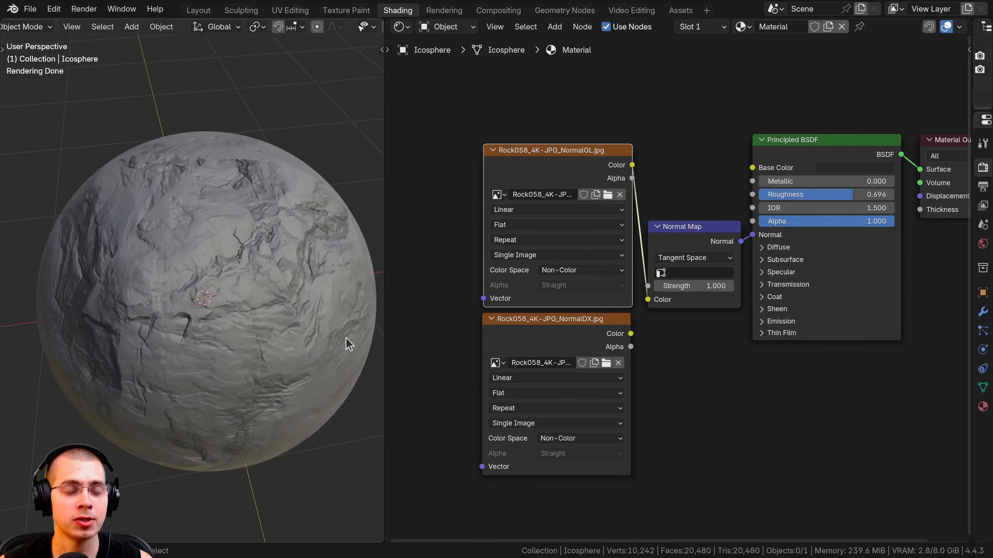
Step: Frame the two rock normal textures, widen the OpenGL node slightly and highlight the GL and DX suffixes in the file names
scroll(469, 193, up, 1)
middle_drag(468, 193, 500, 185)
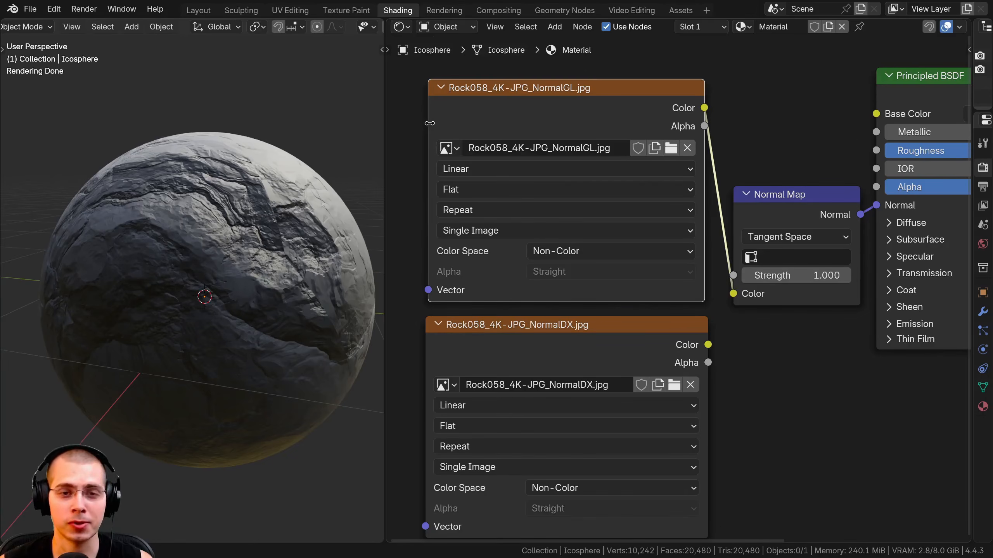
drag(429, 124, 425, 123)
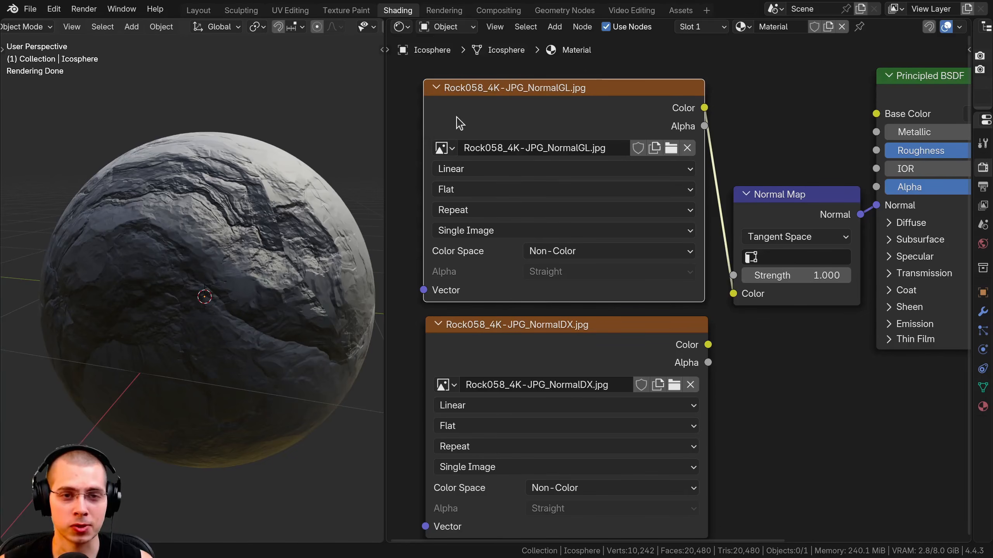
double_click(579, 149)
drag(579, 150, 584, 150)
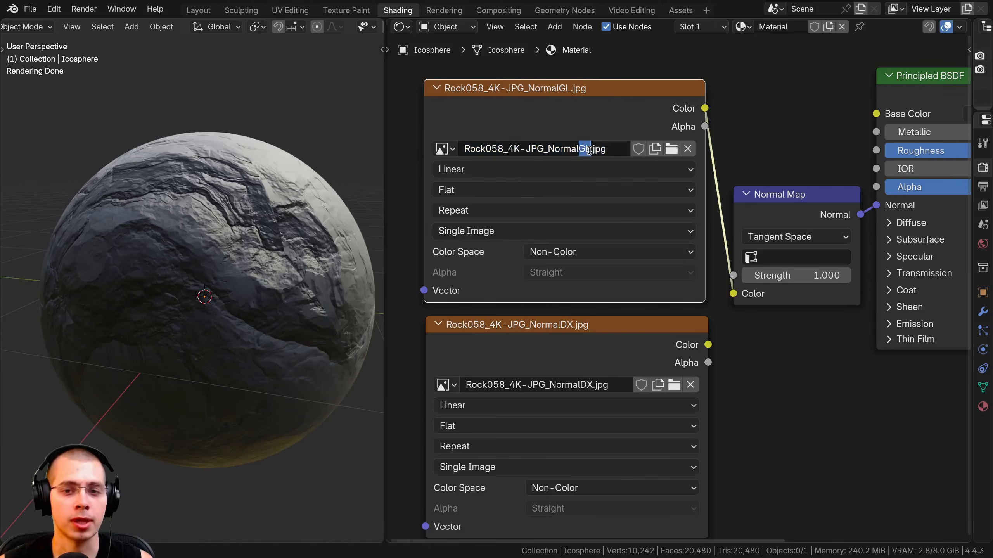
double_click(581, 385)
drag(581, 385, 595, 384)
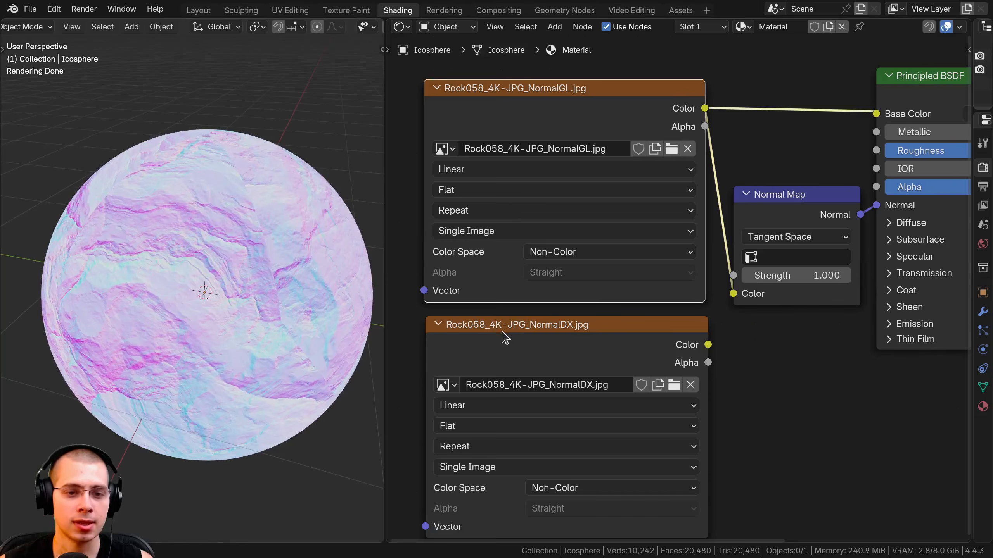
Step: Preview the NormalDX and NormalGL textures alternately through Base Color to compare their colours on the sphere
ctrl+shift+click(503, 332)
ctrl+shift+click(524, 113)
scroll(224, 314, up, 5)
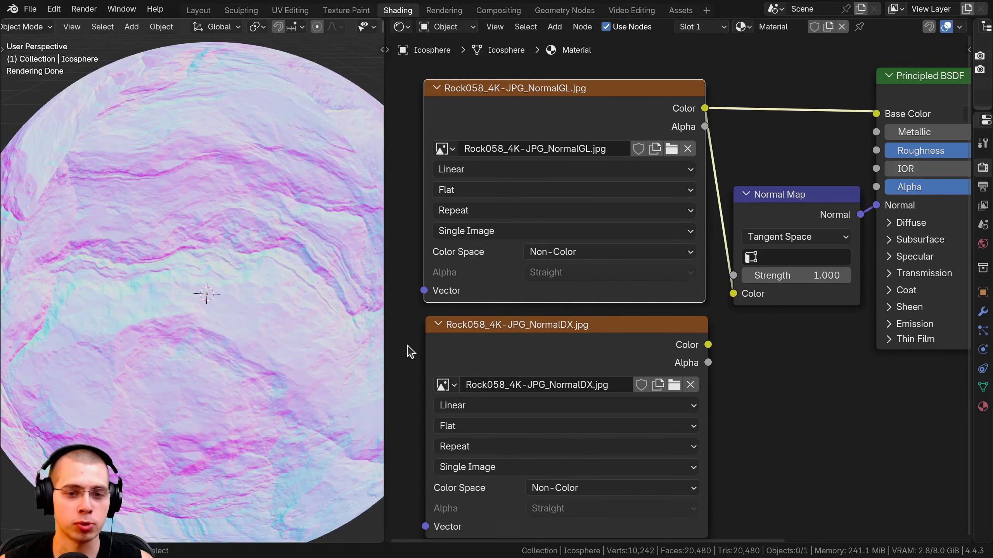
ctrl+shift+click(526, 356)
ctrl+shift+click(545, 129)
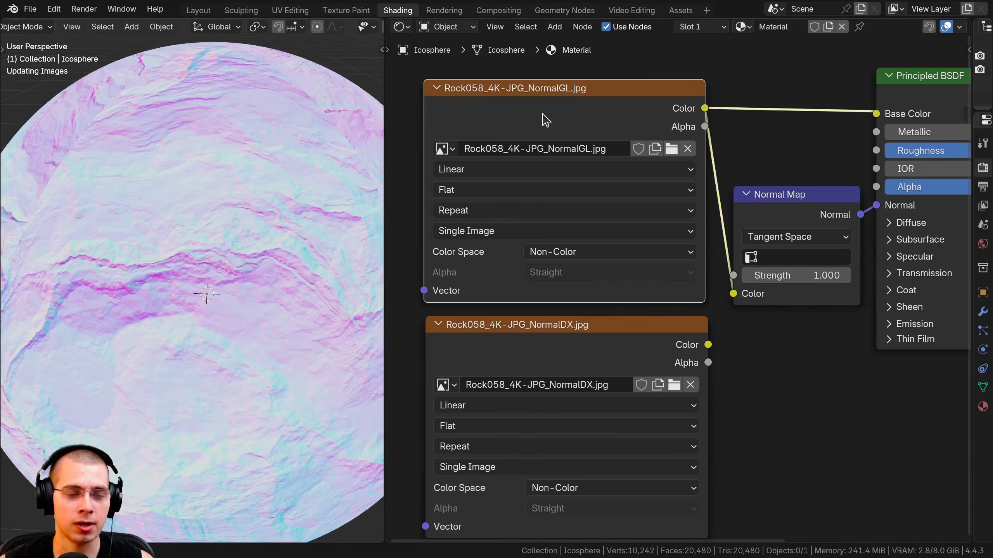
ctrl+shift+click(524, 339)
ctrl+shift+click(527, 117)
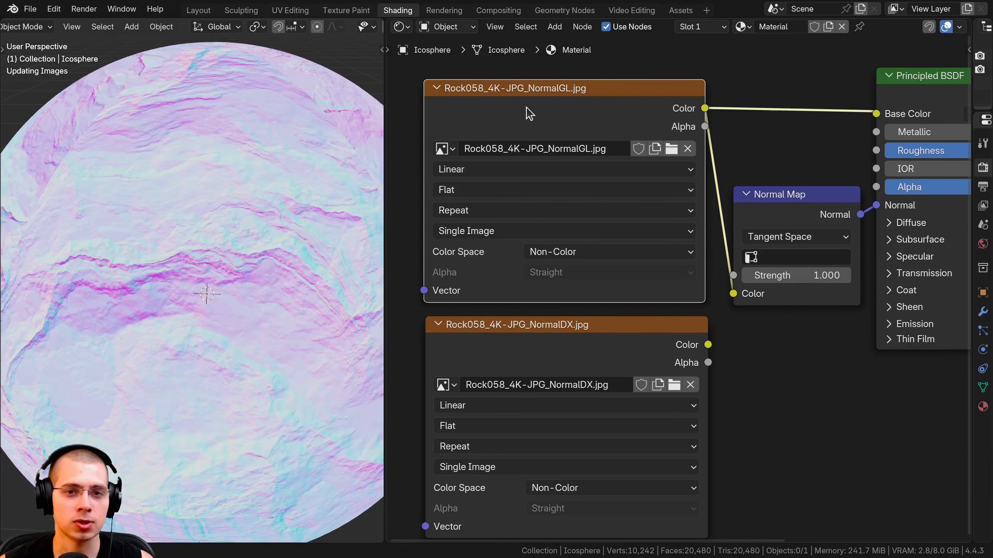
ctrl+shift+click(532, 343)
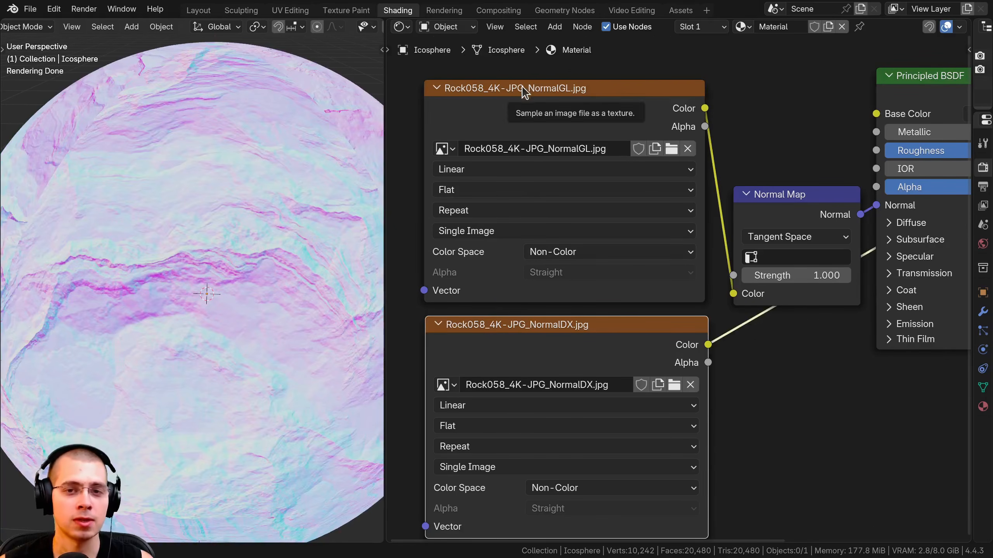
ctrl+shift+click(526, 100)
scroll(709, 516, down, 2)
scroll(546, 109, up, 2)
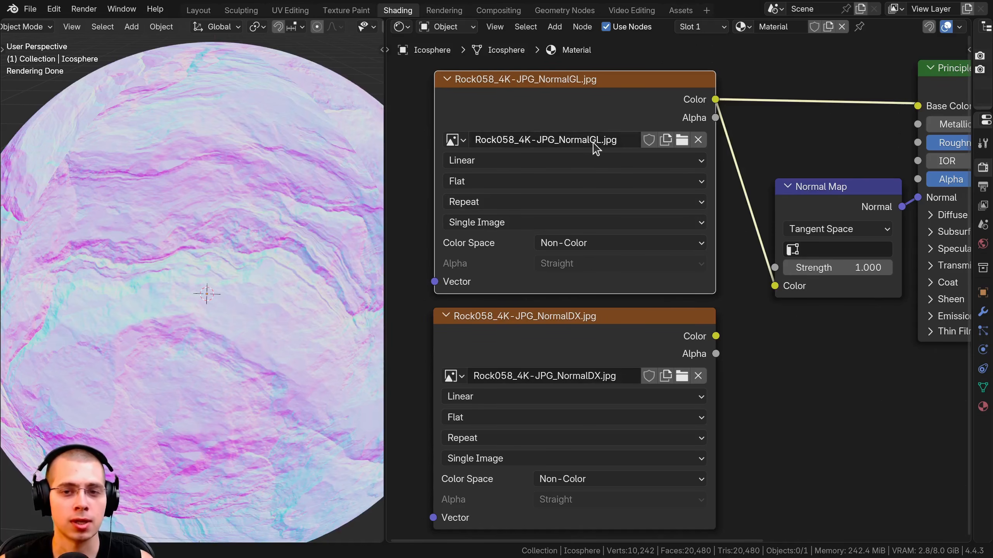
scroll(614, 368, down, 1)
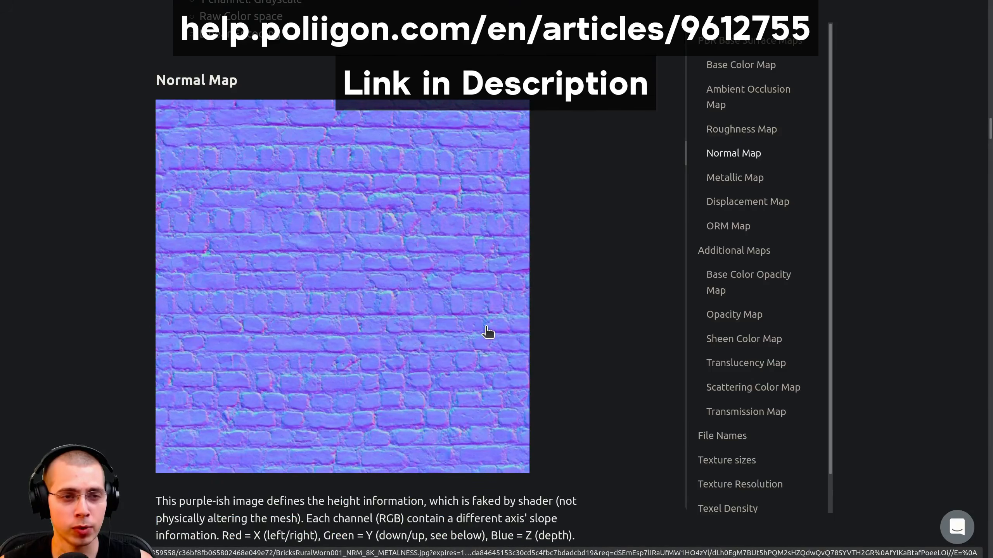
Step: Switch to Poliigon's help article and read which renderers use OpenGL and DirectX normal maps, highlighting the relevant lines
scroll(488, 332, down, 10)
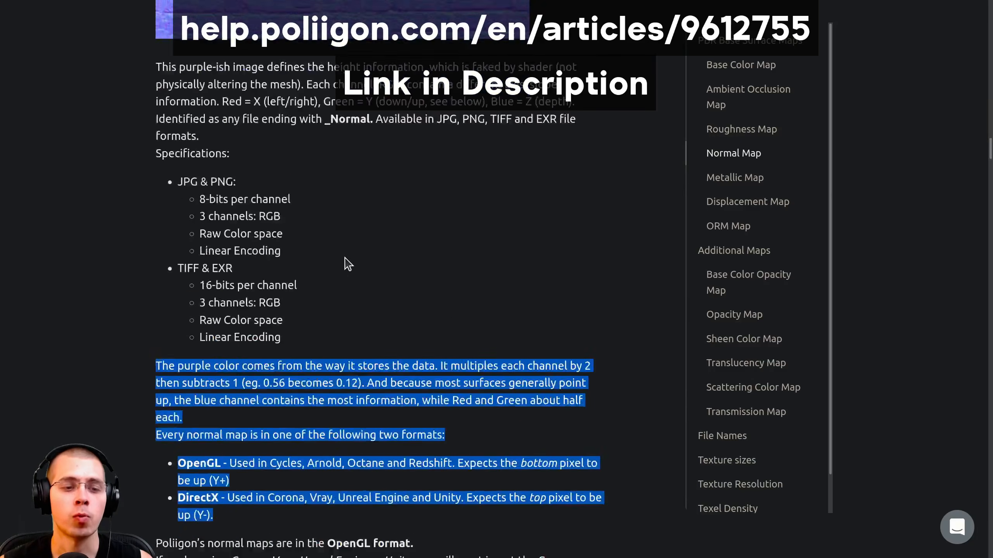
click(347, 330)
scroll(347, 329, down, 2)
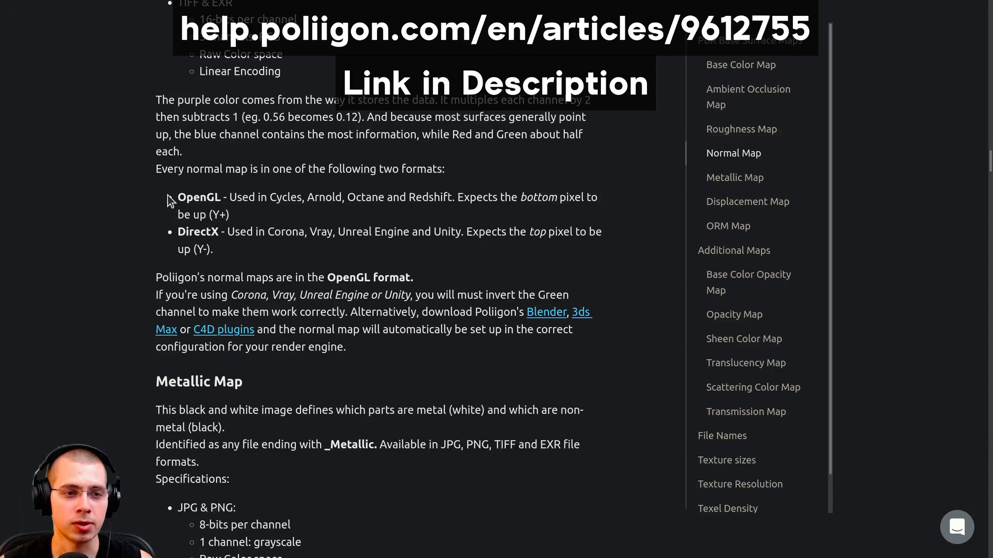
drag(184, 197, 588, 197)
click(236, 196)
click(199, 244)
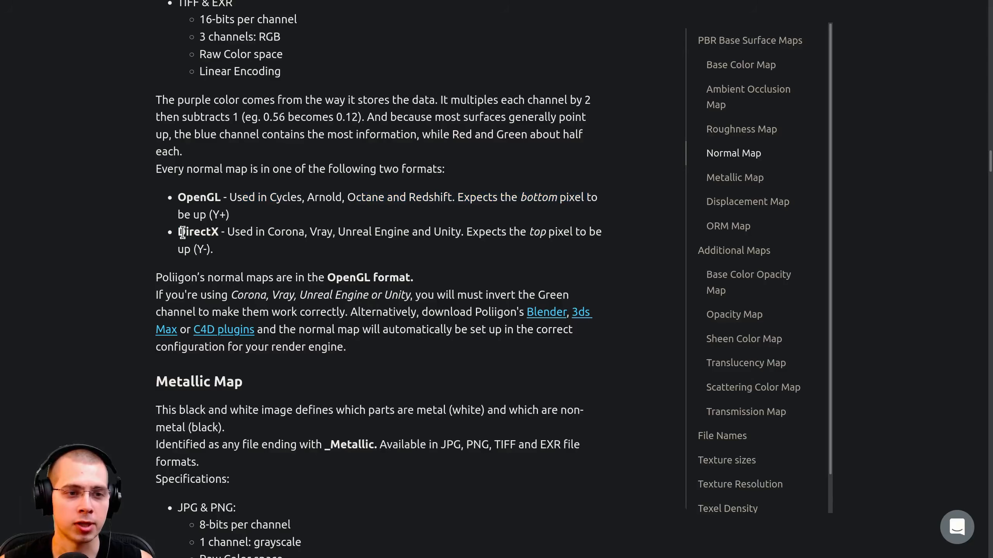
drag(183, 233, 553, 231)
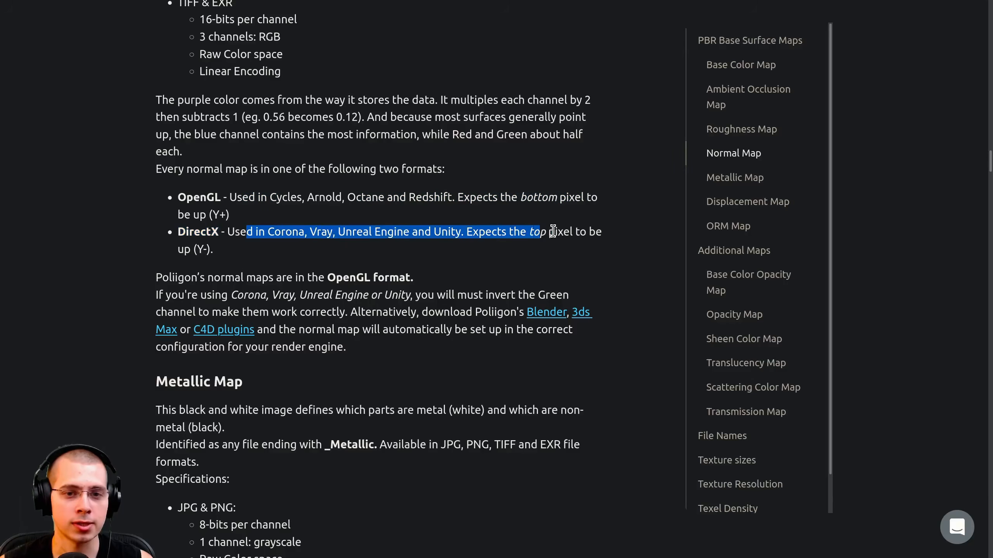
click(355, 248)
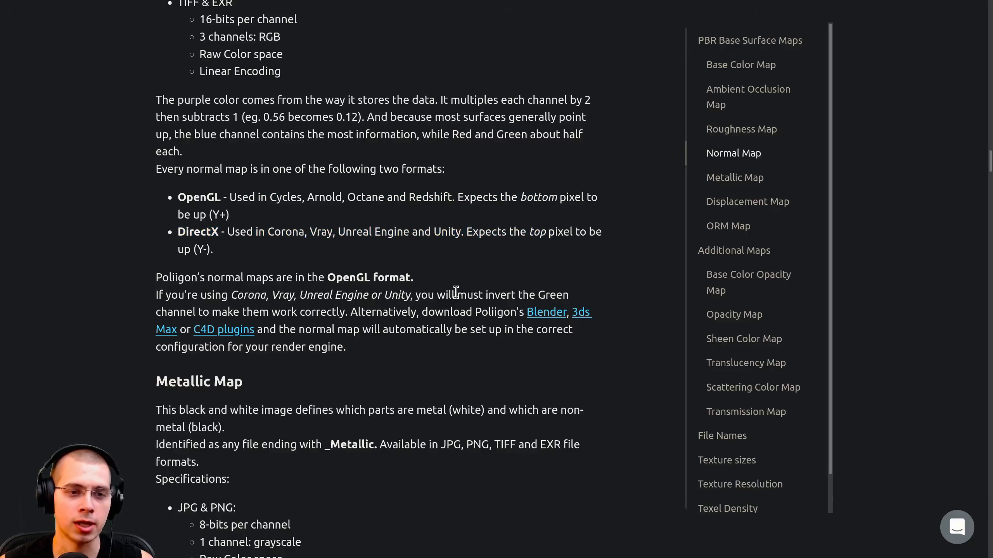
drag(278, 202, 305, 203)
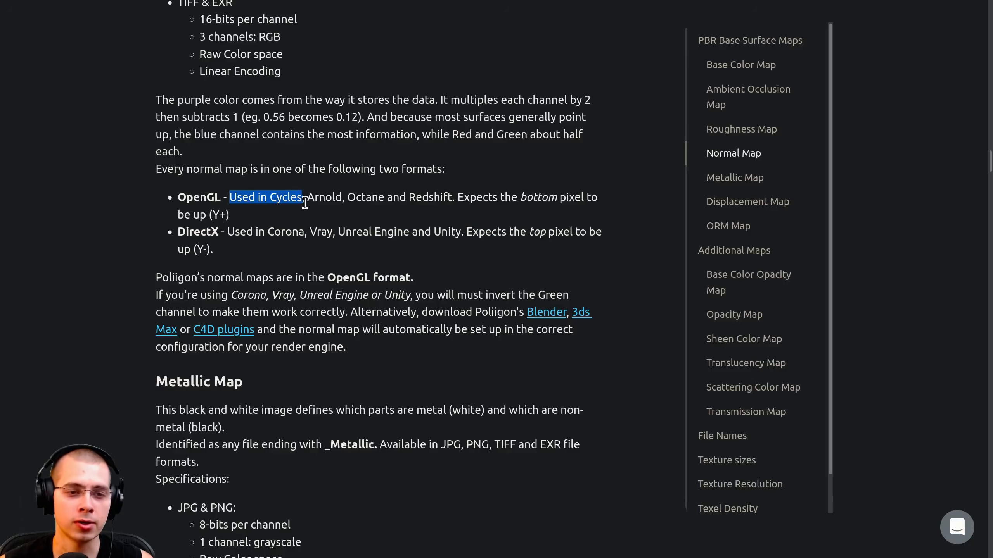
drag(241, 205, 222, 197)
click(192, 262)
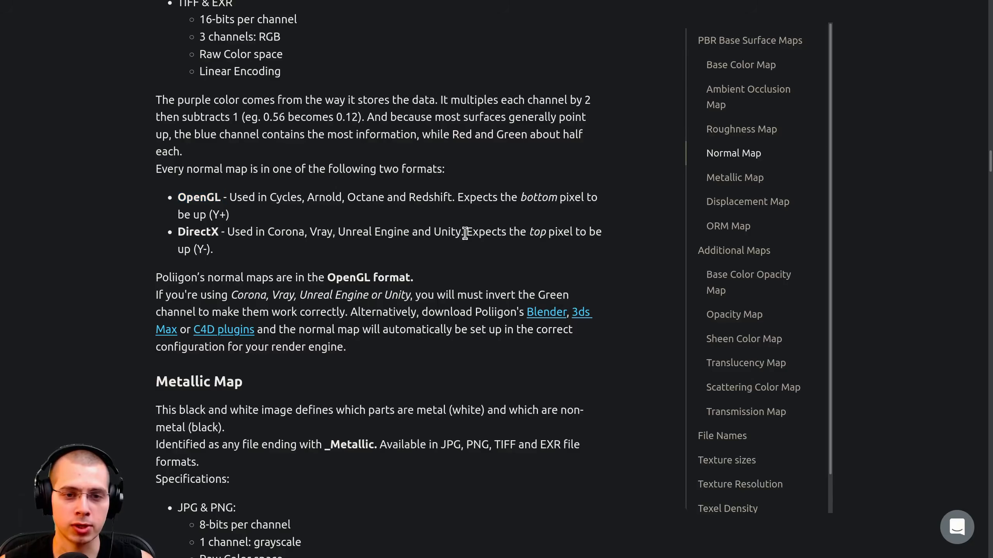
drag(178, 233, 218, 235)
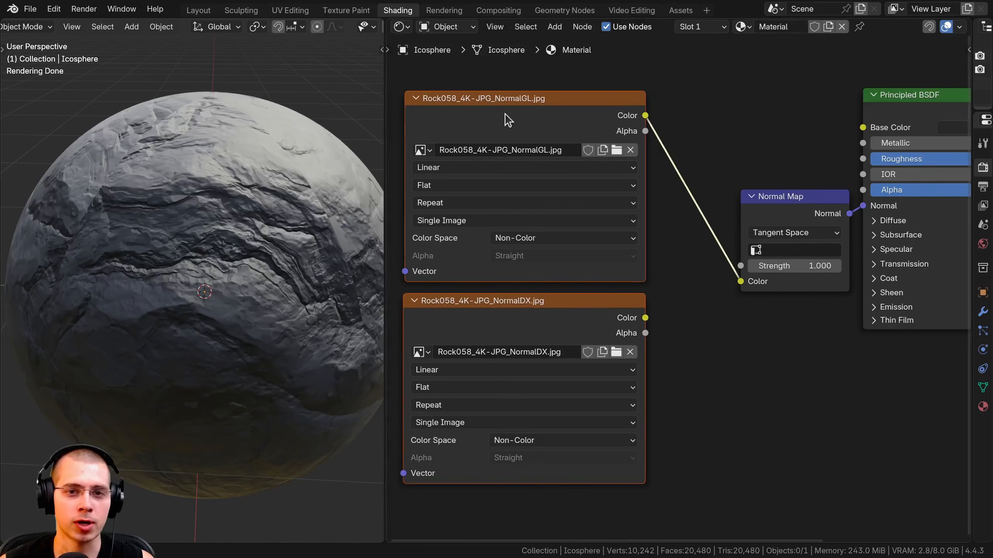
Step: Move the NormalGL node up slightly, connect NormalDX's Color to the Normal Map node's Color and inspect the sphere's surface
drag(506, 120, 504, 113)
scroll(184, 197, up, 4)
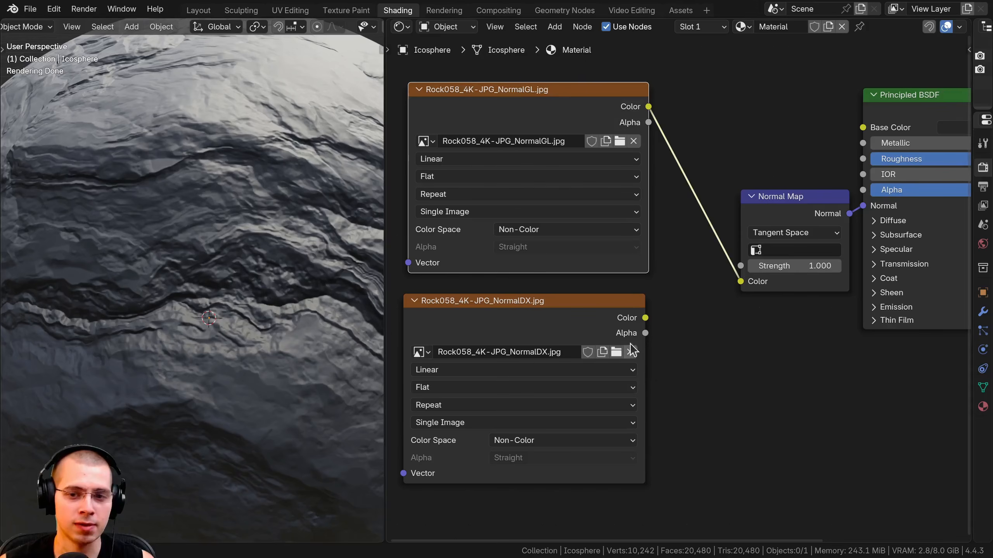
drag(645, 317, 740, 281)
scroll(235, 320, down, 5)
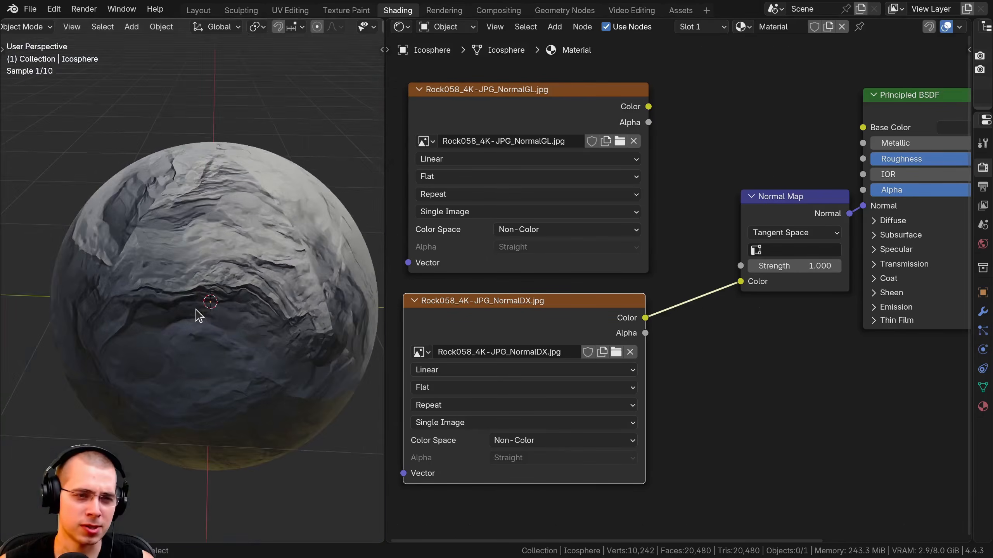
scroll(174, 299, up, 5)
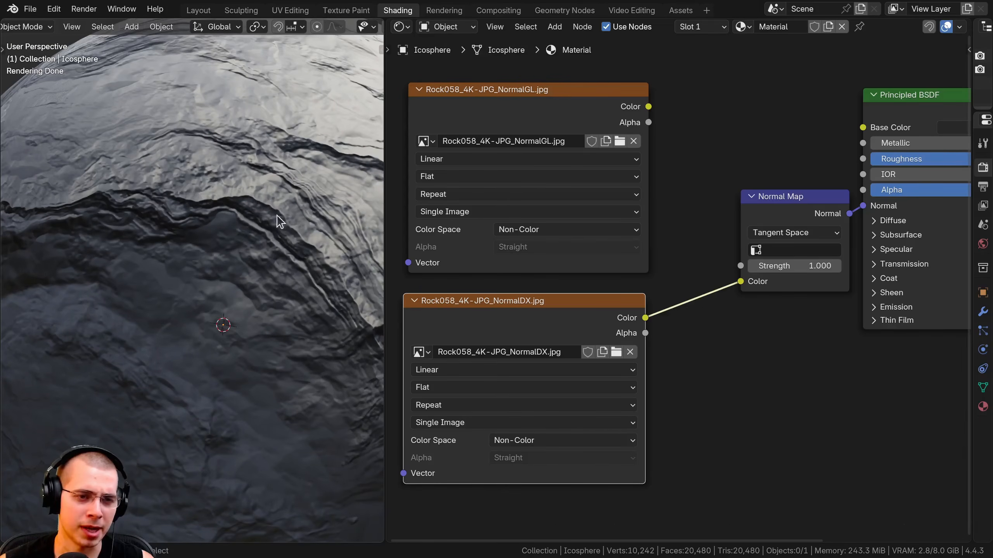
middle_drag(249, 210, 200, 321)
middle_drag(214, 241, 210, 140)
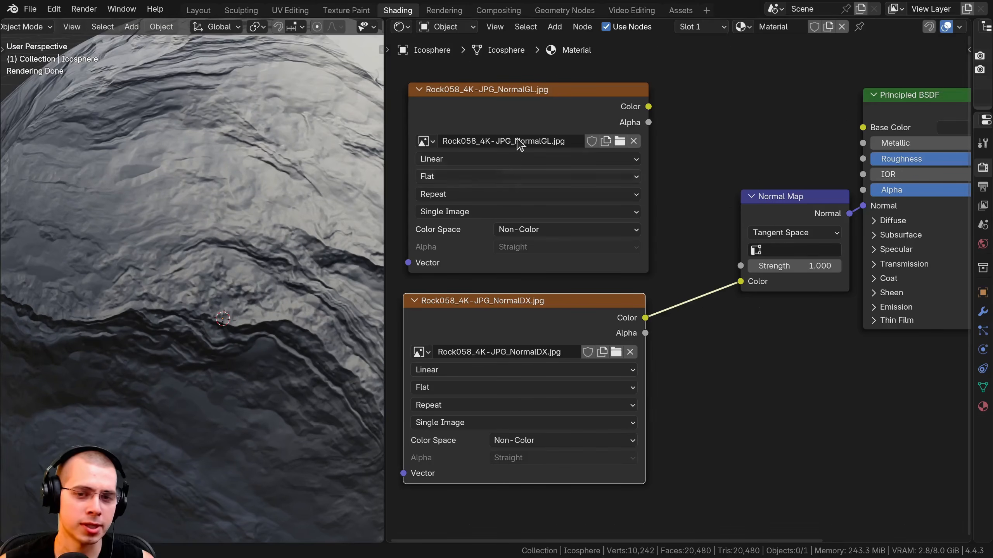
Step: Alternate the Normal Map node's Color input between the NormalGL and NormalDX textures to compare the shading, nudging the NormalGL node
drag(648, 106, 740, 281)
drag(614, 133, 608, 139)
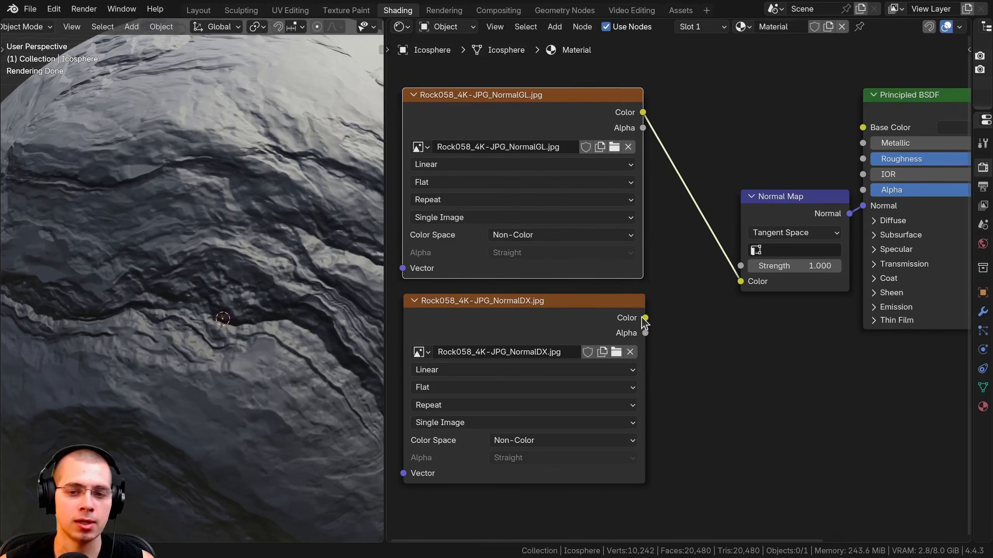
drag(645, 318, 741, 281)
drag(643, 113, 740, 281)
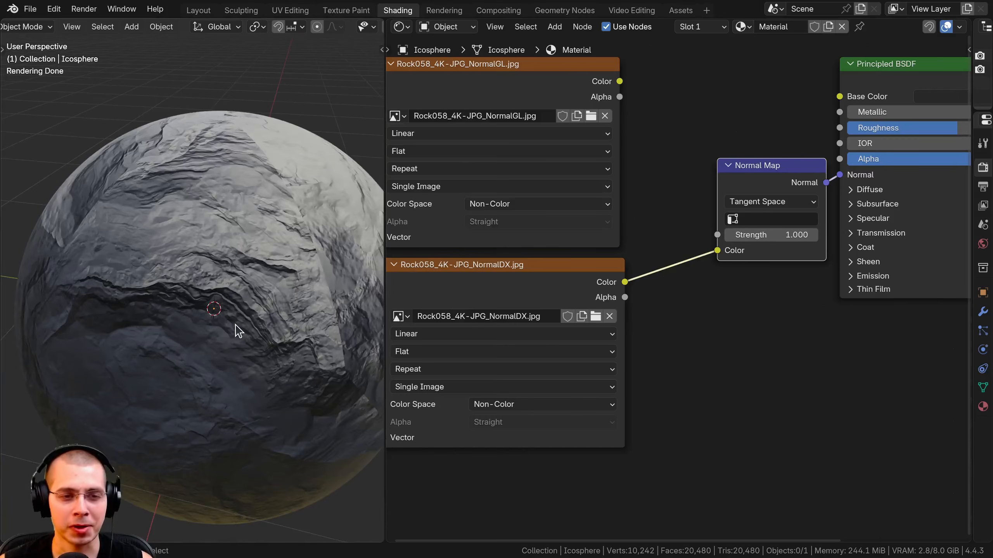
Step: Set the Normal Map node's strength to -1 for the connected NormalDX texture and inspect the rock relief on the sphere
middle_drag(532, 280, 588, 273)
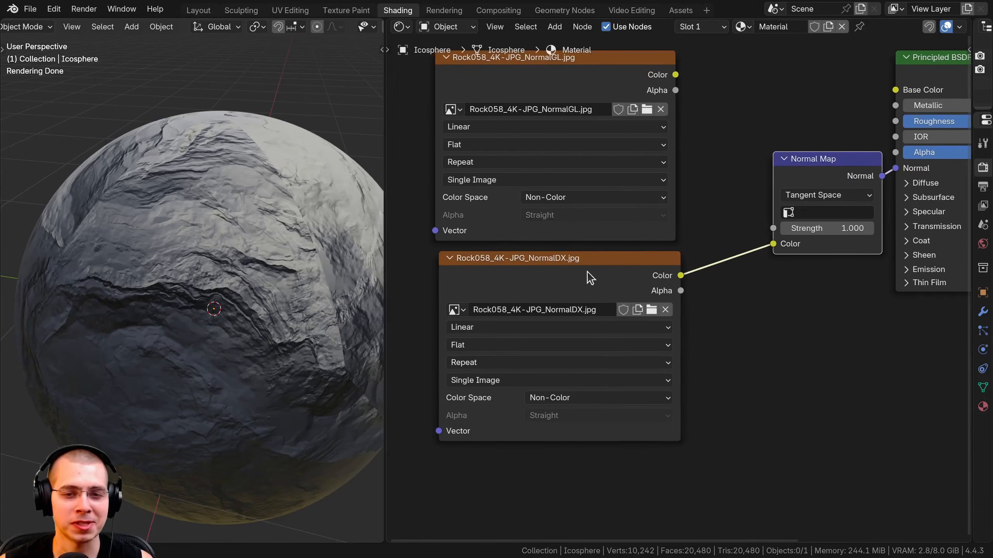
click(549, 266)
scroll(214, 270, up, 2)
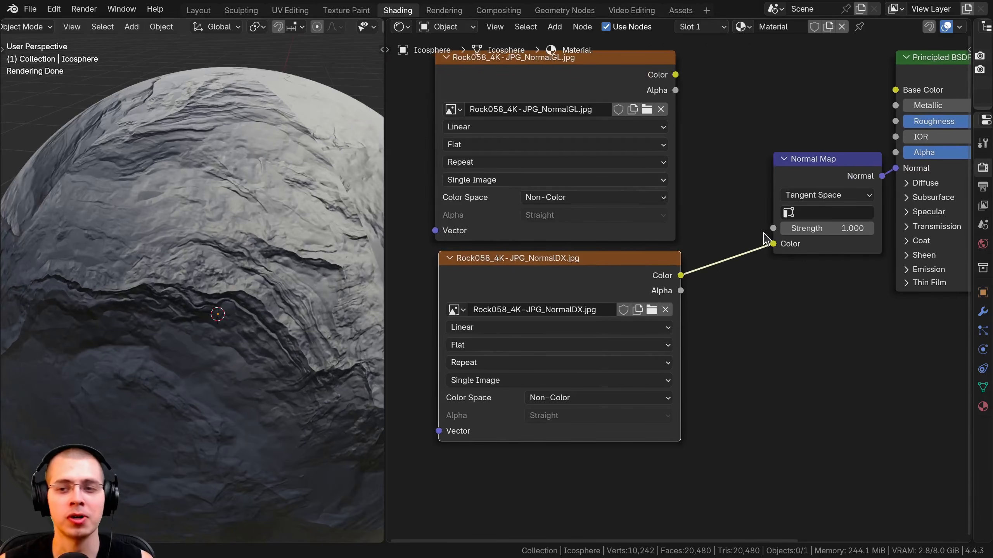
mouse_move(764, 237)
mouse_down()
mouse_move(709, 299)
mouse_move(776, 244)
mouse_up()
click(793, 231)
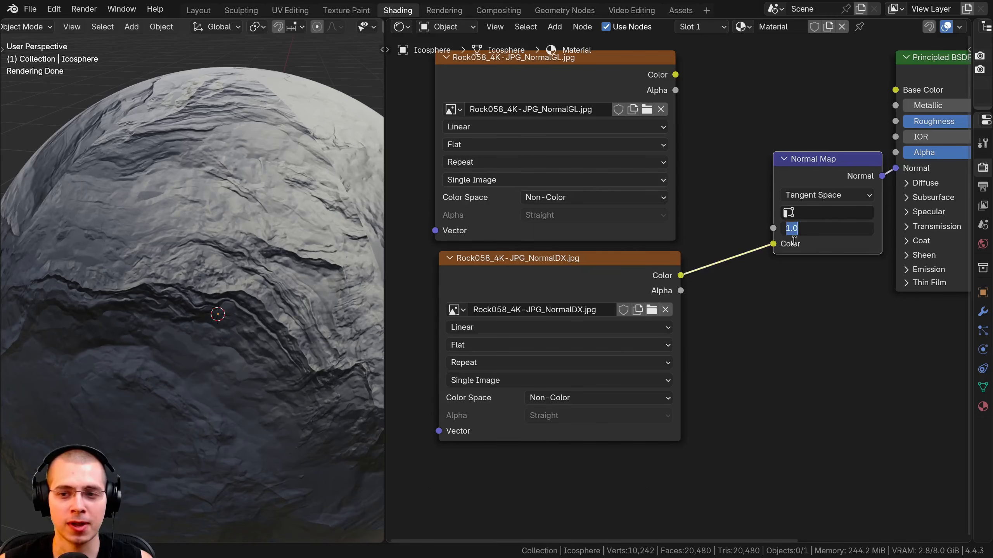
text(-)
key(Return)
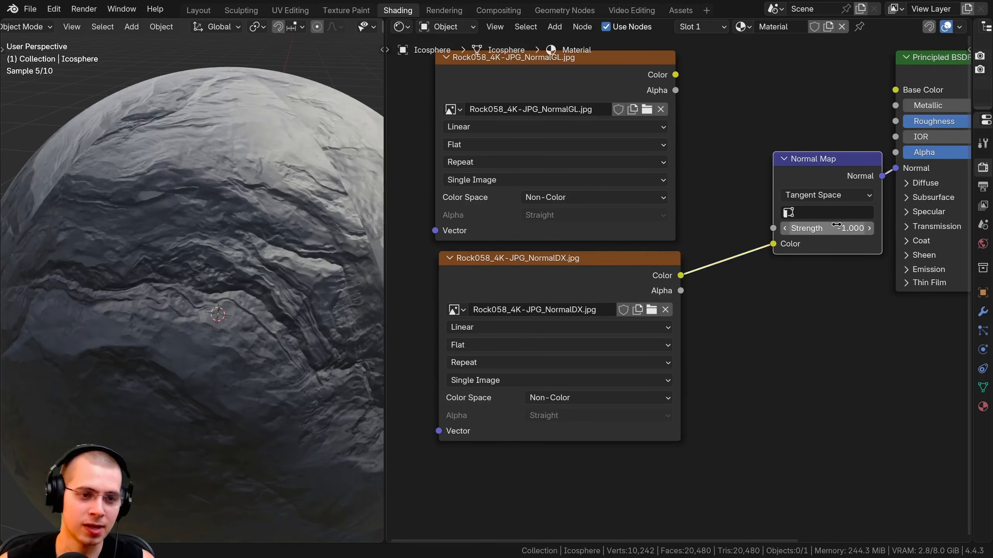
middle_drag(281, 313, 232, 290)
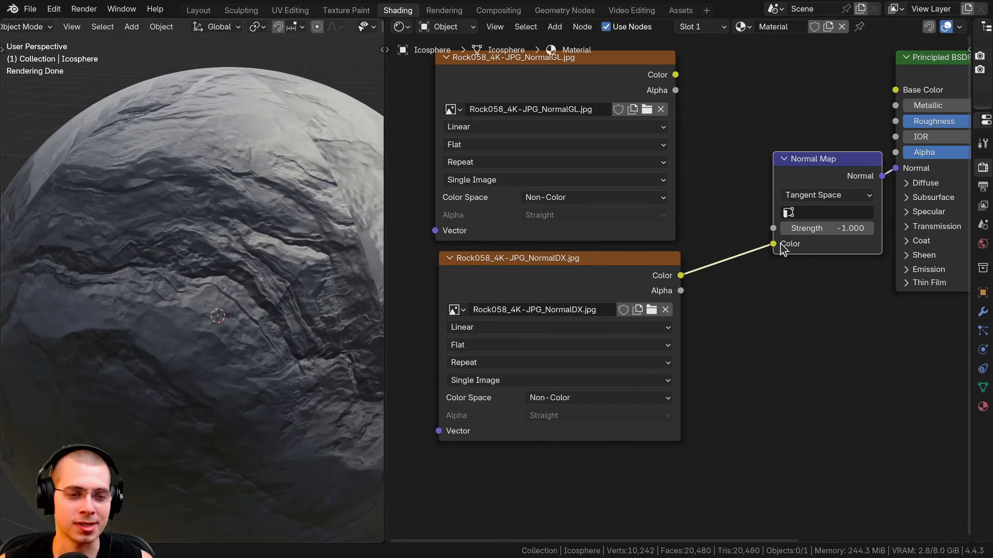
mouse_move(204, 237)
middle_down()
mouse_move(210, 277)
mouse_move(192, 224)
middle_up()
scroll(268, 273, up, 3)
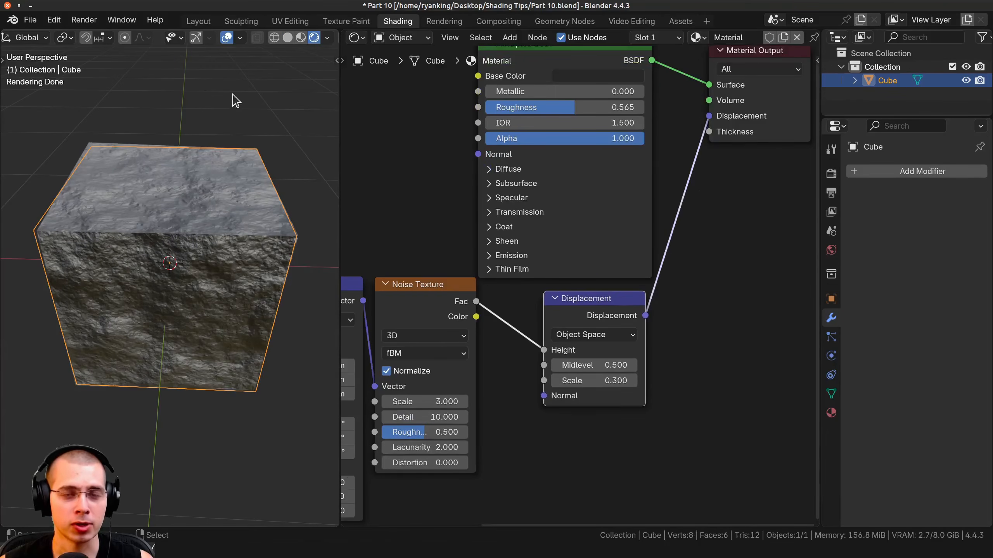
Step: Examine the displaced cube against its real mesh outline, toggling Edit Mode and nudging the Noise Texture node that drives the displacement
middle_drag(283, 248, 311, 250)
key(Tab)
key(Tab)
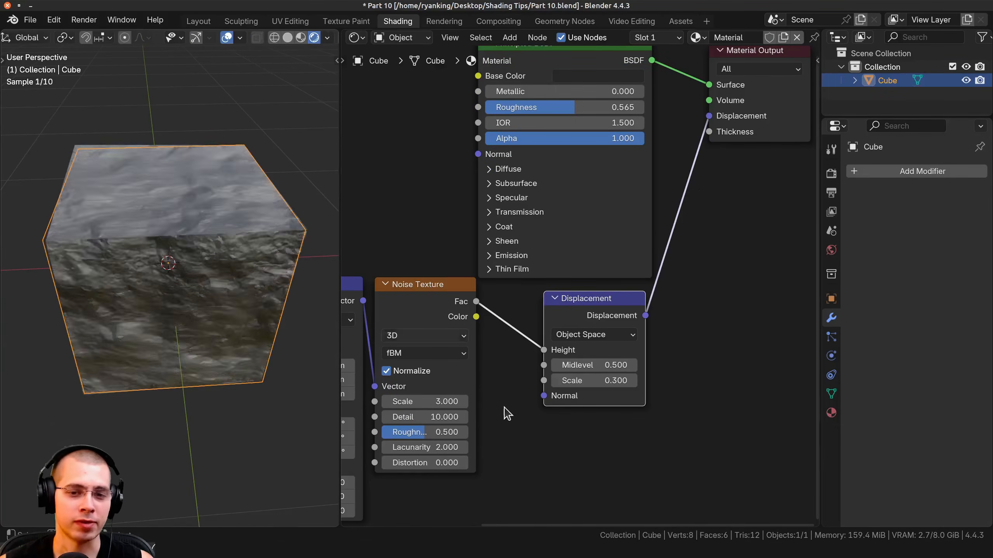
scroll(449, 280, up, 3)
middle_drag(449, 280, 527, 258)
drag(530, 264, 538, 275)
scroll(137, 247, up, 3)
middle_drag(137, 247, 224, 330)
key(Tab)
key(Tab)
scroll(225, 330, up, 4)
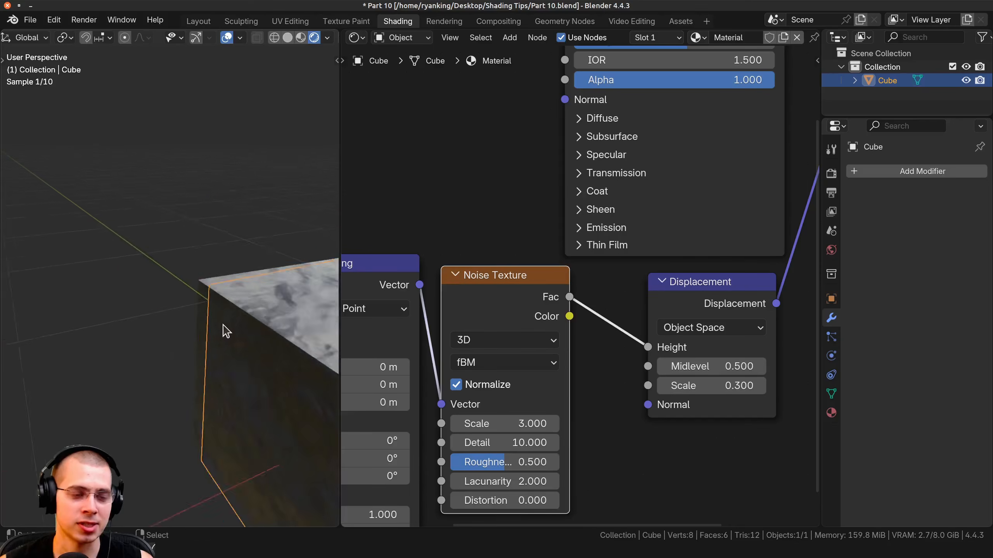
shift+middle_drag(166, 272, 111, 236)
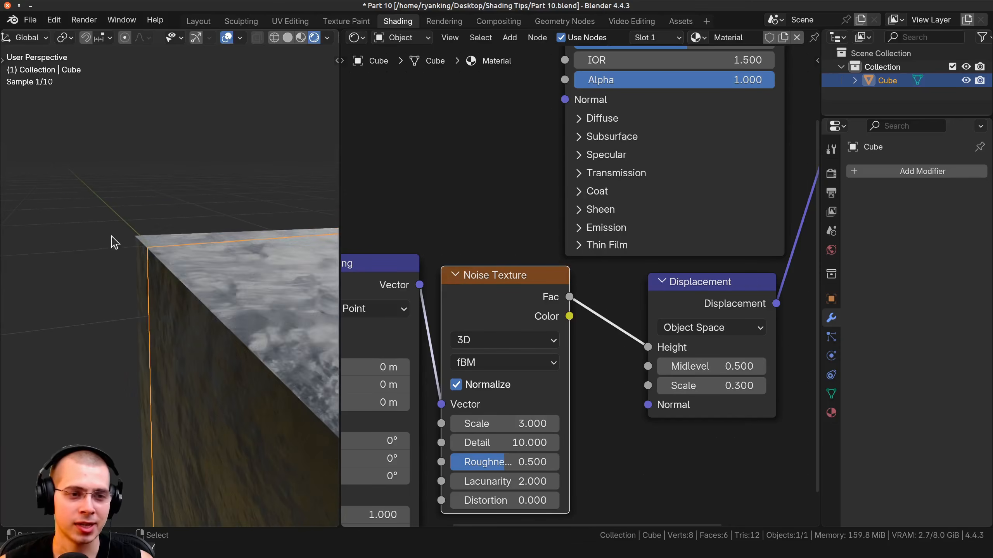
Step: Enter Edit Mode and move the cube's near upper corner vertex slightly
key(Tab)
right_click(145, 245)
key(g)
click(137, 241)
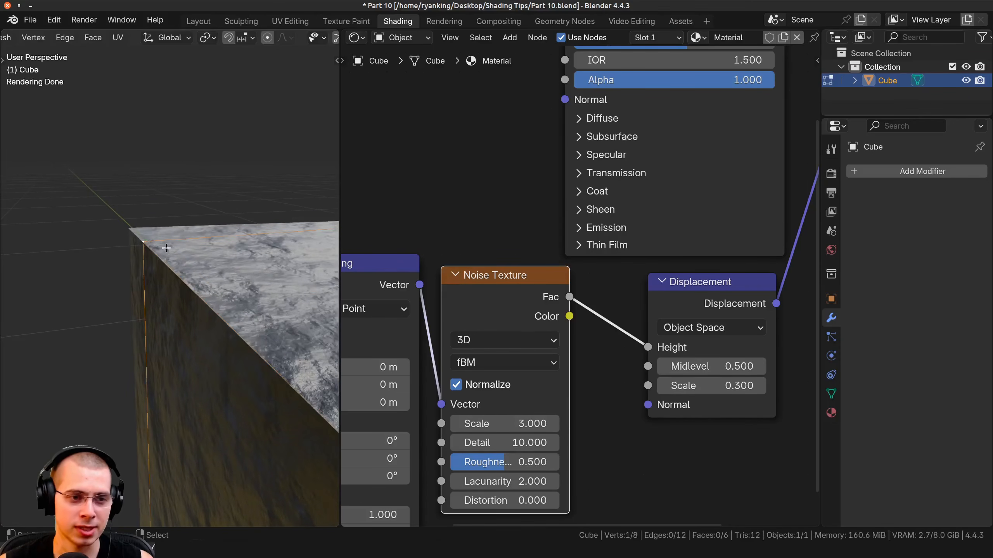
Step: Select the cube's whole mesh, subdivide it four times and return to Object Mode
scroll(144, 234, down, 6)
key(a)
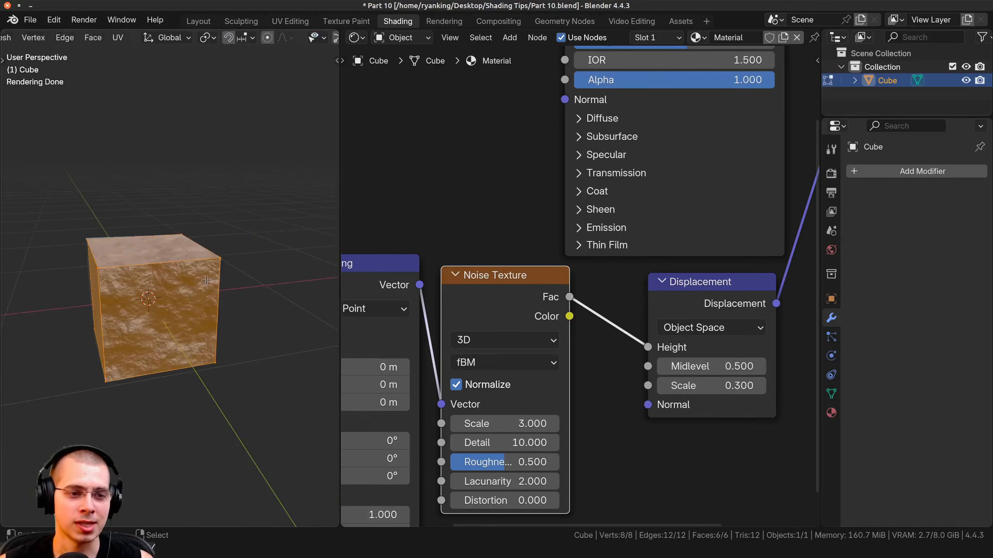
middle_drag(161, 294, 187, 329)
key(a)
key(a)
scroll(213, 377, up, 3)
middle_drag(182, 164, 171, 126)
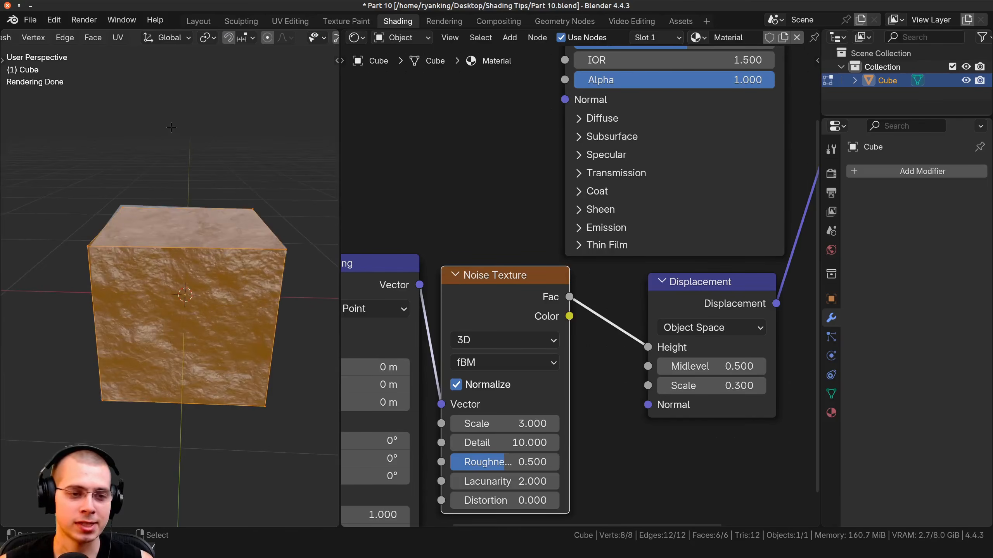
key(a)
key(a)
key(ctrl+e)
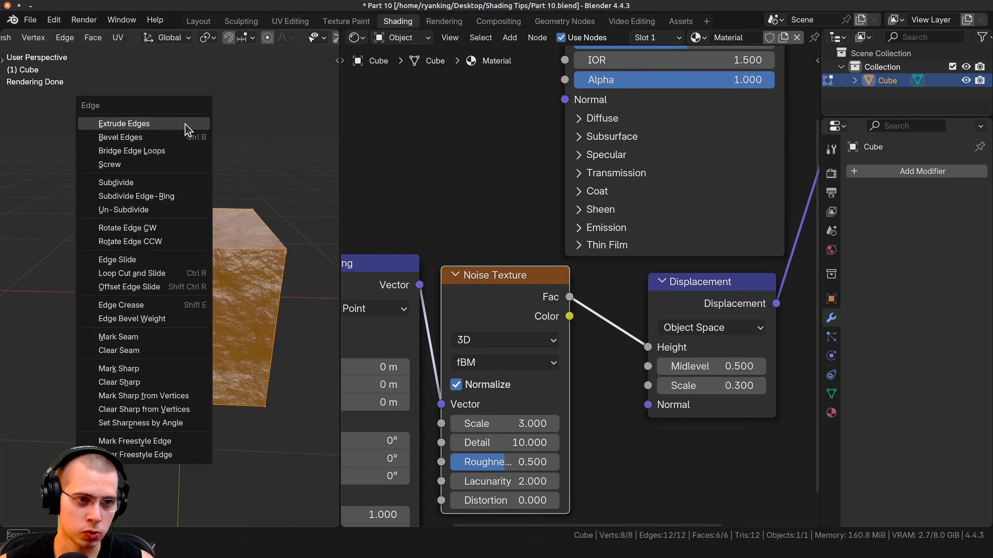
click(121, 190)
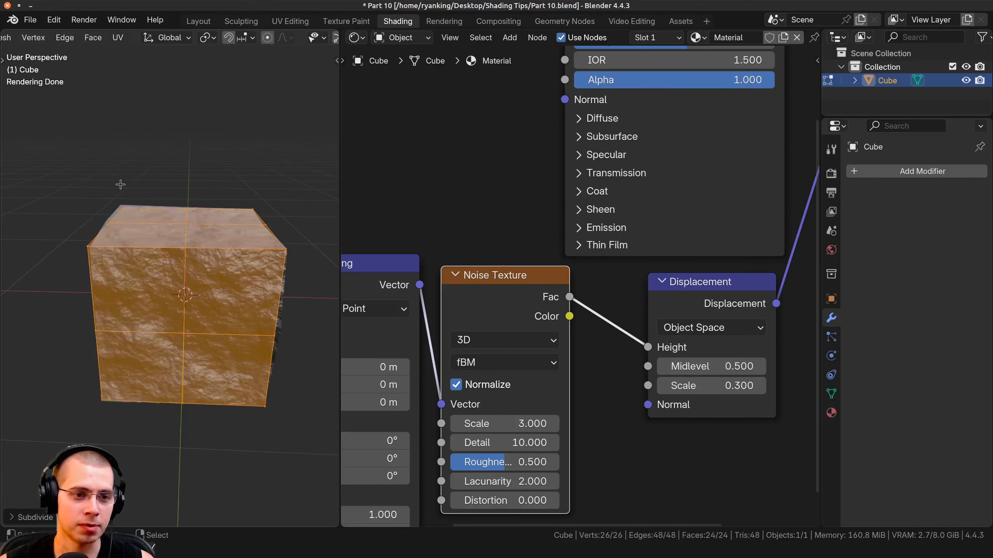
key(ctrl+e)
click(123, 186)
key(ctrl+e)
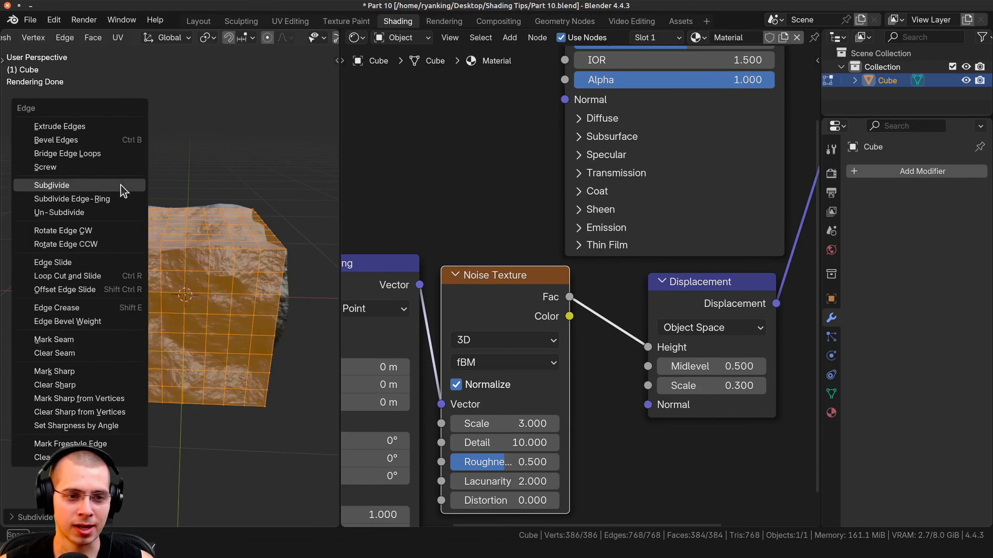
click(123, 186)
key(Tab)
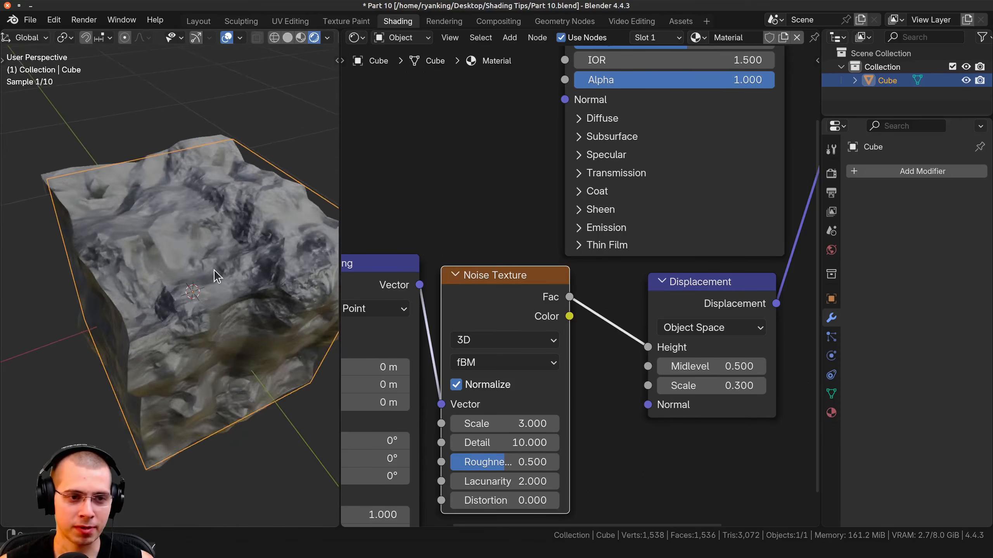
Step: Examine the displaced surface against the subdivided mesh, toggling Edit Mode, nudging the Displacement node and trying to move one upper front vertex
middle_drag(214, 270, 177, 216)
key(Tab)
key(Tab)
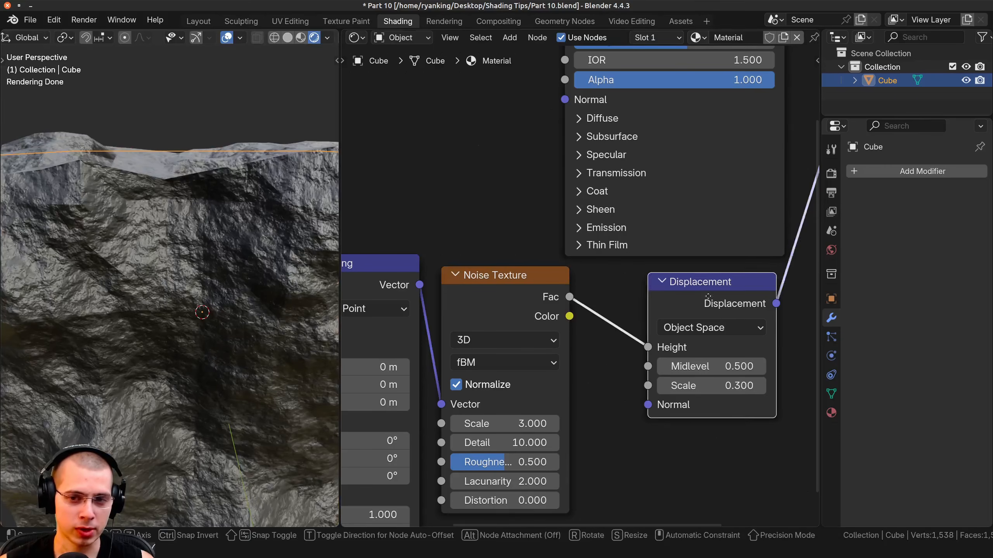
key(Tab)
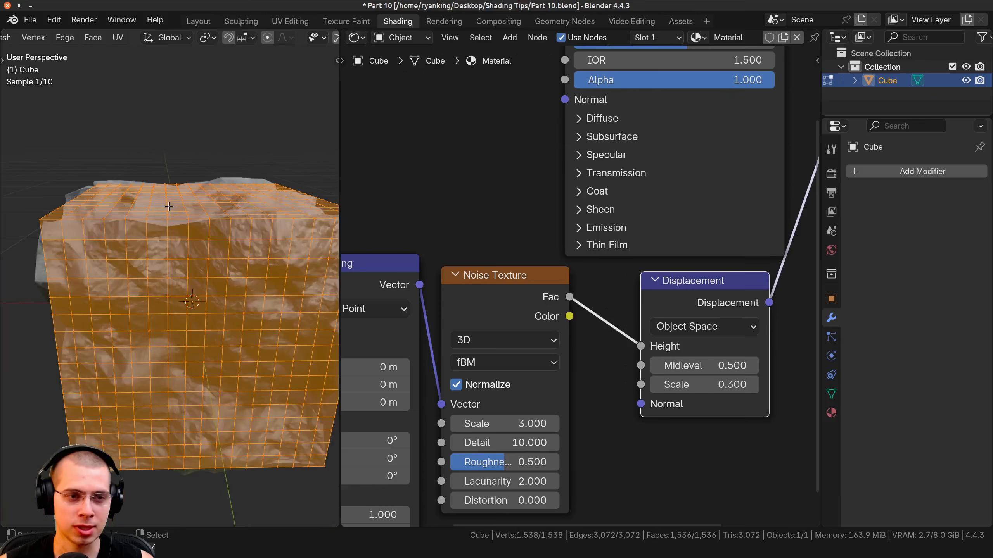
click(168, 235)
key(g)
right_click(168, 197)
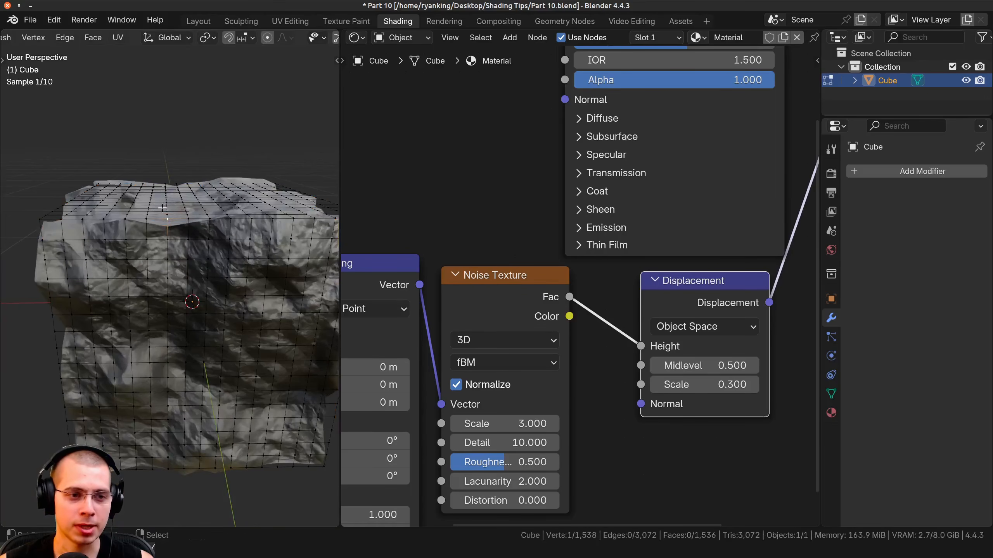
key(Tab)
key(Tab)
key(alt+a)
key(a)
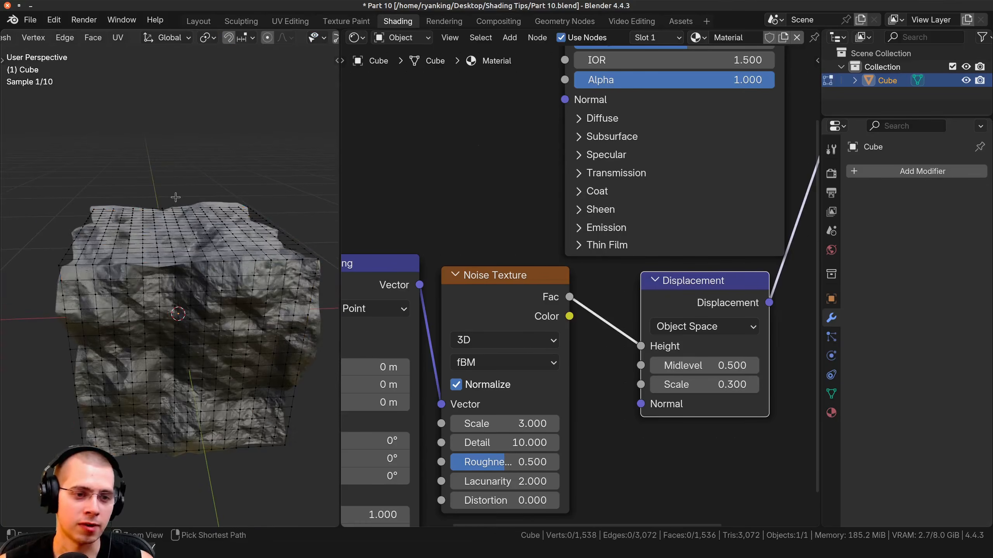
Step: Undo the node move and all mesh subdivisions, and return the cube to Object Mode
key(ctrl+z)
key(ctrl+z)
key(ctrl+z)
key(ctrl+z)
key(ctrl+z)
key(ctrl+z)
key(Tab)
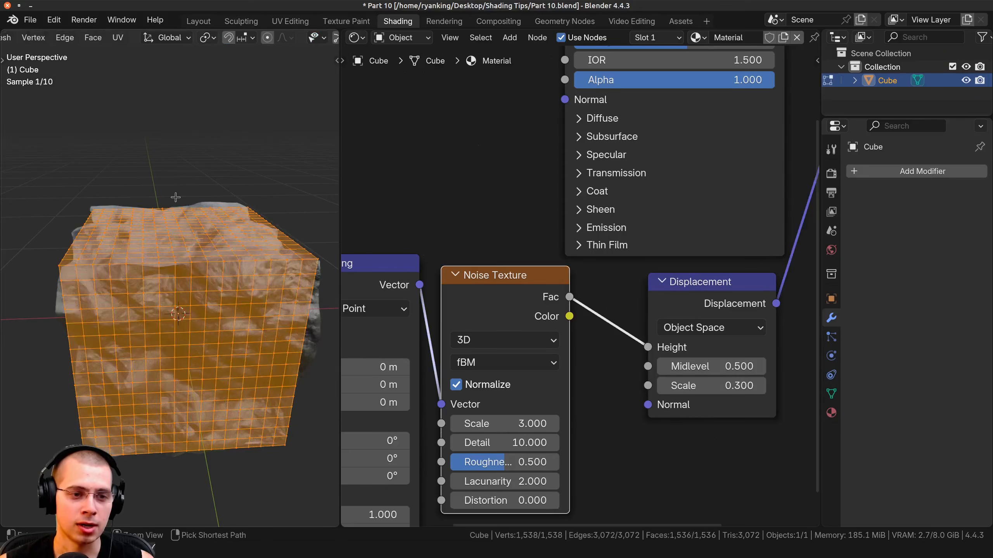
key(Tab)
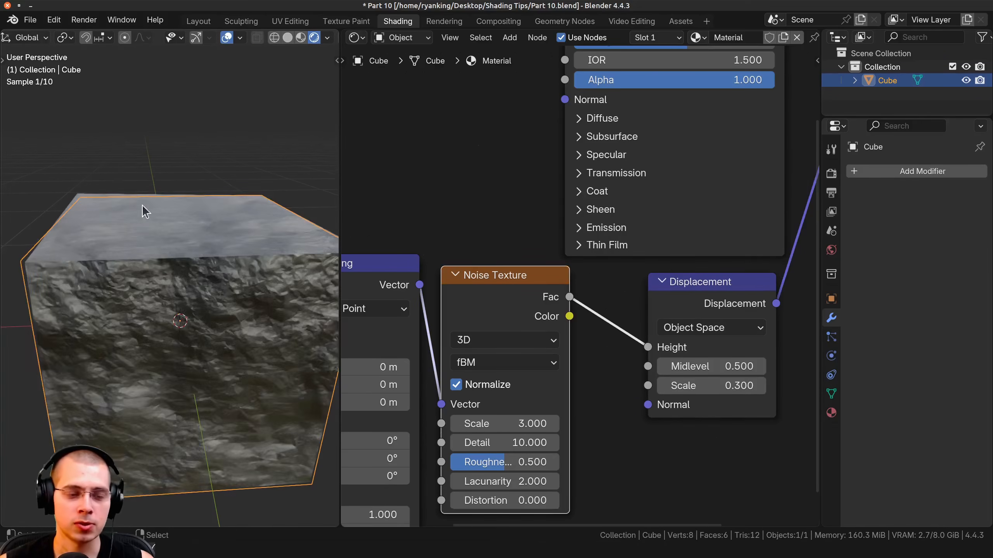
middle_drag(169, 273, 162, 239)
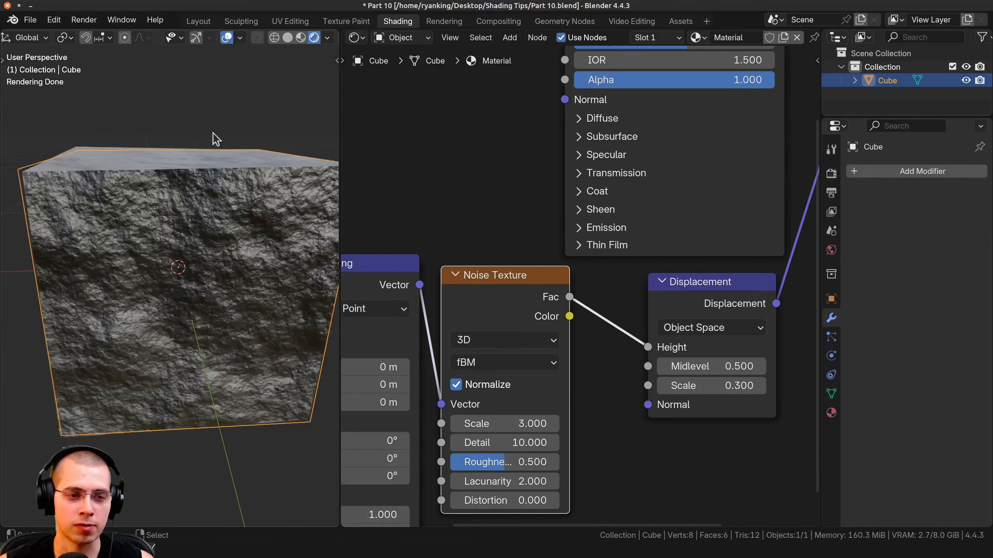
key(Tab)
key(Tab)
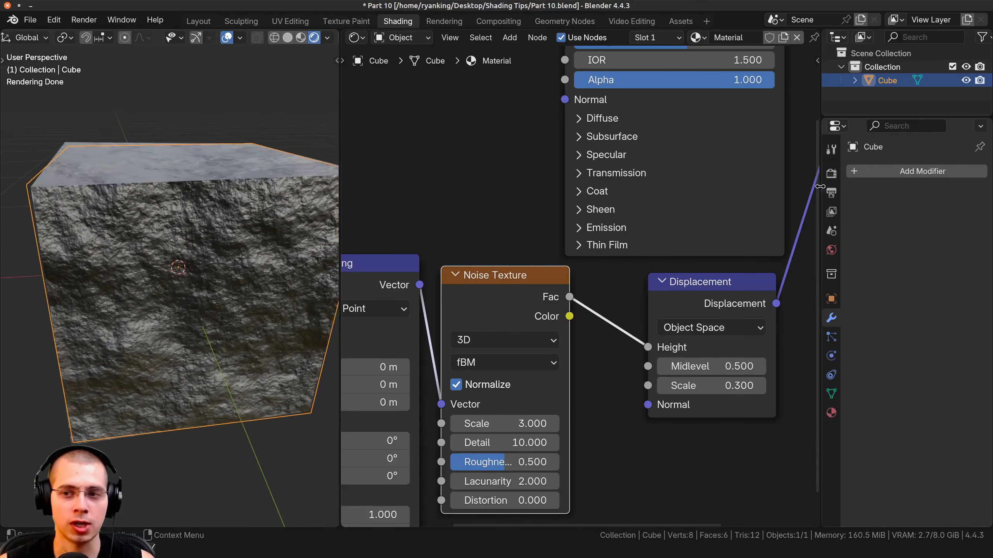
Step: Add a Subdivision Surface modifier to the cube, widen the properties area and set the subdivision type to Simple
click(892, 171)
text(sub)
key(Return)
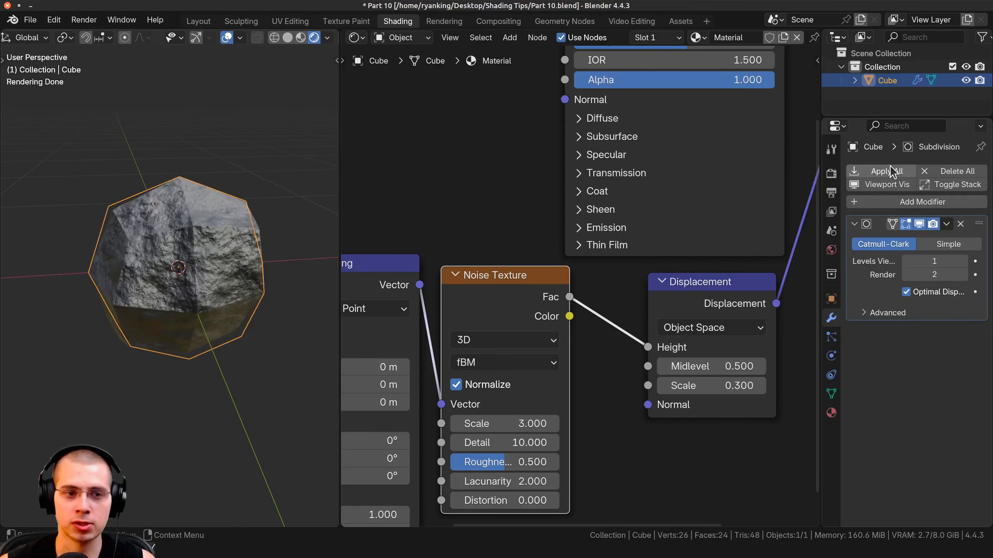
drag(821, 219, 666, 219)
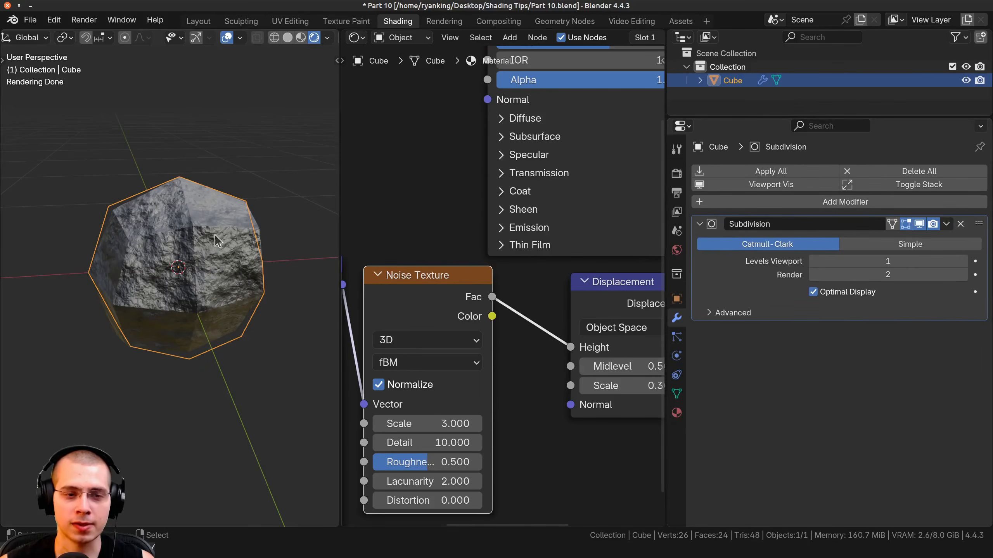
middle_drag(51, 203, 42, 247)
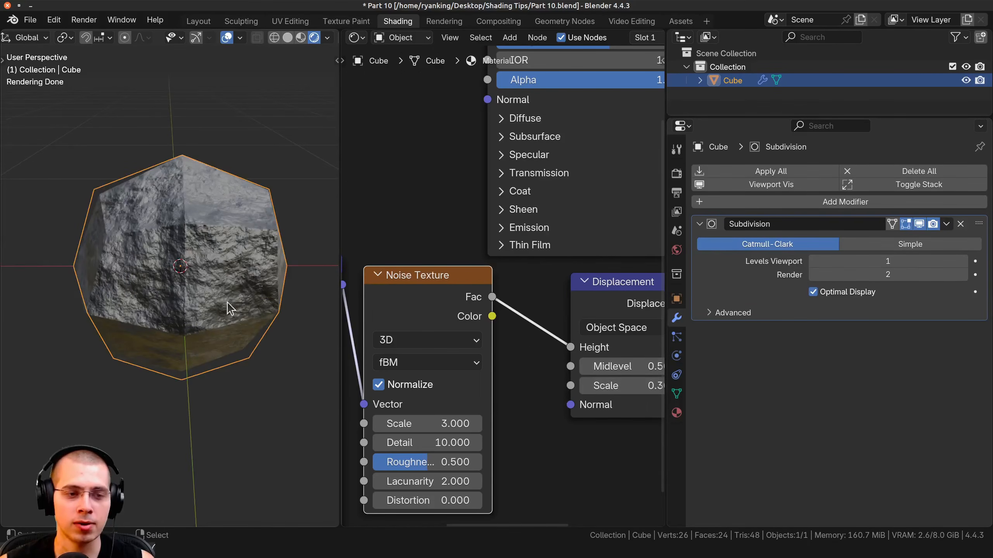
click(889, 242)
scroll(241, 335, down, 4)
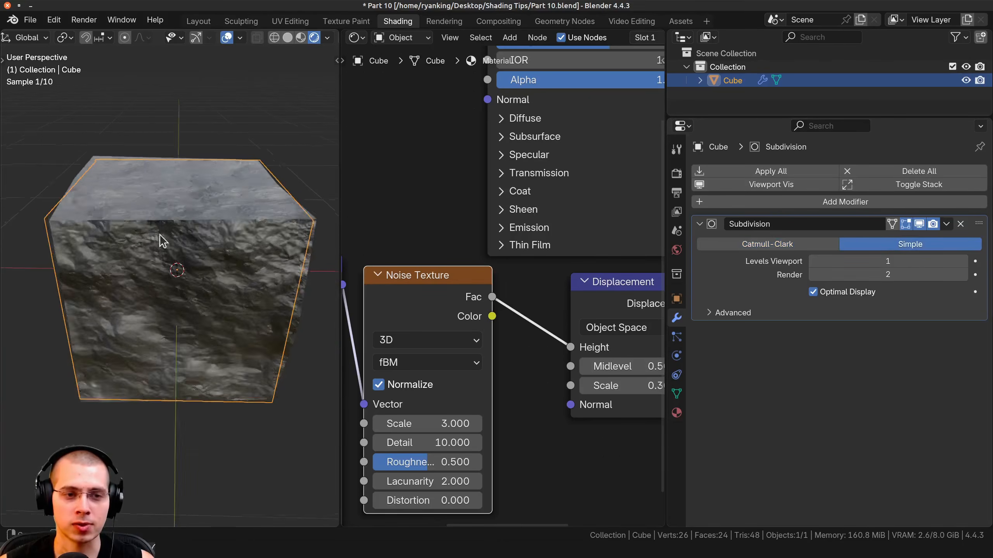
Step: Raise the Subdivision modifier's viewport level to at least 4 and its render level to at least 5
click(961, 263)
click(961, 273)
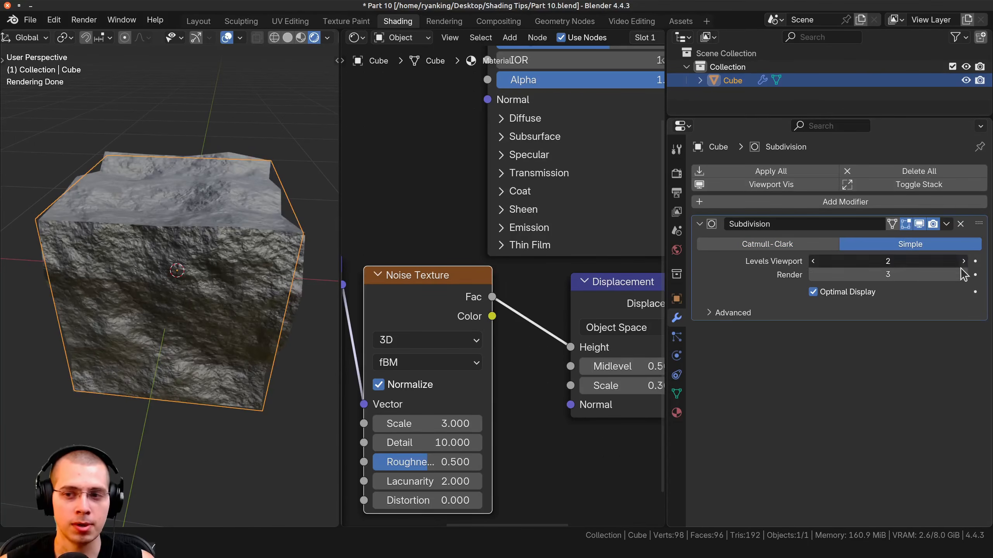
click(959, 264)
click(960, 273)
click(962, 262)
click(962, 273)
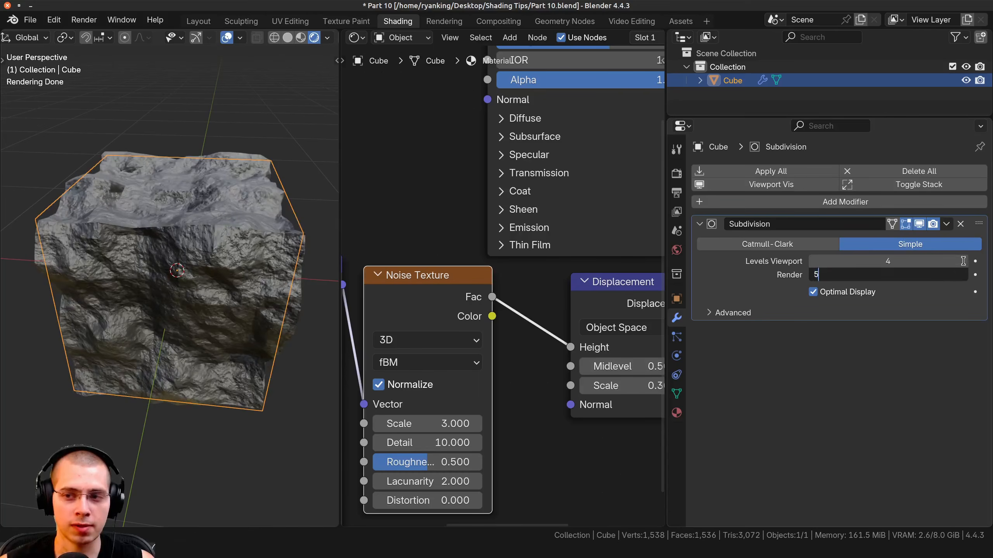
click(962, 262)
click(962, 261)
click(962, 274)
middle_drag(191, 311, 505, 383)
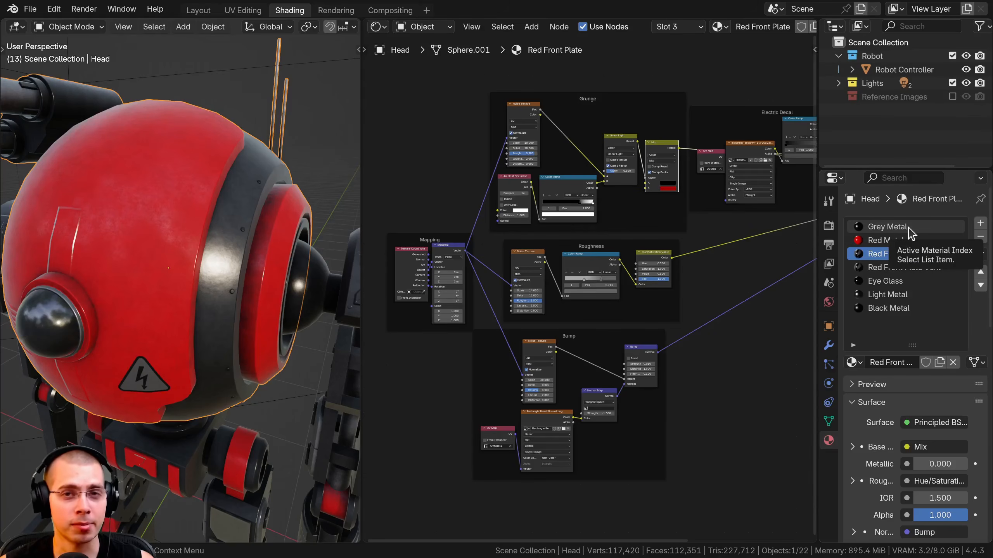
Step: Compare the node setups of the robot head's Red Metal, Red Front Plate and Red Front Plate Vent materials
click(895, 240)
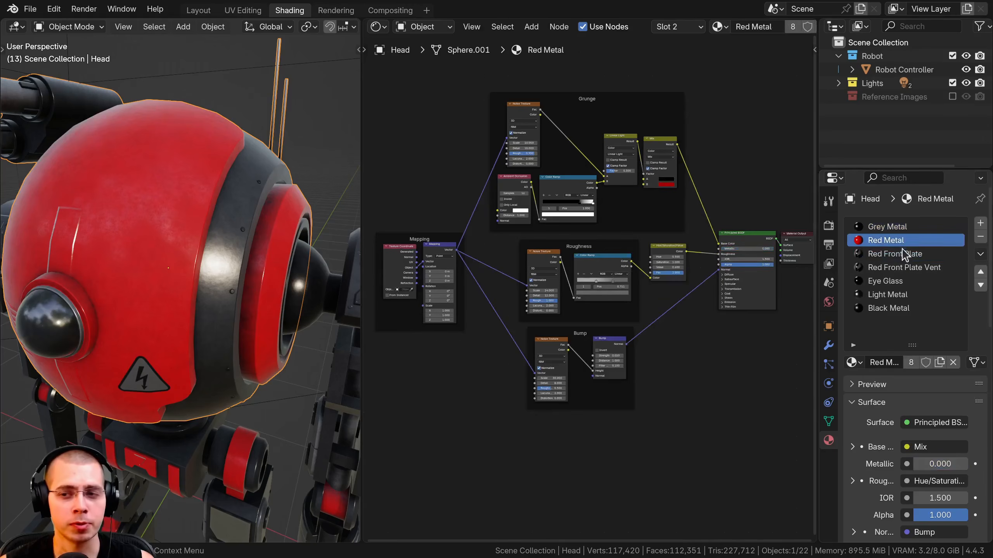
click(905, 254)
click(904, 268)
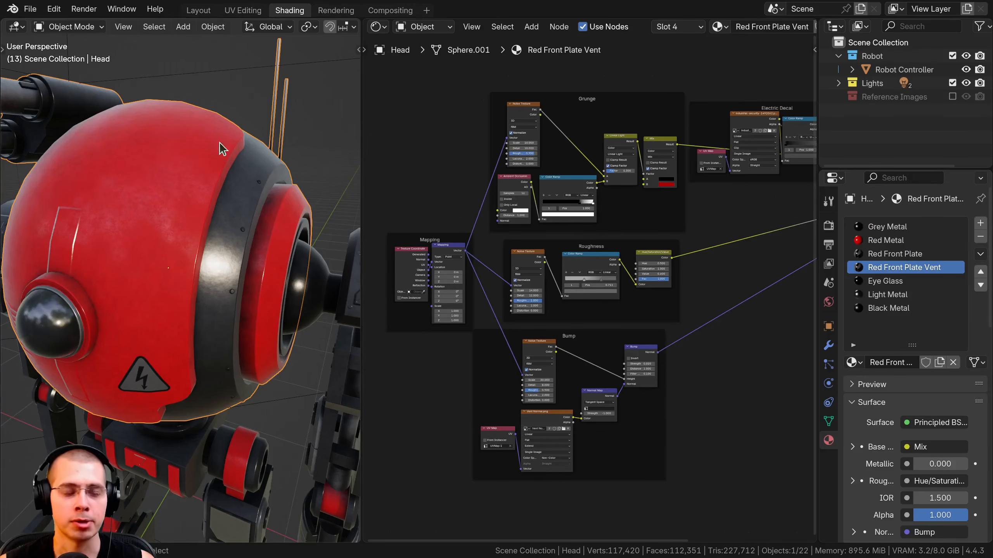
Step: Enter Edit Mode on the robot head, clear the face selection and examine its material areas from several angles
scroll(221, 217, down, 3)
key(Tab)
middle_drag(203, 251, 262, 239)
key(alt+a)
scroll(161, 201, up, 2)
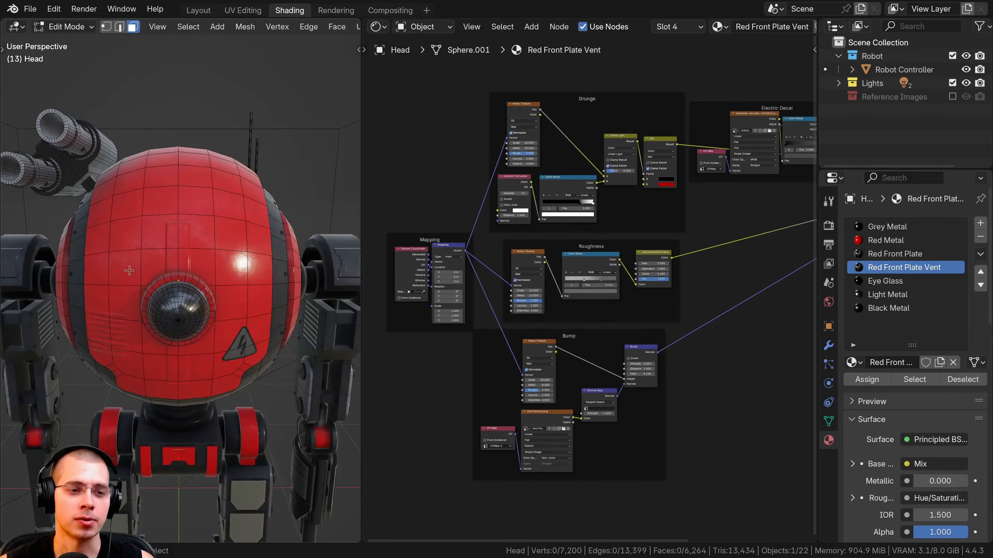
middle_drag(130, 271, 186, 235)
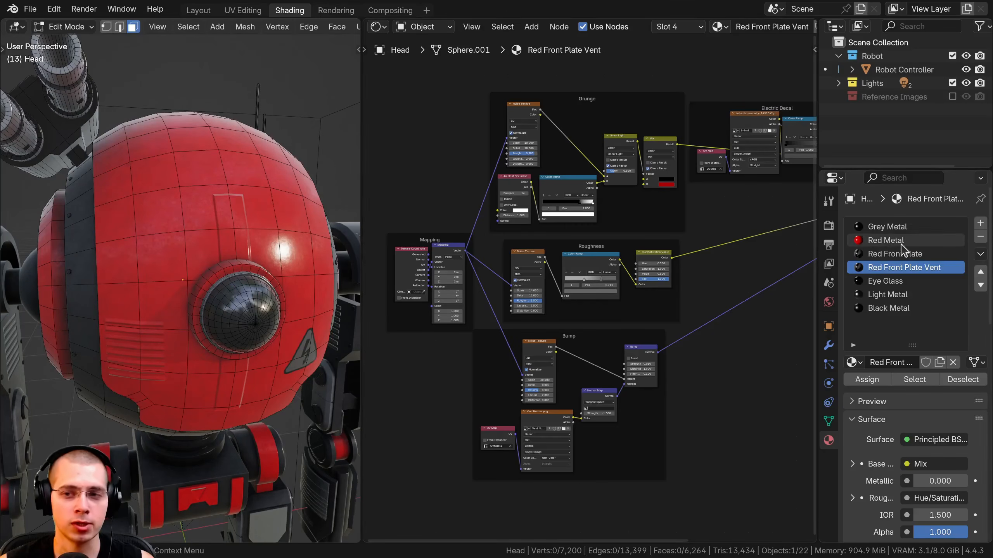
key(a)
key(alt+a)
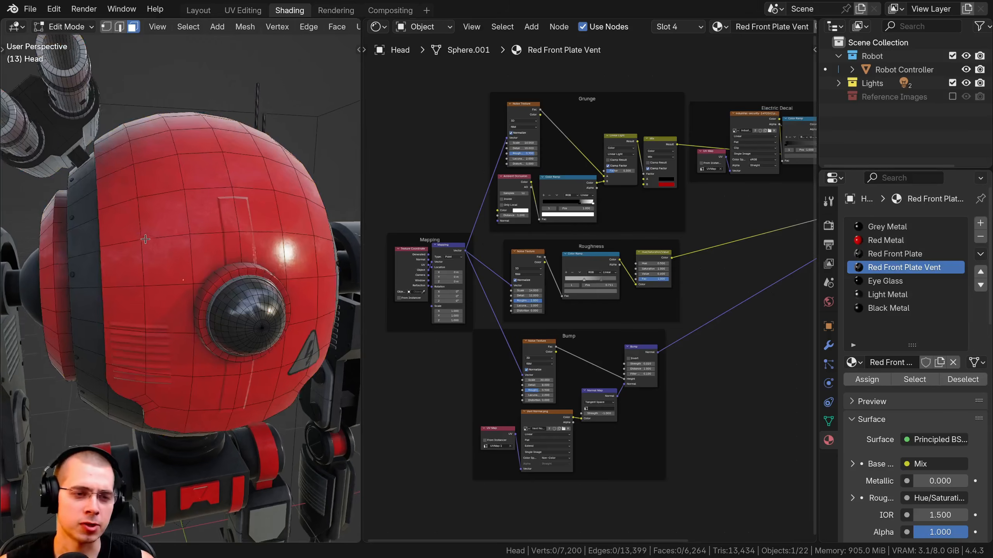
mouse_move(125, 235)
middle_down()
mouse_move(148, 242)
mouse_move(142, 226)
middle_up()
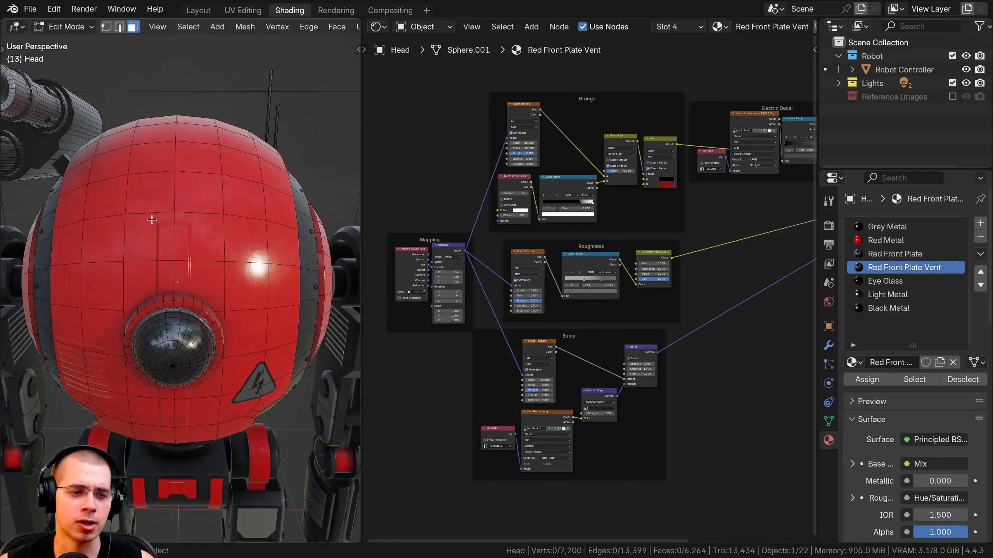
mouse_move(199, 356)
middle_down()
mouse_move(237, 335)
mouse_move(199, 344)
middle_up()
scroll(204, 344, down, 3)
middle_drag(328, 332, 393, 315)
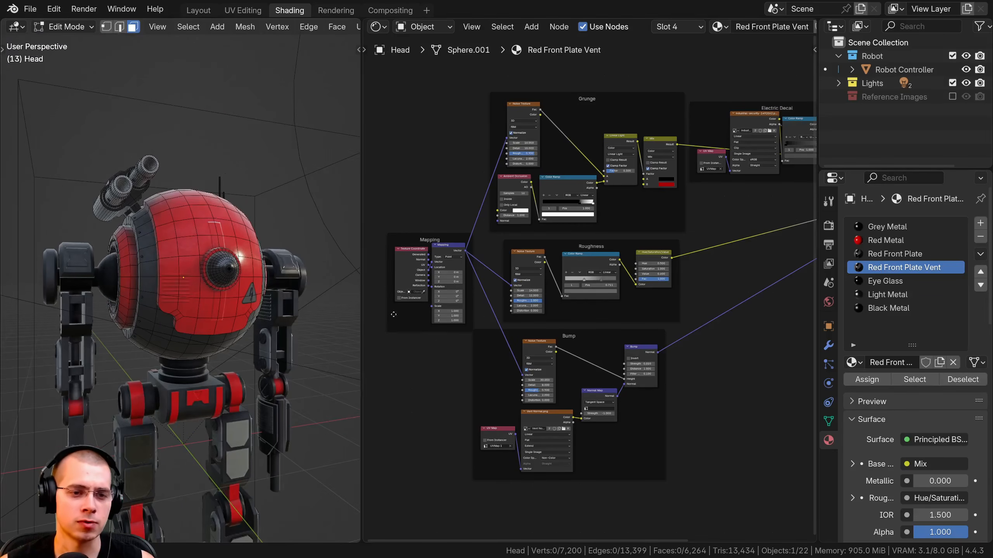
Step: Widen the 3D viewport and select a face on the front plate's vent slats to check its material slot
drag(360, 289, 395, 289)
scroll(236, 311, up, 8)
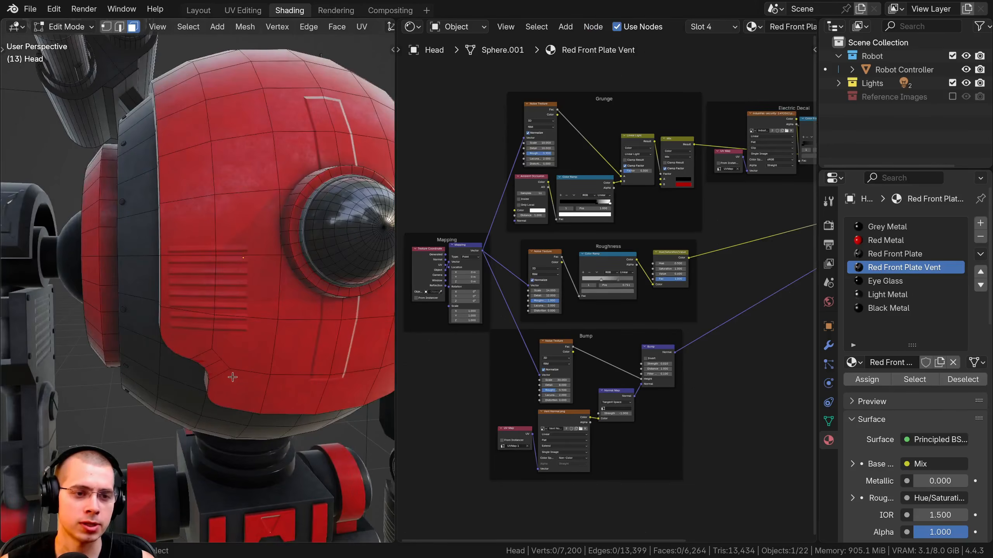
scroll(219, 266, up, 3)
click(199, 248)
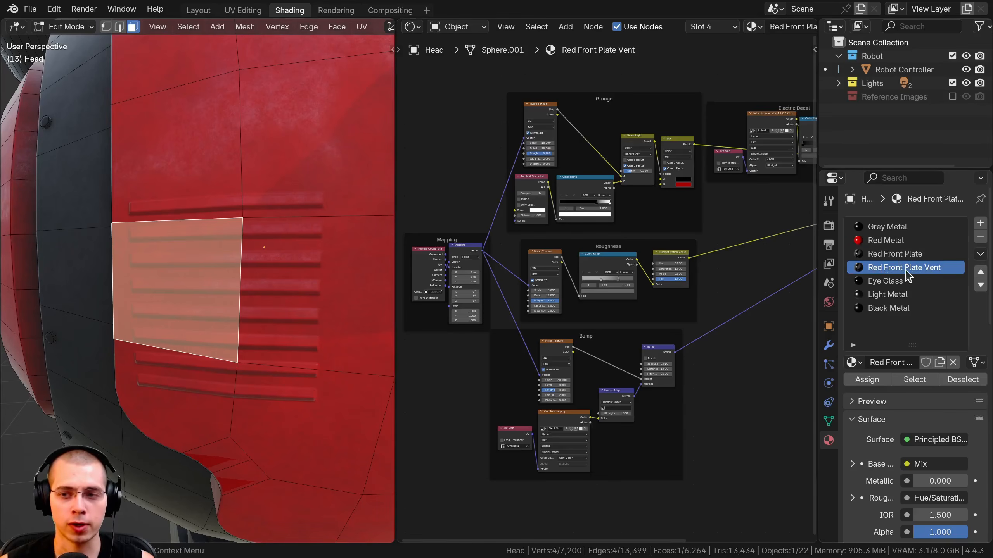
Step: Check the material slots of one face on the head's upper front plate and one on the red side ring
scroll(214, 247, down, 8)
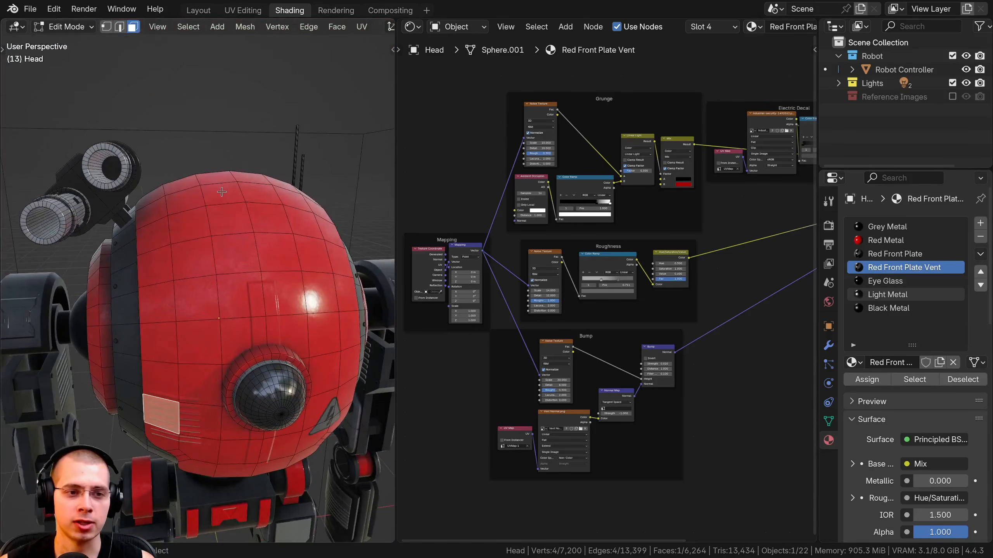
click(221, 192)
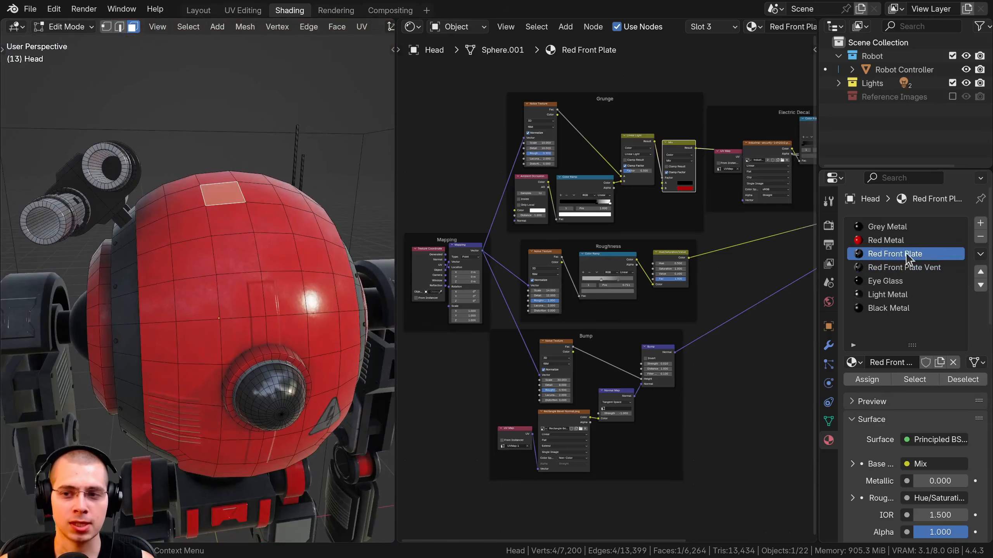
middle_drag(227, 328, 297, 309)
scroll(312, 300, up, 4)
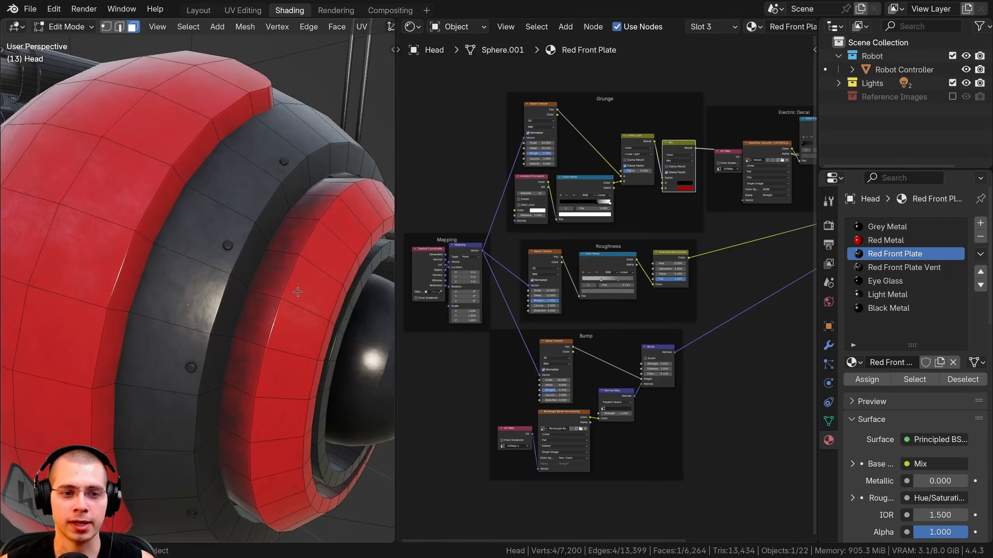
click(319, 299)
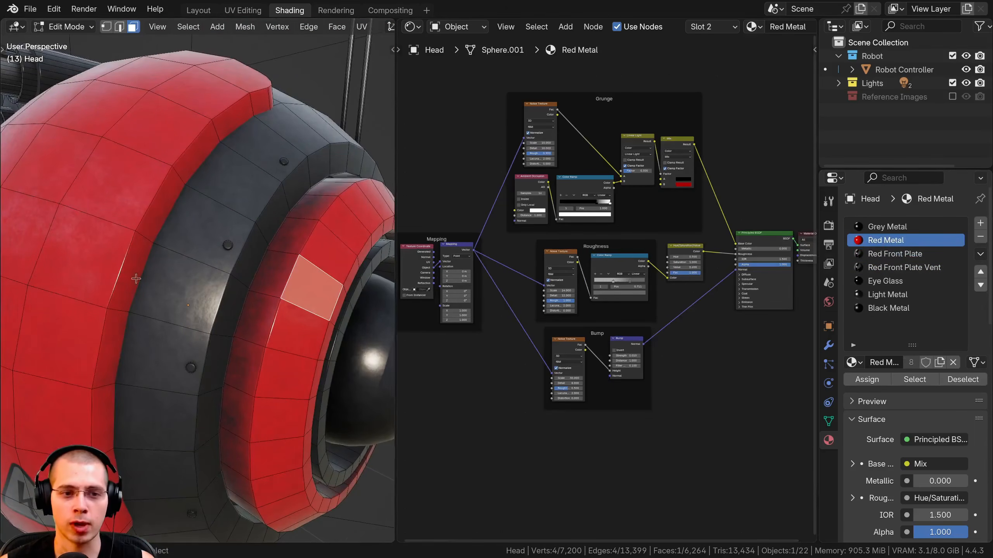
Step: Select several faces across the head's front plate, ending just above the eye, to check their material slot
scroll(136, 279, down, 4)
middle_drag(136, 279, 235, 269)
click(187, 183)
click(223, 193)
click(140, 247)
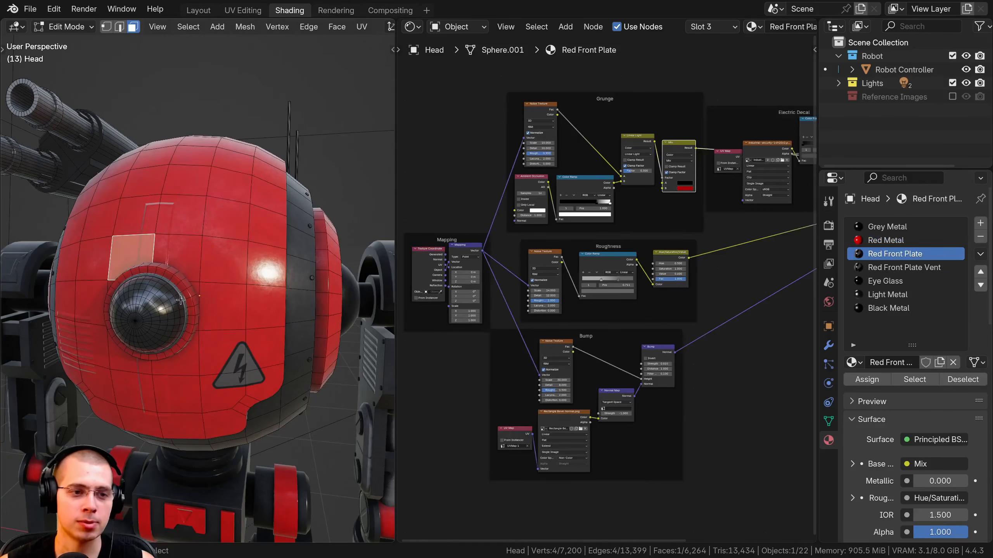
Step: Select a face on the warning-triangle decal of the head's front plate to check its material slot
middle_drag(181, 300, 151, 270)
click(164, 274)
click(152, 269)
scroll(155, 271, up, 2)
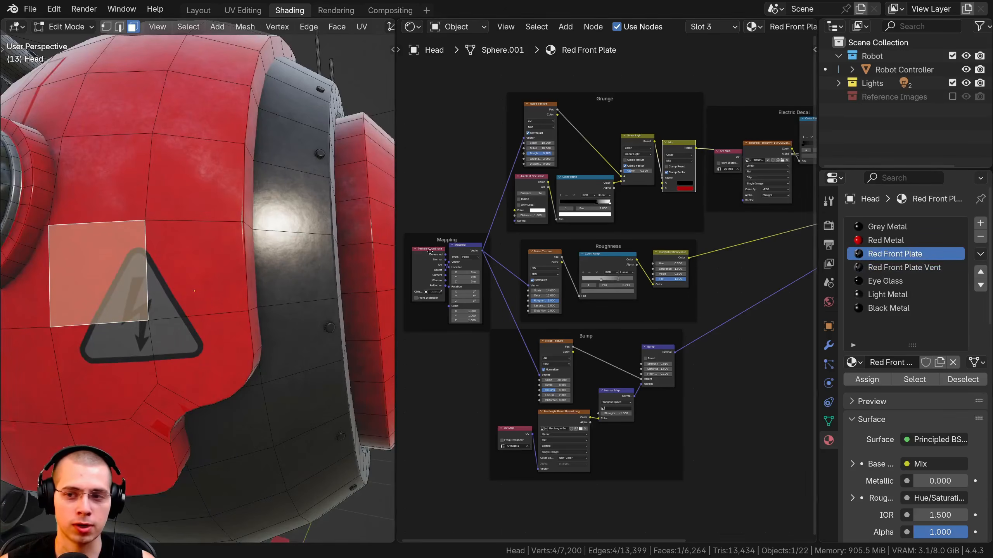
mouse_move(219, 274)
middle_down()
mouse_move(237, 263)
mouse_move(195, 243)
mouse_move(219, 270)
mouse_move(236, 267)
middle_up()
Step: Clear the selection and select single faces on the vent slats and the side of the head to check their material slots
scroll(220, 267, down, 3)
key(a)
key(alt+a)
click(245, 245)
click(156, 218)
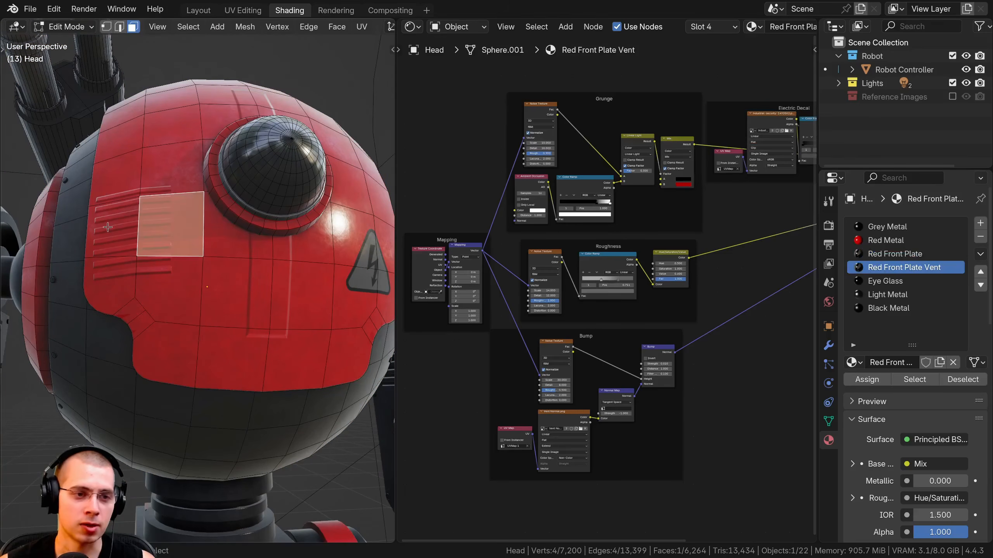
middle_drag(108, 228, 328, 242)
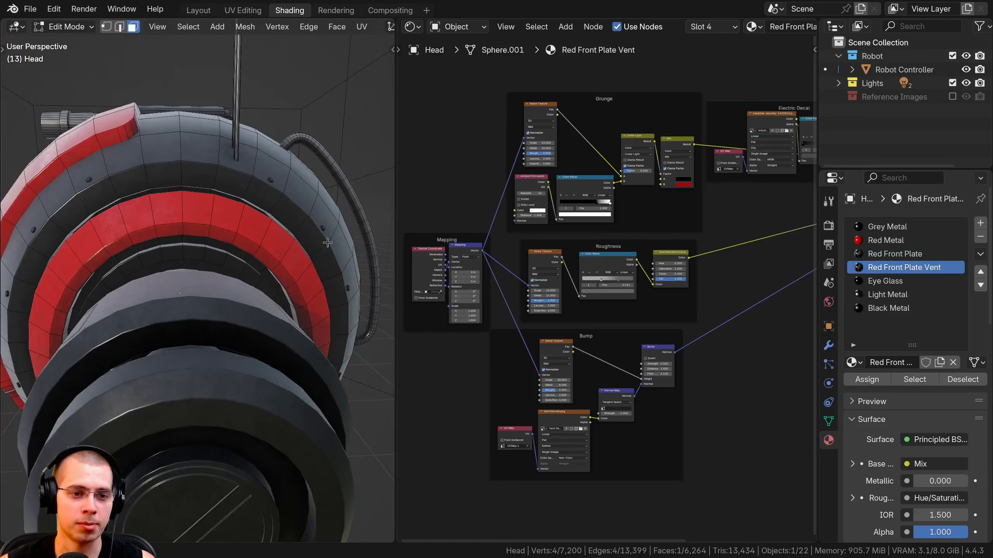
click(235, 225)
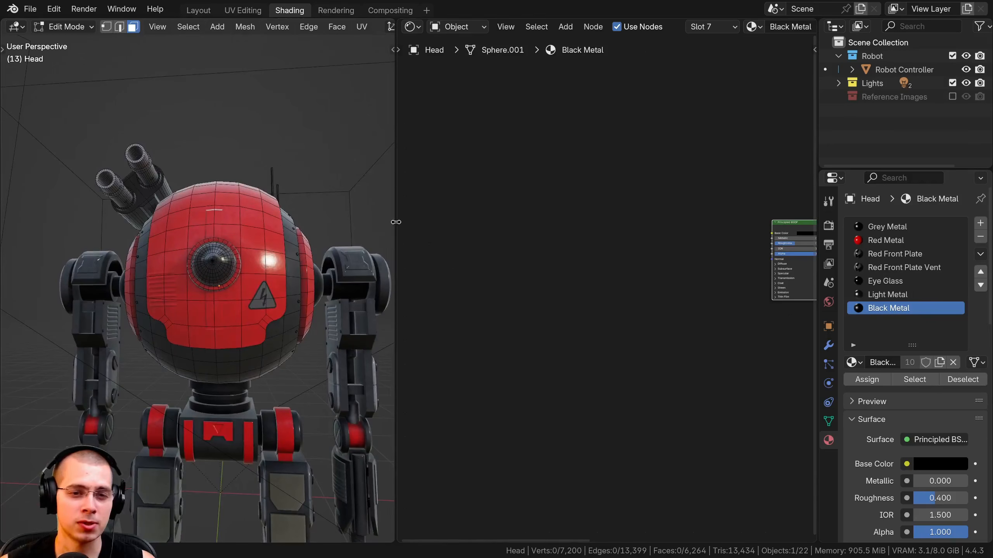
Step: Widen the 3D viewport and the Properties editor, and clear the face selection on the head
drag(396, 222, 525, 227)
scroll(312, 211, up, 5)
key(a)
middle_drag(436, 244, 277, 113)
scroll(286, 200, down, 3)
key(alt+a)
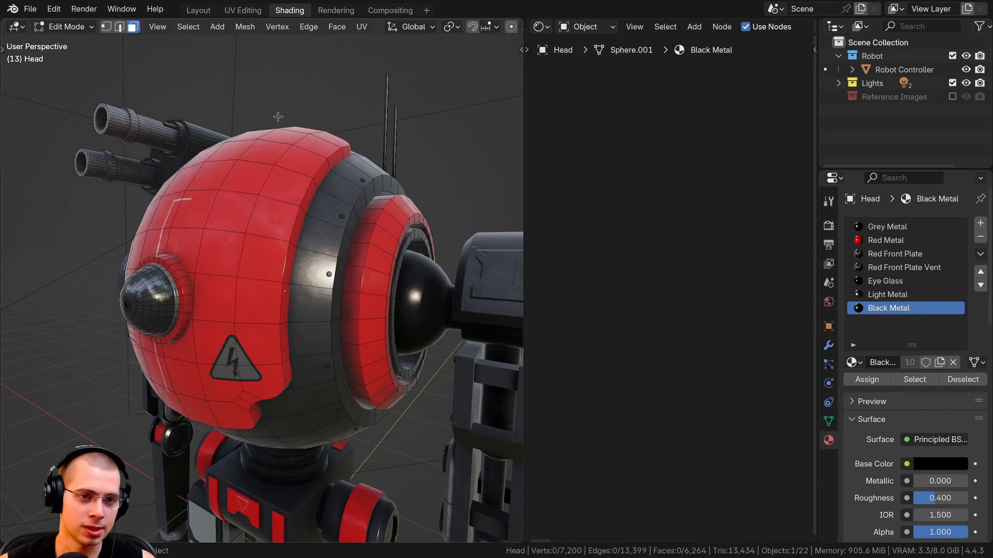
drag(815, 224, 745, 225)
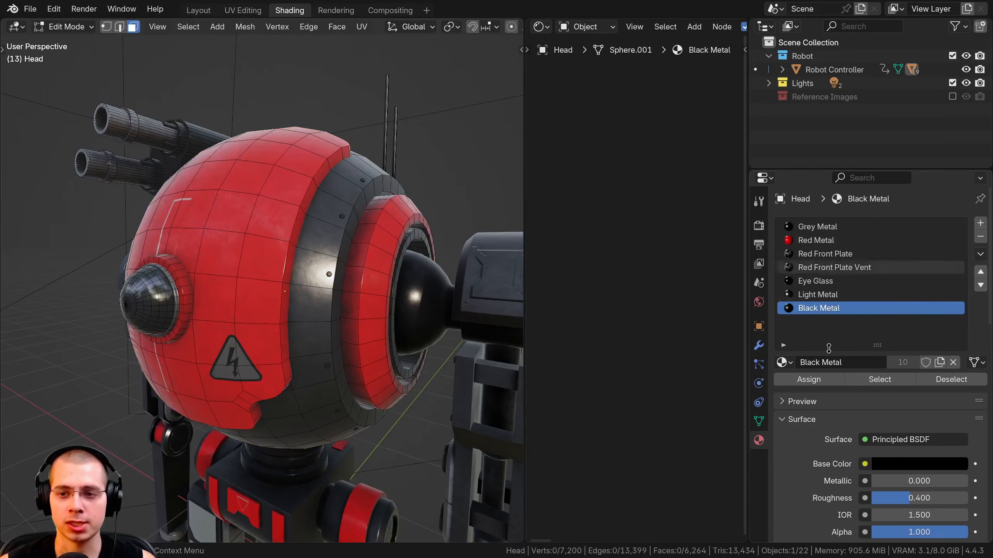
Step: Select all faces of the head that use the Grey Metal material
click(814, 227)
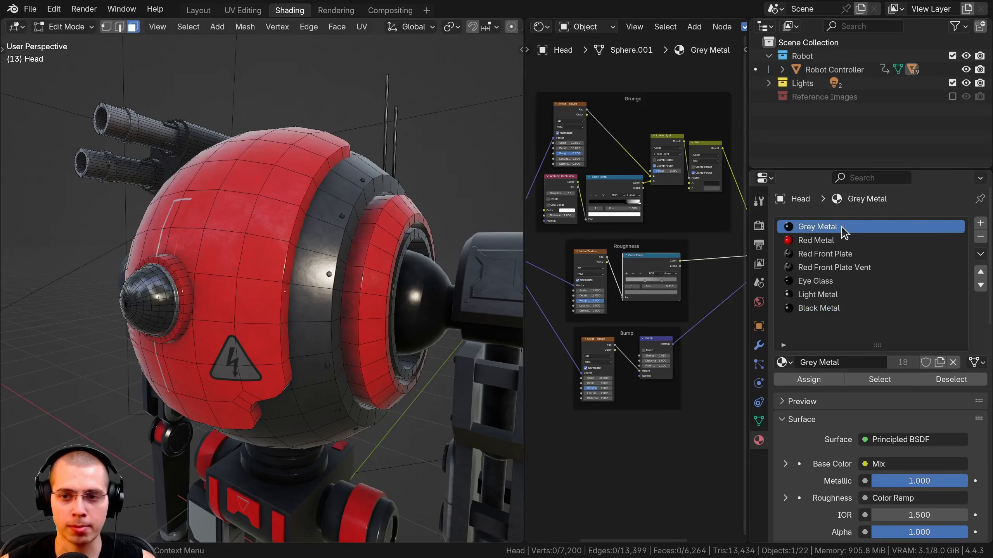
click(883, 383)
scroll(262, 306, down, 4)
middle_drag(262, 305, 313, 241)
scroll(312, 241, up, 4)
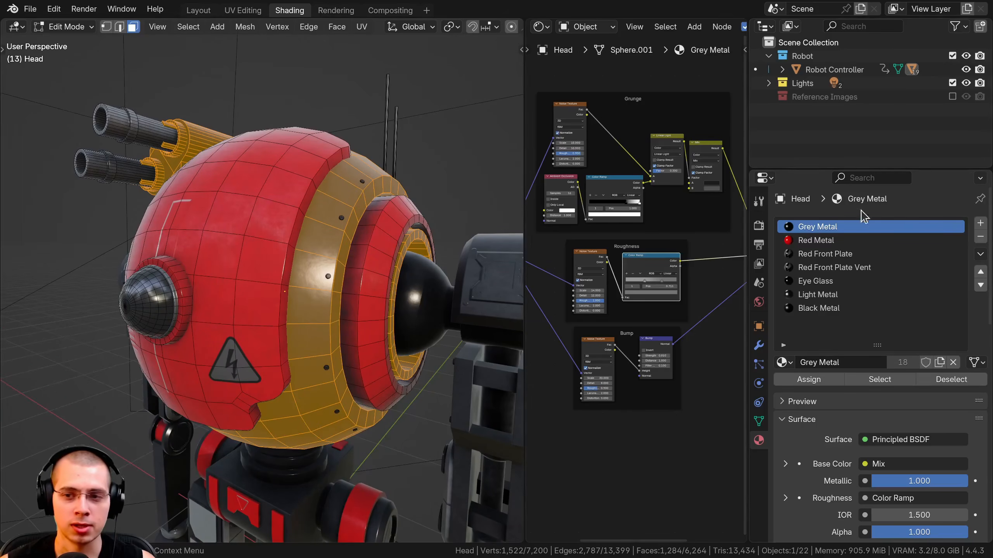
Step: Try assigning the Red Metal material to the selected grey faces, and undo the assignment
click(811, 241)
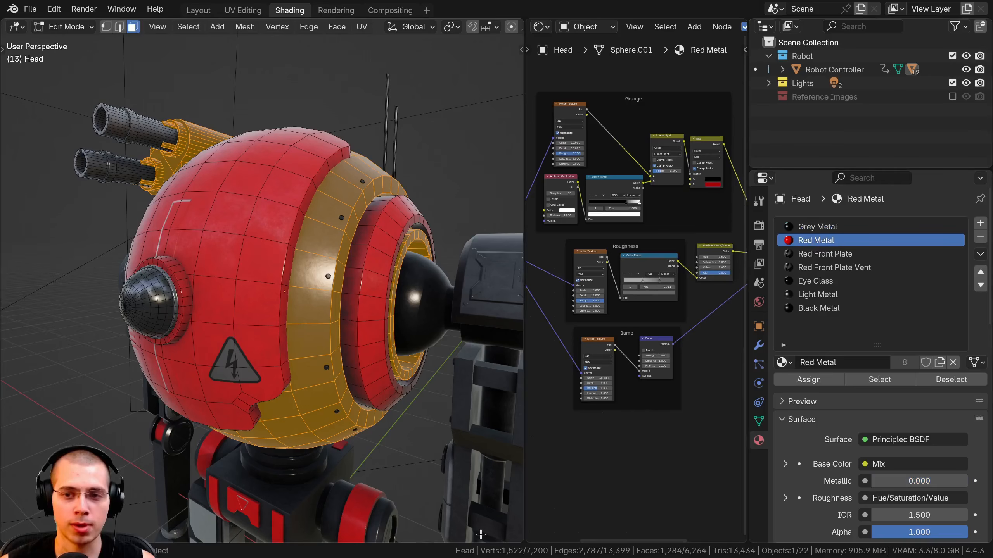
mouse_move(366, 197)
middle_down()
mouse_move(395, 203)
mouse_move(375, 200)
middle_up()
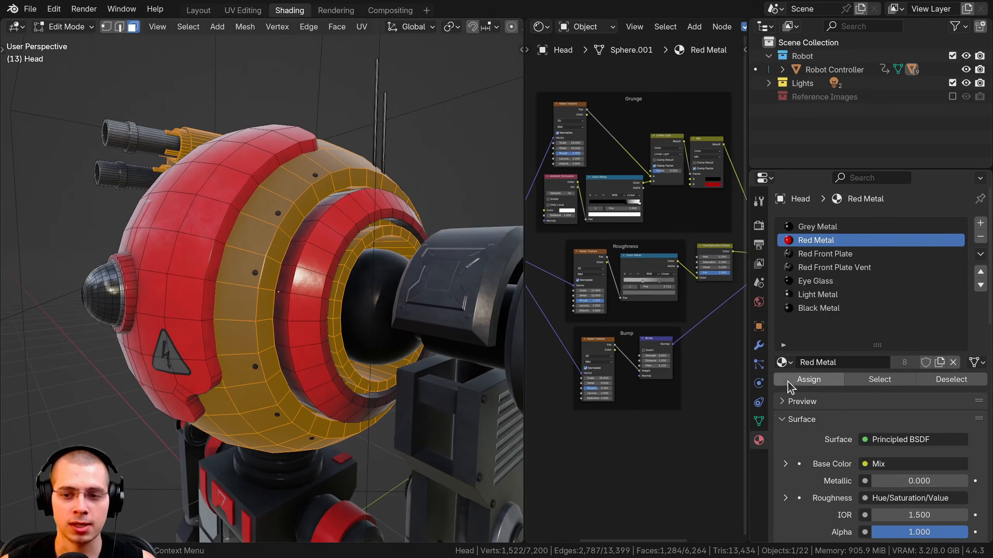
click(808, 380)
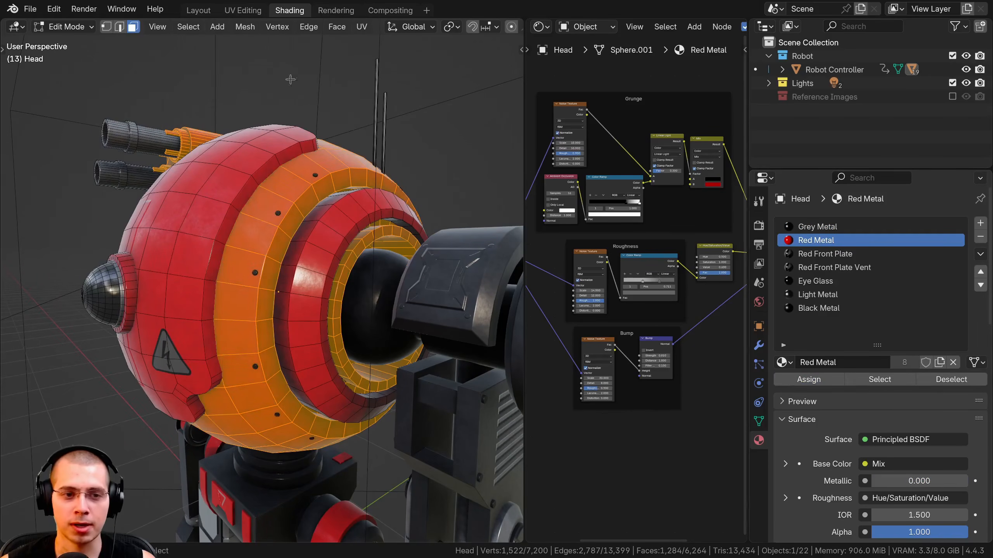
middle_drag(291, 82, 299, 200)
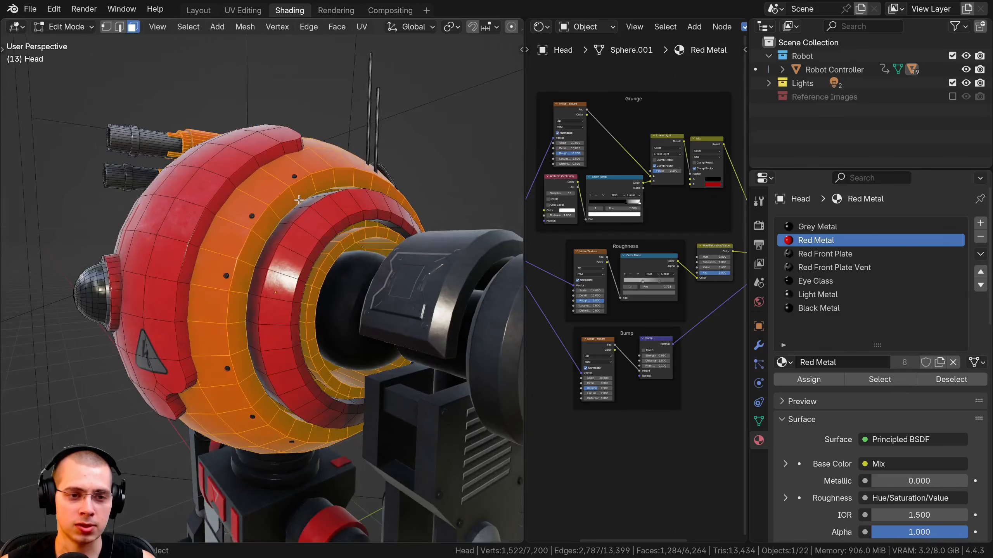
key(ctrl+z)
Step: Clear the face selection and select the whole linked front plate of the head
middle_drag(250, 336, 283, 160)
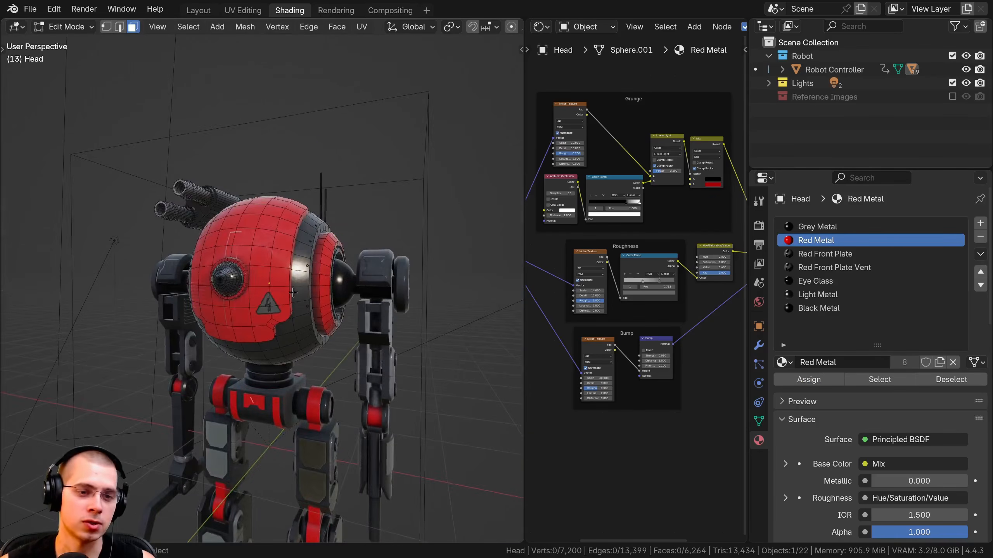
scroll(301, 250, up, 2)
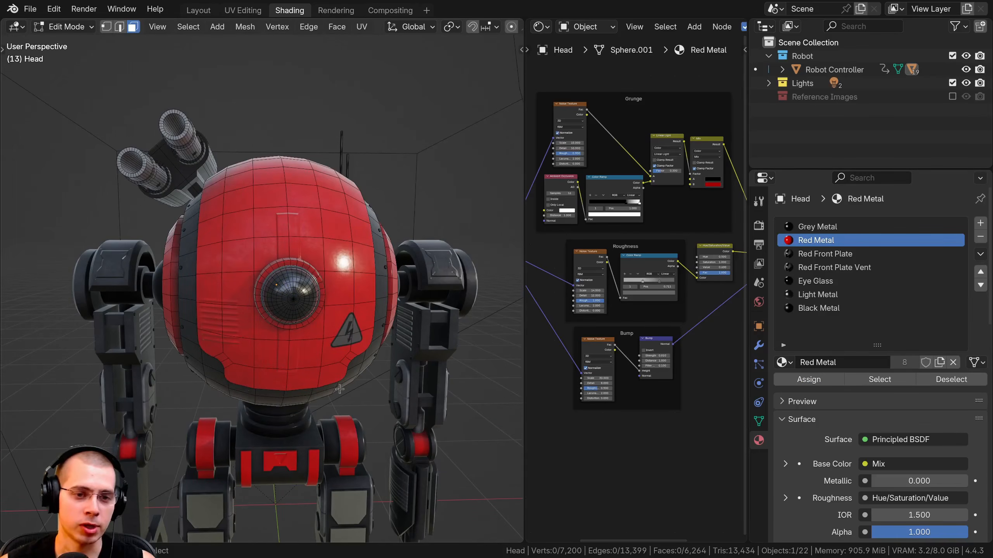
middle_drag(339, 389, 204, 161)
middle_drag(167, 356, 226, 247)
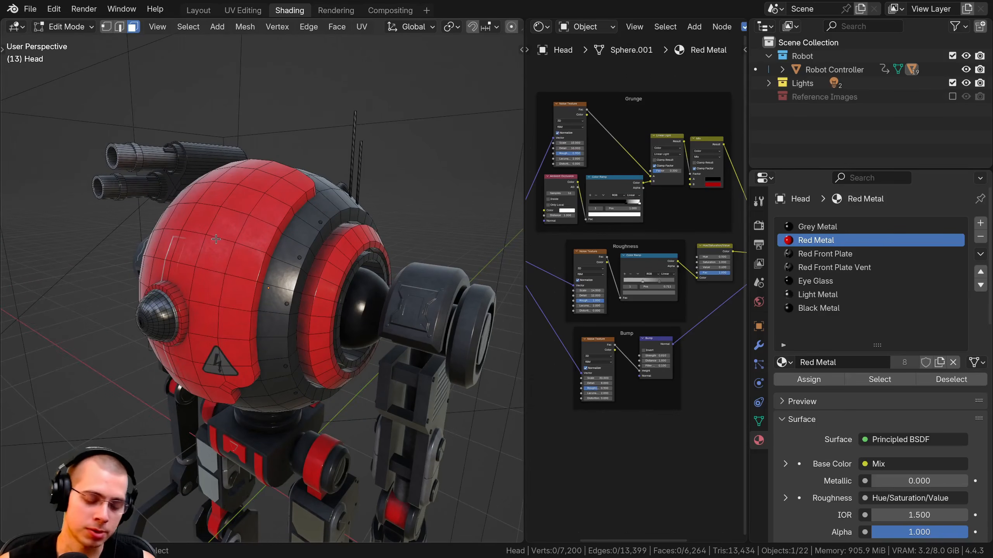
key(a)
key(alt+a)
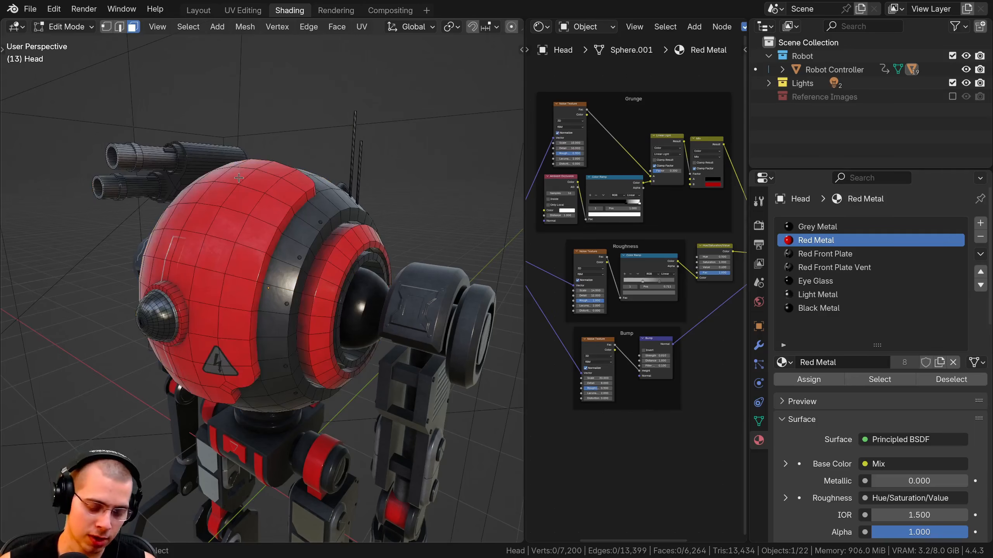
key(l)
middle_drag(240, 192, 209, 387)
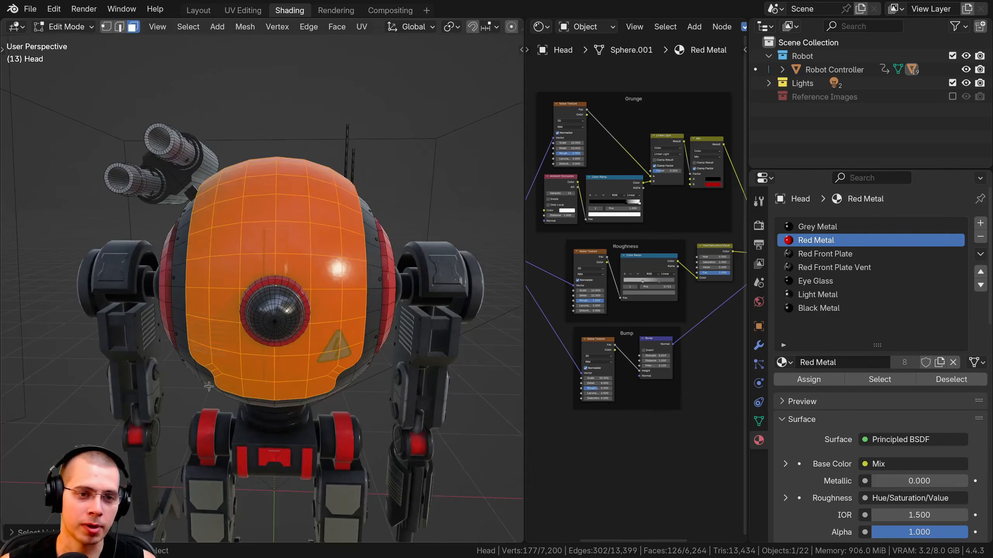
middle_drag(305, 310, 228, 233)
key(g)
key(Escape)
Step: Try assigning the Red Metal material to the selected front plate, and undo the assignment
scroll(304, 308, up, 5)
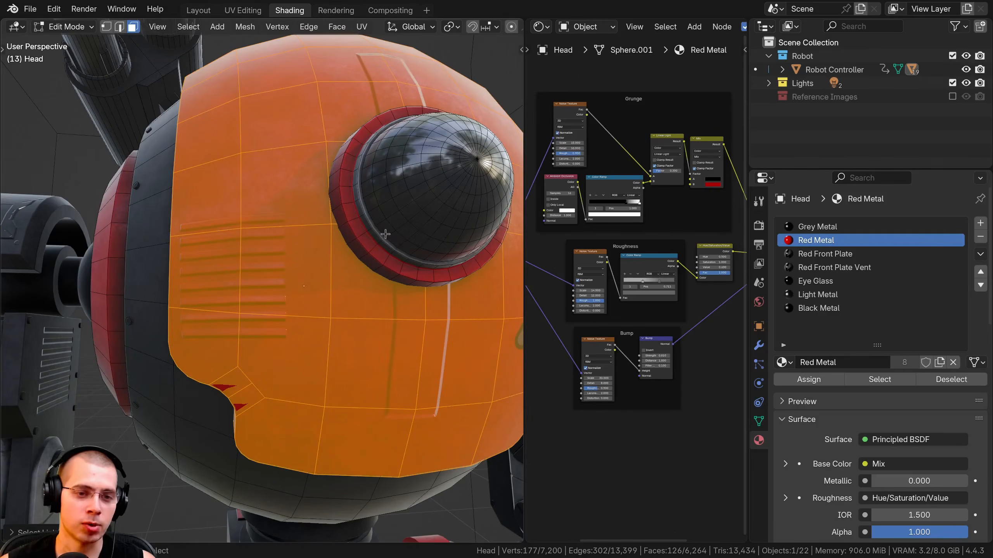
middle_drag(385, 234, 368, 130)
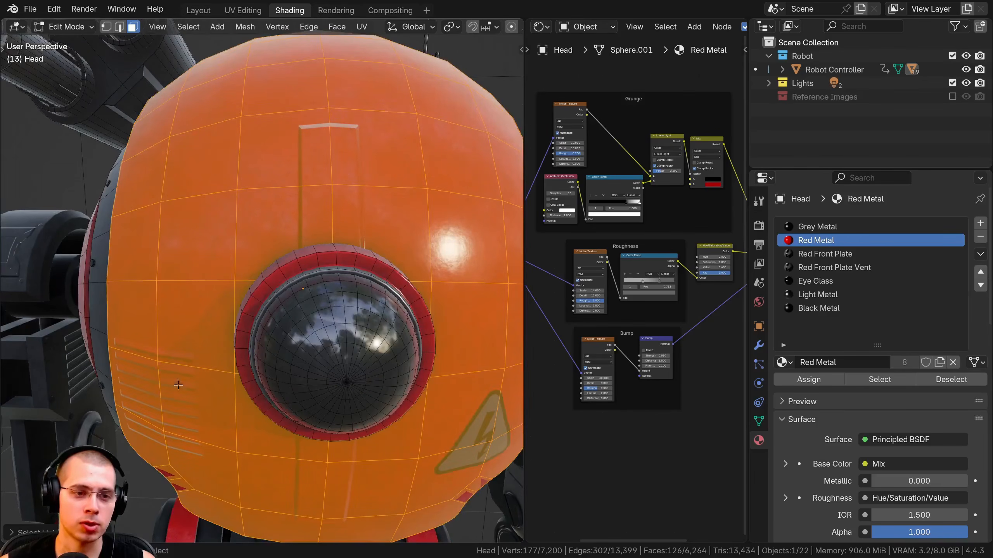
middle_drag(178, 385, 203, 360)
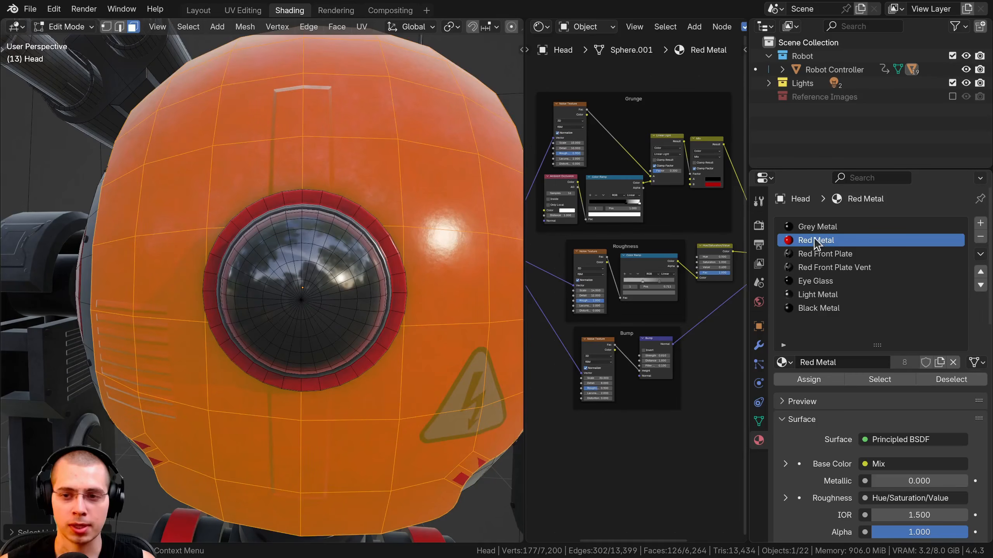
click(796, 385)
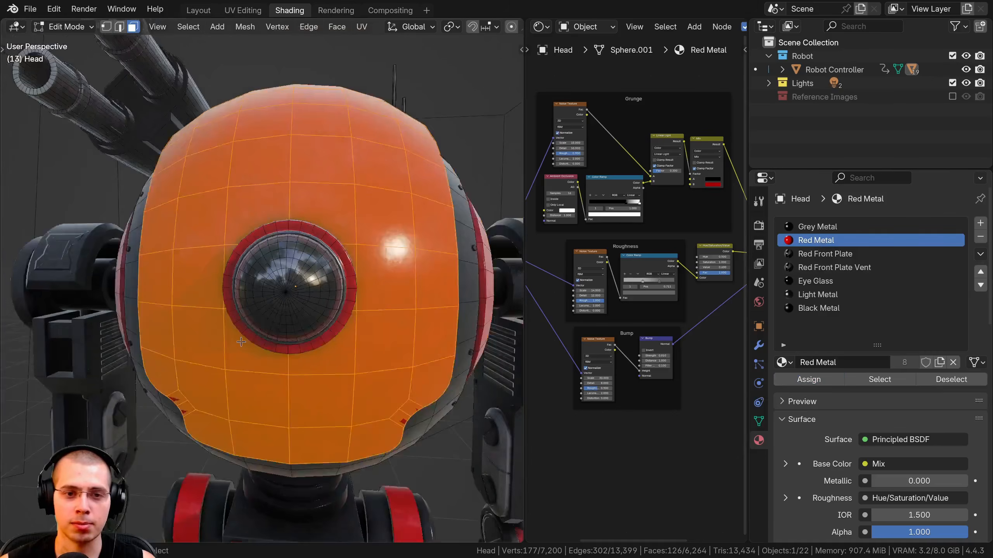
scroll(313, 249, up, 2)
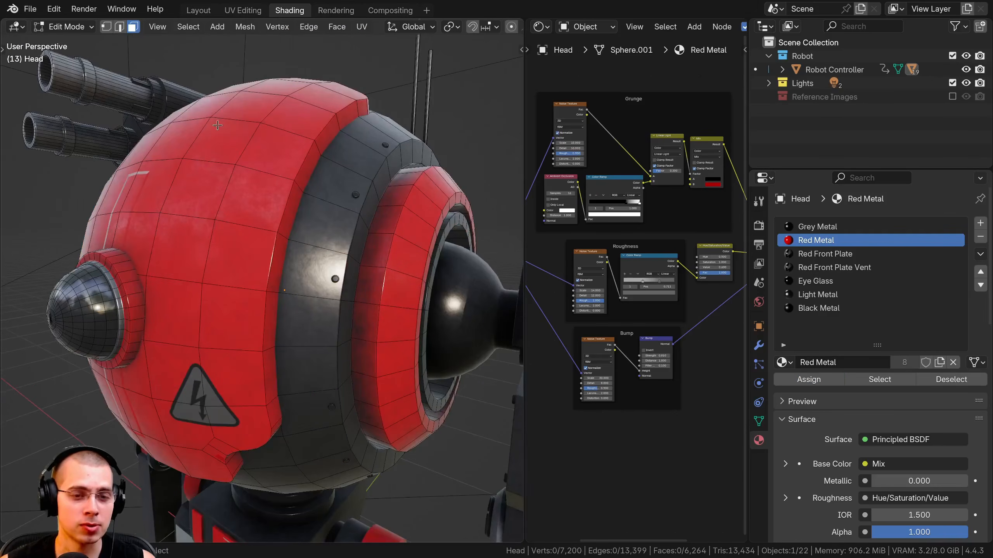
Step: Select all faces of the head and deselect the ones that use the Red Metal material
click(412, 241)
scroll(390, 250, down, 3)
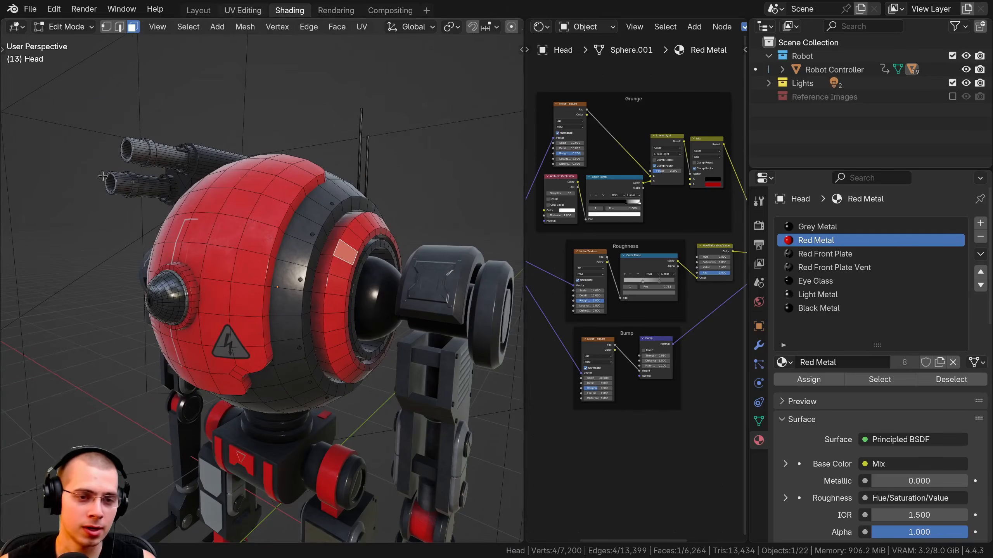
key(a)
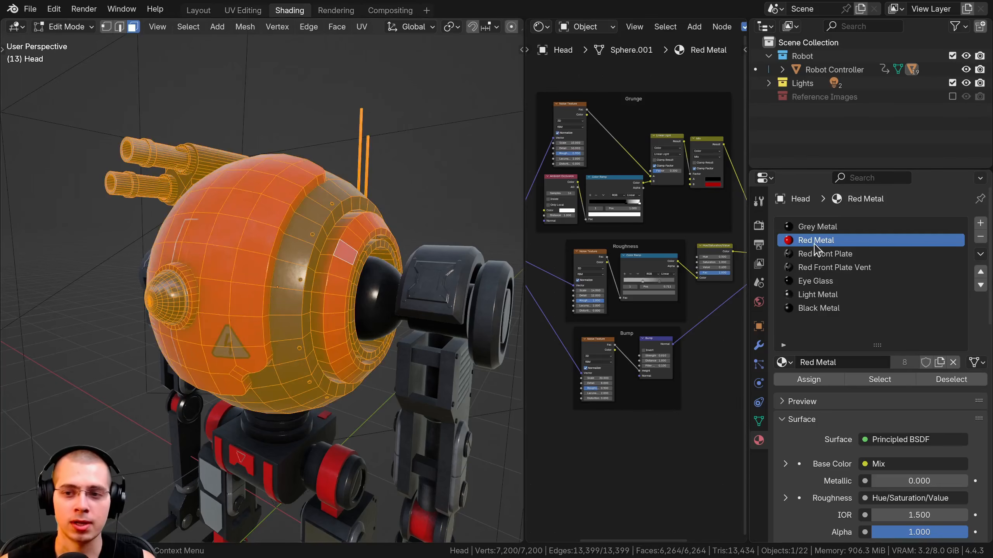
click(940, 386)
middle_drag(352, 219, 260, 152)
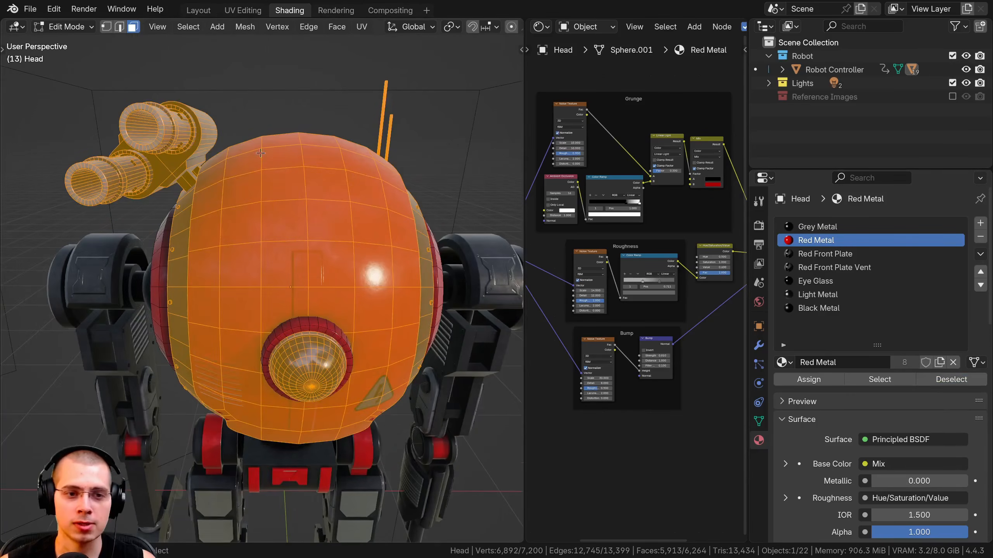
middle_drag(395, 204, 297, 203)
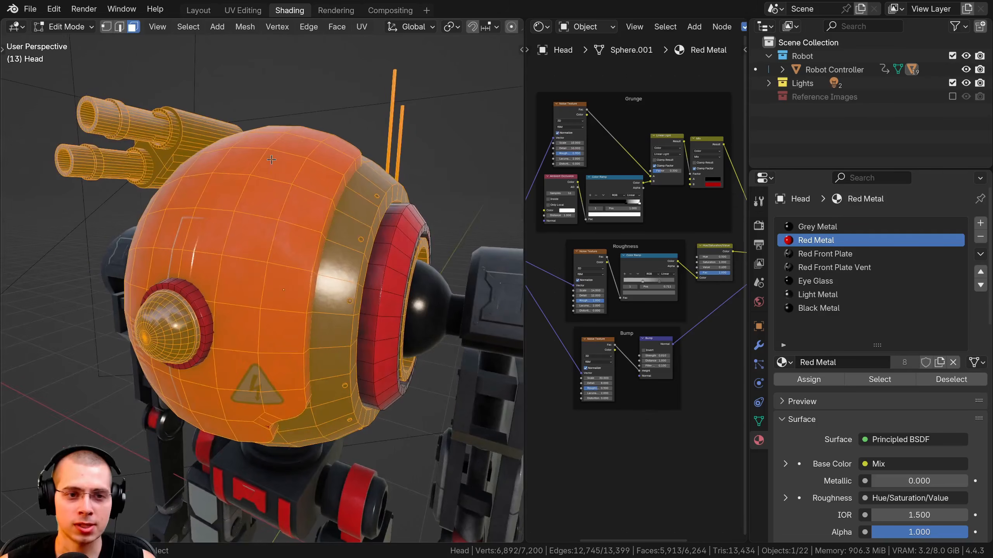
Step: Deselect the faces that use the Red Front Plate Vent and Red Front Plate materials
click(826, 269)
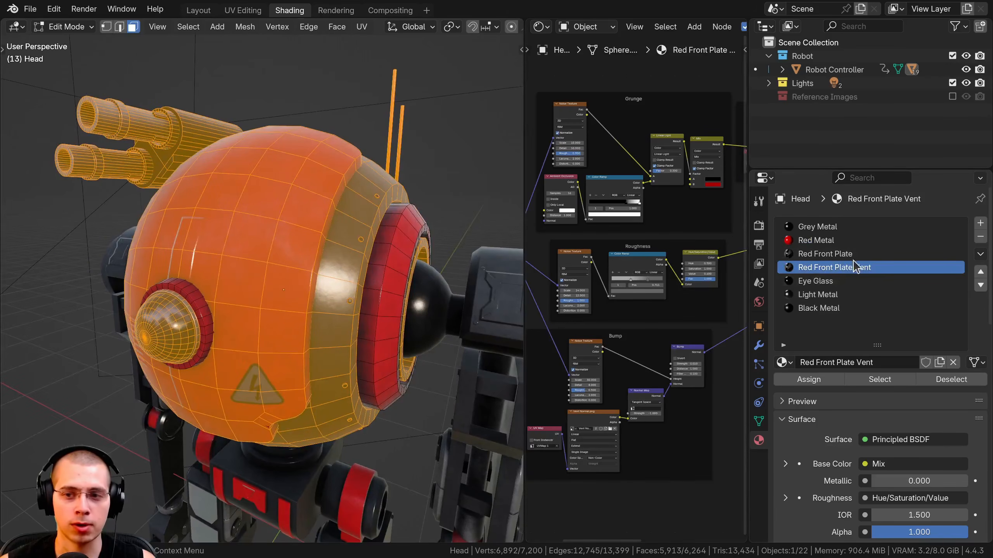
click(951, 379)
middle_drag(258, 414, 357, 414)
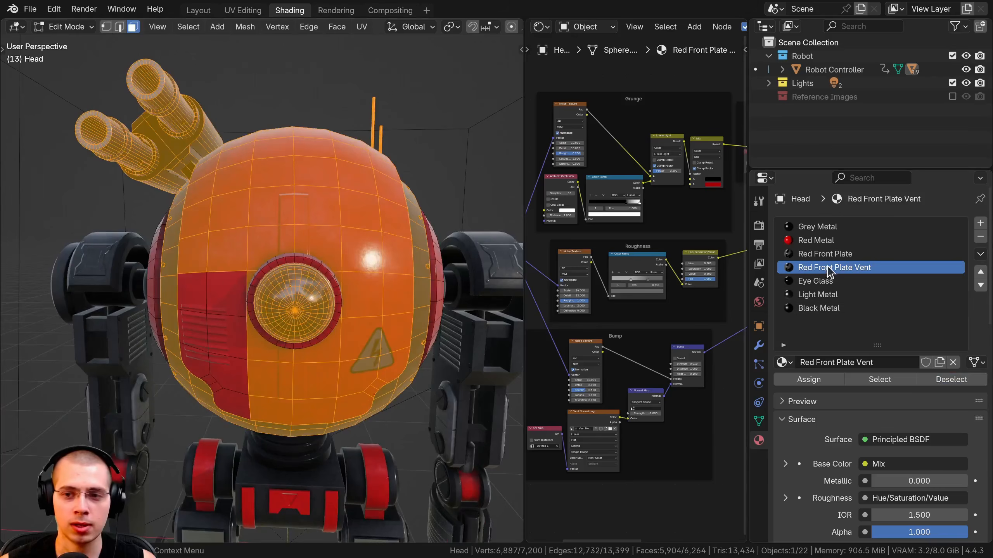
click(805, 254)
click(951, 379)
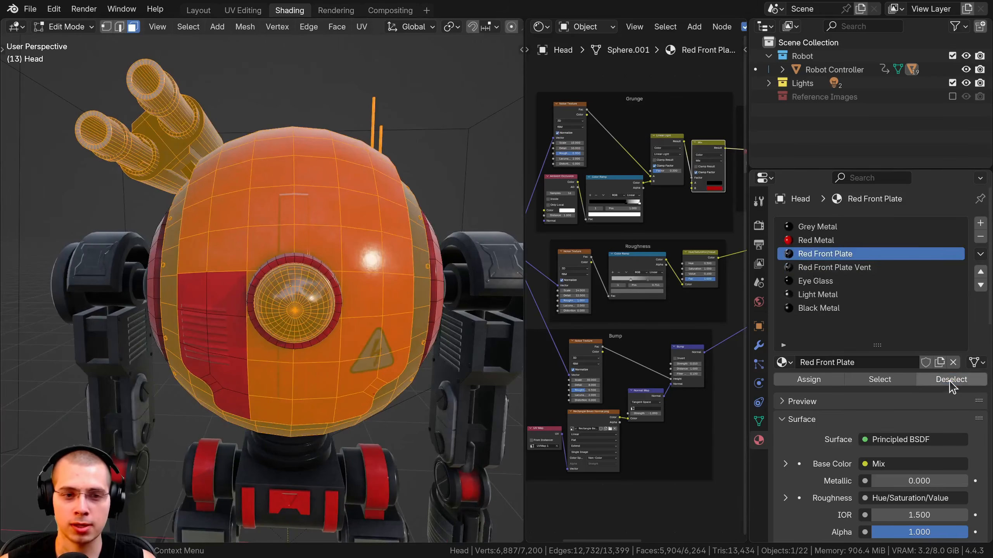
middle_drag(313, 425, 352, 425)
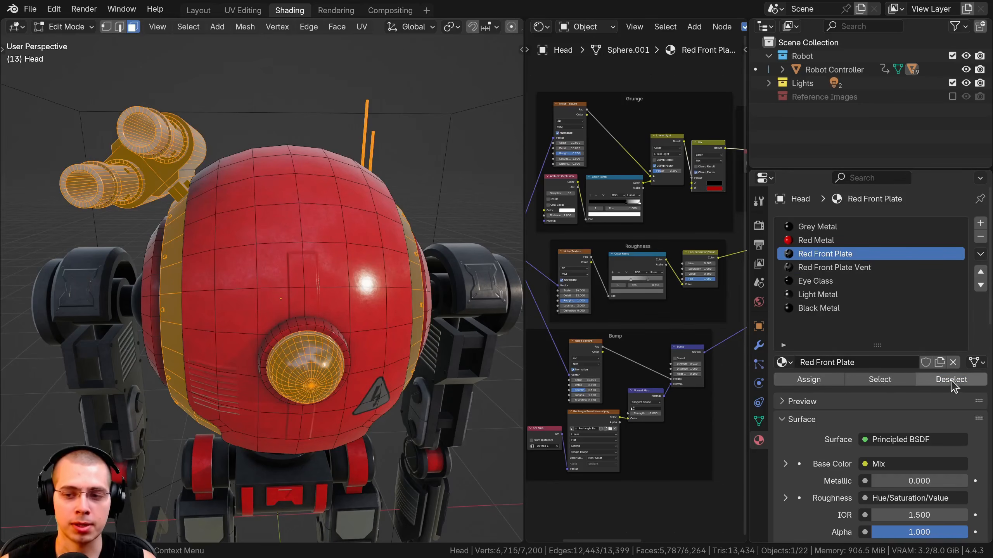
Step: Reselect all faces of the head and return to Object Mode
middle_drag(215, 415, 157, 413)
key(a)
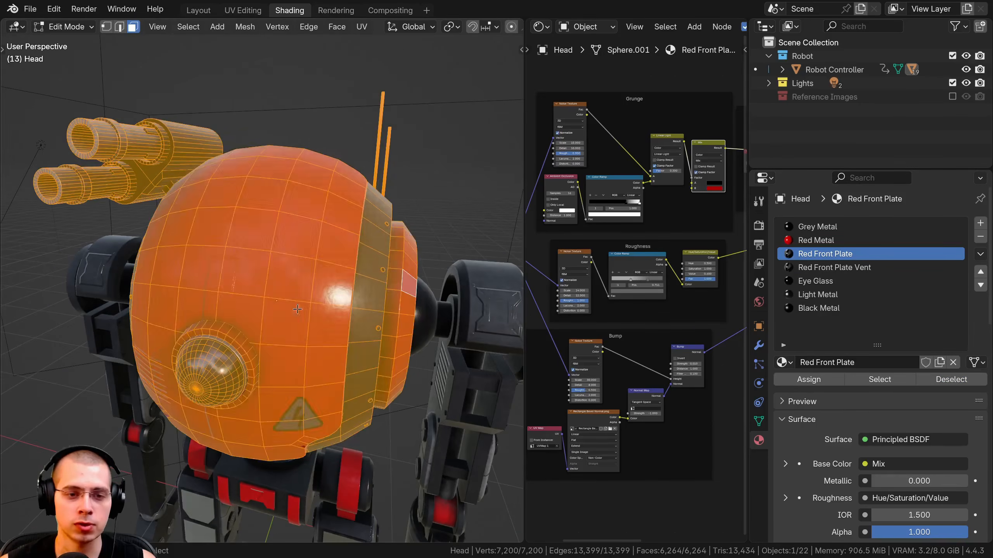
key(Tab)
middle_drag(163, 155, 231, 270)
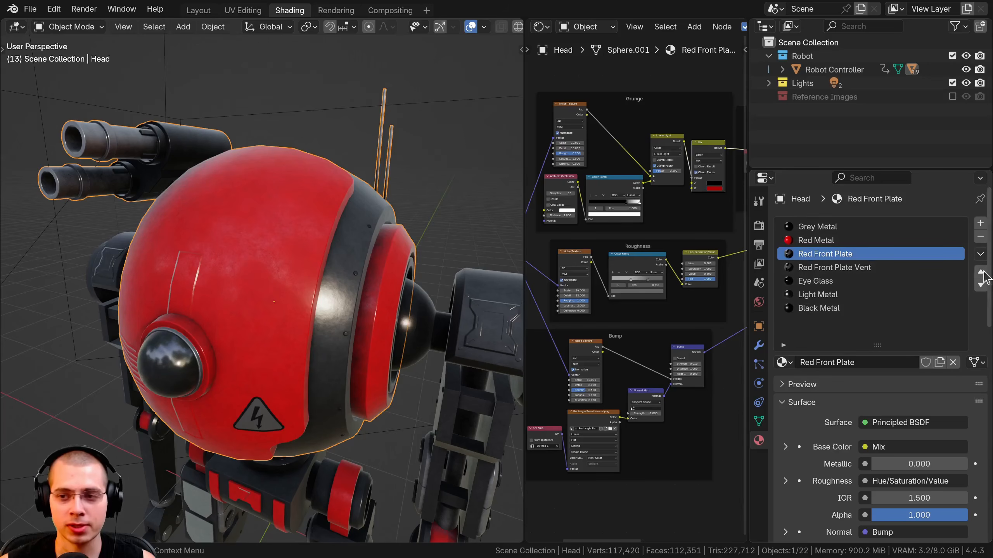
Step: Add a material slot to the head and fill it with the existing Red Metal Triangle Decal material
click(979, 223)
click(780, 363)
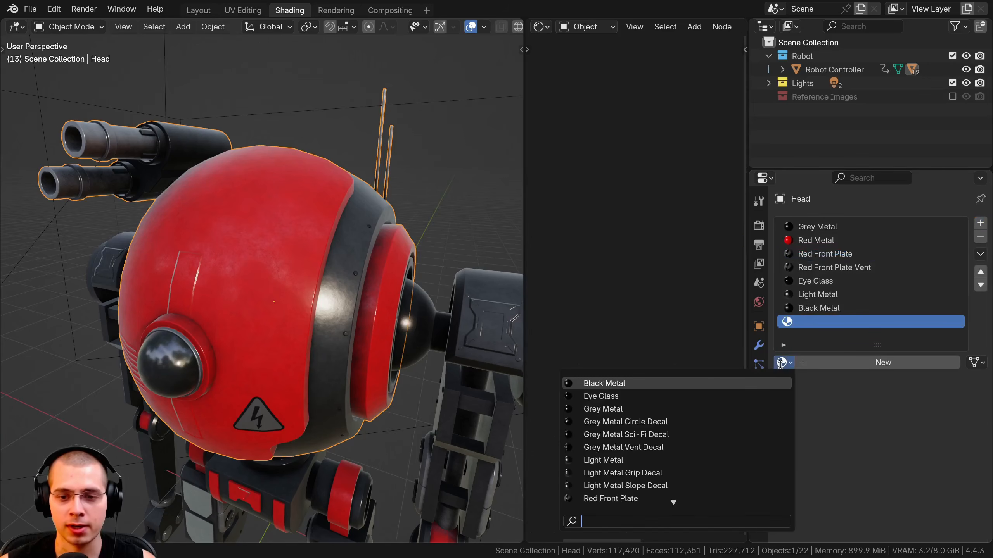
scroll(676, 483, down, 1)
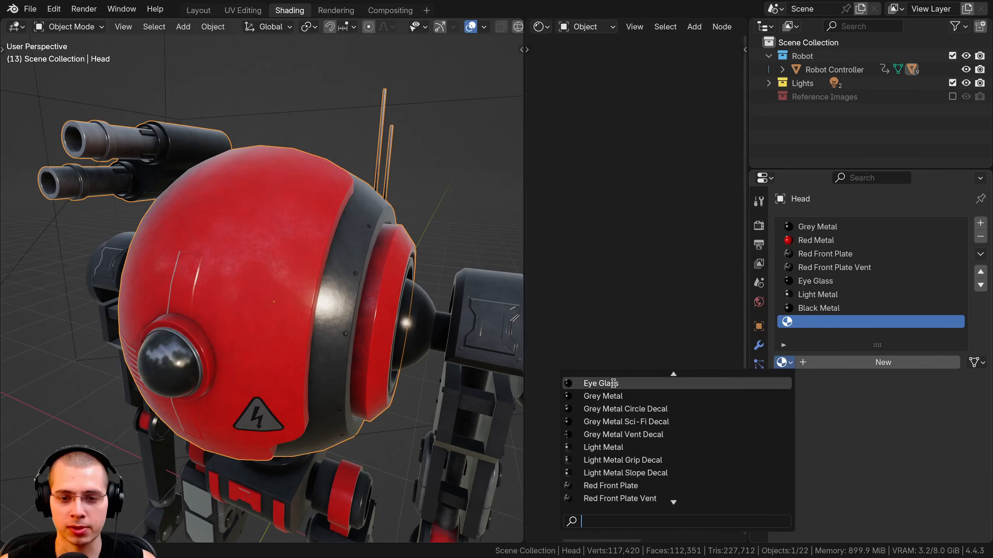
scroll(628, 474, down, 3)
click(630, 485)
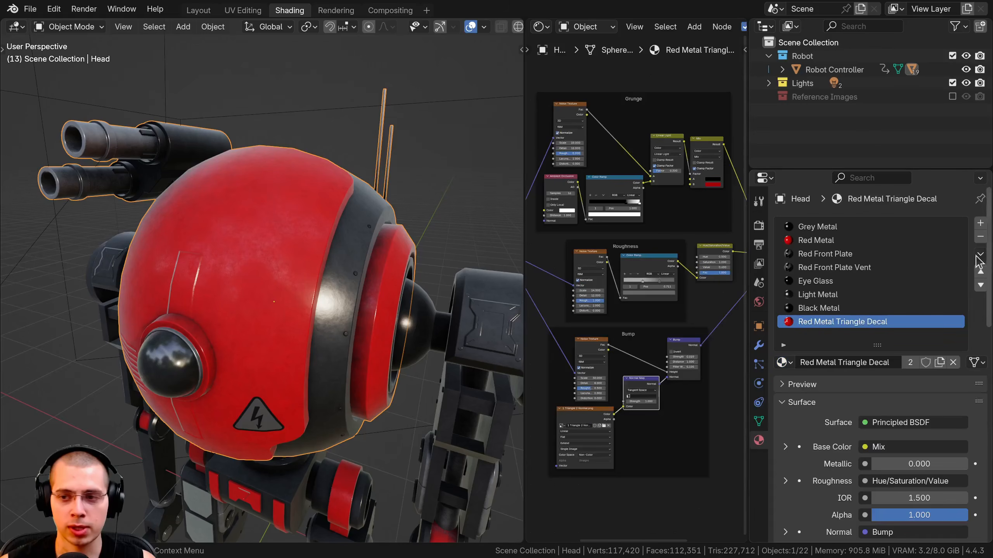
Step: Add further material slots to the head, filled with Red Front Plate, Black Metal and a new material
click(980, 225)
click(783, 363)
scroll(610, 450, down, 3)
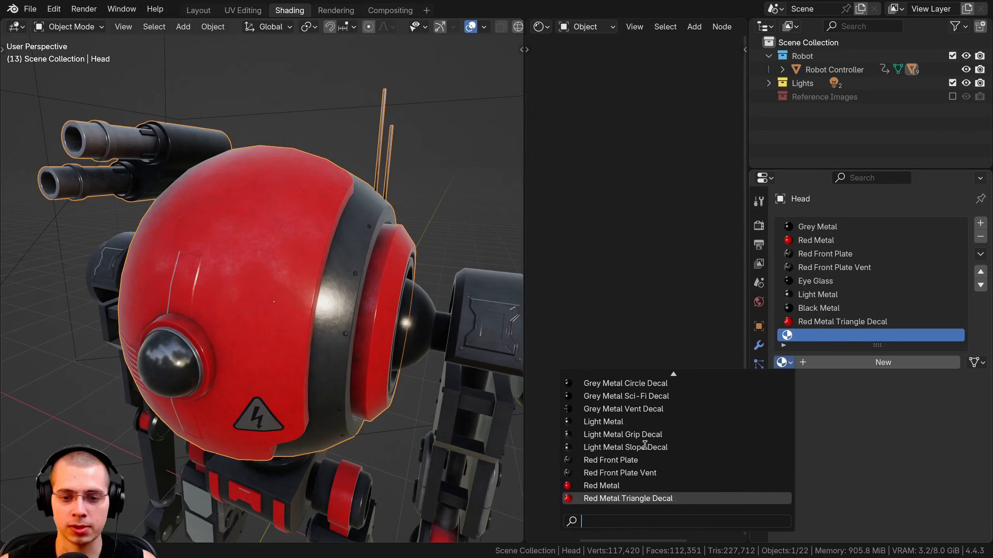
click(610, 460)
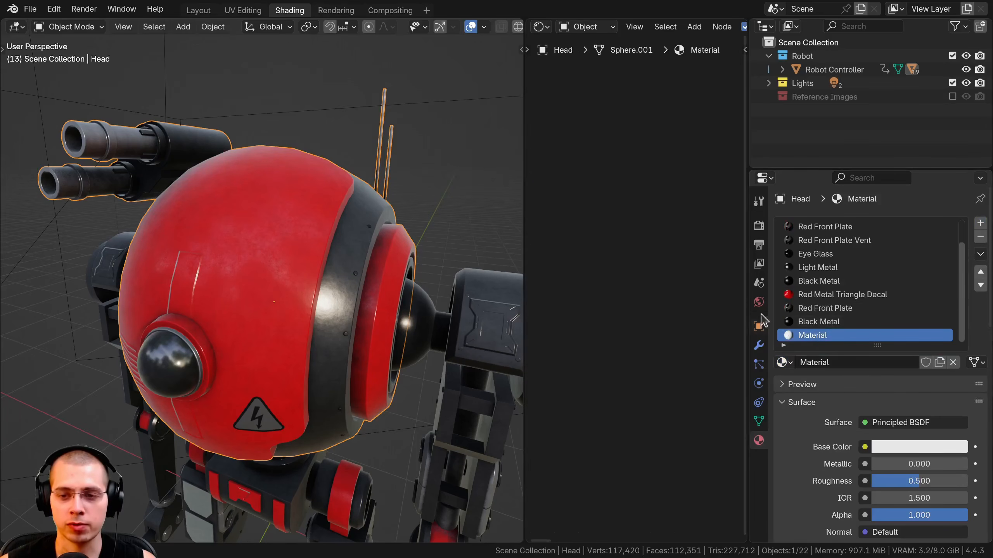
Step: Widen the material properties area and lengthen the head's material slot list to fit every slot
drag(748, 315, 709, 315)
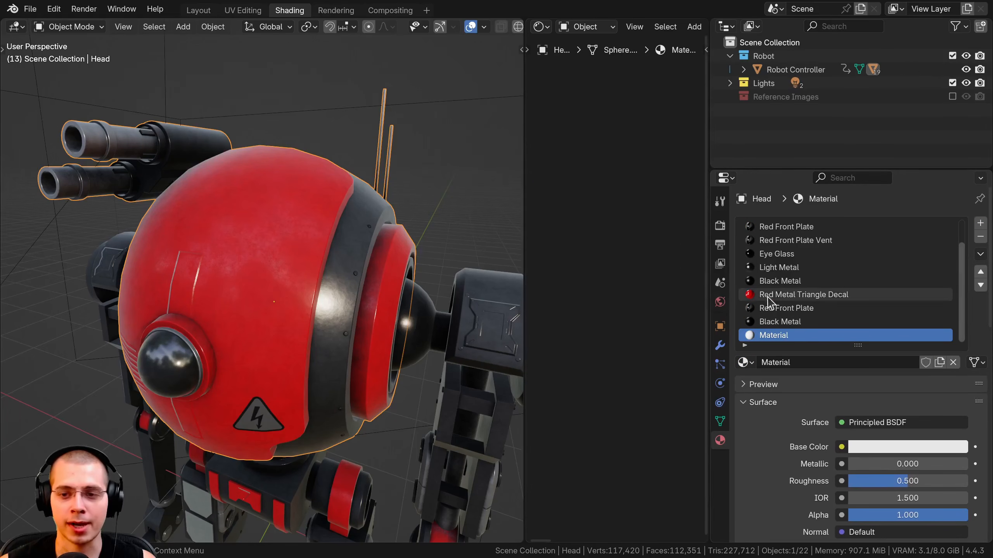
scroll(821, 290, up, 2)
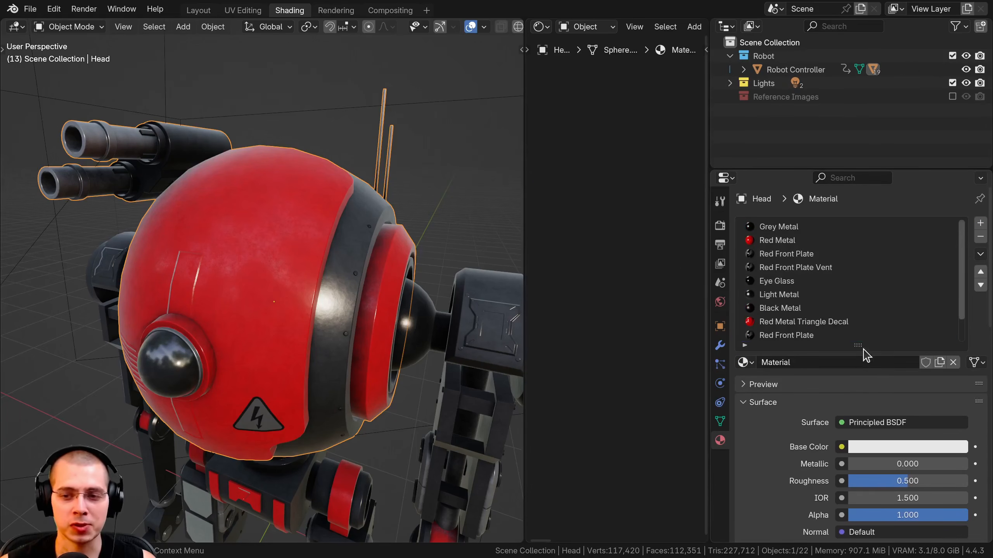
drag(864, 349, 858, 426)
Step: Select the head's Grey Metal slot and remove all unused material slots from the object
middle_drag(289, 274, 254, 242)
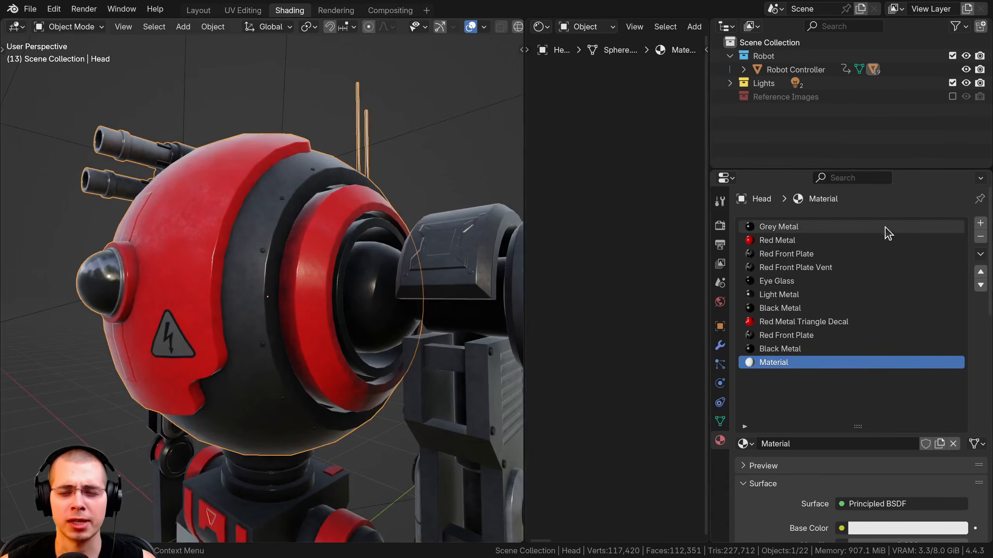
middle_drag(327, 247, 197, 147)
click(778, 227)
middle_drag(221, 211, 246, 191)
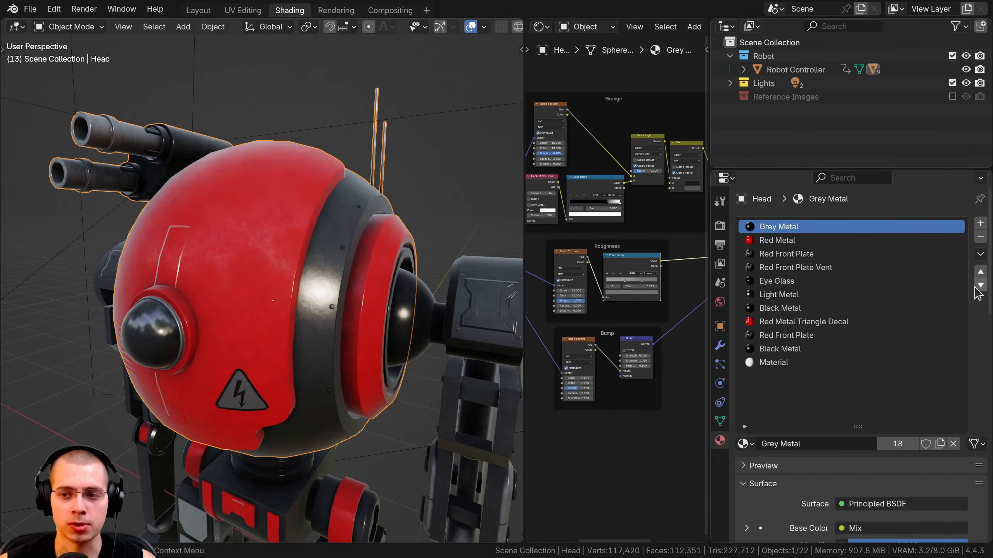
click(980, 254)
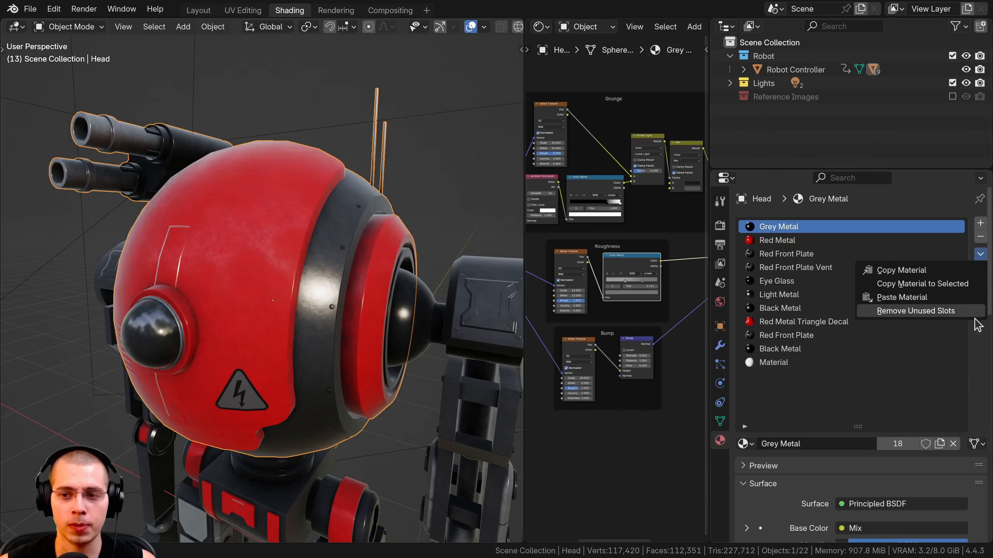
click(942, 312)
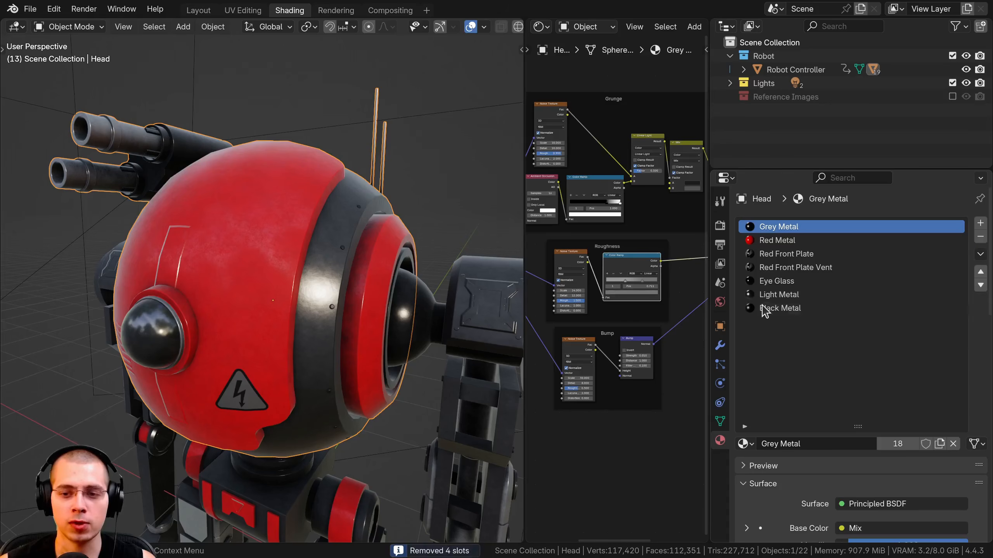
Step: Shorten the head's material slot list to fit the remaining materials
scroll(348, 225, down, 1)
middle_drag(279, 270, 377, 462)
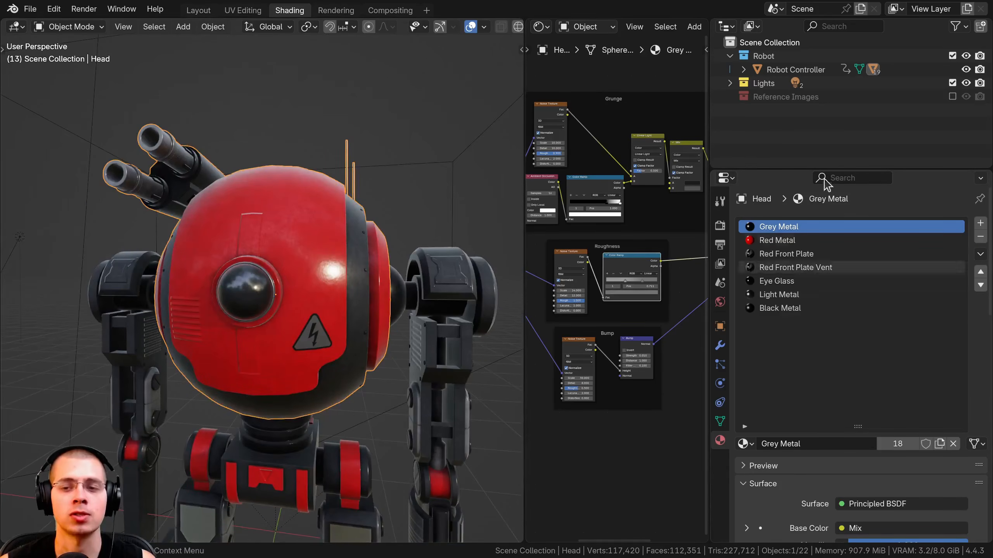
drag(857, 427, 856, 372)
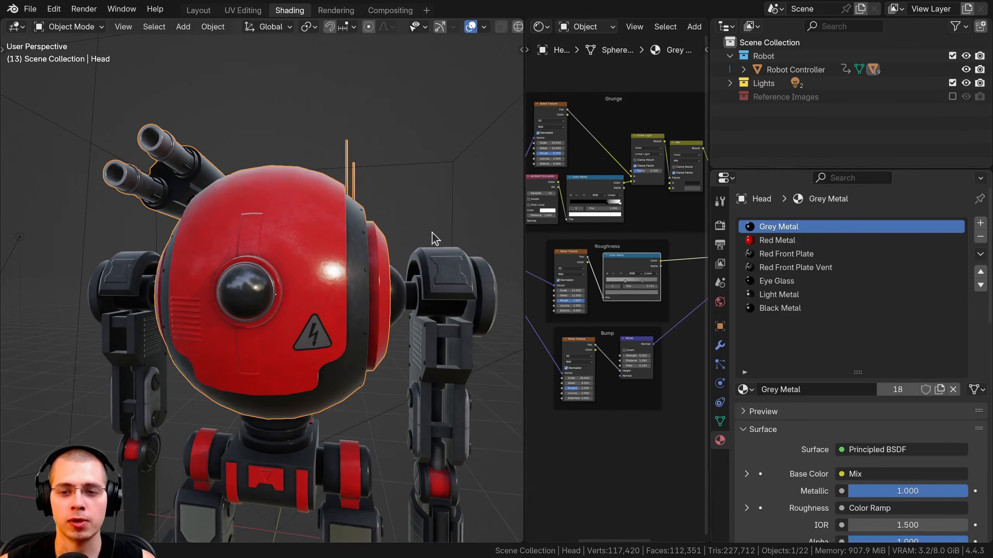
middle_drag(297, 283, 318, 310)
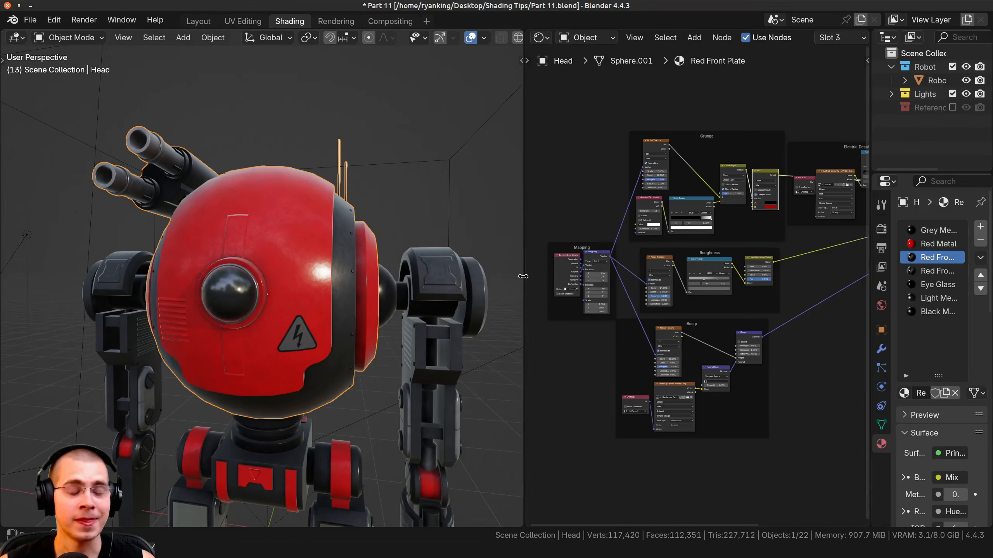
Step: Widen the shader editor and bring the Electric Decal nodes of the Red Front Plate material into close view
scroll(687, 256, up, 1)
middle_drag(686, 257, 630, 278)
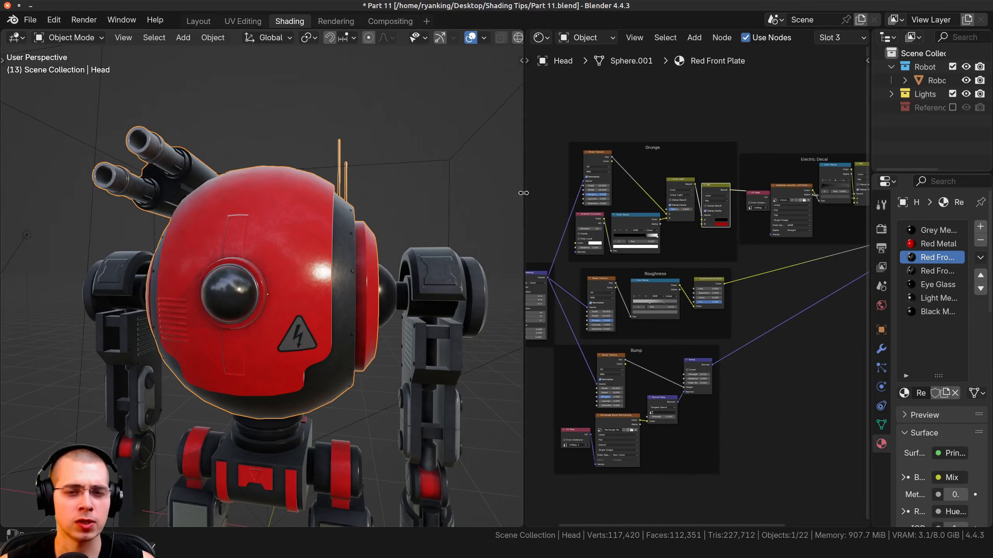
drag(523, 193, 431, 192)
middle_drag(753, 257, 773, 285)
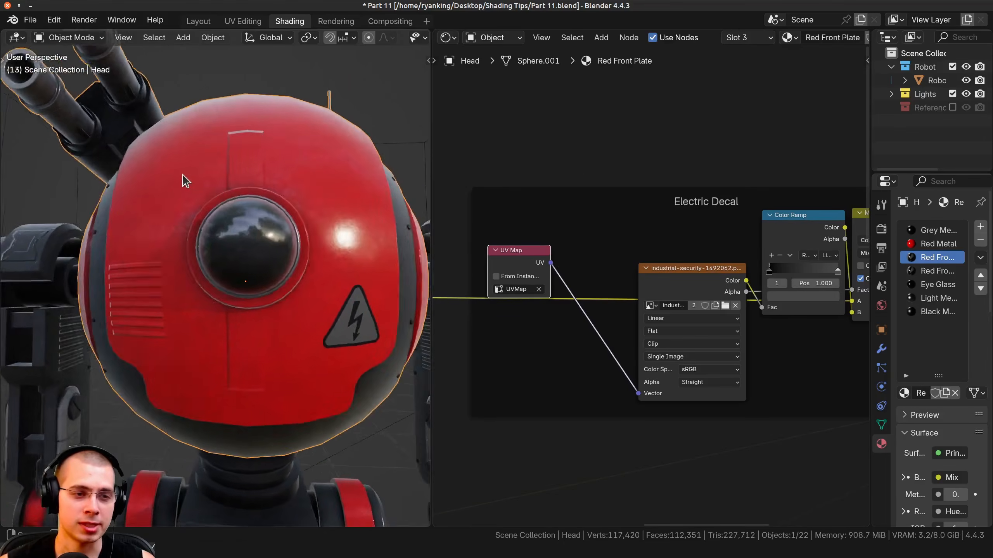
Step: Inspect the decals on the head's front plate and preview the industrial-security-1492062 image texture on its own
middle_drag(201, 261, 221, 244)
scroll(269, 127, up, 6)
middle_drag(246, 189, 211, 228)
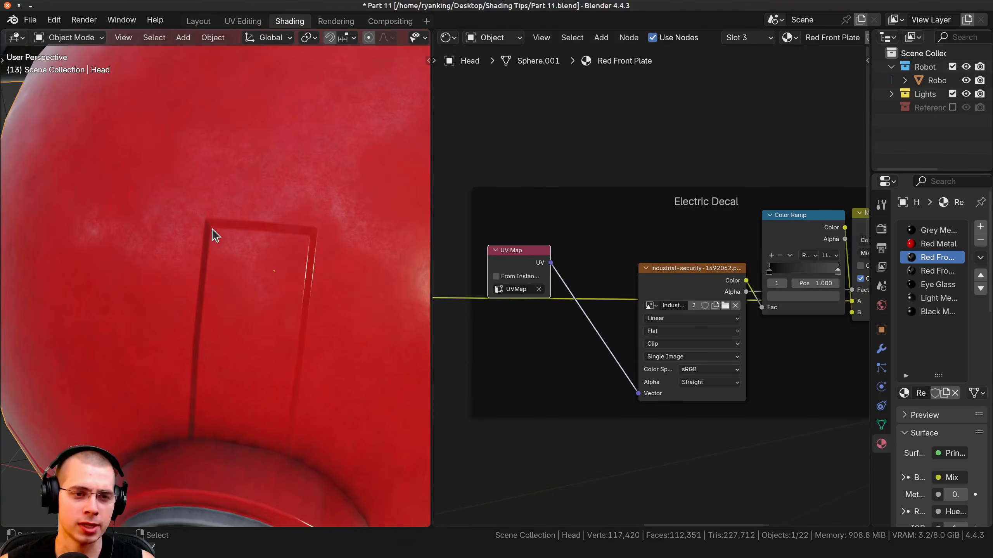
scroll(281, 357, down, 6)
middle_drag(281, 357, 240, 300)
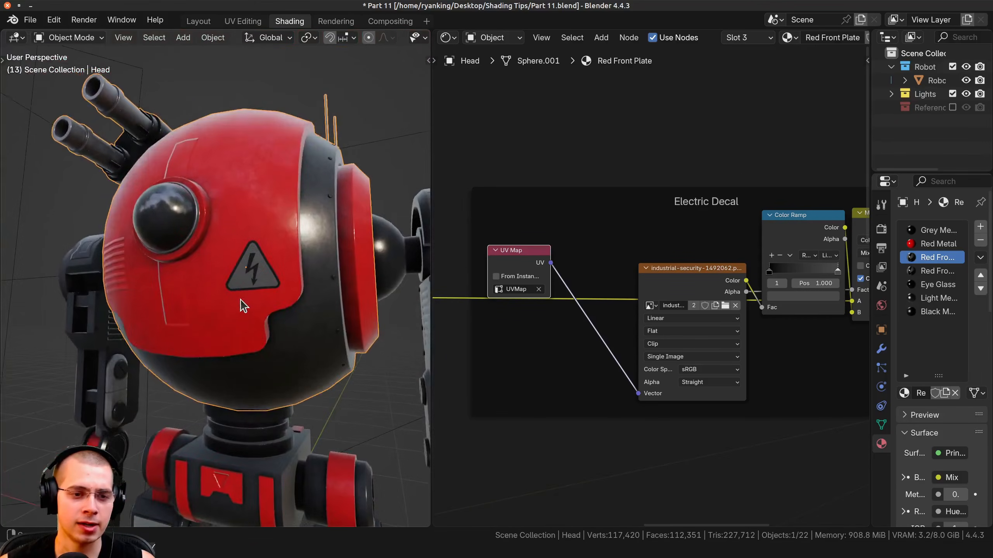
scroll(243, 275, up, 4)
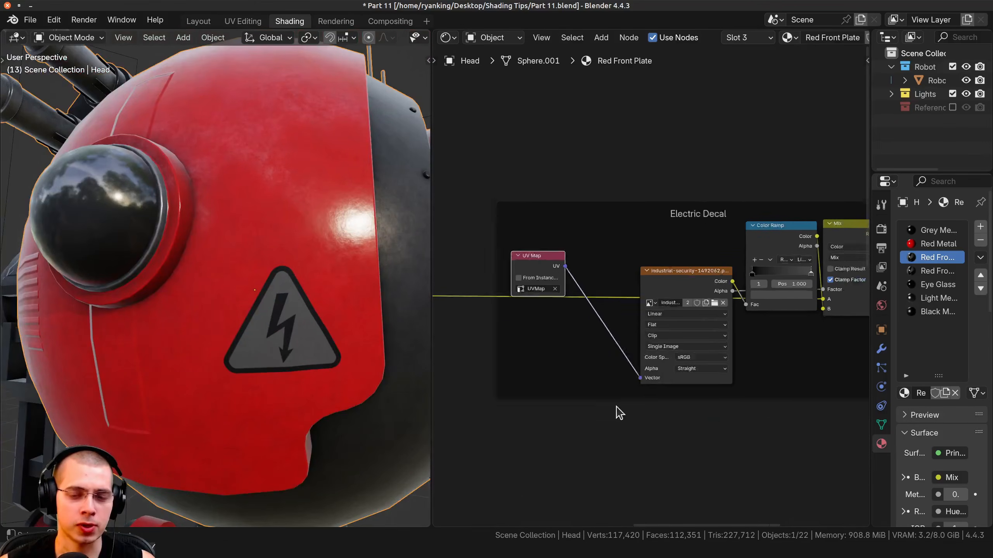
middle_drag(616, 410, 605, 352)
ctrl+shift+click(605, 252)
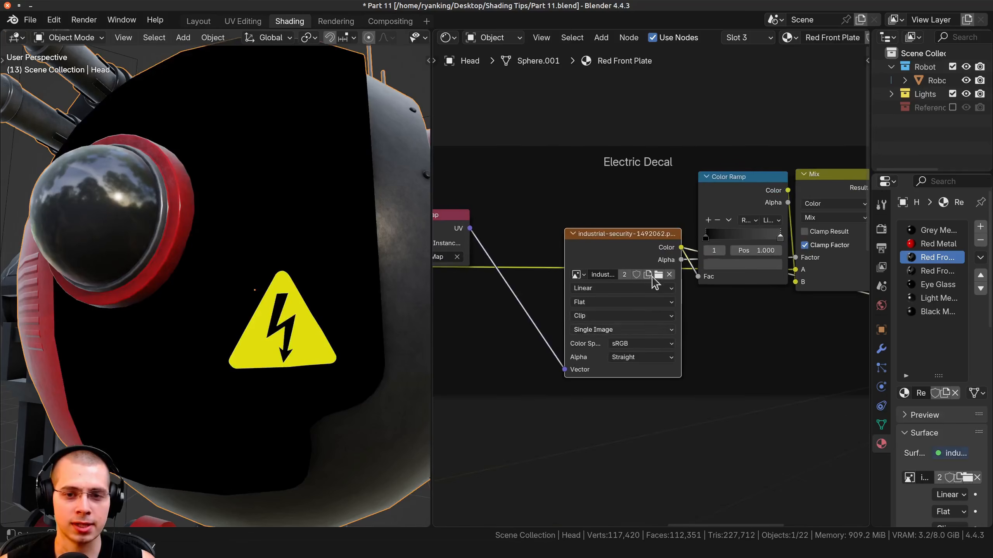
middle_drag(376, 300, 297, 238)
Step: Preview the Rectangle Bevel Normal.png texture from the Bump frame on the head's front plate
scroll(669, 430, down, 5)
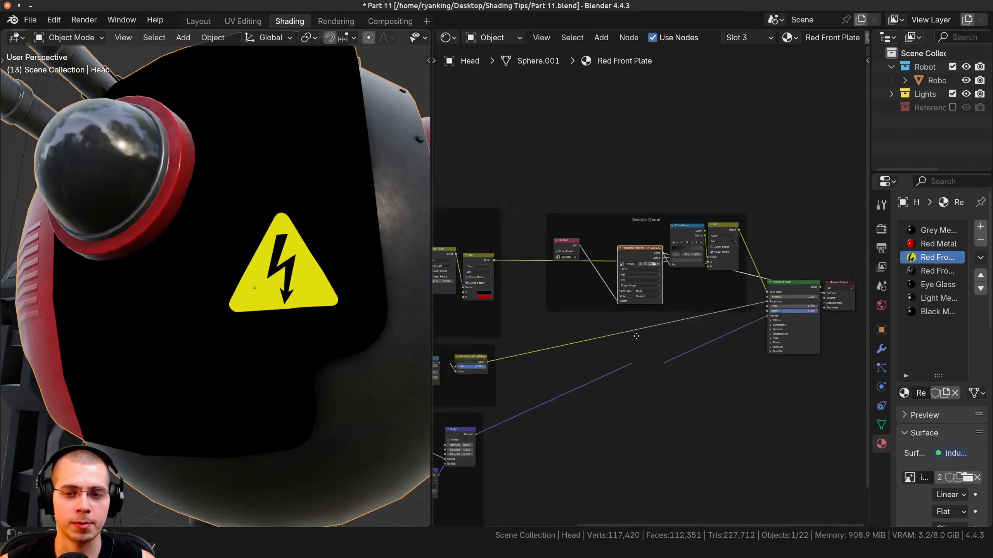
scroll(590, 328, up, 6)
scroll(627, 323, up, 1)
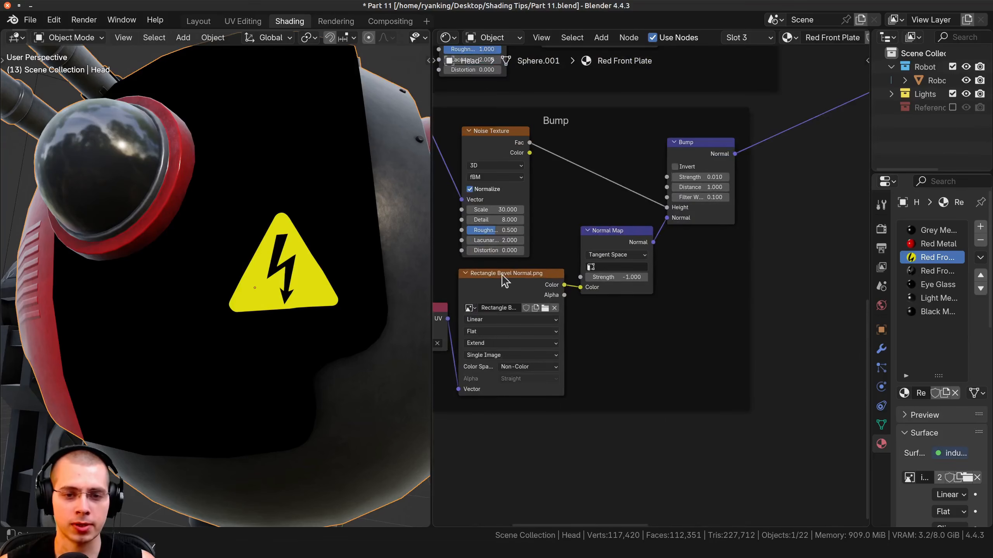
ctrl+shift+click(489, 276)
middle_drag(139, 192, 197, 274)
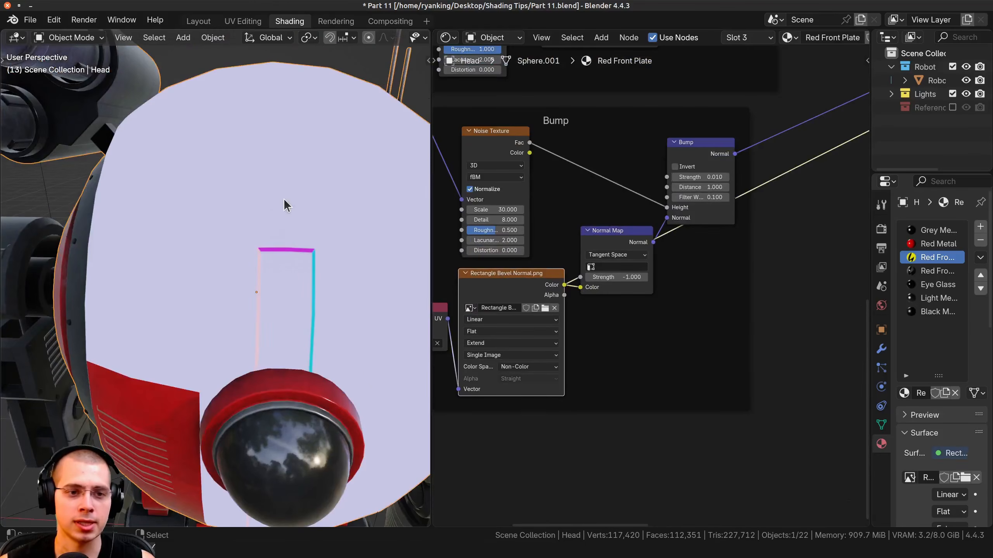
scroll(343, 281, down, 2)
middle_drag(343, 281, 311, 276)
Step: Move the UV Map node feeding the Rectangle Bevel Normal texture slightly lower beside it
middle_drag(498, 303, 661, 284)
scroll(661, 284, up, 2)
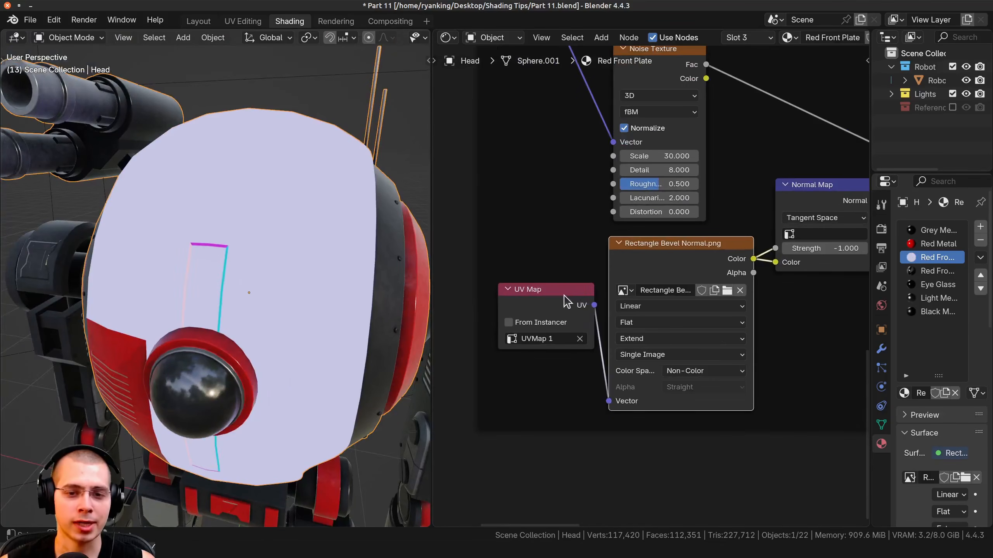
drag(565, 297, 558, 306)
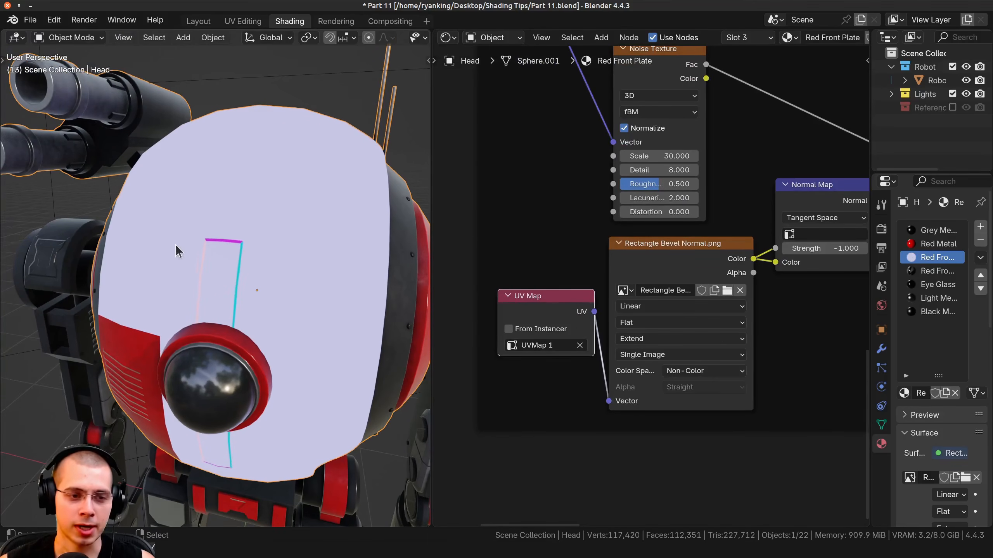
scroll(235, 197, up, 2)
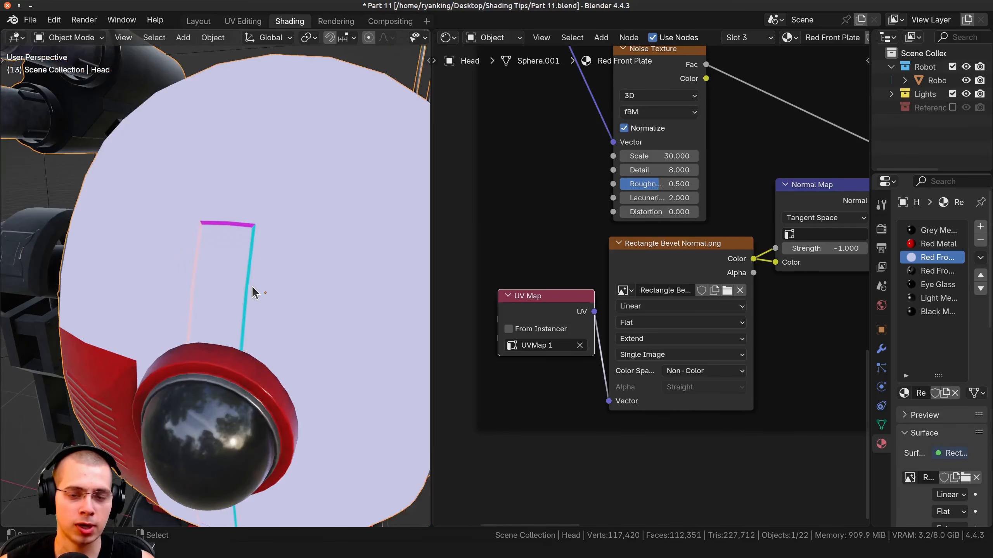
scroll(771, 237, down, 2)
Step: Preview the electric decal image texture again and move its UV Map node slightly lower
middle_drag(771, 238, 607, 366)
middle_drag(763, 106, 555, 425)
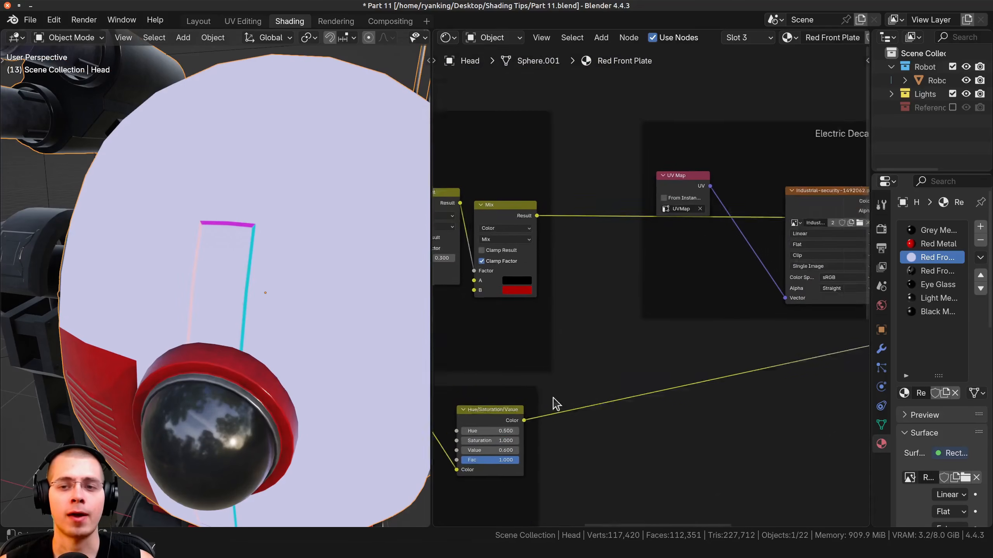
middle_drag(767, 188, 596, 230)
ctrl+shift+click(653, 235)
scroll(611, 259, up, 2)
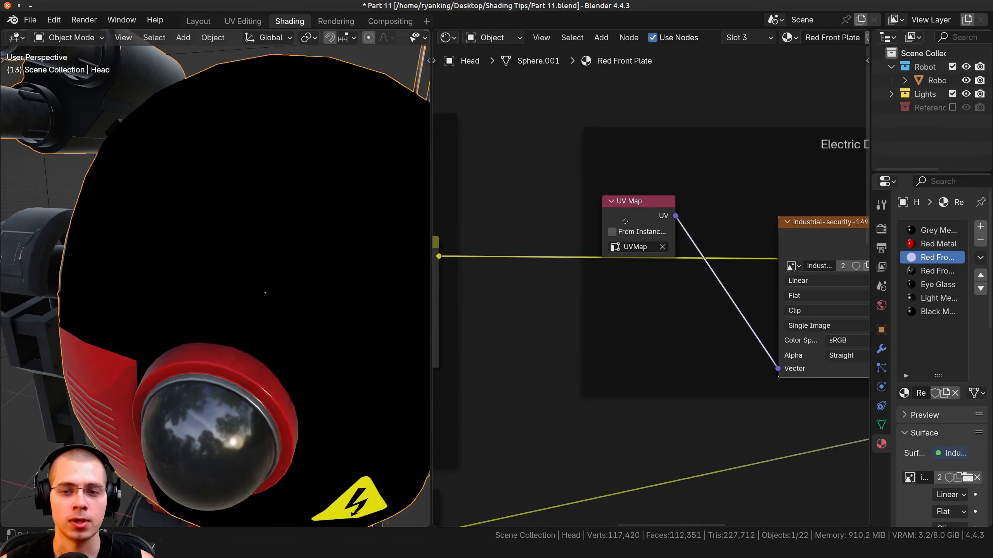
drag(625, 221, 615, 233)
Step: Add a second UV Map node below the existing one in the Electric Decal frame
key(shift+a)
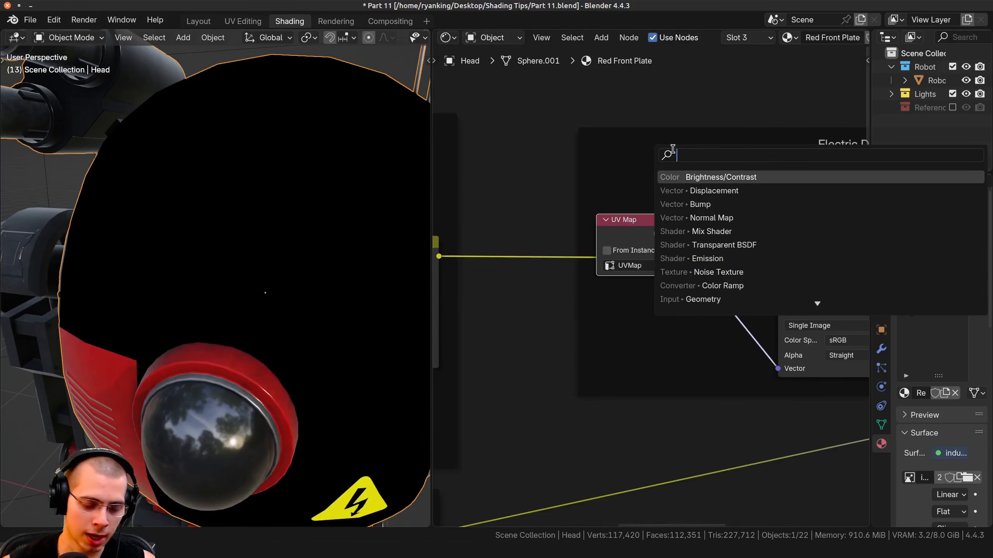
text(uv)
click(681, 177)
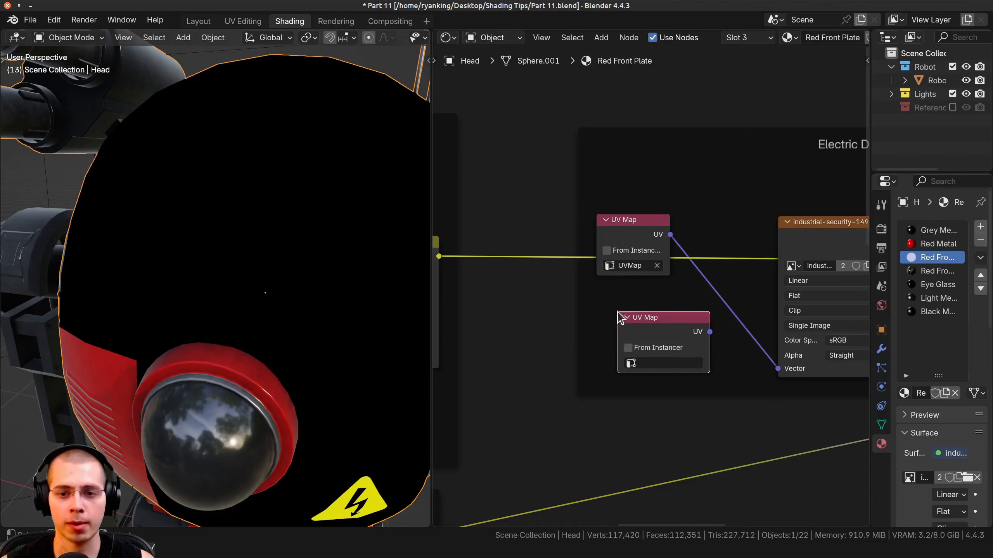
middle_drag(617, 312, 580, 288)
scroll(580, 288, up, 1)
Step: Check the UV maps available to the decal's connected UV Map node and move the node and image texture closer together
click(611, 236)
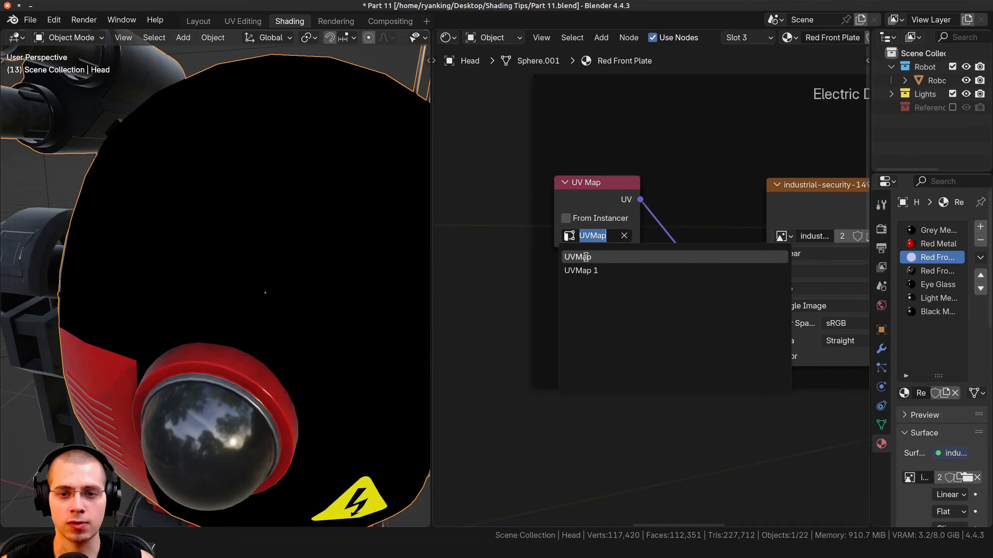
click(616, 187)
drag(618, 186, 651, 185)
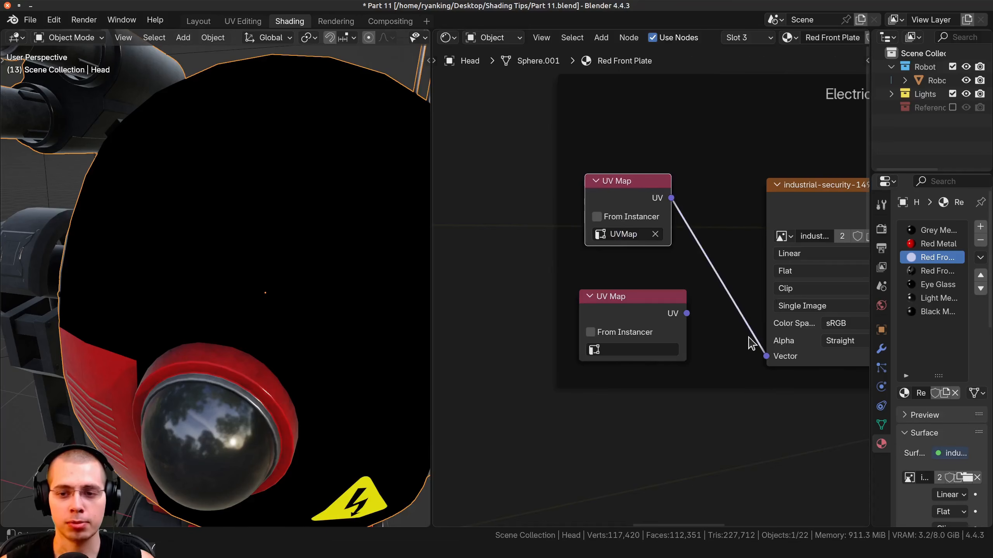
middle_drag(767, 358, 634, 345)
drag(689, 183, 658, 173)
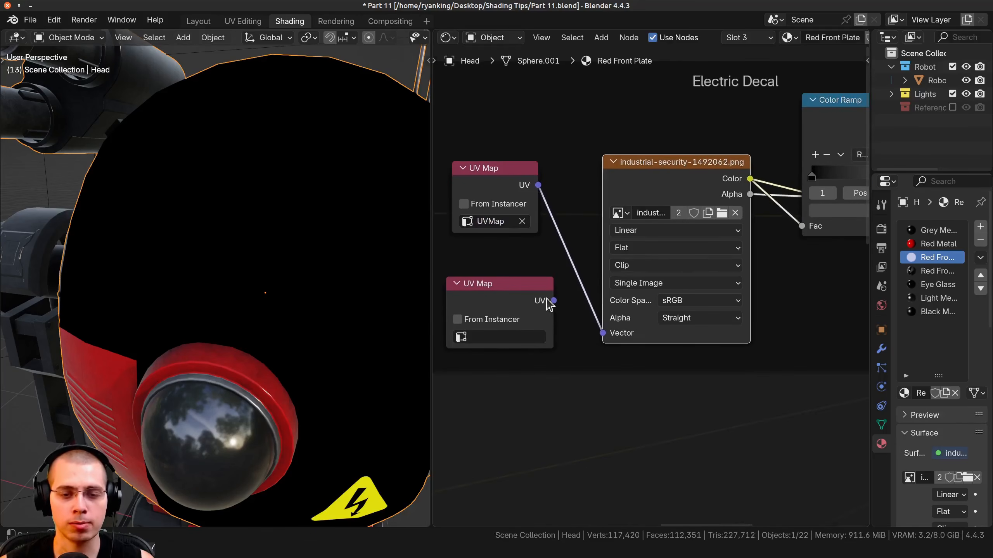
Step: Delete the unconnected UV Map node and restore the Principled BSDF as the Red Front Plate material's surface
click(536, 294)
key(x)
scroll(580, 339, down, 2)
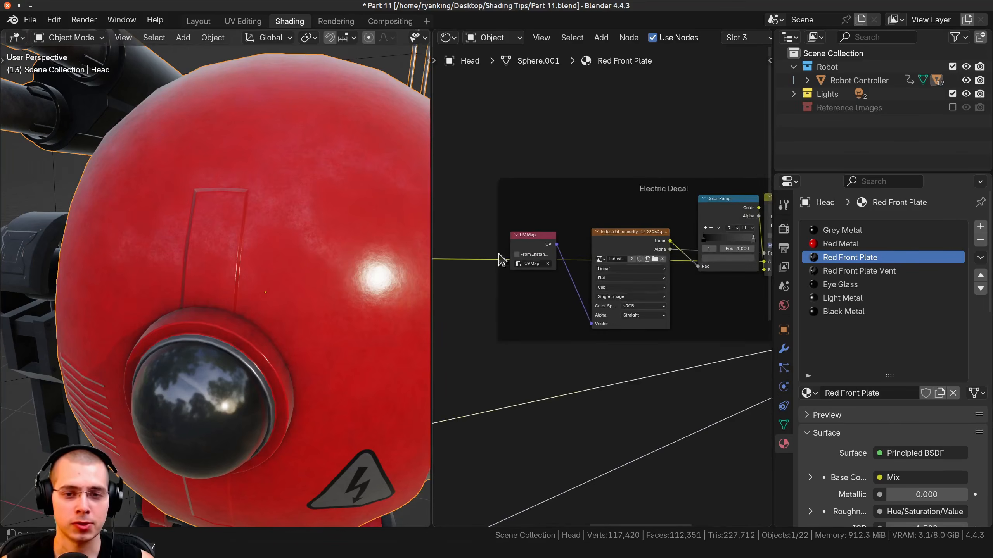
Step: Compare the UV Map nodes feeding the electric decal texture and the Rectangle Bevel Normal texture
scroll(500, 259, up, 2)
click(624, 226)
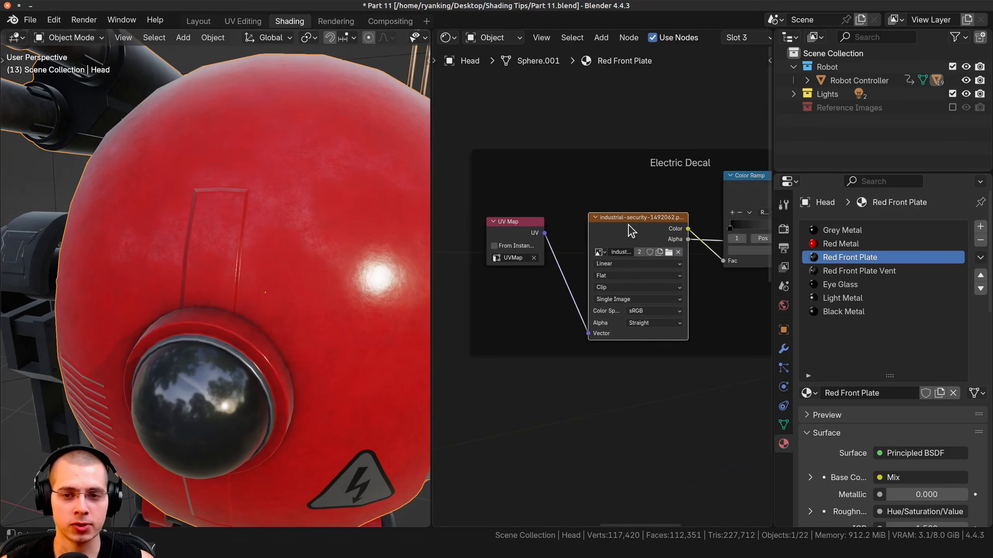
scroll(598, 449, down, 8)
middle_drag(527, 512, 664, 331)
scroll(536, 315, up, 5)
scroll(525, 310, up, 5)
middle_drag(509, 302, 652, 260)
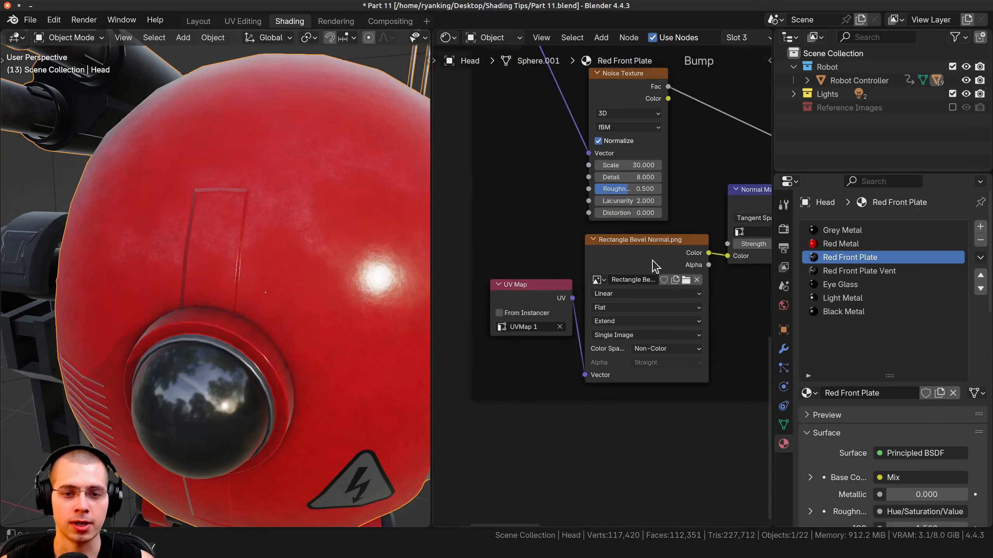
click(655, 263)
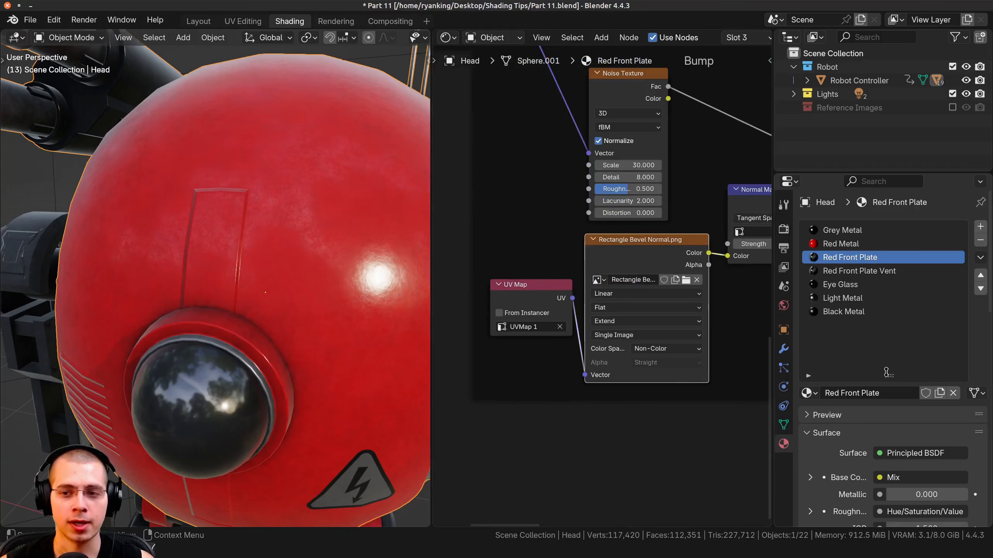
Step: Shorten the head's material slot list to make room for the Red Front Plate settings
drag(887, 372, 888, 294)
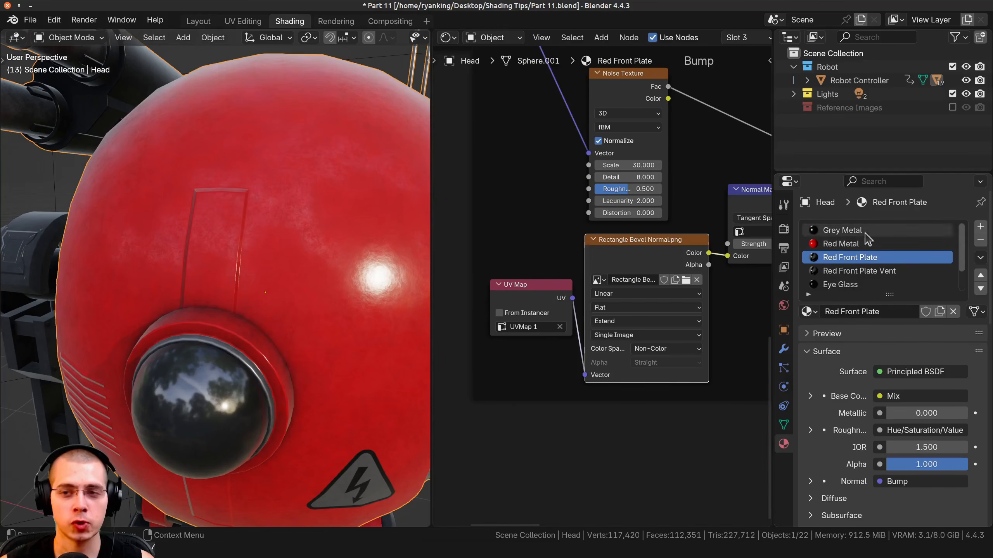
Step: Show the head's UV maps in a widened Properties editor and add a third UV map
click(778, 426)
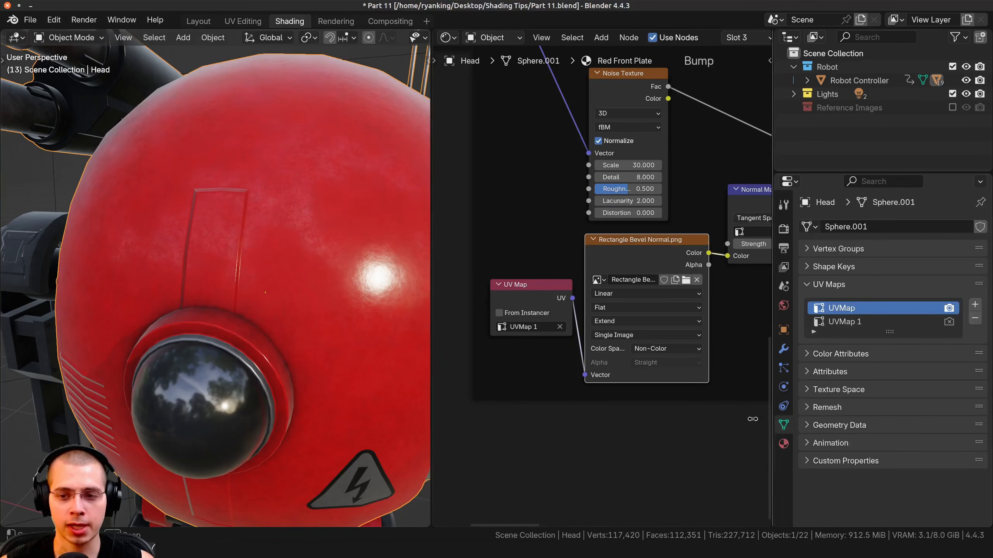
drag(772, 391, 721, 391)
click(975, 305)
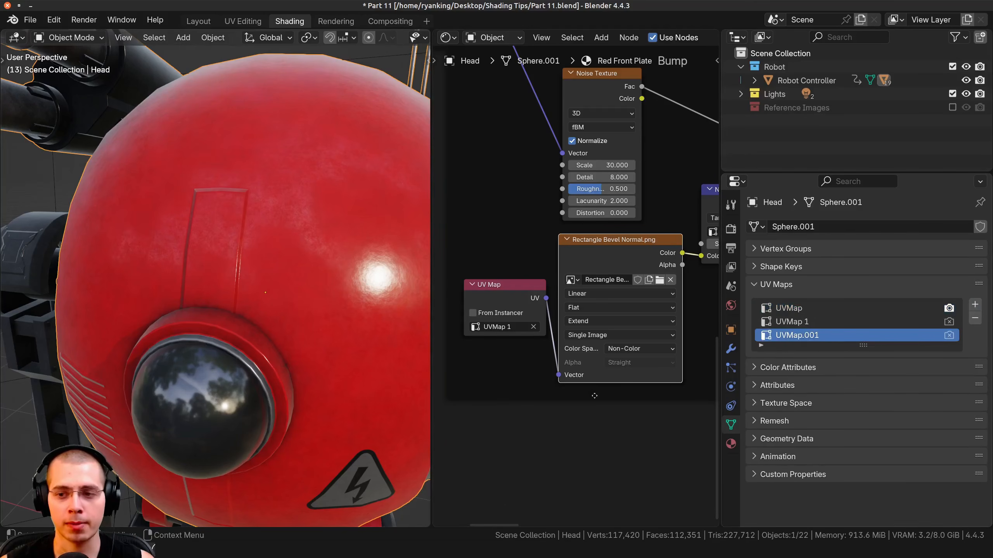
Step: Try UVMap 1 as the head's active render UV map, then return to UVMap
scroll(286, 262, down, 2)
middle_drag(287, 263, 235, 242)
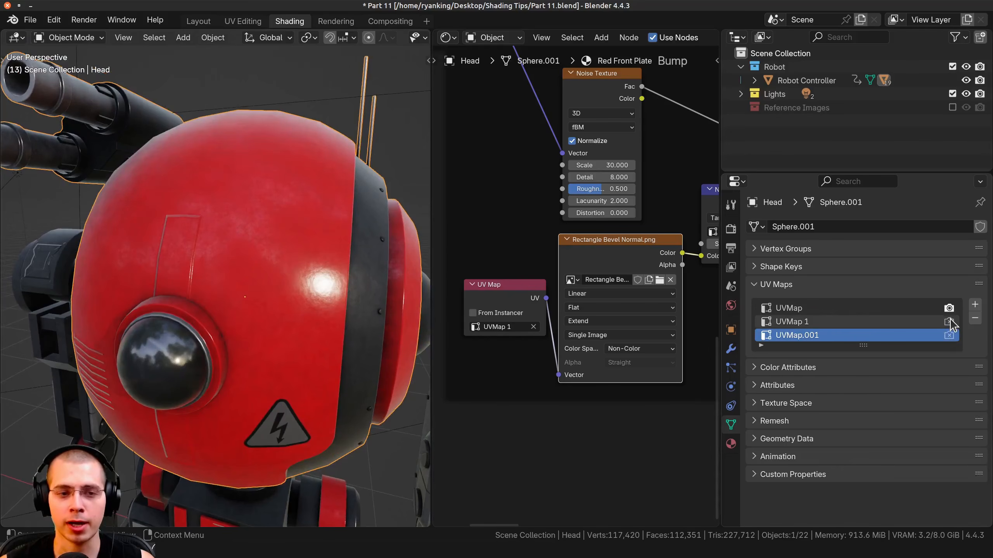
click(949, 335)
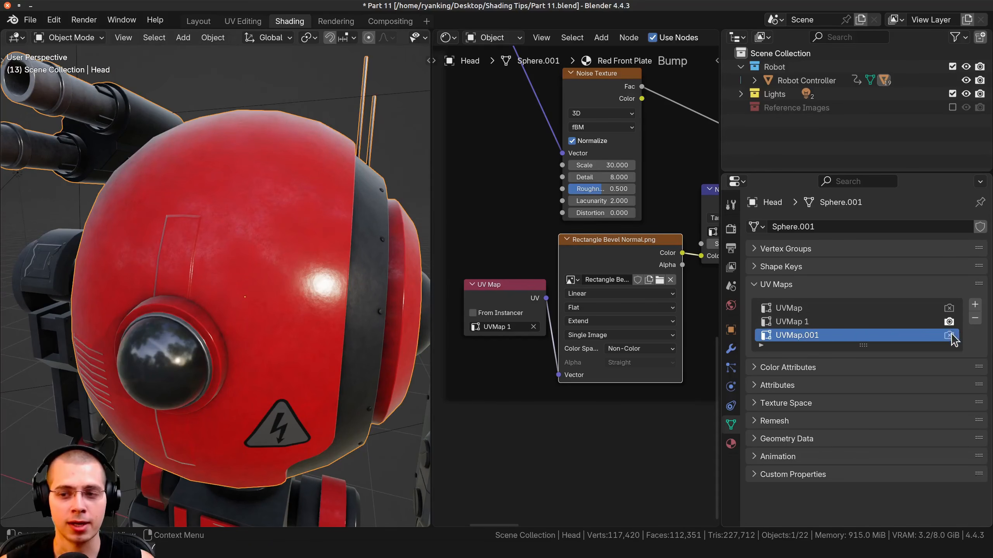
click(950, 310)
Step: Delete the UV Map nodes feeding the Rectangle Bevel Normal and electric decal image textures
scroll(557, 352, down, 4)
middle_drag(555, 352, 570, 355)
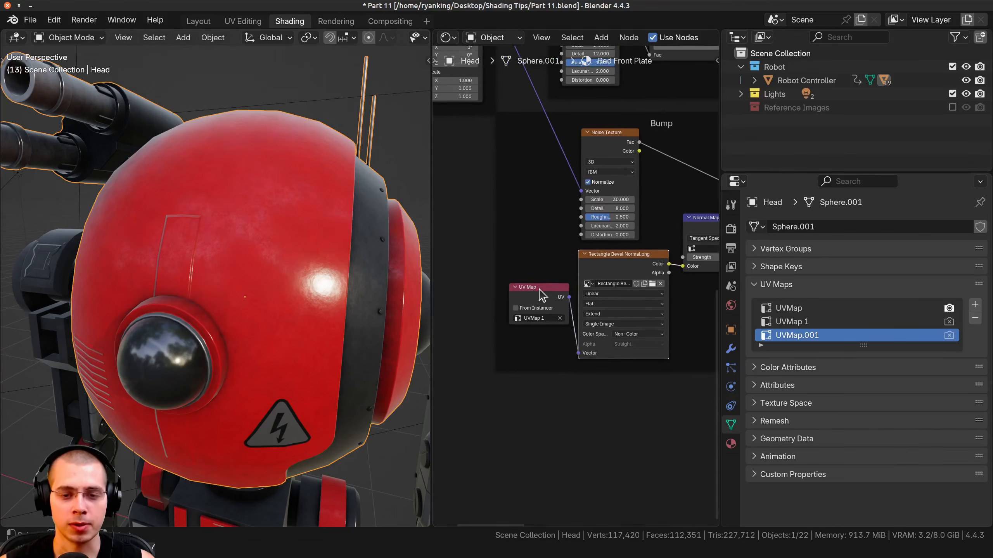
drag(536, 288, 518, 290)
key(x)
scroll(524, 291, down, 5)
middle_drag(594, 168, 473, 411)
scroll(578, 273, up, 4)
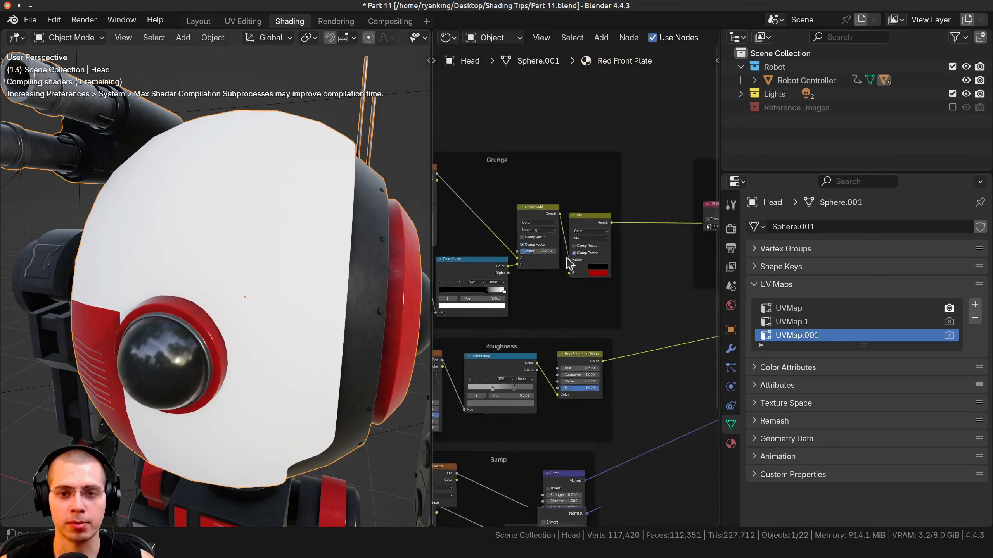
middle_drag(661, 211, 499, 248)
click(577, 242)
key(x)
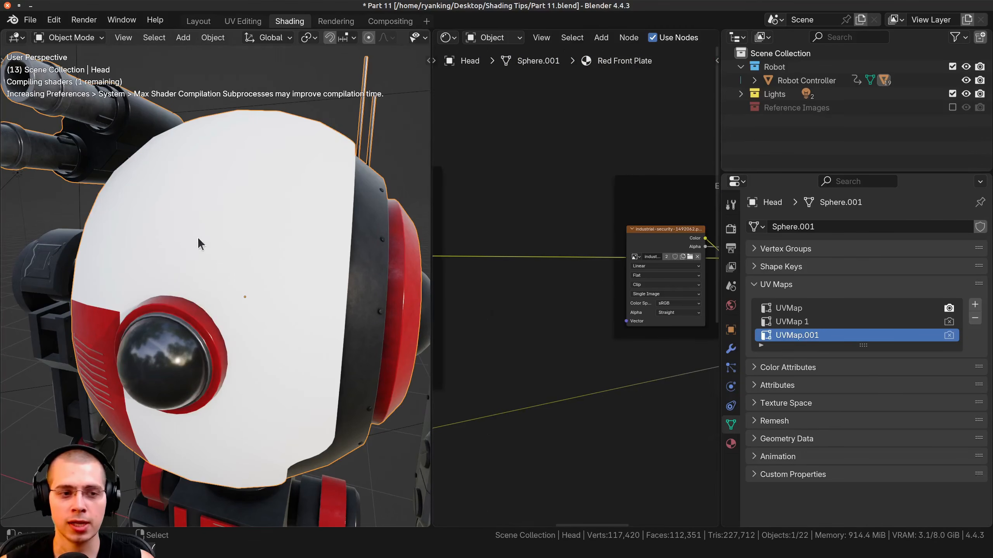
Step: Examine the electric decal up close and make UVMap 1 the head's active render UV map
middle_drag(296, 322, 303, 263)
scroll(250, 207, up, 2)
shift+middle_drag(348, 350, 235, 176)
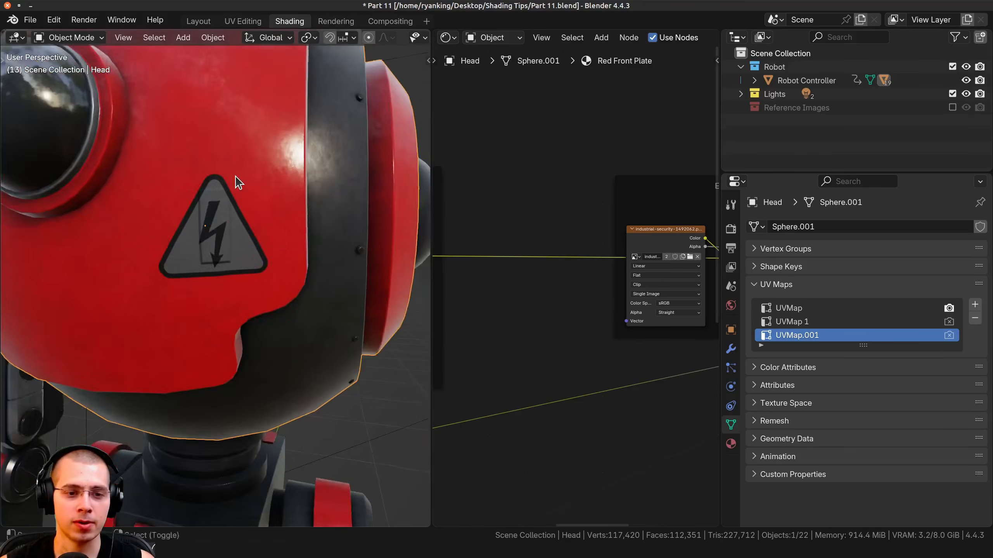
scroll(238, 181, up, 5)
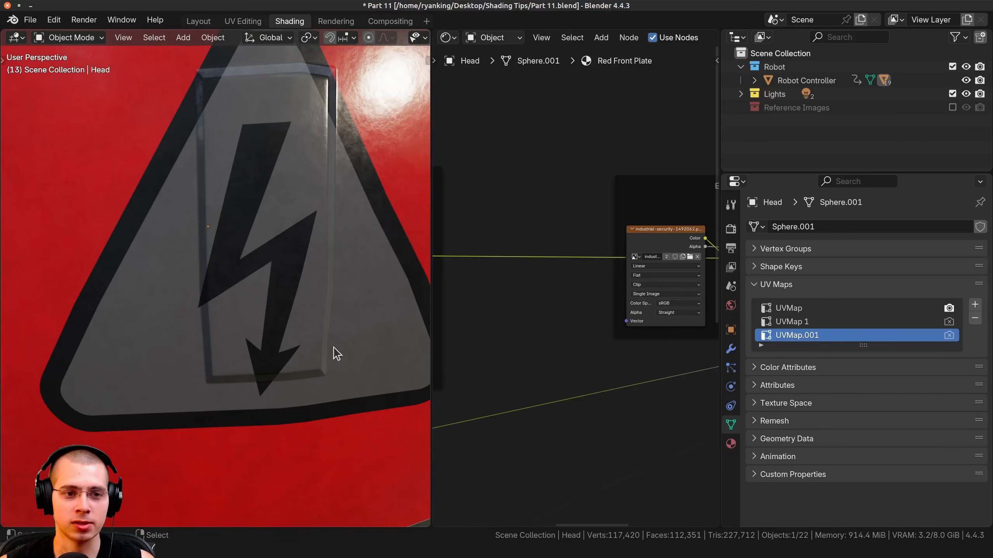
scroll(215, 279, down, 7)
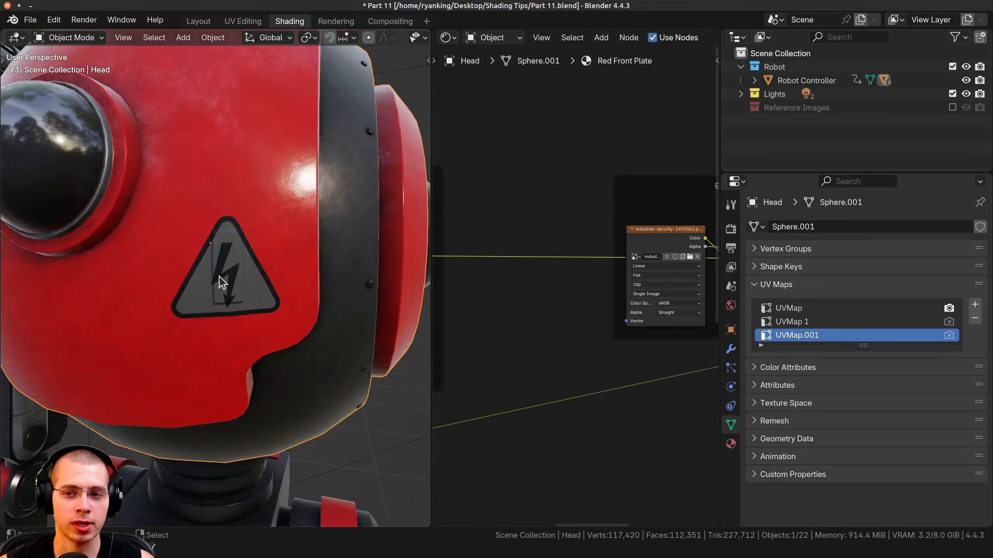
click(950, 323)
scroll(339, 250, down, 2)
middle_drag(340, 250, 372, 285)
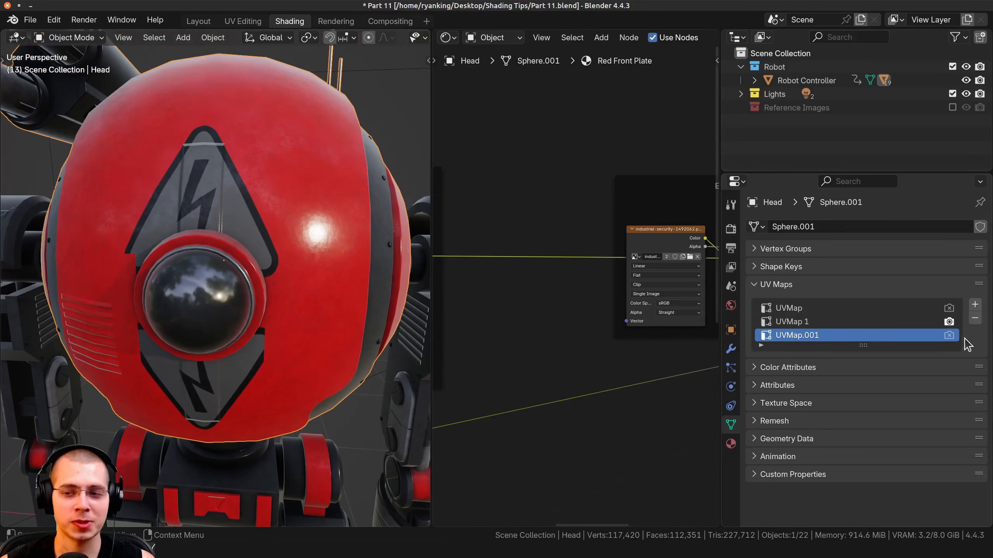
Step: Make UVMap the head's active render UV map again and select it in the UV map list
click(949, 308)
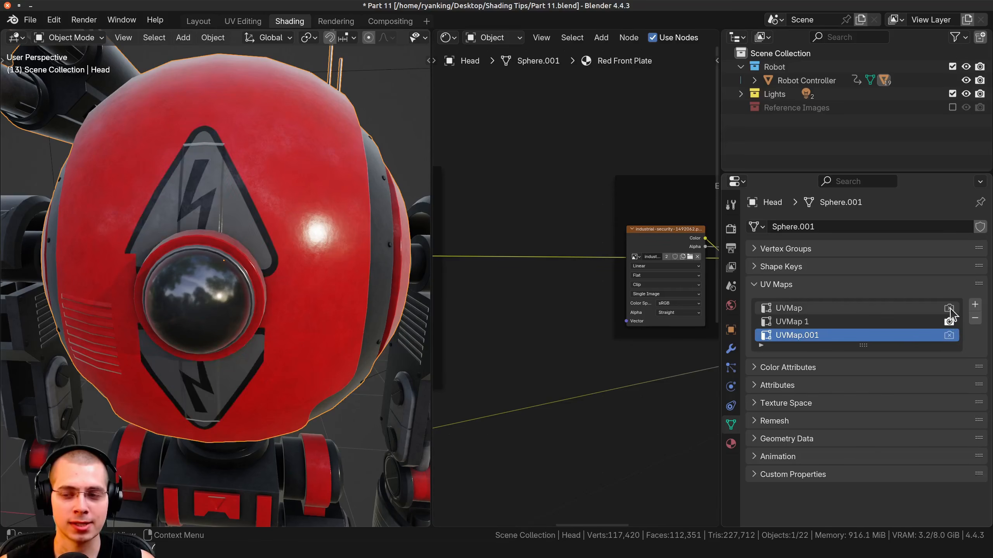
click(949, 309)
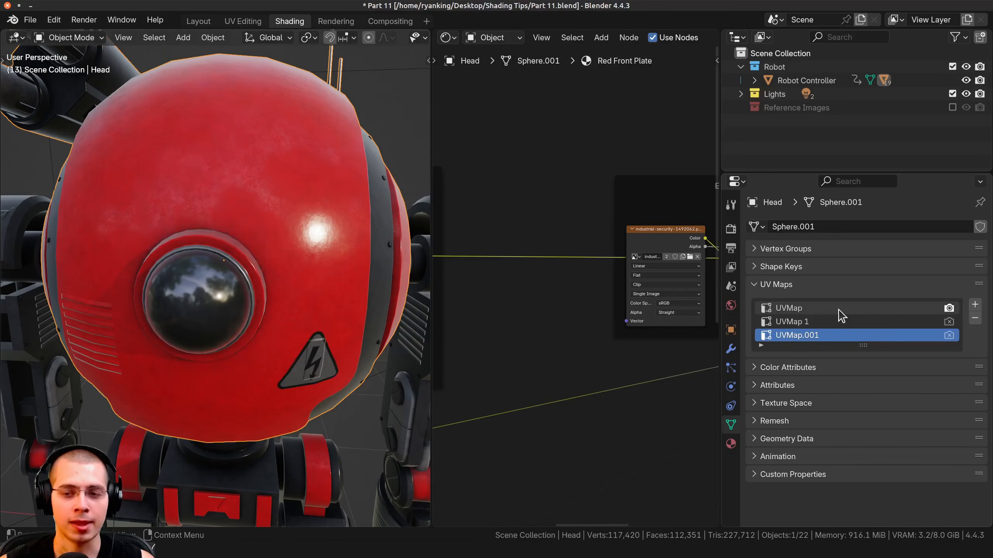
click(823, 309)
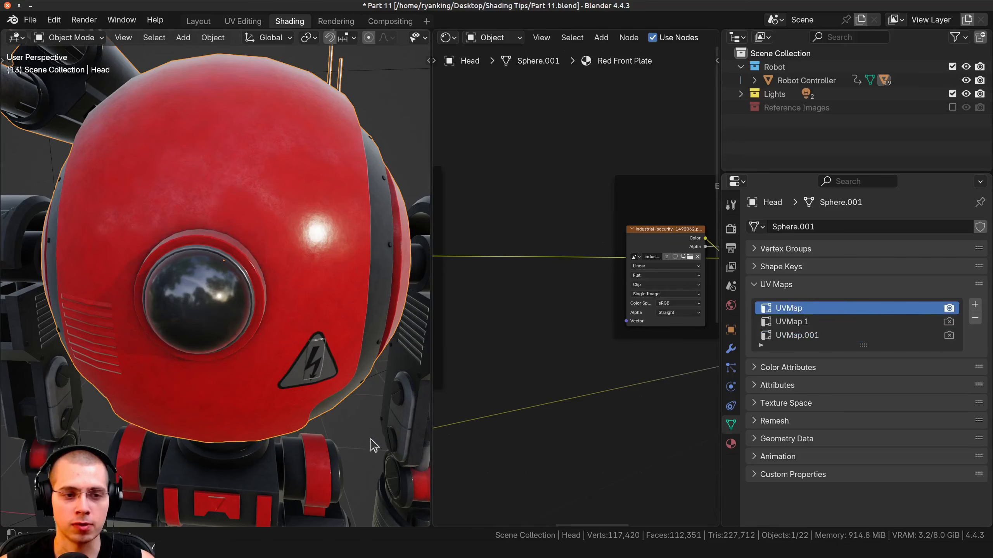
Step: Add a UV Map node beside the industrial-security decal image texture
middle_drag(371, 440, 260, 333)
scroll(665, 305, down, 4)
middle_drag(666, 306, 609, 303)
scroll(591, 247, up, 10)
click(580, 154)
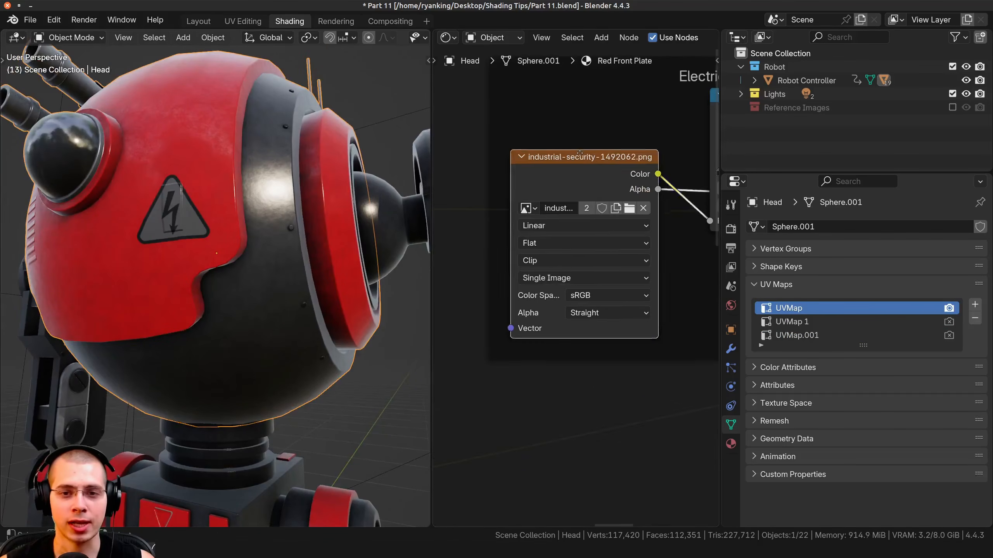
middle_drag(392, 112, 498, 139)
key(shift+a)
text(un)
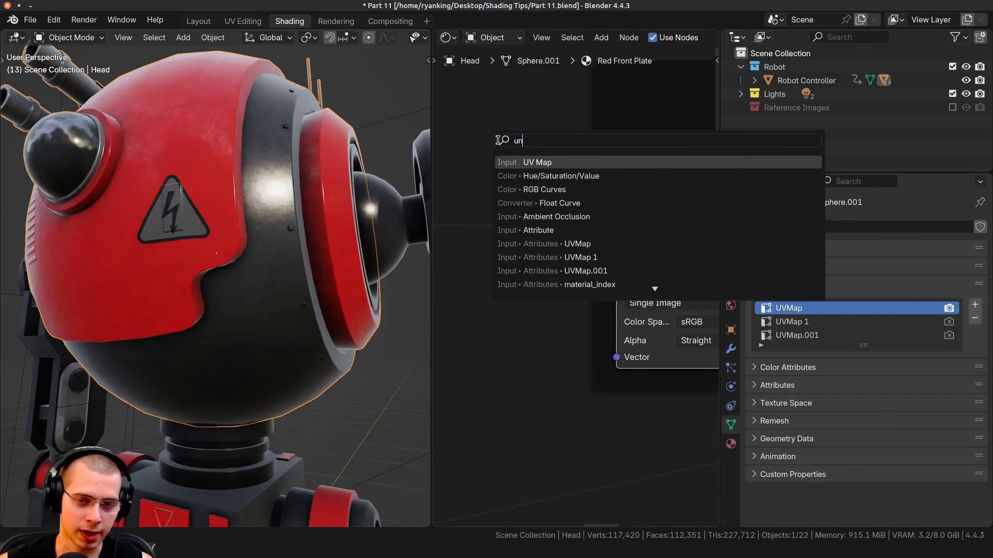
click(533, 162)
click(472, 325)
Step: Set the new UV Map node to UVMap 1 and connect its UV output to the decal texture's Vector input
click(497, 303)
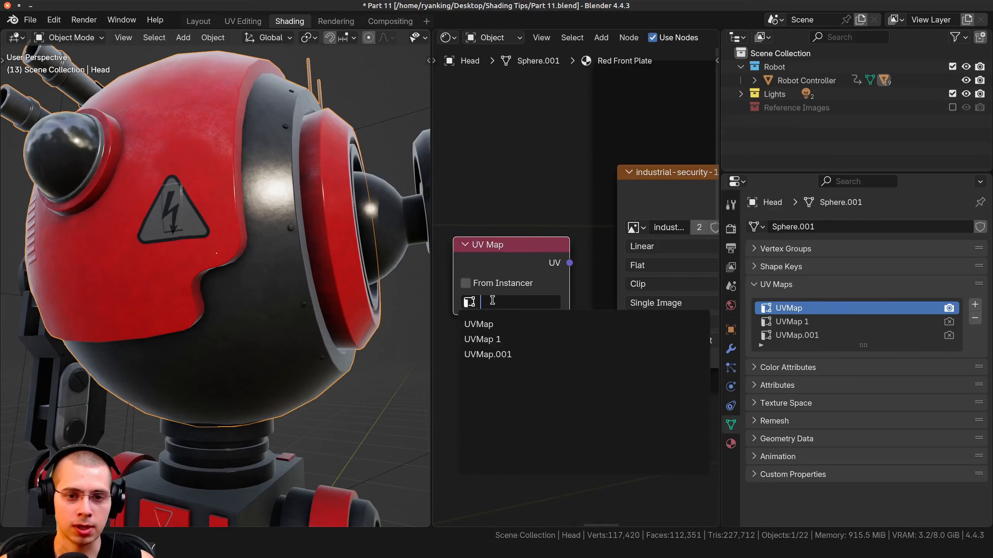
click(479, 339)
drag(569, 263, 617, 358)
drag(477, 261, 482, 267)
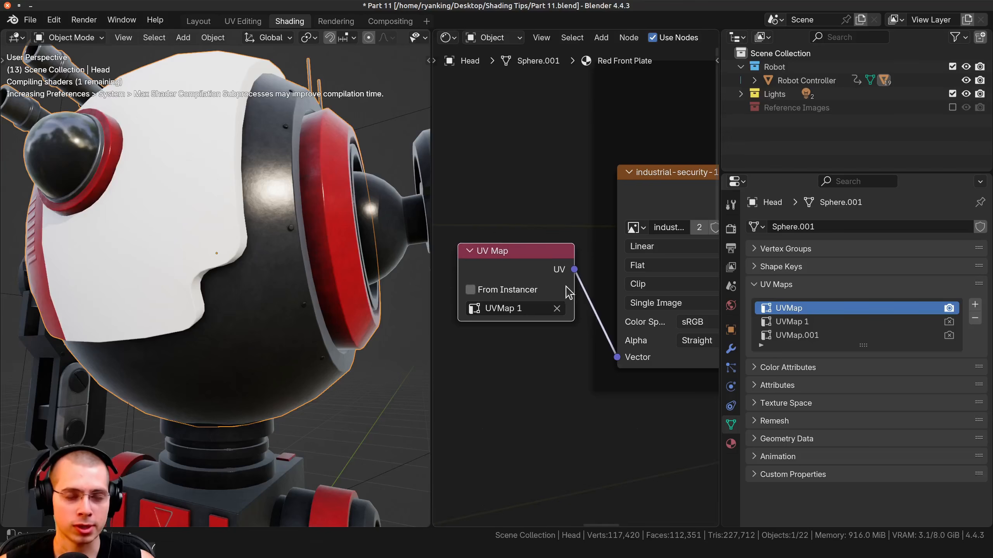
Step: Delete the UV Map node feeding the decal image texture and shift the image texture node slightly upward
middle_drag(558, 261, 497, 260)
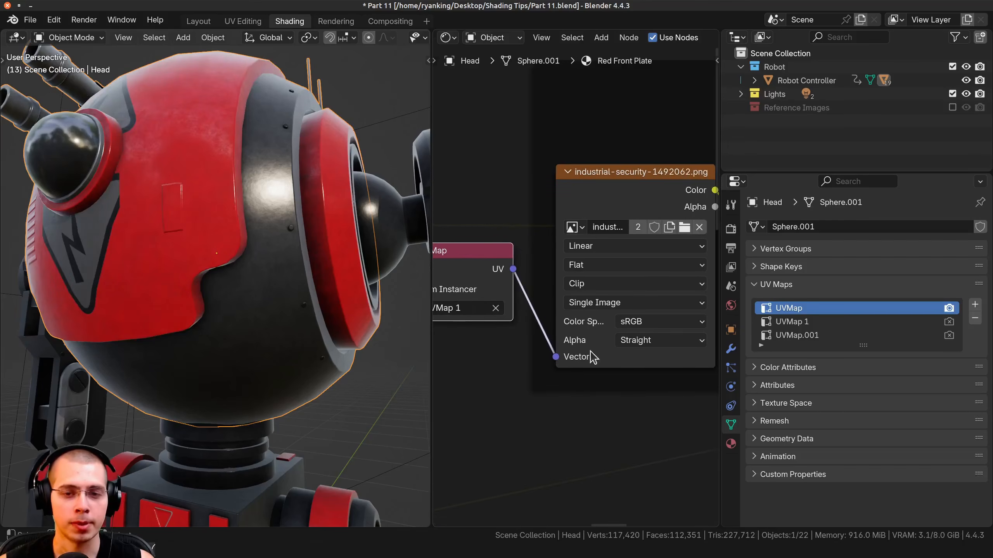
middle_drag(537, 336, 593, 337)
drag(515, 270, 515, 299)
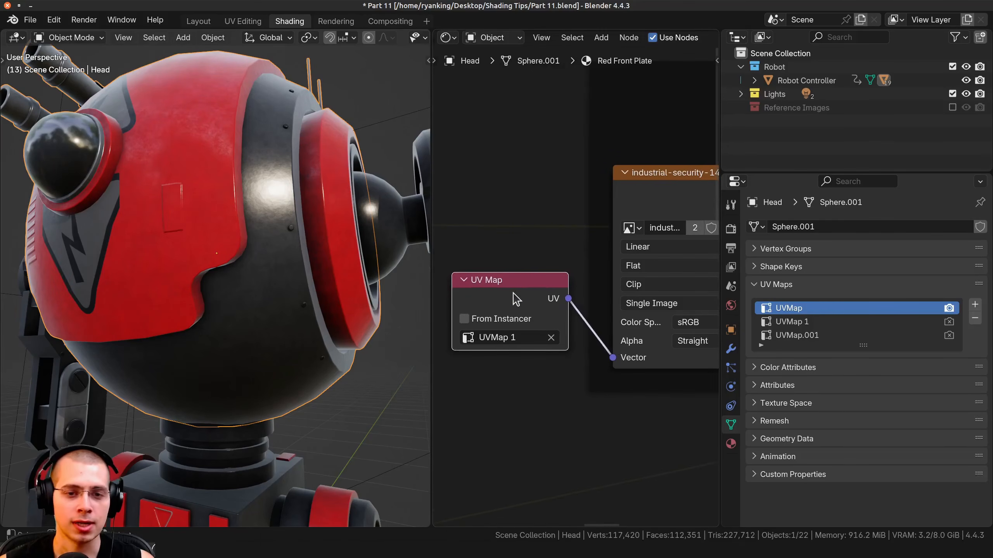
key(x)
middle_drag(561, 326, 492, 322)
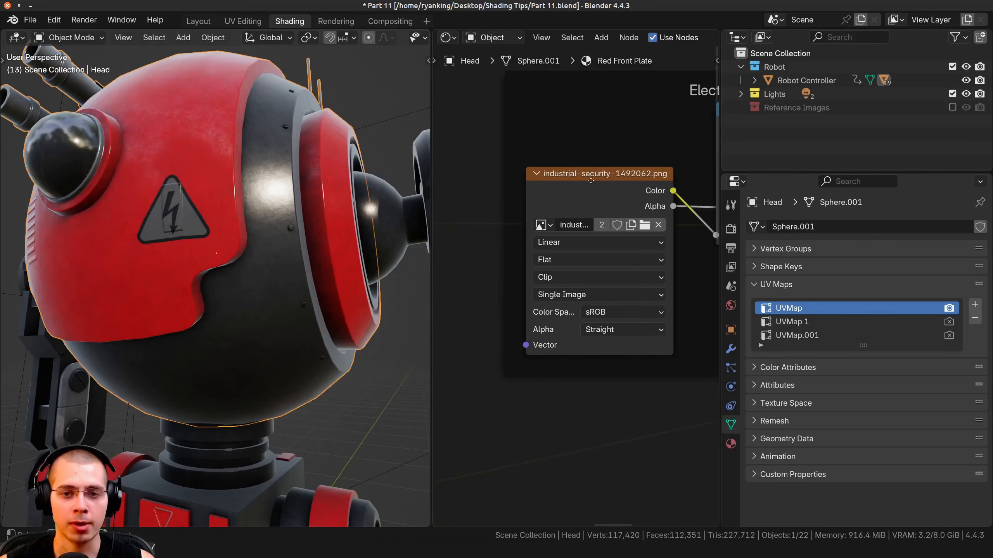
drag(591, 181, 595, 154)
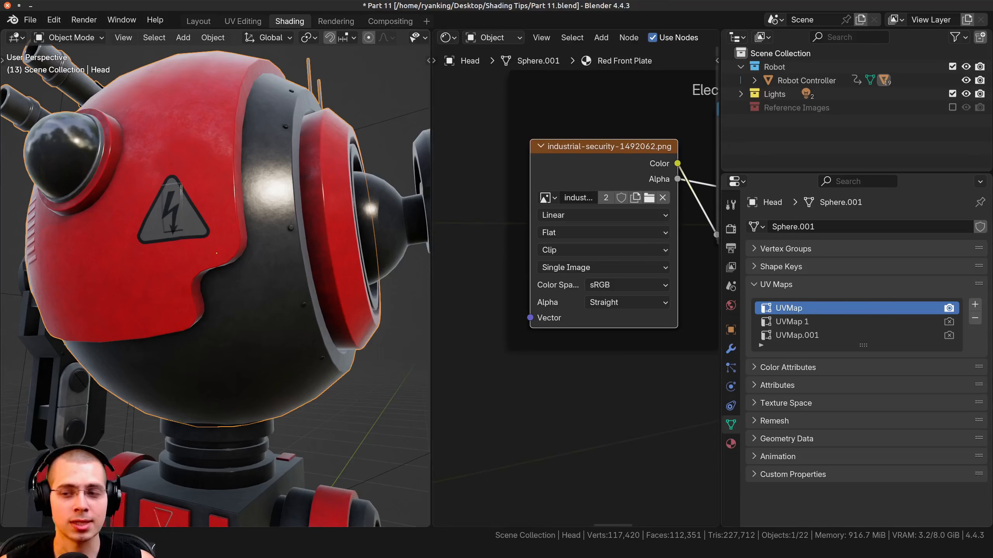
Step: Alternate the active render UV map between UVMap 1 and UVMap to compare the decal's placement, ending on UVMap
click(949, 321)
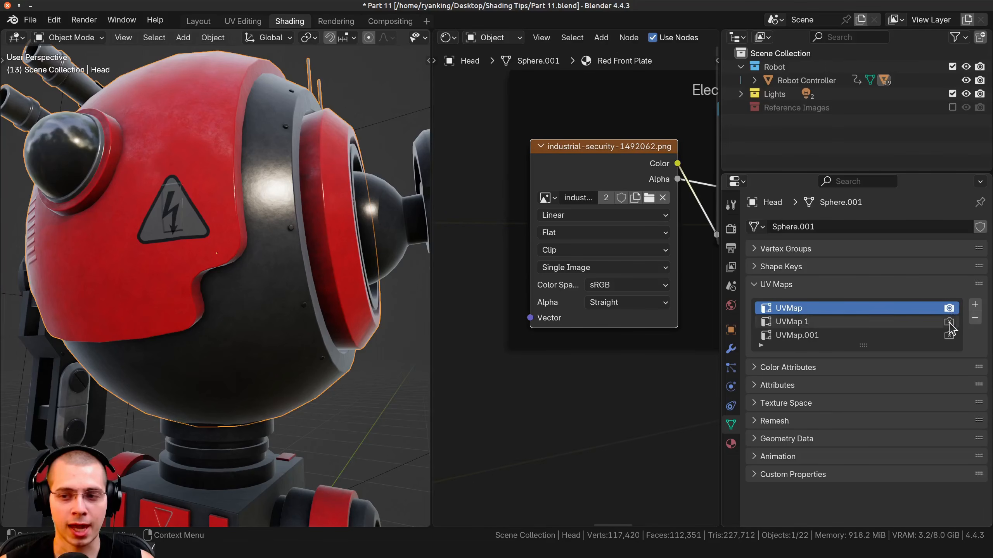
click(949, 308)
click(949, 322)
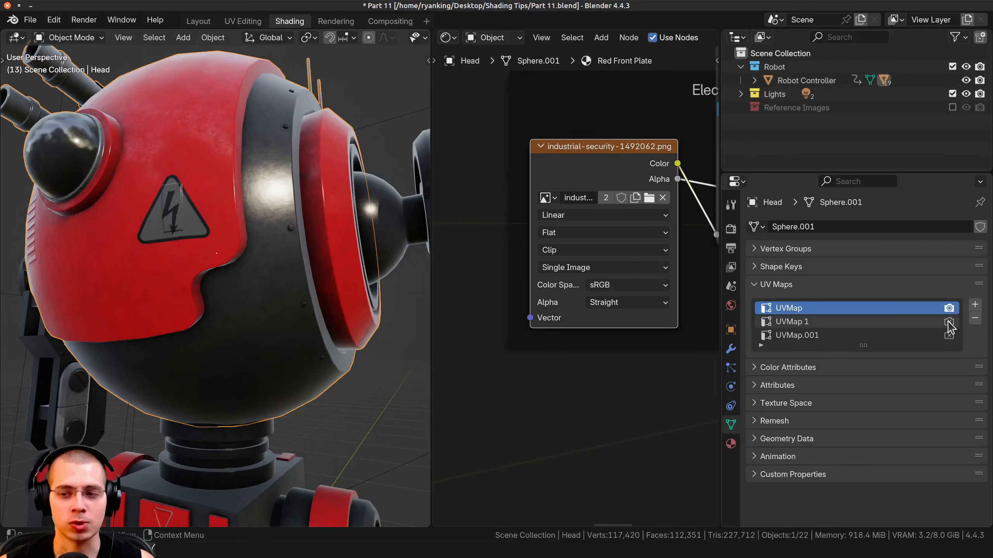
click(949, 308)
click(949, 322)
middle_drag(273, 313, 219, 195)
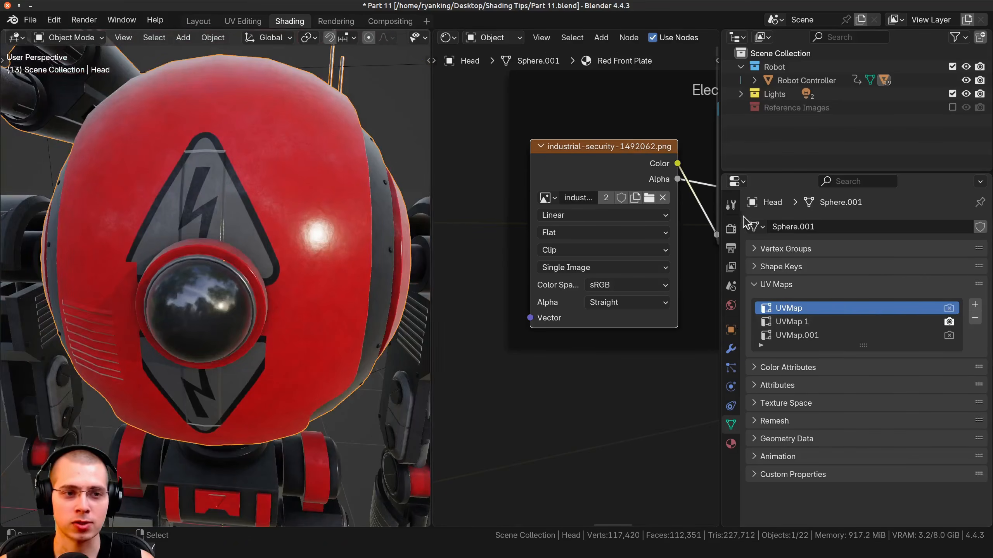
click(949, 308)
click(949, 321)
click(949, 309)
click(949, 321)
click(949, 308)
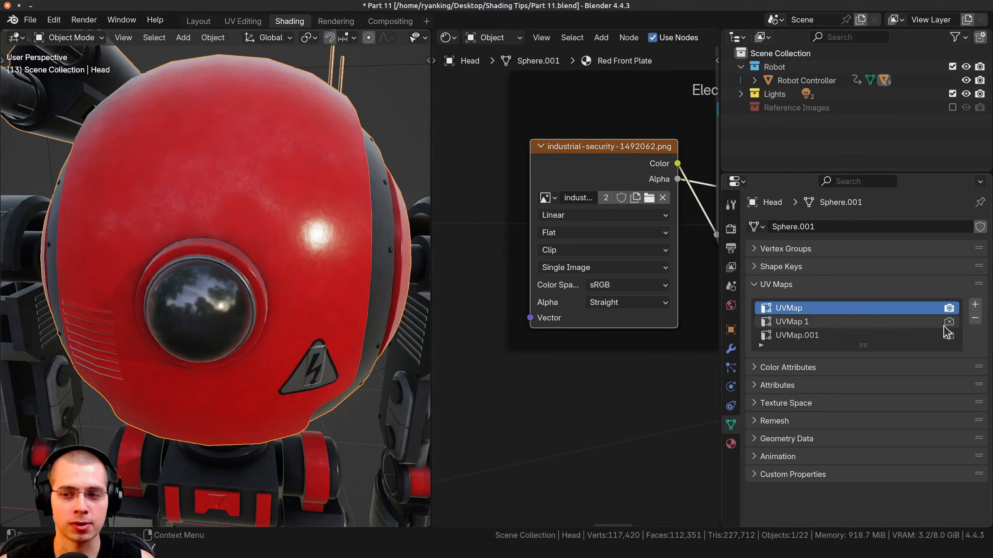
Step: Reposition the decal image texture and add a UV Map node set to UVMap beside it
scroll(545, 287, down, 2)
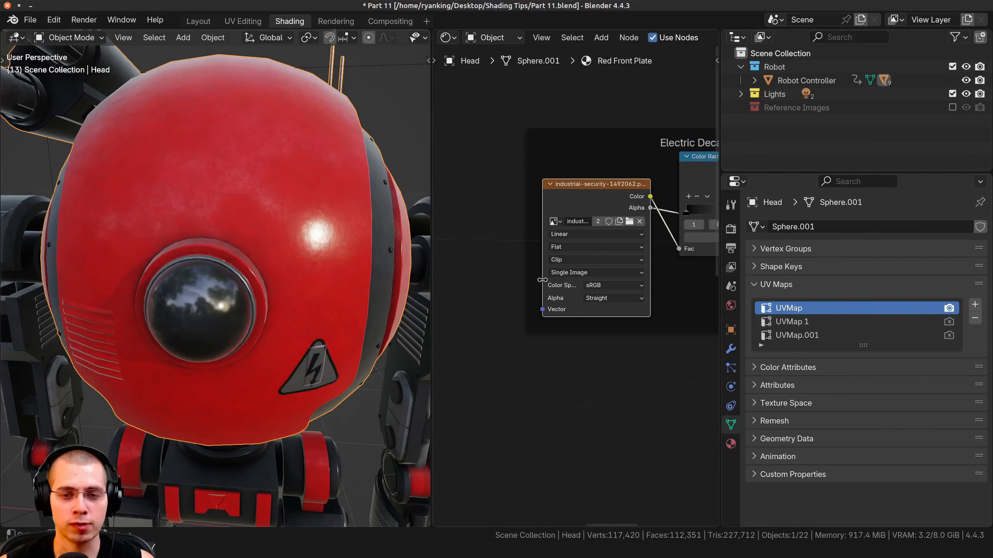
drag(611, 197, 615, 166)
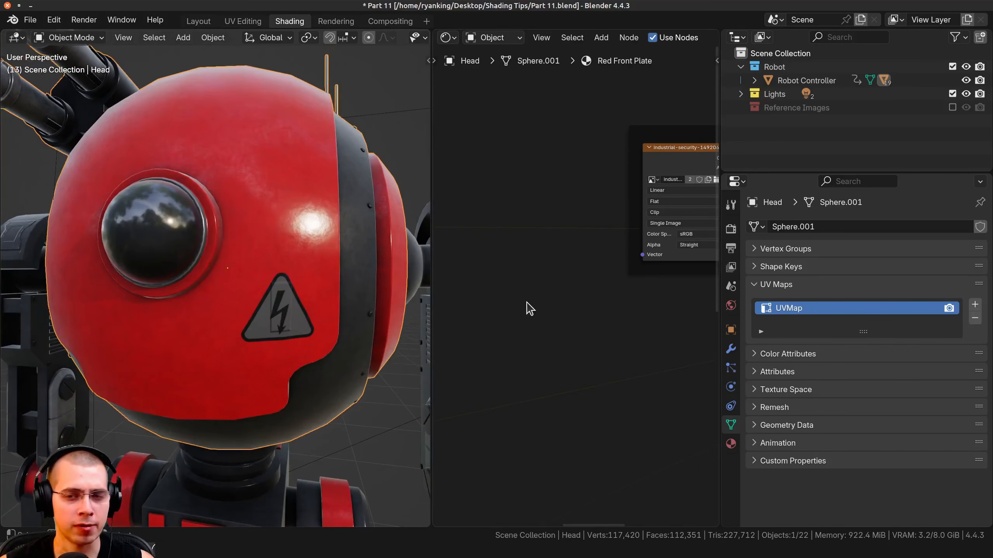
scroll(362, 282, up, 5)
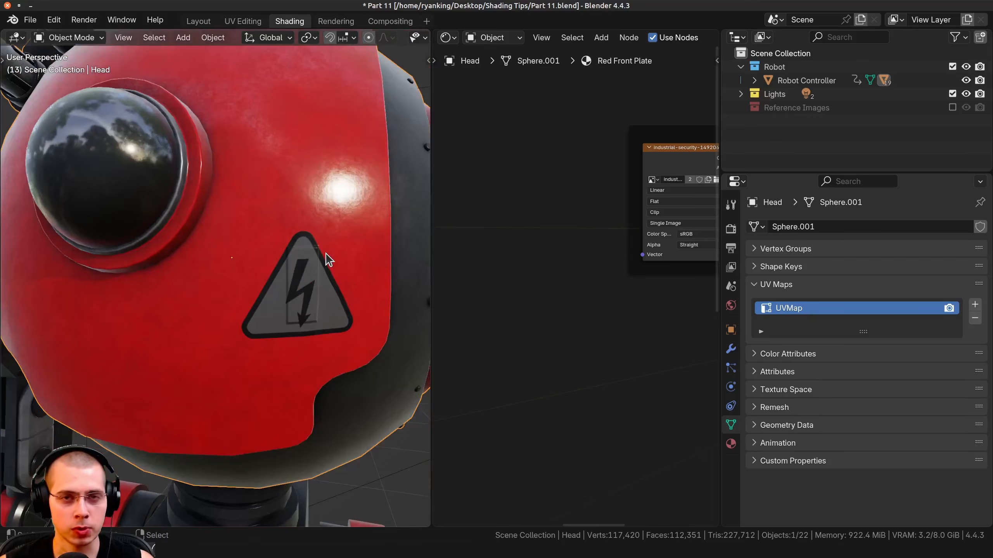
key(shift+a)
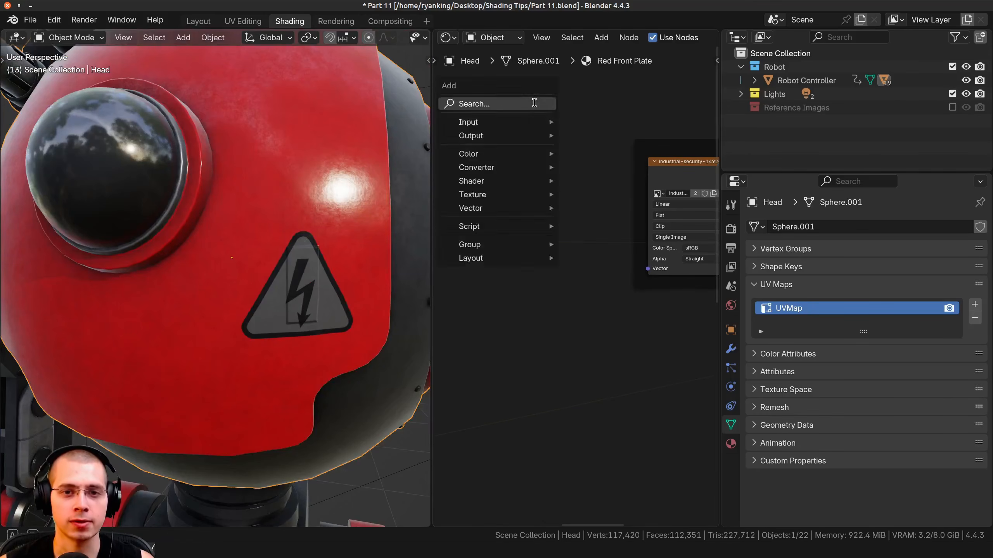
text(ub)
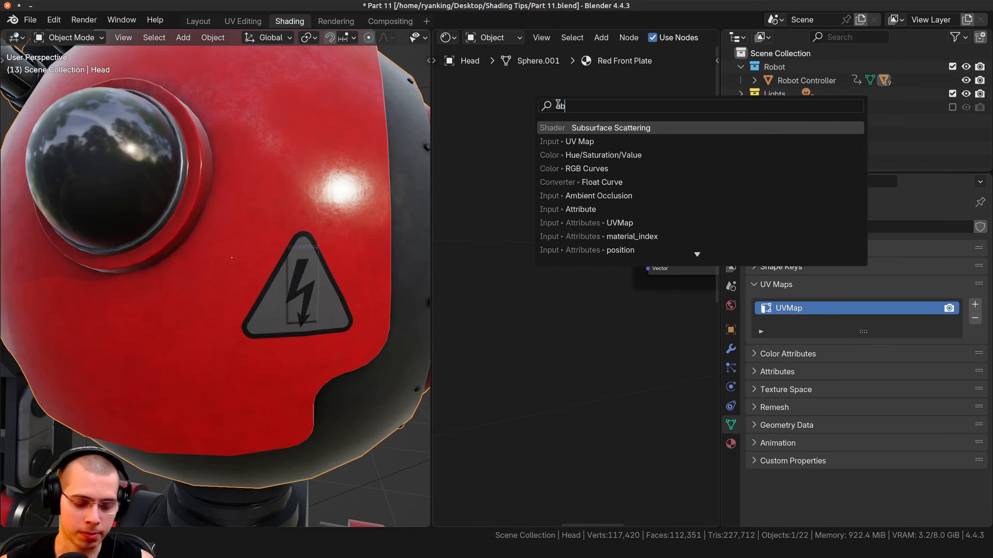
key(BackSpace)
key(Return)
click(565, 250)
click(541, 237)
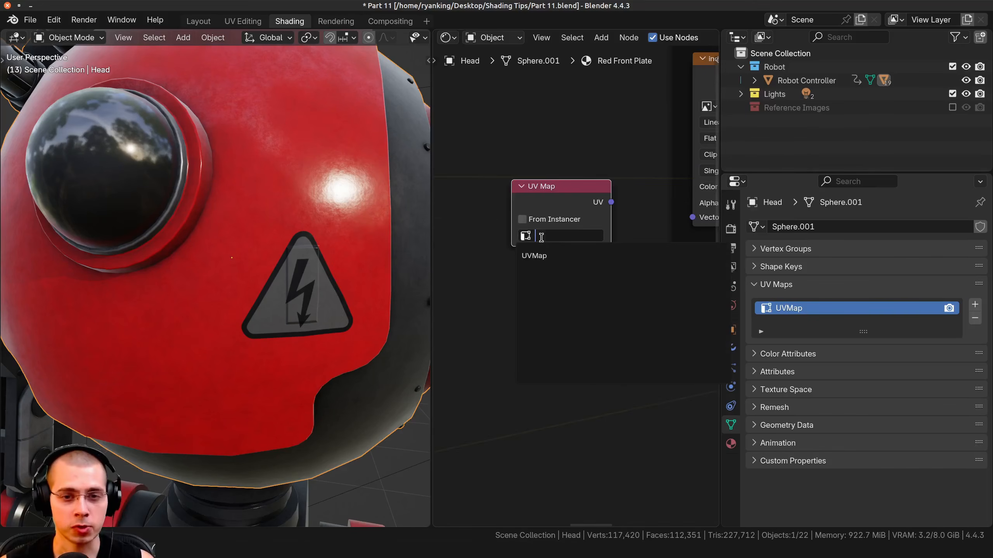
click(543, 257)
Step: Rename the head's UV map as UVMap Electrical
double_click(812, 310)
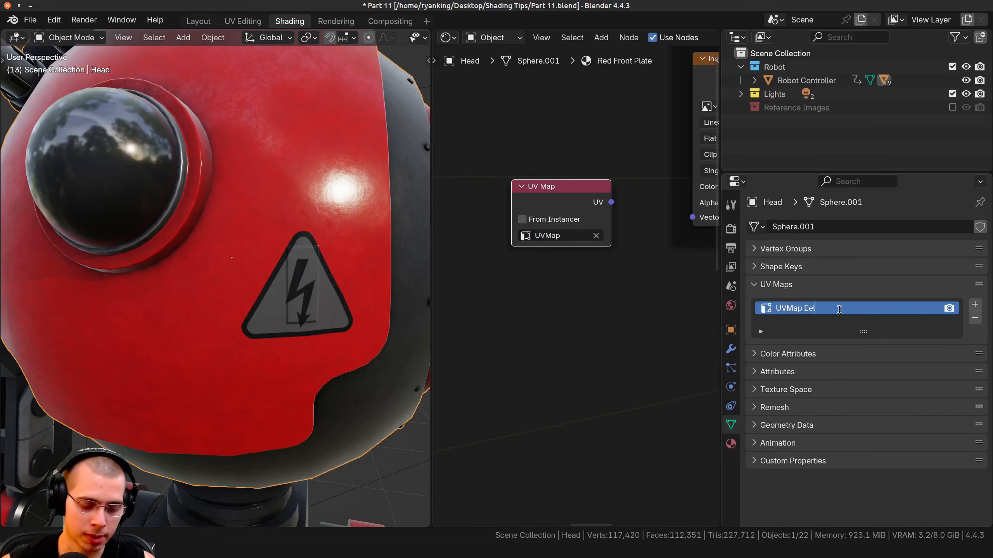
text(Electrical)
key(Return)
Step: Assign UVMap Electrical to the UV Map node and connect its UV output to the decal texture's Vector input
scroll(531, 242, down, 1)
click(528, 237)
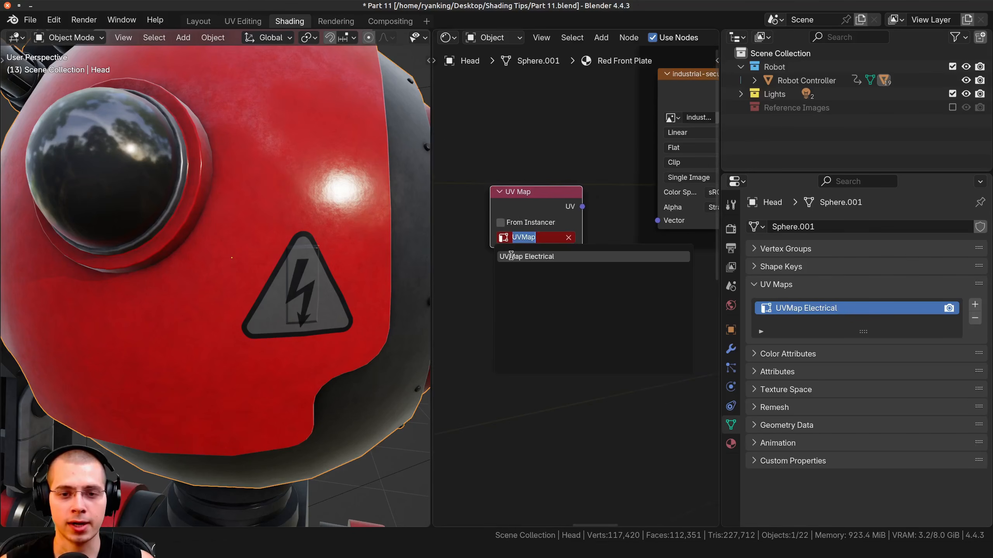
click(512, 257)
drag(582, 207, 657, 220)
scroll(554, 355, down, 1)
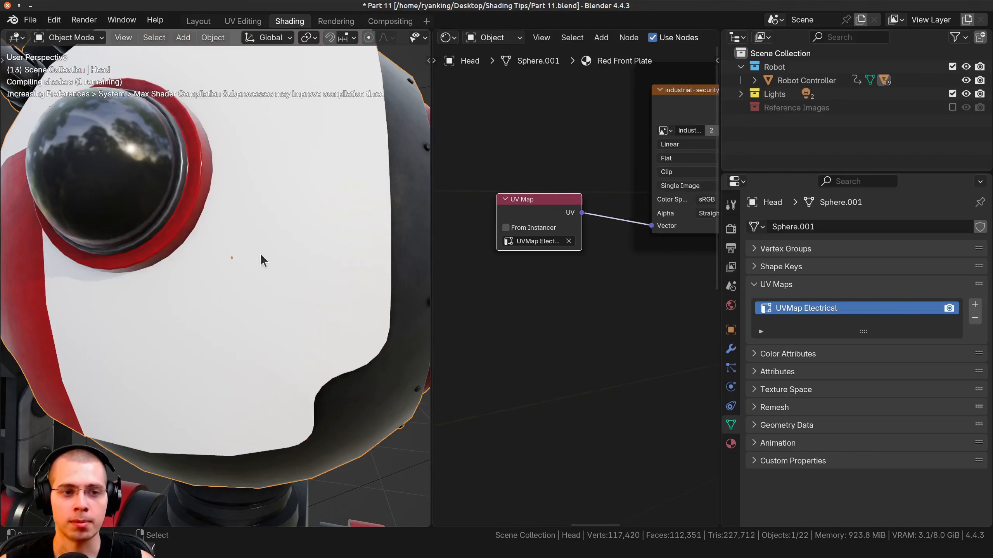
Step: Add a second UV map to the head mesh and name it UVMap Decal
scroll(556, 297, down, 2)
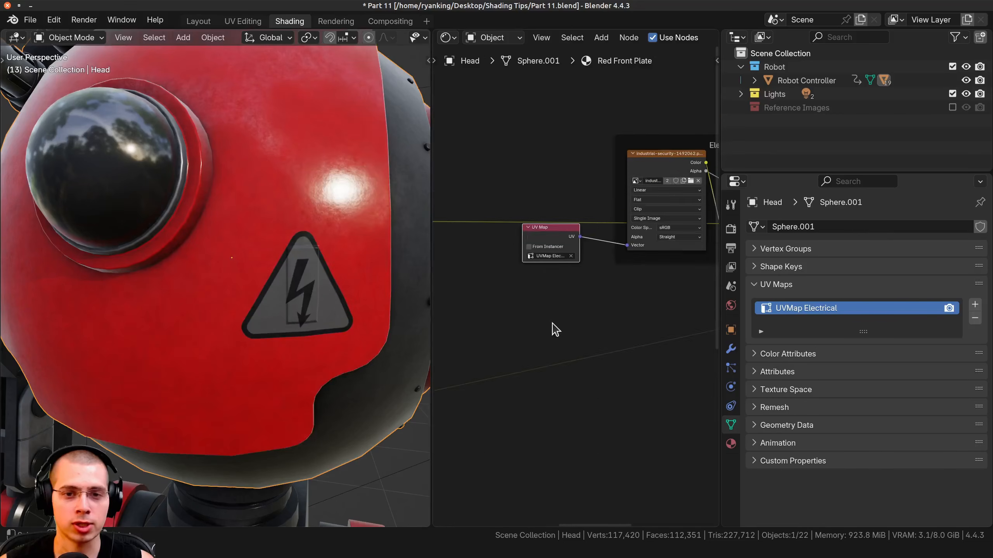
middle_drag(503, 453, 732, 201)
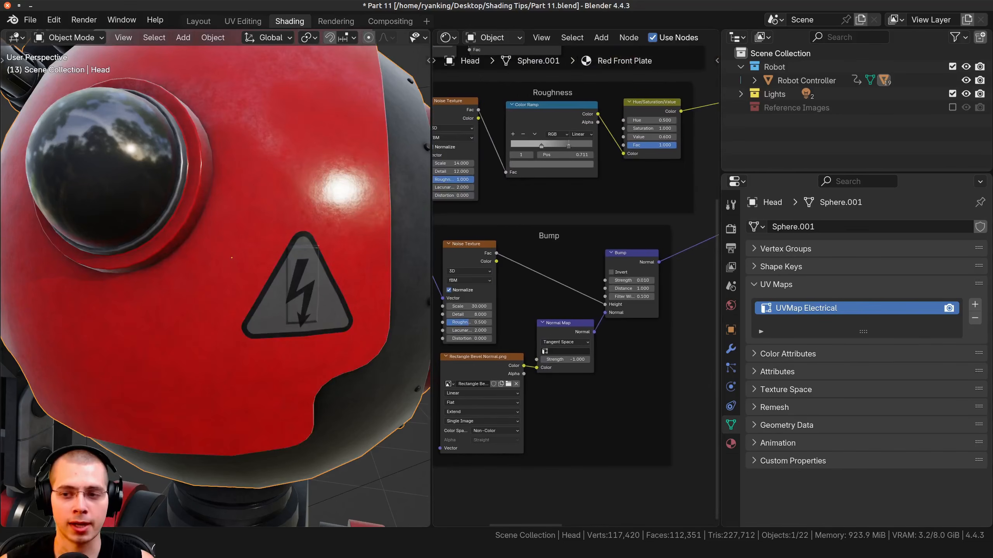
click(975, 305)
double_click(798, 322)
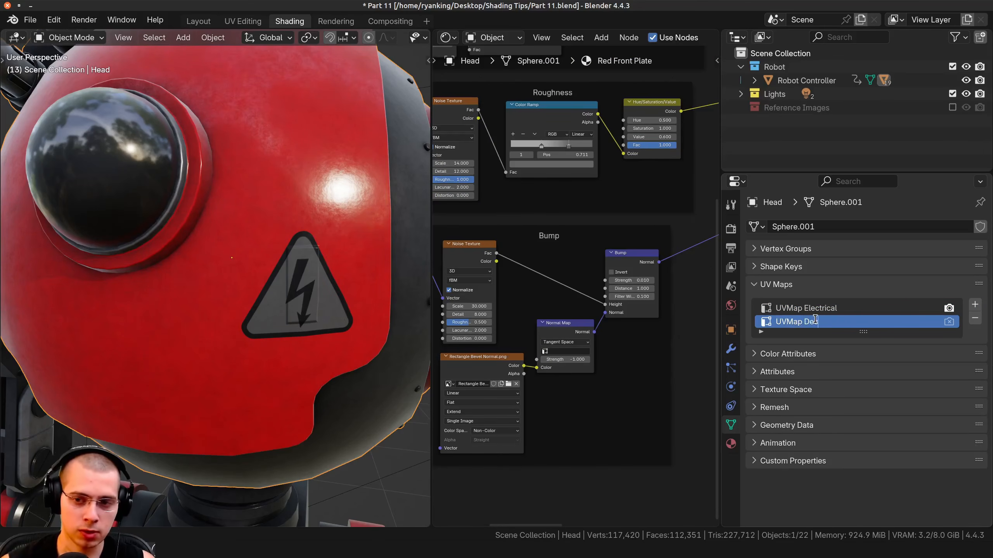
Step: Widen the node editor and add a UV Map node beside the Rectangle Bevel Normal.png texture in the Bump frame
scroll(625, 375, down, 4)
middle_drag(586, 407, 627, 356)
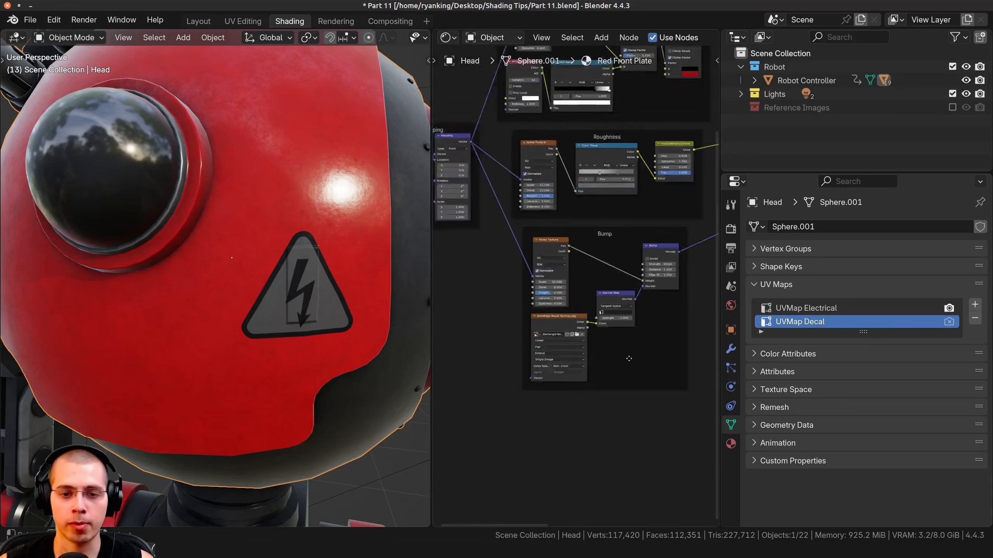
middle_drag(492, 308, 563, 257)
scroll(563, 256, up, 5)
middle_drag(675, 324, 614, 304)
drag(719, 260, 805, 260)
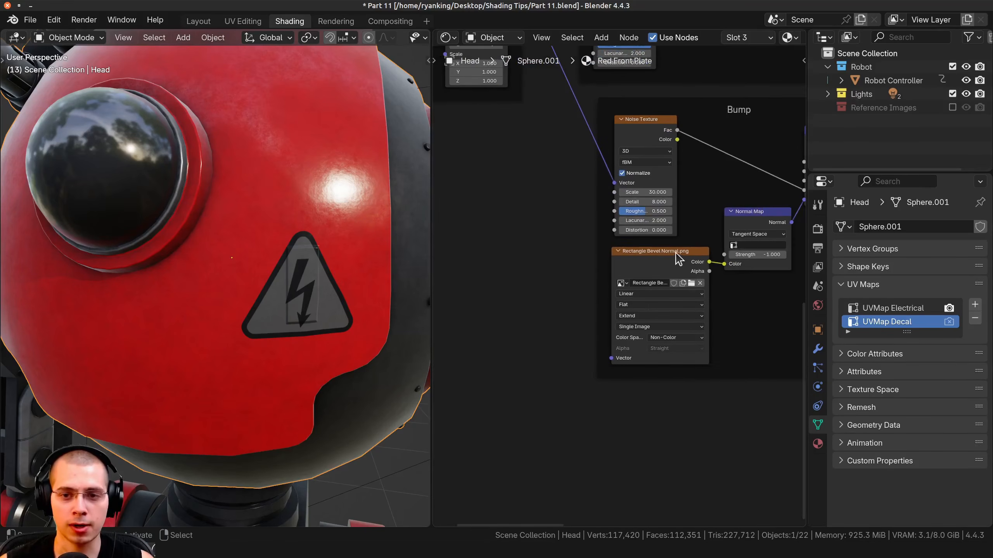
key(shift+a)
text(uv)
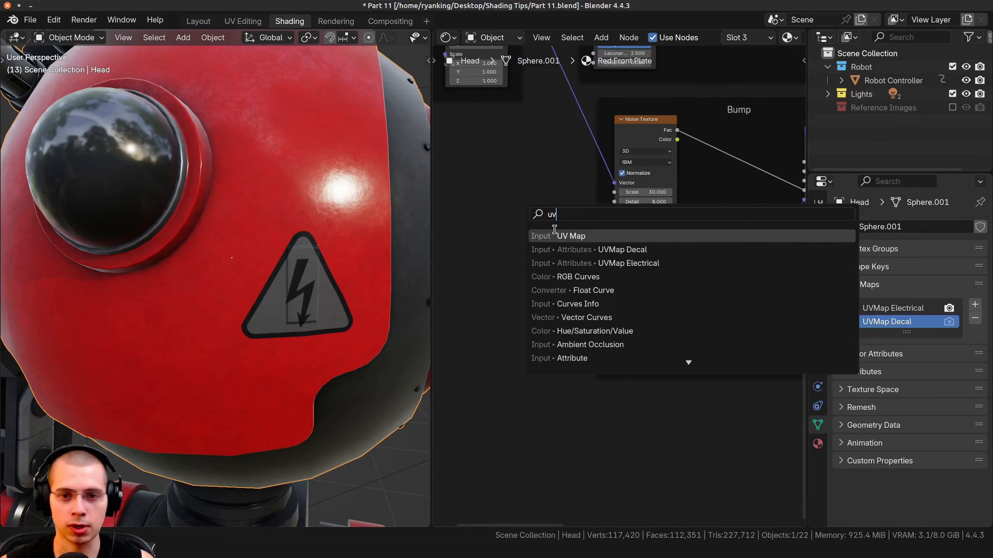
click(557, 235)
click(522, 264)
Step: Assign UVMap Decal to the new UV Map node and connect its UV output to the Rectangle Bevel Normal.png texture's Vector input
scroll(543, 286, up, 3)
click(542, 275)
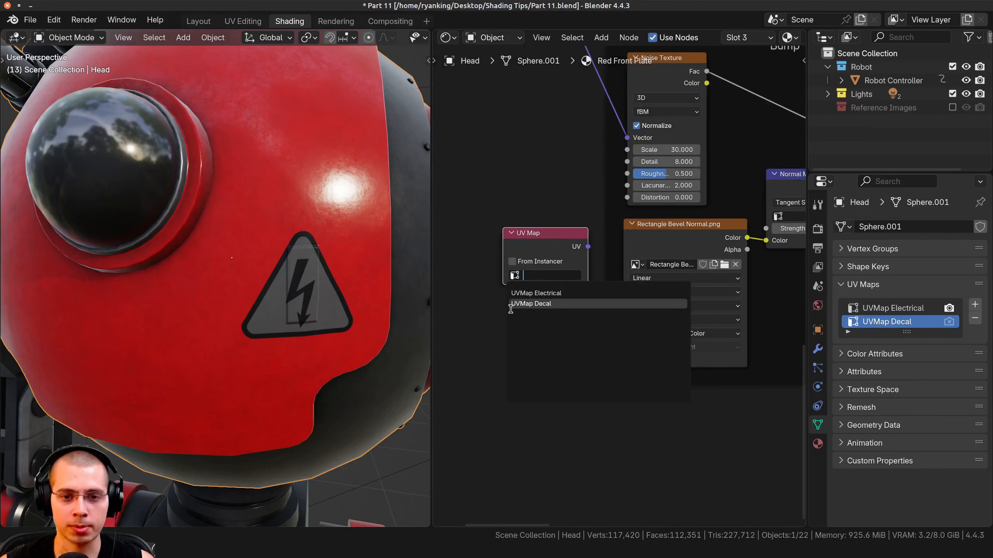
click(535, 304)
drag(549, 240, 625, 362)
drag(506, 270, 524, 284)
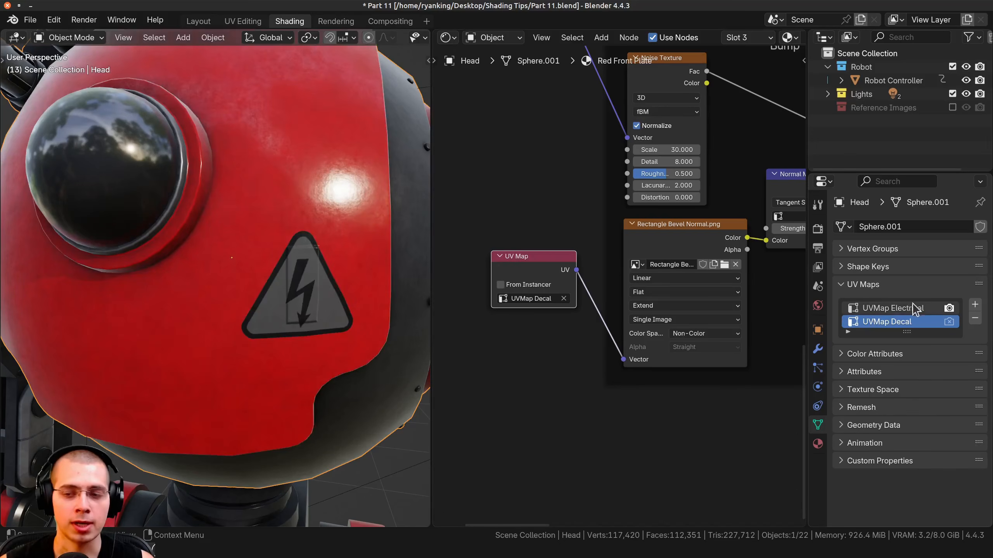
Step: Switch to the UV Editing workspace and put the head in Edit Mode to show its UVMap Electrical layout
scroll(273, 251, up, 6)
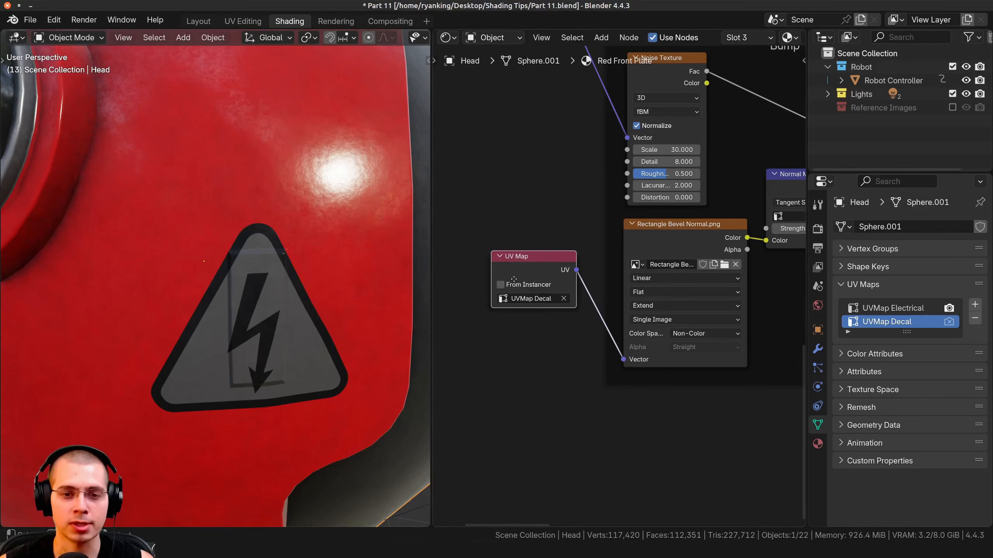
click(254, 20)
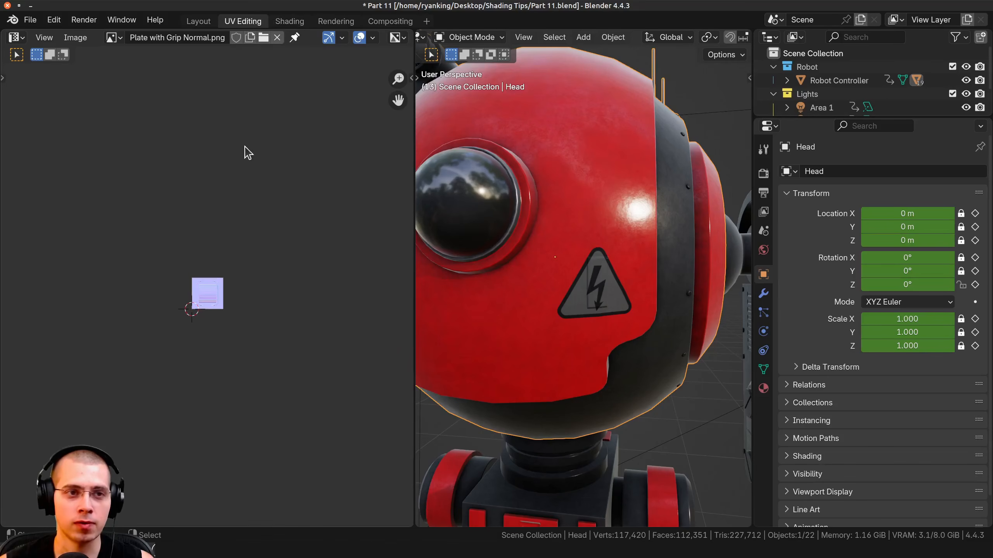
scroll(248, 168, up, 6)
key(Tab)
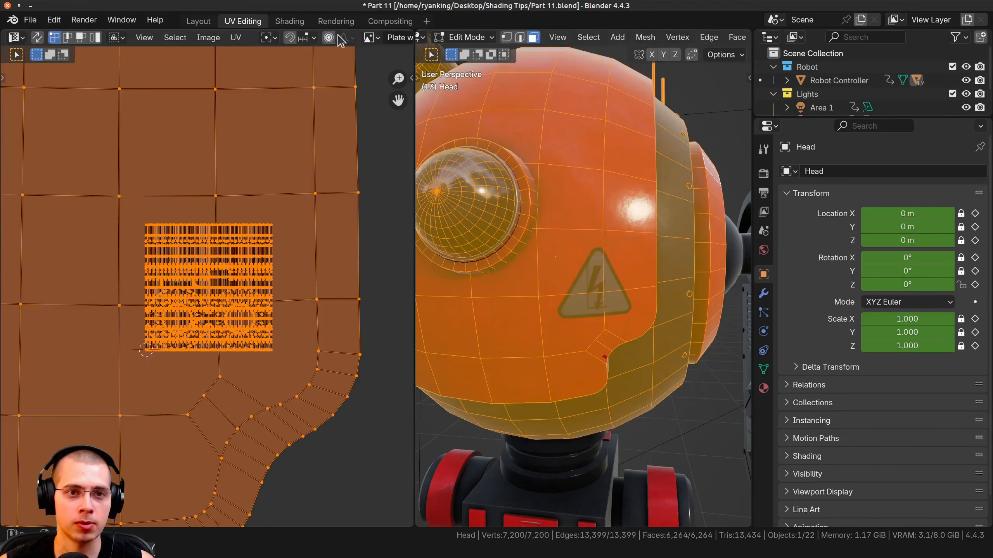
scroll(341, 41, down, 5)
scroll(158, 191, down, 1)
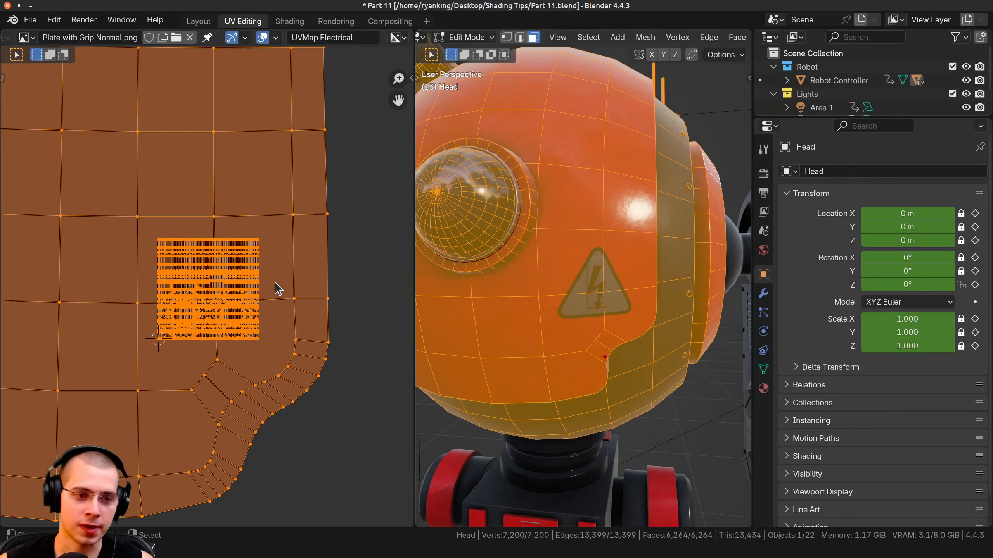
Step: Move the UVMap Electrical UVs to reposition the electrical warning decal on the front plate independently of the rectangle bevel
key(g)
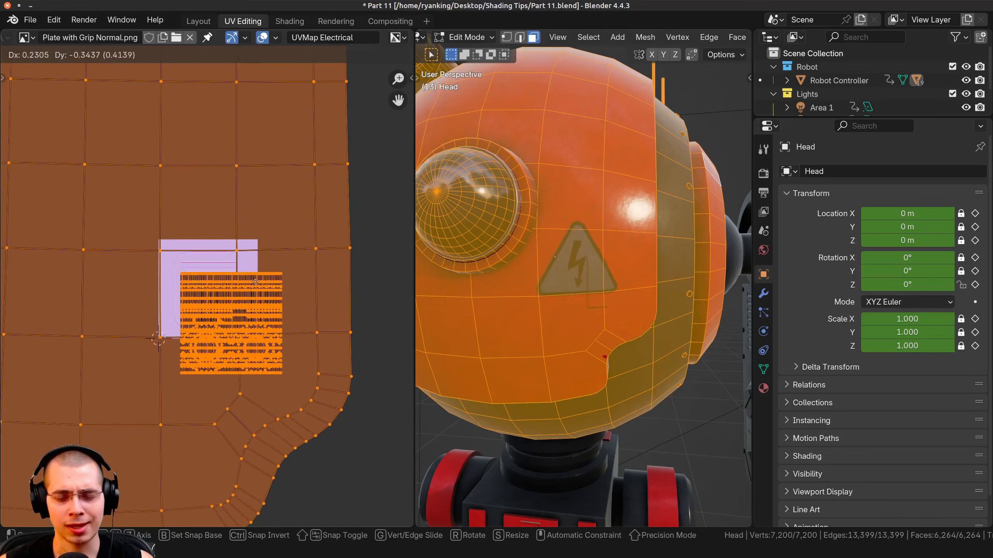
click(216, 246)
scroll(454, 247, up, 2)
key(g)
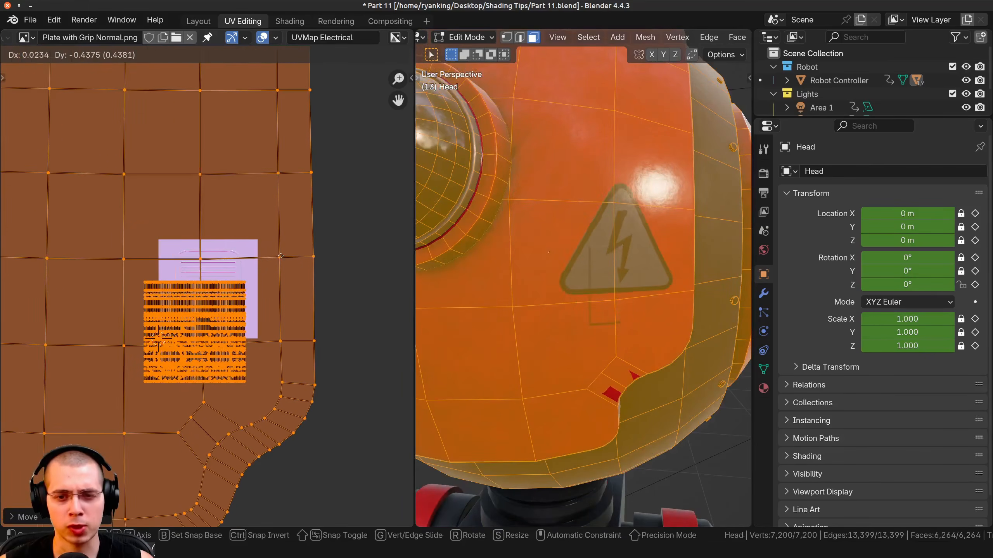
click(275, 291)
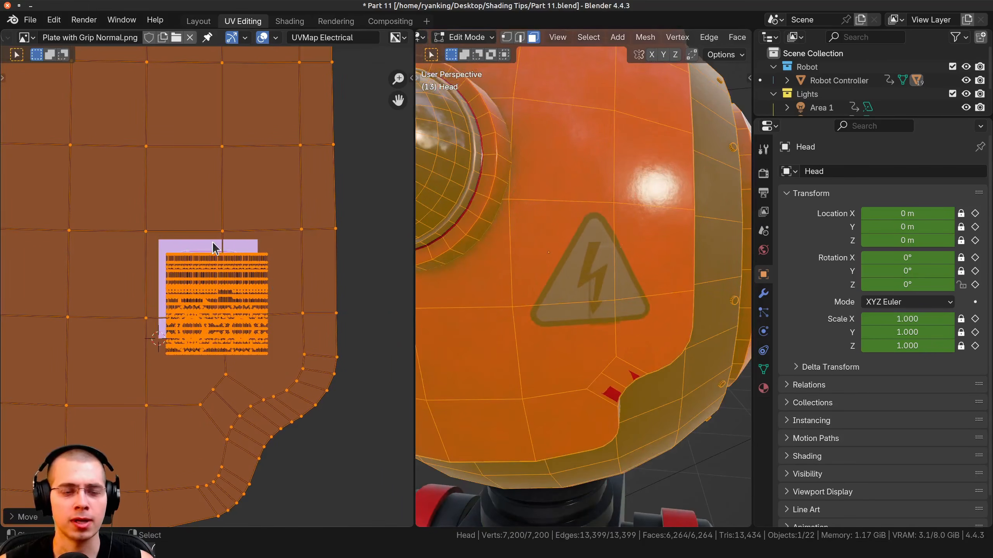
key(g)
click(200, 266)
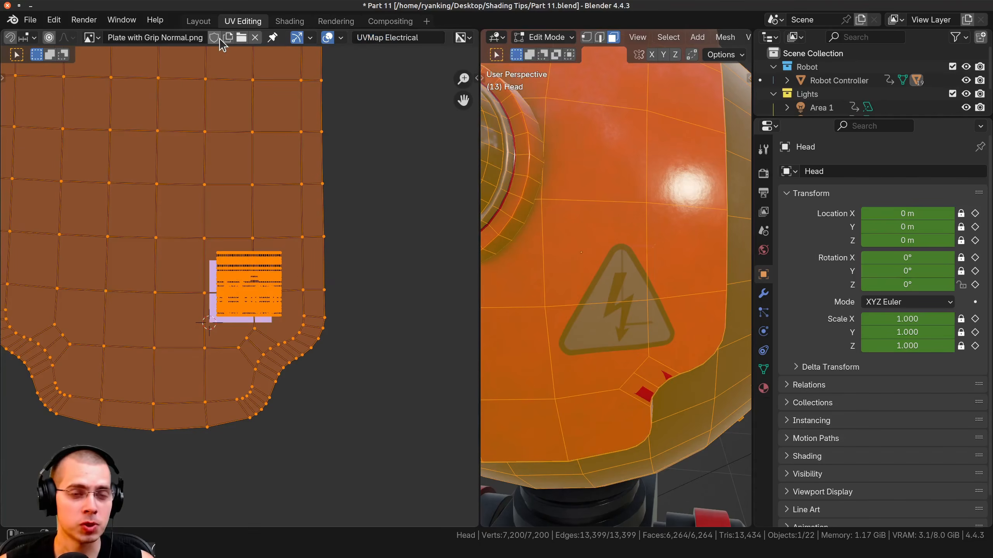
Step: Alternate the UV editor's active map between UVMap Decal and UVMap Electrical to compare their layouts, ending on UVMap Decal
scroll(219, 39, up, 6)
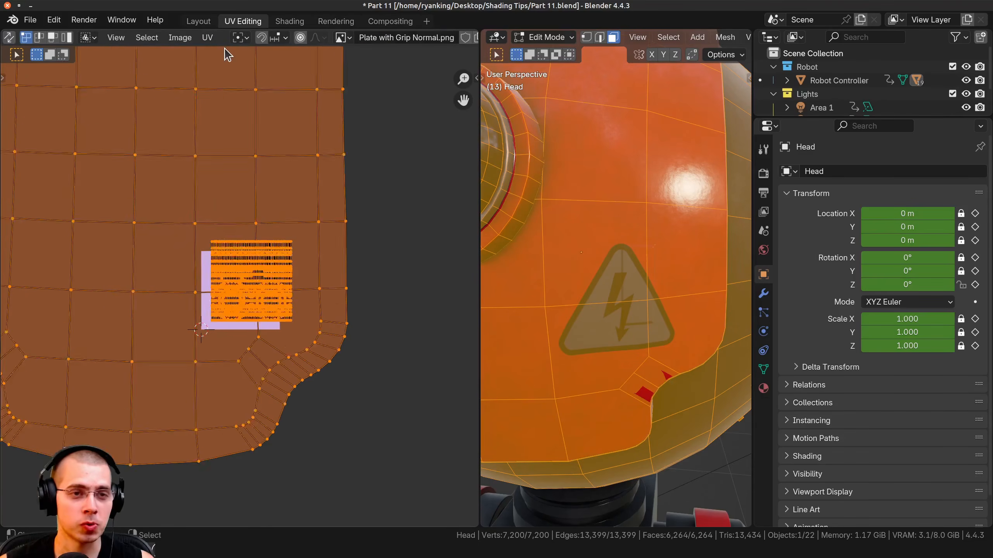
scroll(218, 39, down, 5)
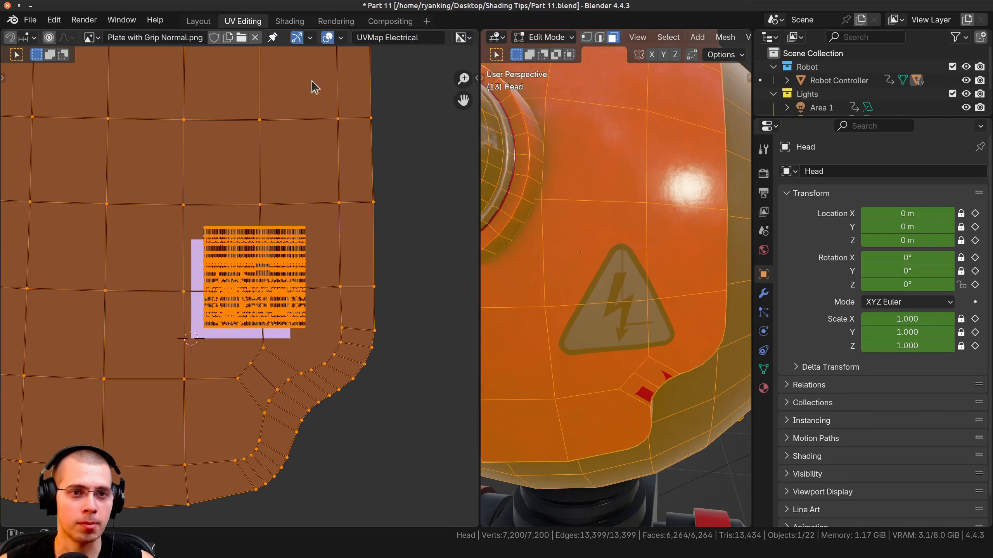
click(401, 38)
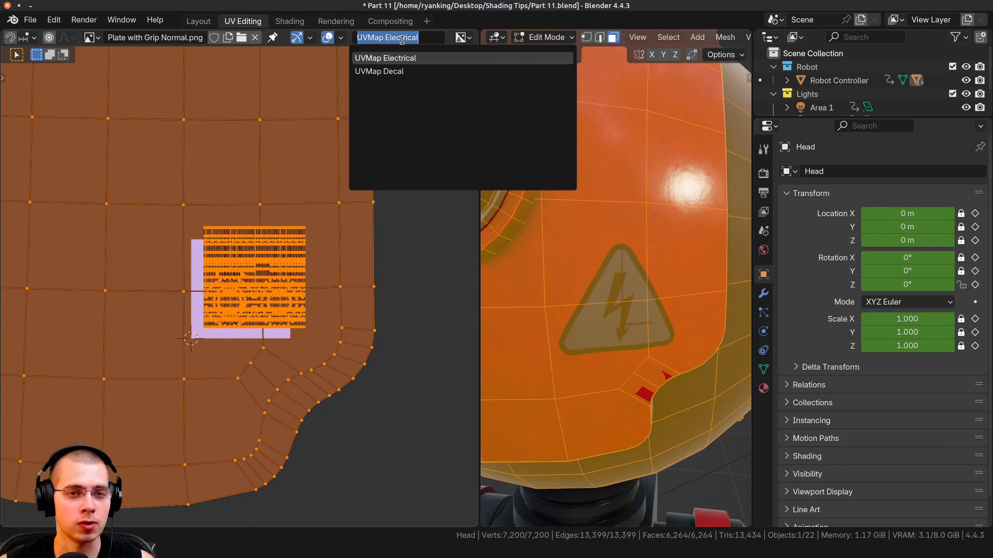
click(379, 71)
click(387, 38)
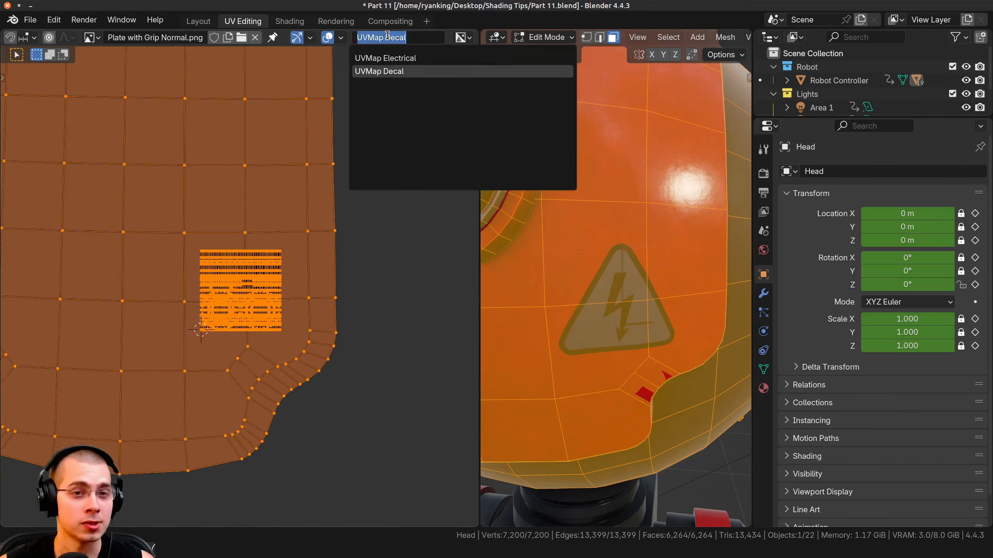
key(Return)
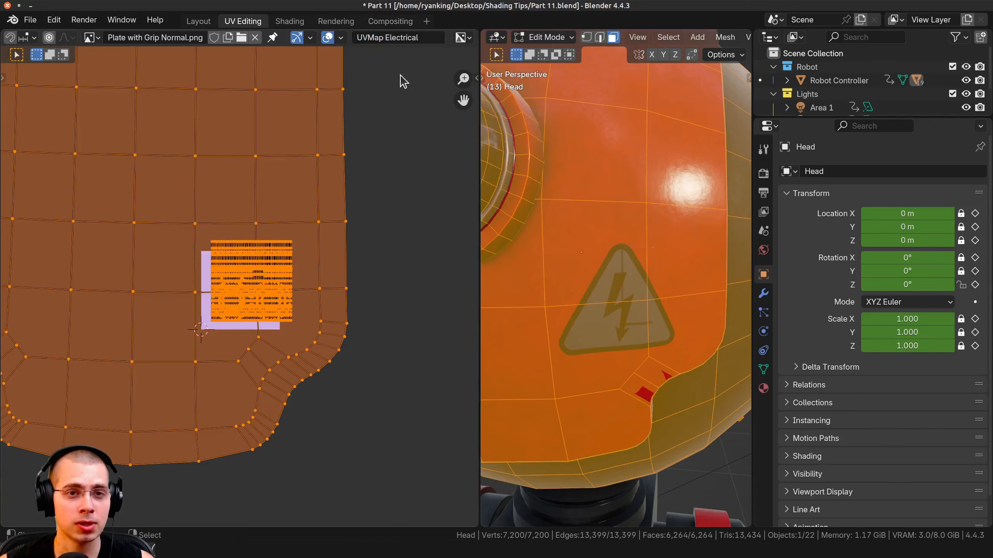
click(387, 39)
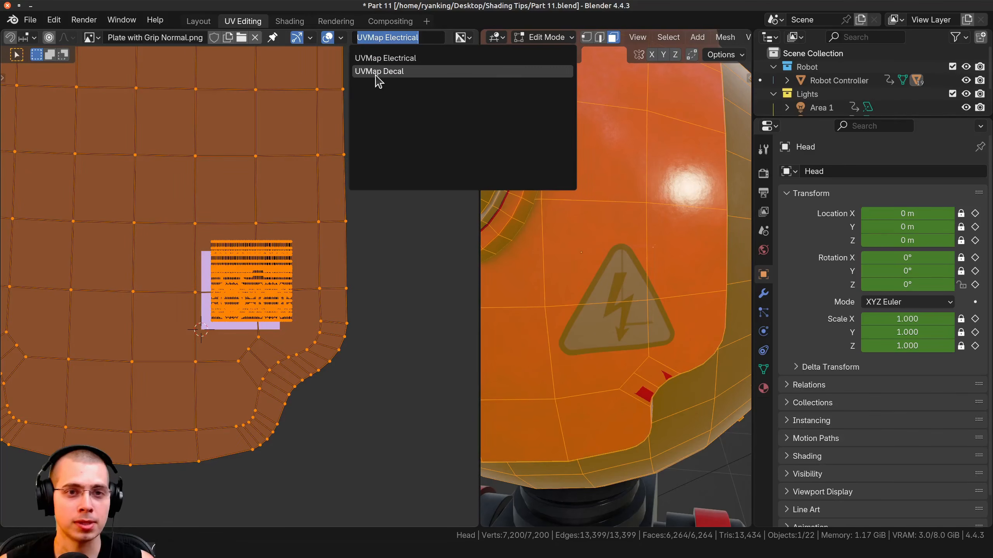
click(378, 71)
click(387, 37)
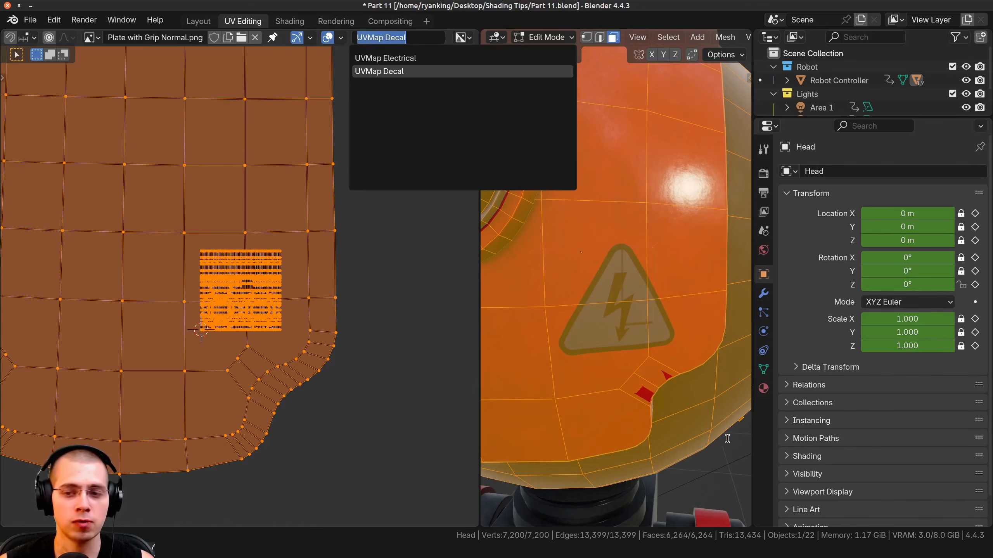
Step: Display the UV map list in the head's mesh data properties
click(763, 369)
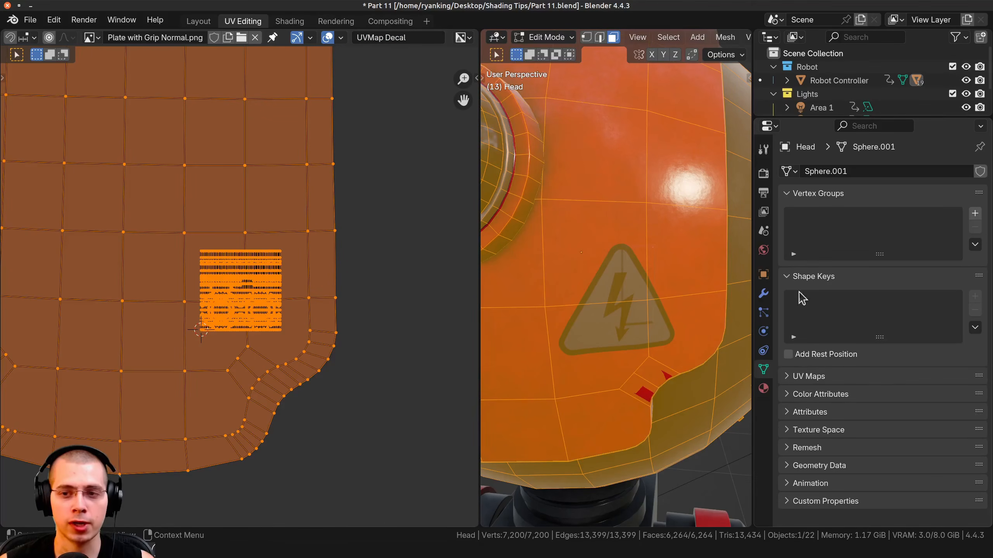
click(799, 376)
scroll(800, 341, down, 2)
scroll(236, 284, down, 1)
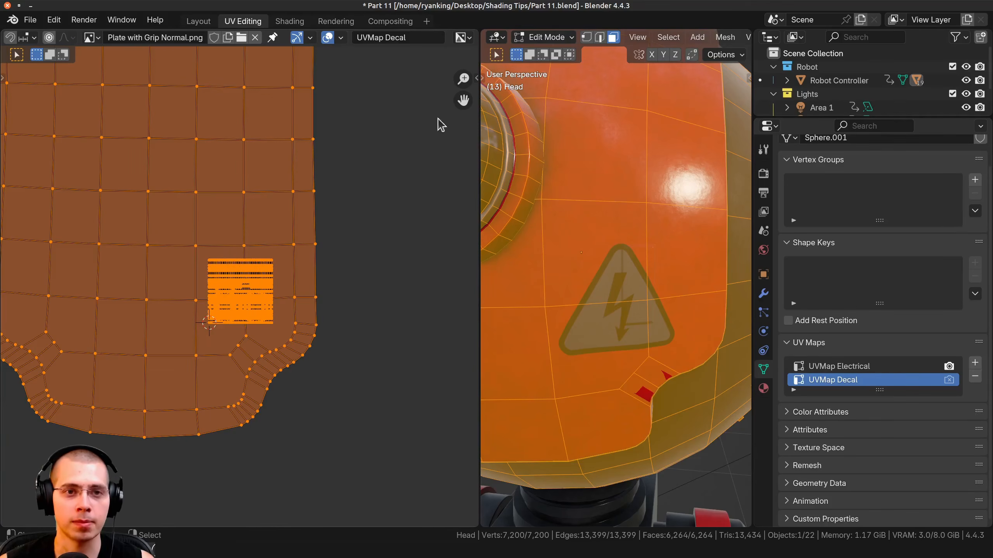
Step: Make UVMap Electrical active and move its UVs slightly to shift the warning decal on the front plate
click(360, 38)
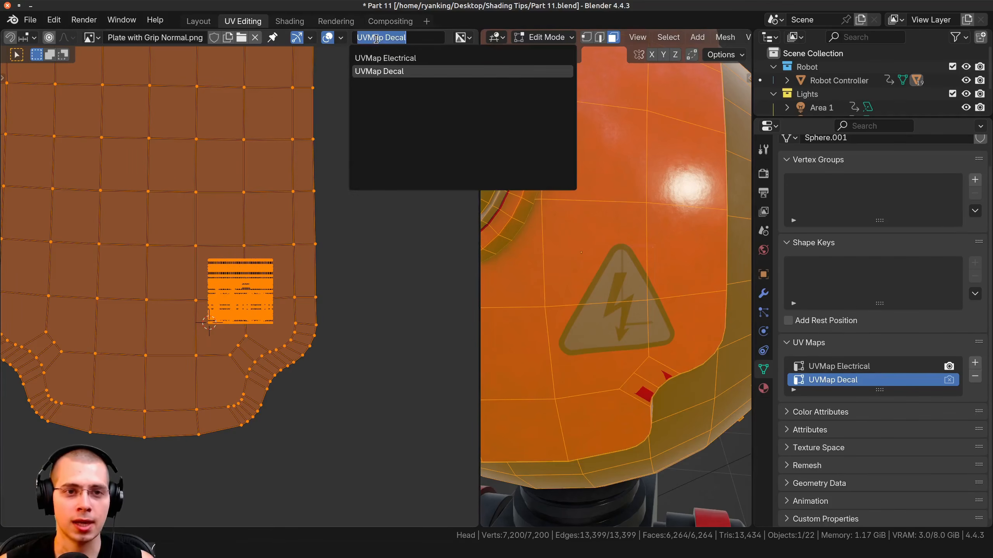
click(385, 58)
key(g)
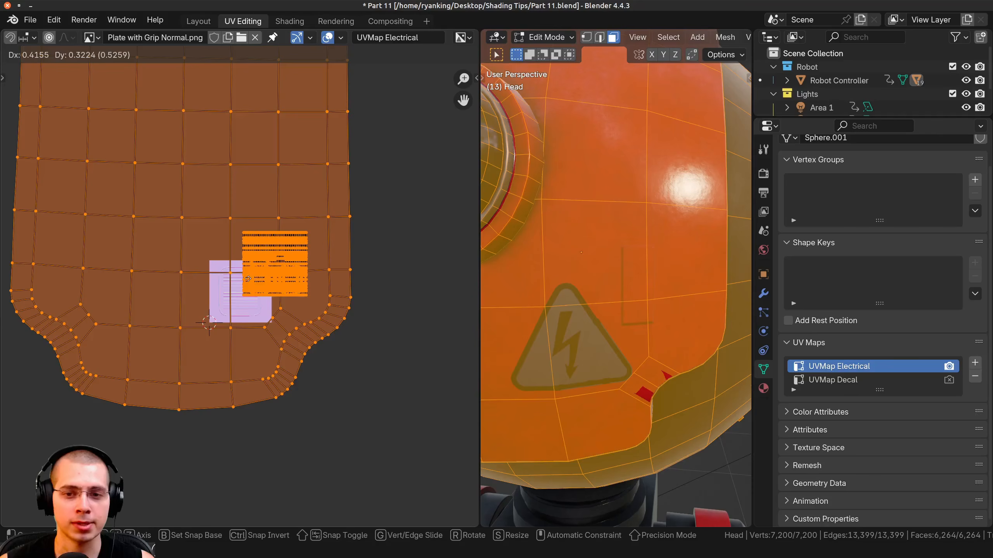
click(243, 274)
Step: Make UVMap Decal active, then move and scale down its UVs to enlarge the rectangle bevel and separate it from the warning decal
click(395, 38)
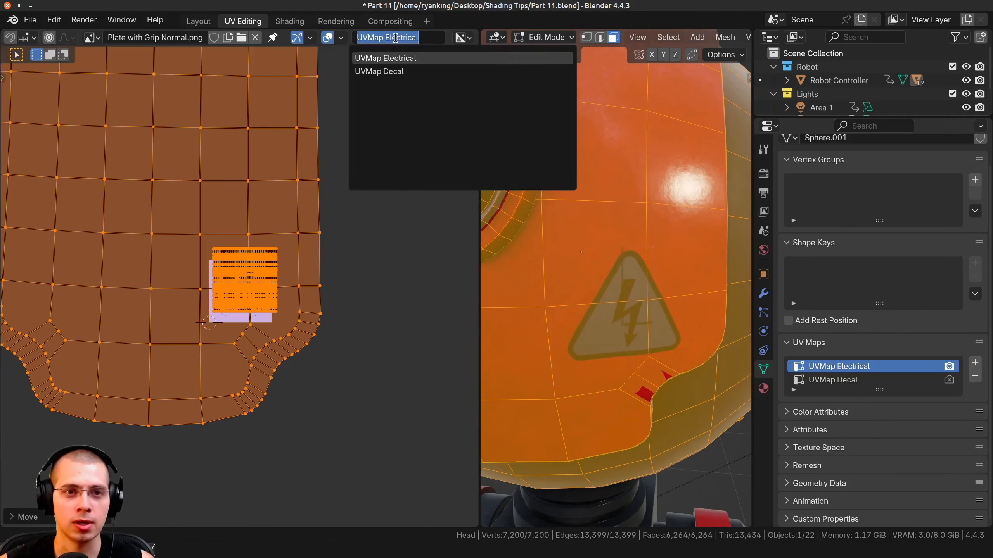
click(378, 71)
scroll(326, 337, down, 5)
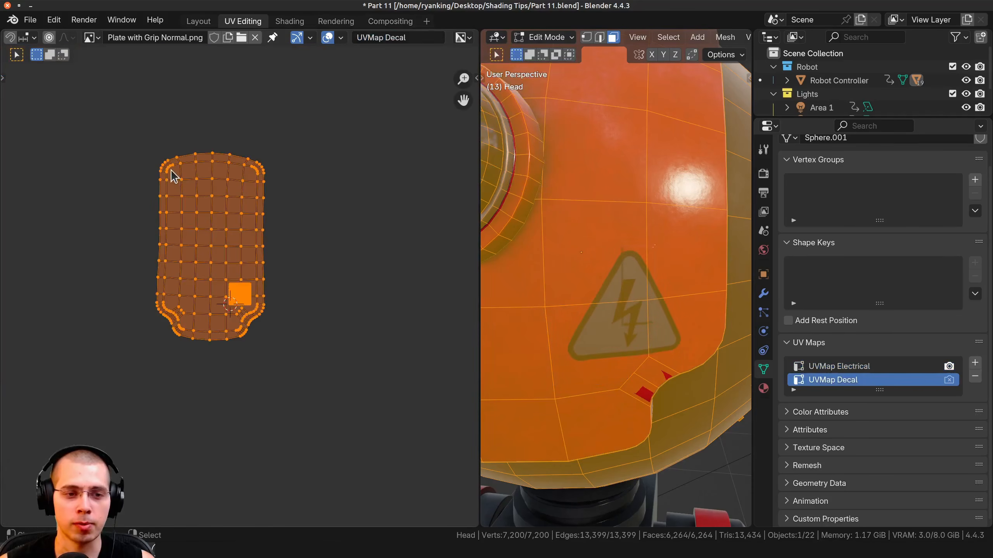
key(g)
click(278, 226)
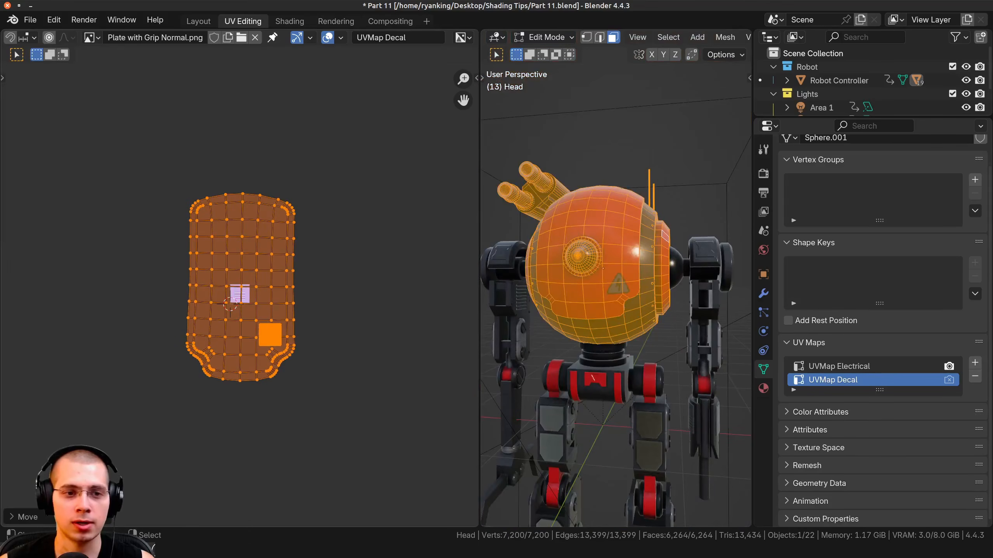
key(s)
click(294, 250)
key(g)
click(290, 253)
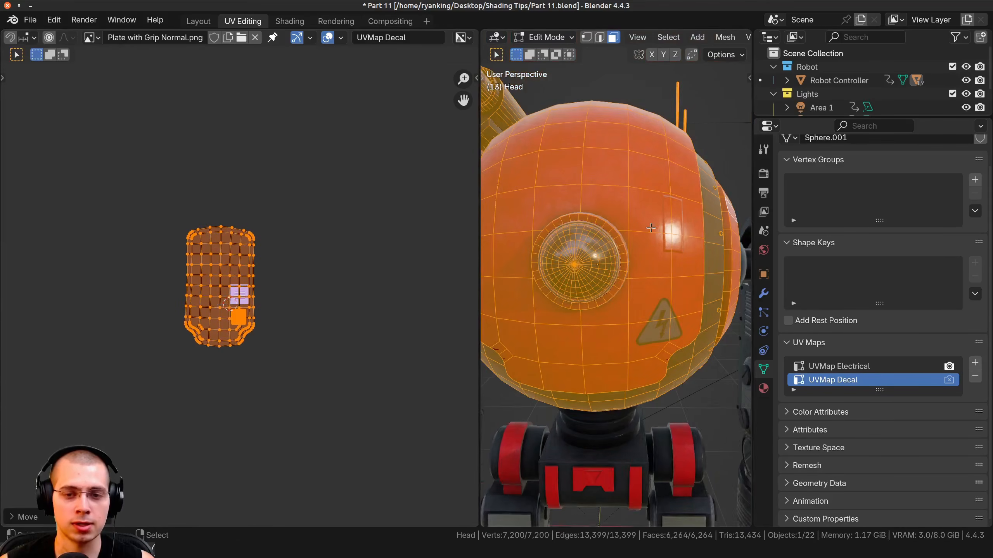
Step: Scale the UVMap Decal UVs down further and shift them to place a larger rectangle bevel above the robot's eye
scroll(349, 265, up, 3)
key(s)
click(325, 277)
key(g)
click(365, 293)
key(s)
click(303, 288)
key(g)
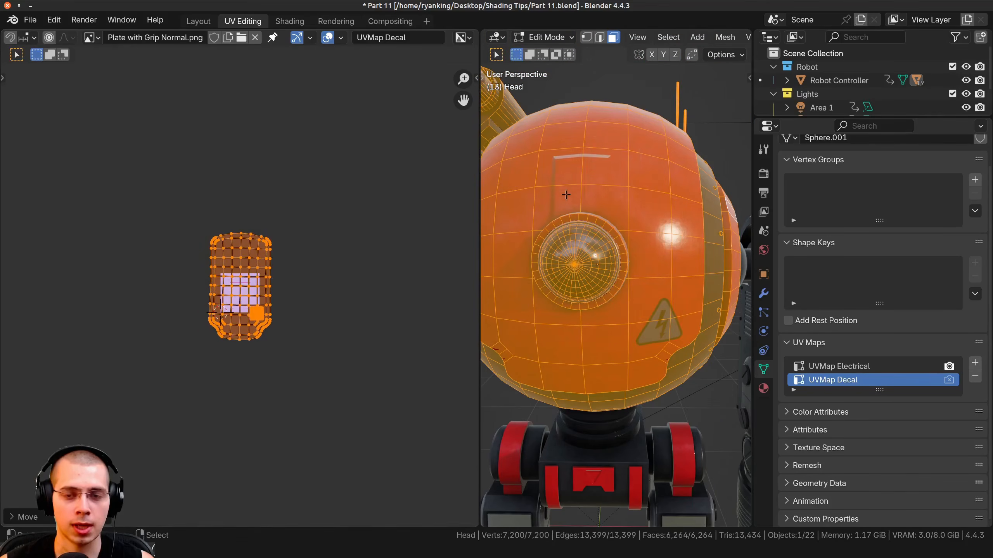
Step: Return to Object Mode in the Shading workspace and inspect the rectangle bevel and warning decal on the robot's head
key(Tab)
click(298, 22)
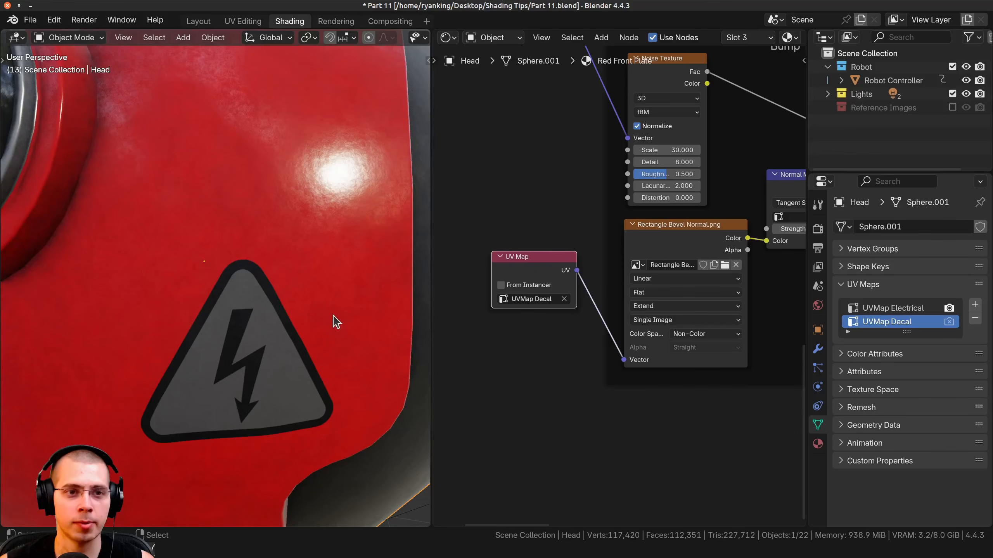
scroll(233, 254, down, 10)
middle_drag(206, 273, 258, 254)
scroll(251, 251, up, 5)
mouse_move(239, 239)
shift+middle_down()
mouse_move(235, 277)
mouse_move(283, 217)
shift+middle_up()
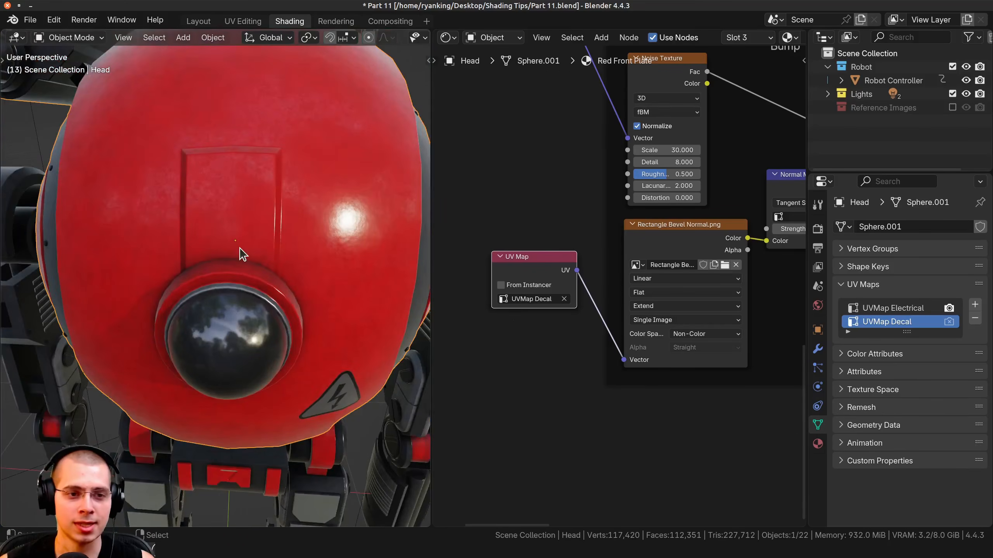
scroll(239, 247, down, 3)
middle_drag(239, 248, 219, 270)
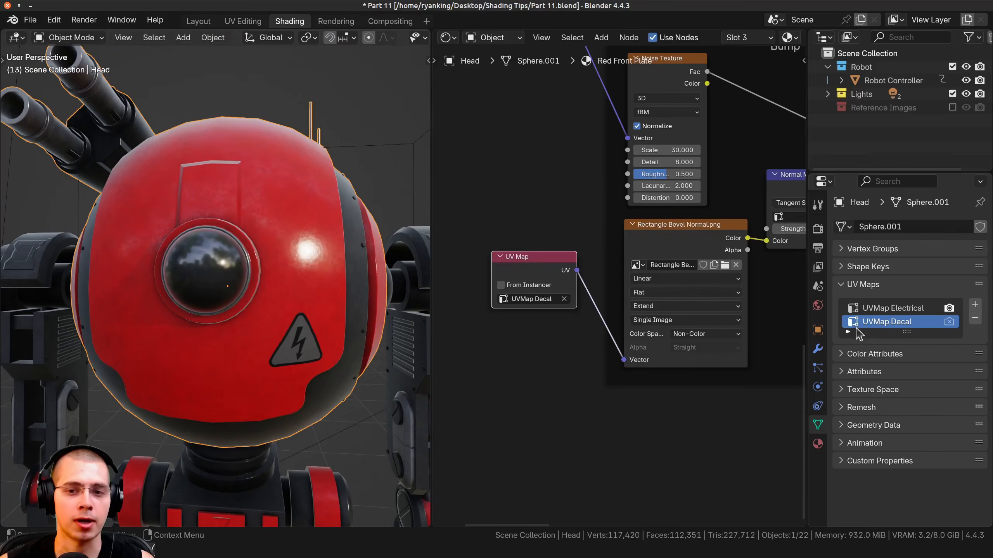
Step: Nudge the UV Map node that feeds the Rectangle Bevel Normal.png texture slightly in the Red Front Plate material
middle_drag(560, 259, 617, 230)
scroll(616, 230, up, 2)
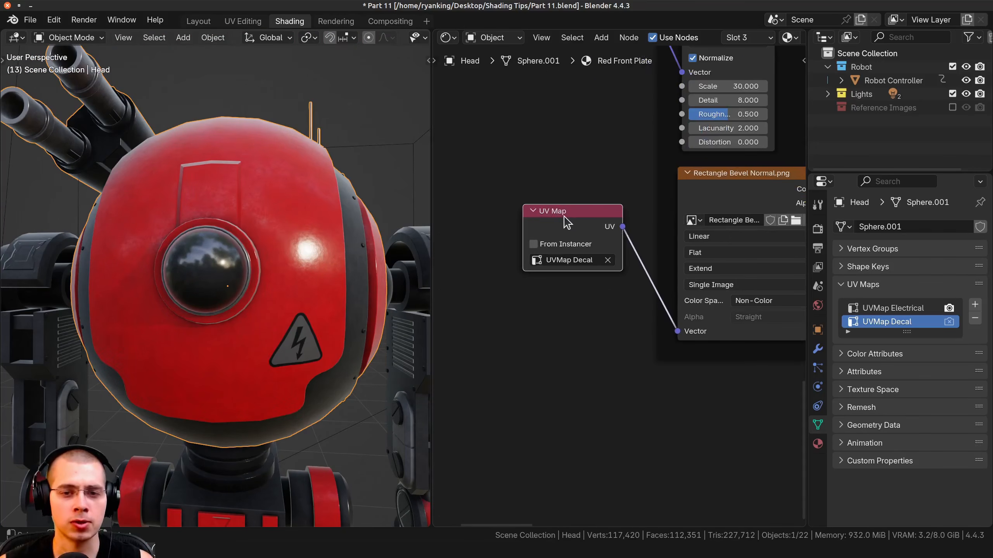
mouse_move(565, 219)
mouse_down()
mouse_move(507, 166)
mouse_move(578, 235)
mouse_up()
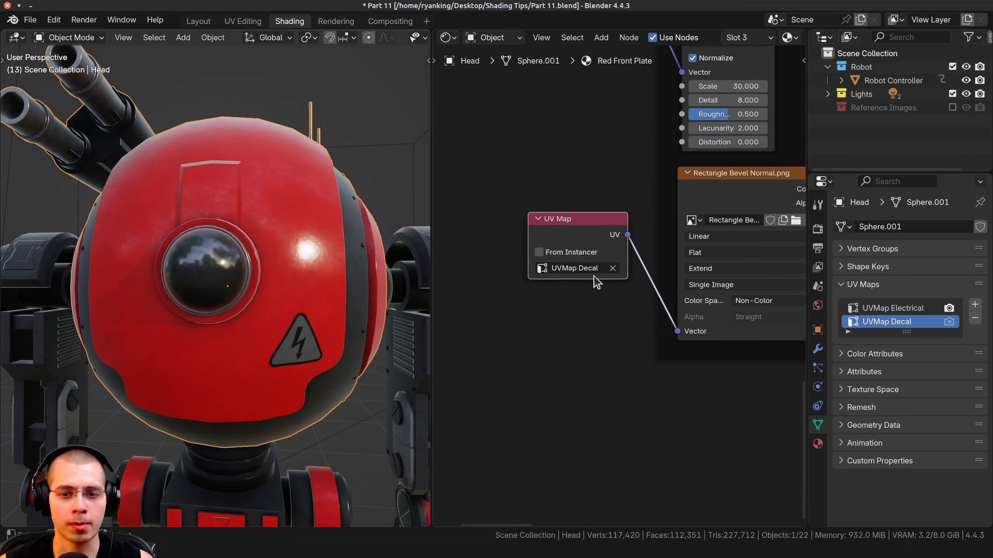
middle_drag(597, 413, 560, 394)
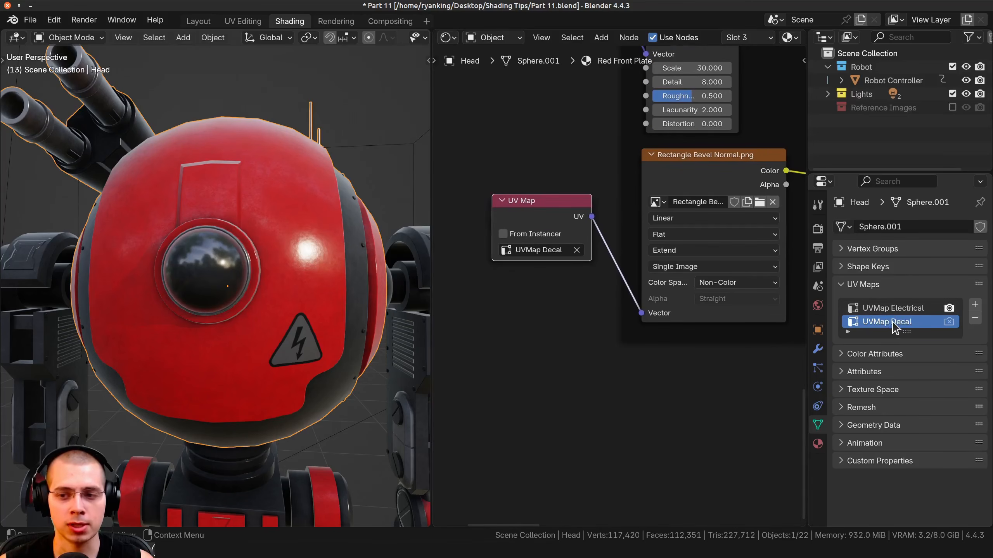
Step: Make UVMap Decal the render-active UV map, and switch rendering back to UVMap Electrical
click(948, 322)
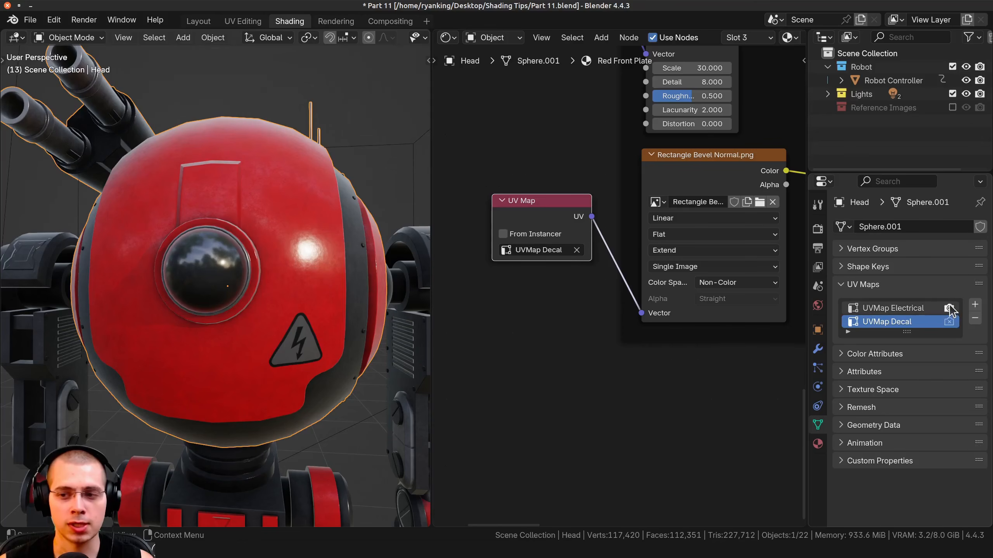
click(948, 309)
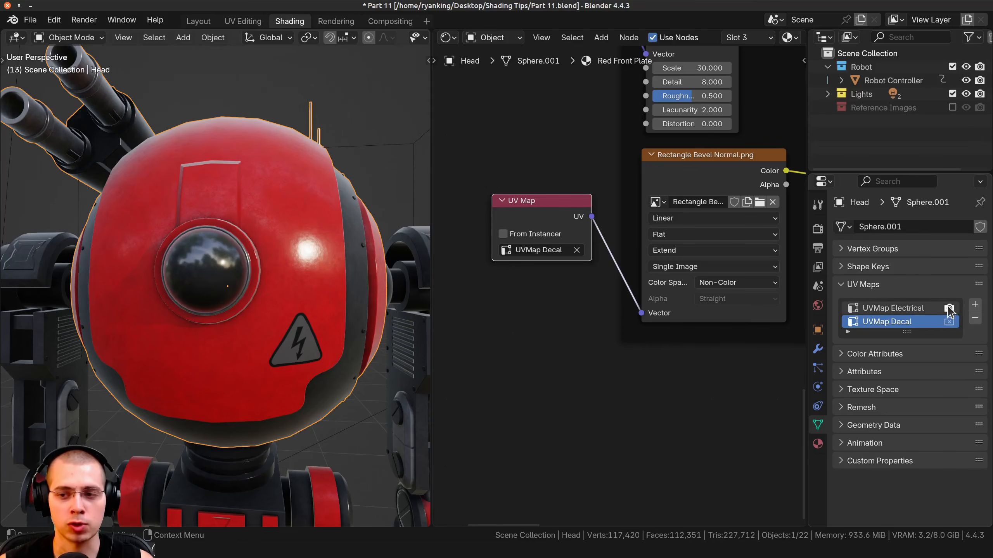
Step: Reposition the UVMap Decal node beside the Rectangle Bevel Normal.png image texture
scroll(629, 298, down, 1)
drag(576, 226, 571, 188)
right_click(571, 187)
drag(539, 222, 544, 228)
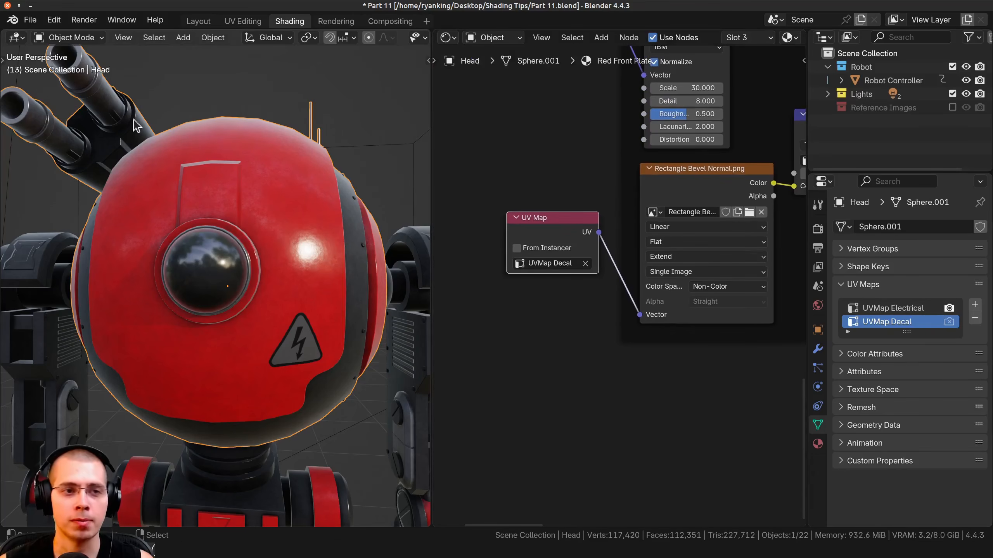
Step: Switch to the UV Editing workspace and examine the head's UVMap Decal layout and the UV editor's header options
click(240, 21)
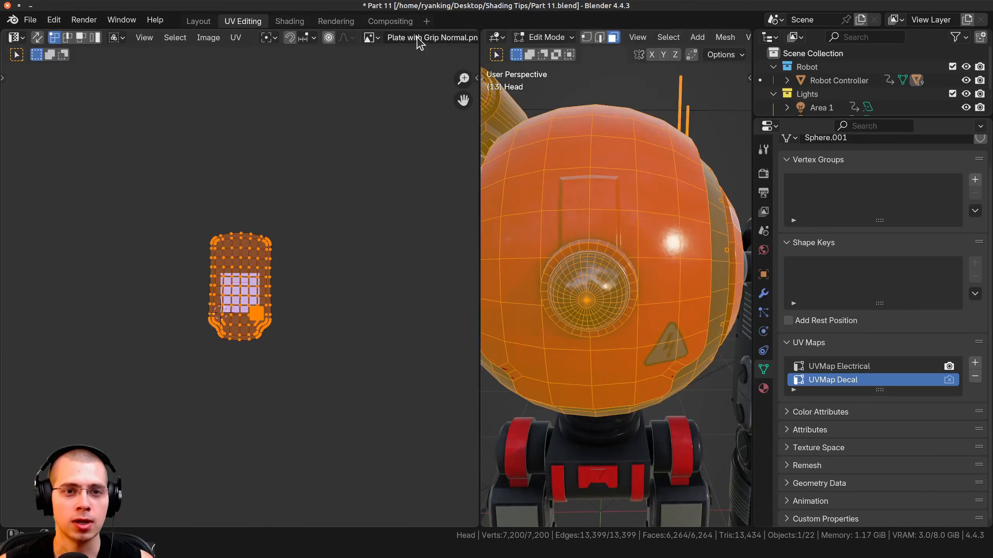
scroll(419, 42, right, 6)
click(396, 37)
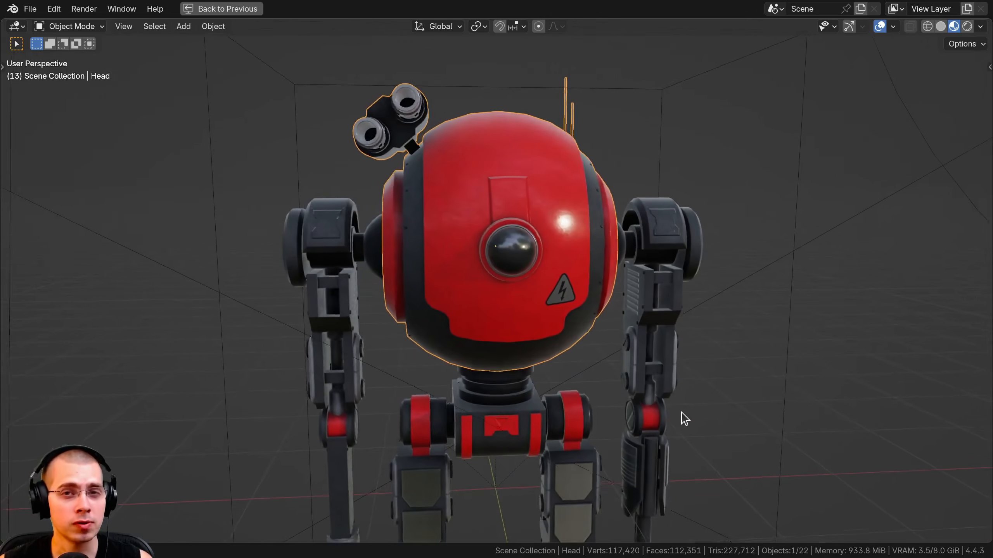
middle_drag(682, 413, 641, 399)
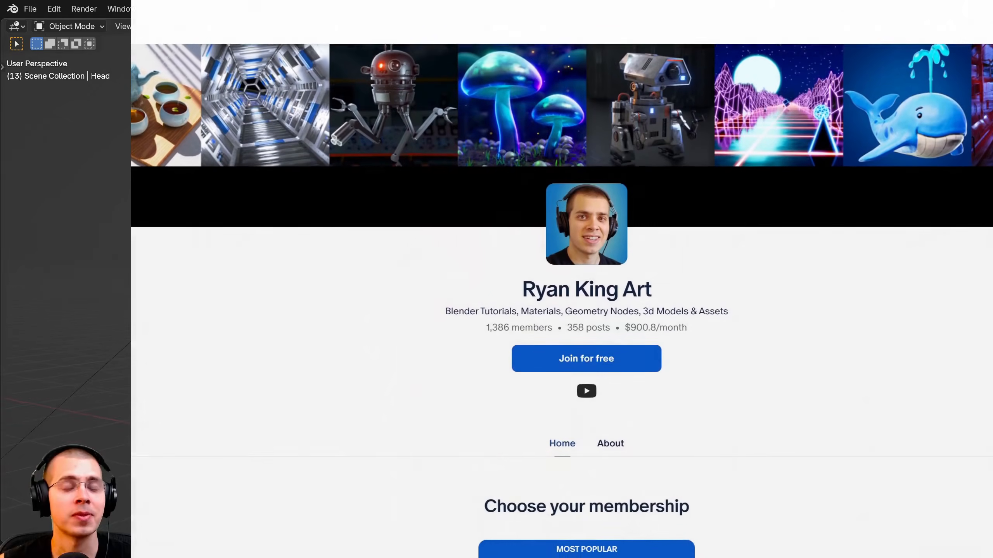